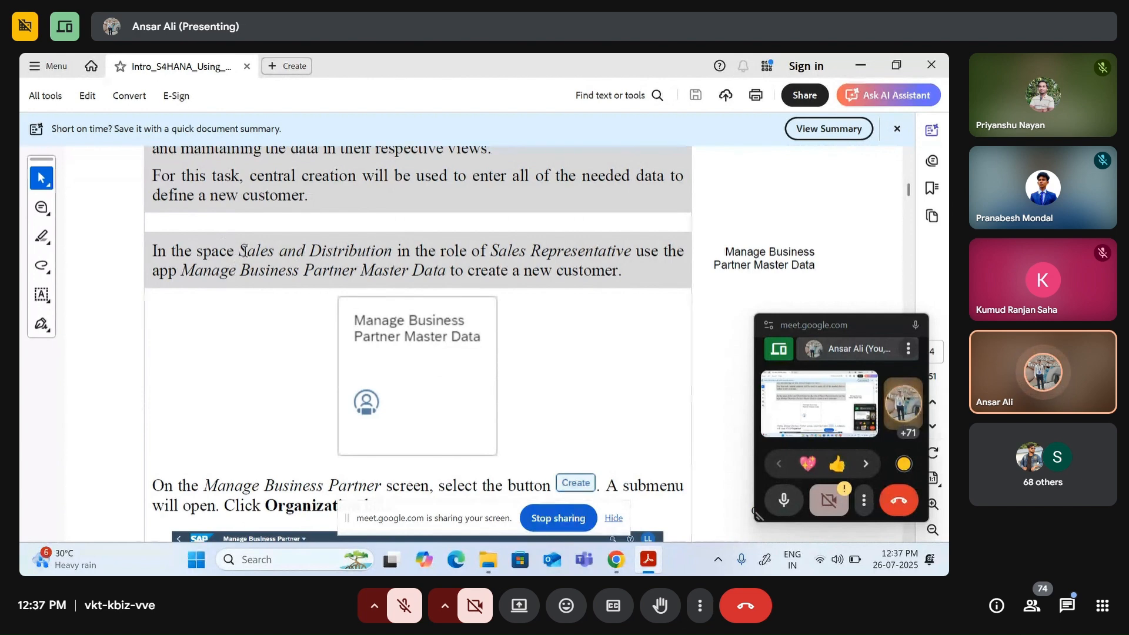
Step: Highlight Sales and Distribution, Sales Representative and Manage Business Partner Master Data in the guide, then return to the launchpad
drag(243, 251, 382, 256)
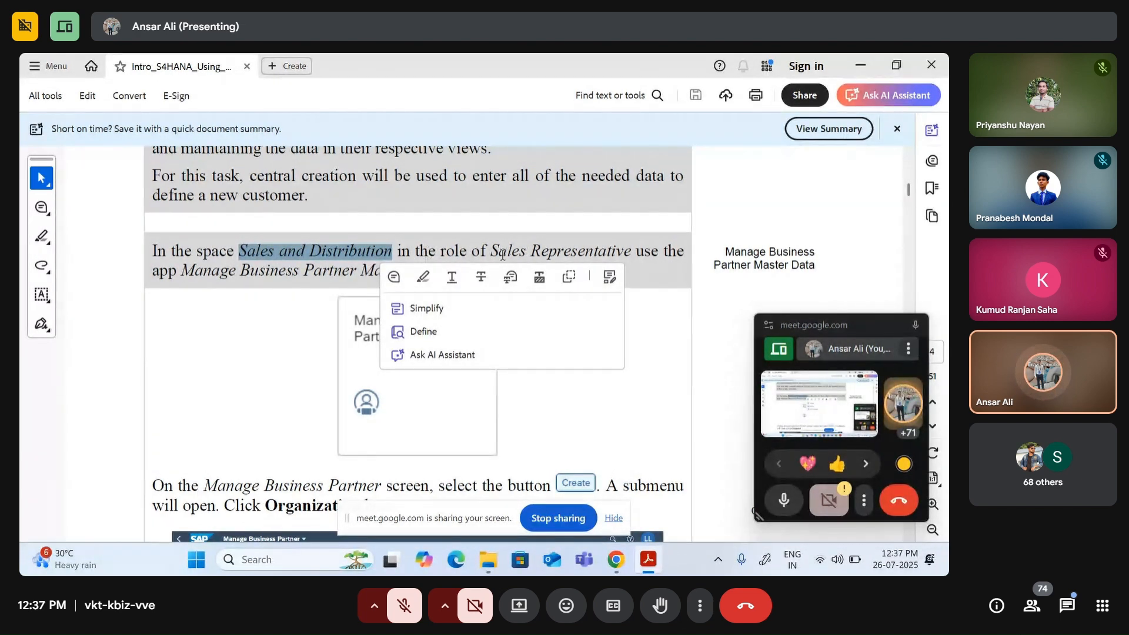
drag(492, 252, 601, 257)
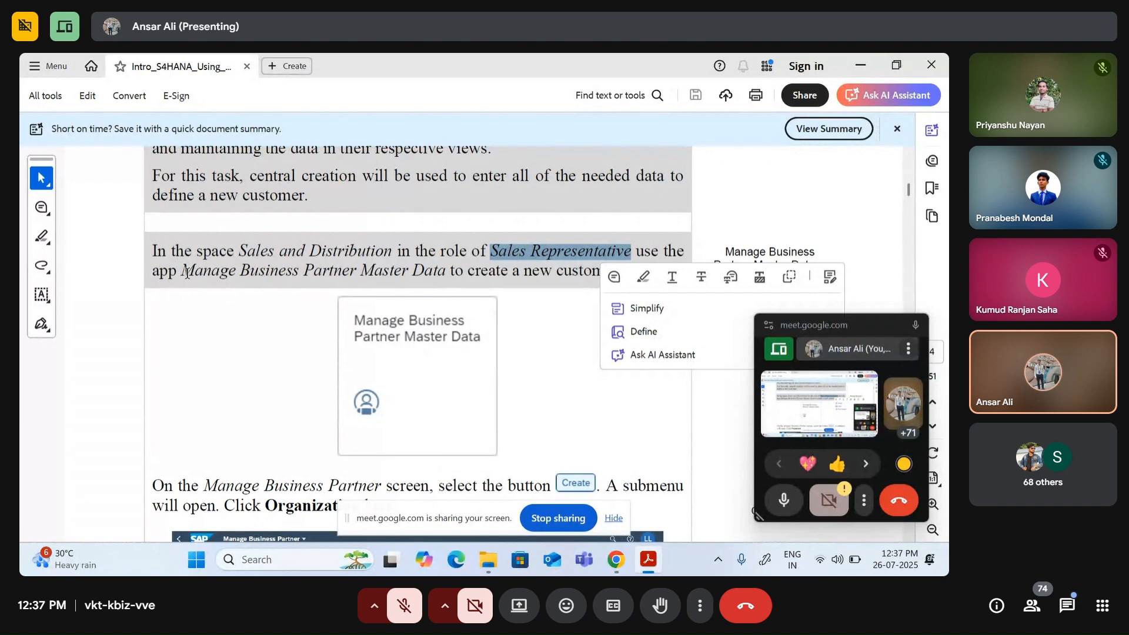
drag(186, 272, 416, 274)
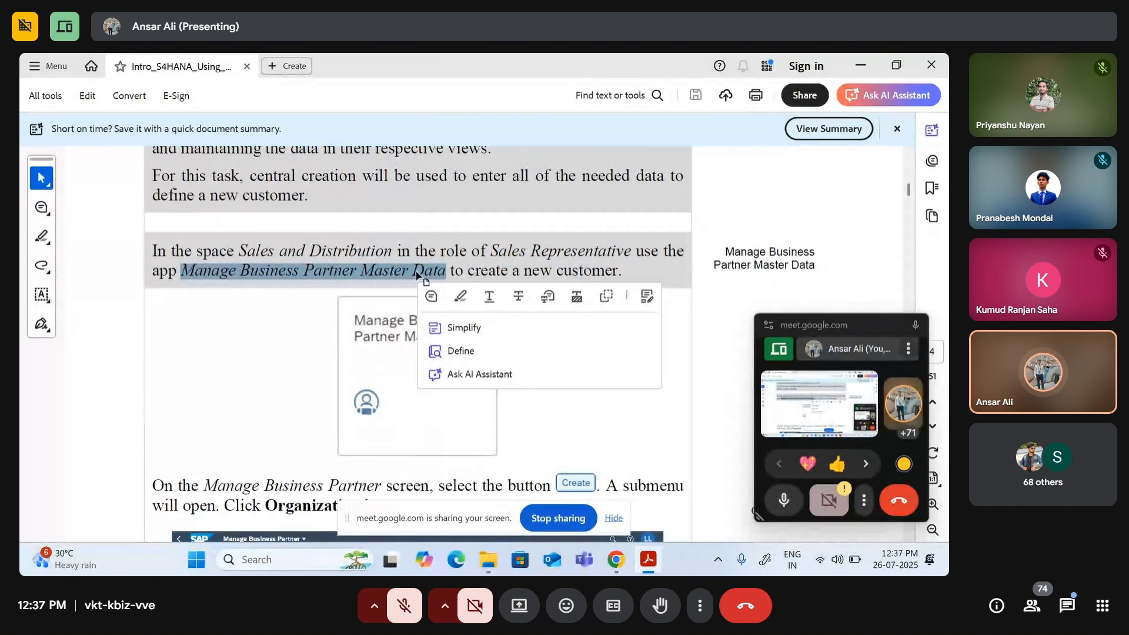
key(alt+Tab)
key(alt+Tab)
key(Tab)
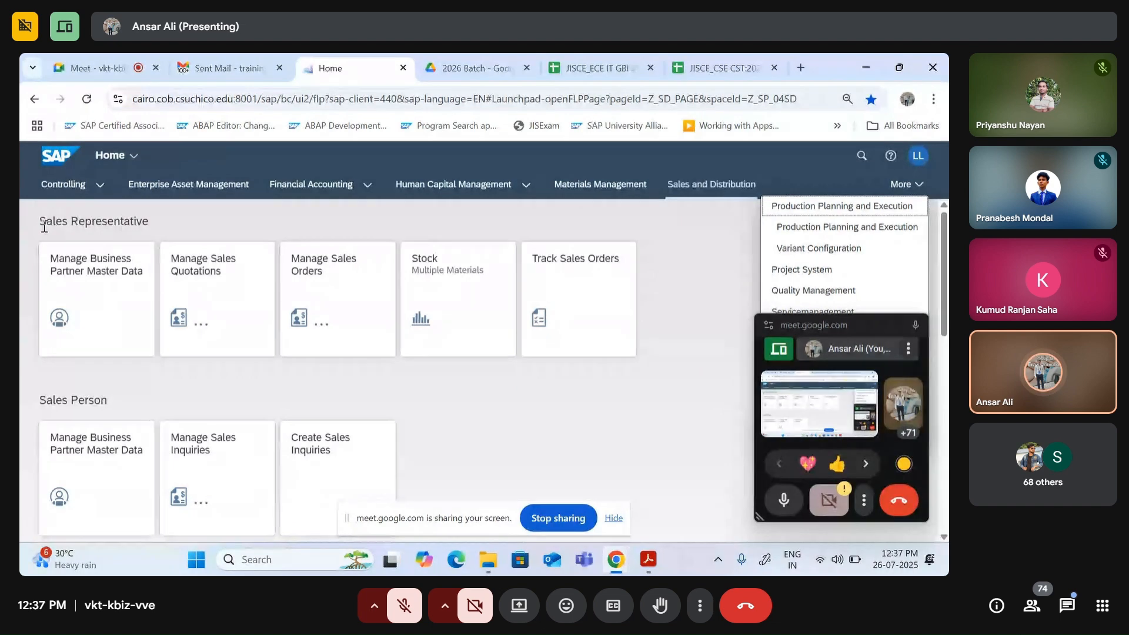
Step: Launch the Manage Business Partner Master Data tile in the Sales Representative group
drag(39, 222, 151, 223)
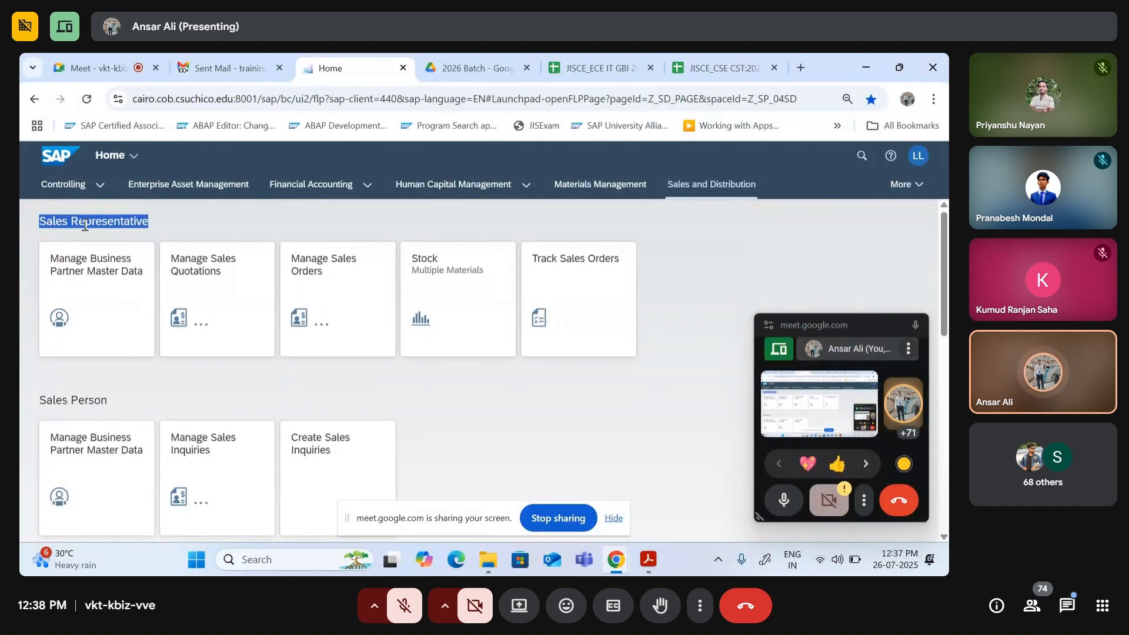
click(113, 291)
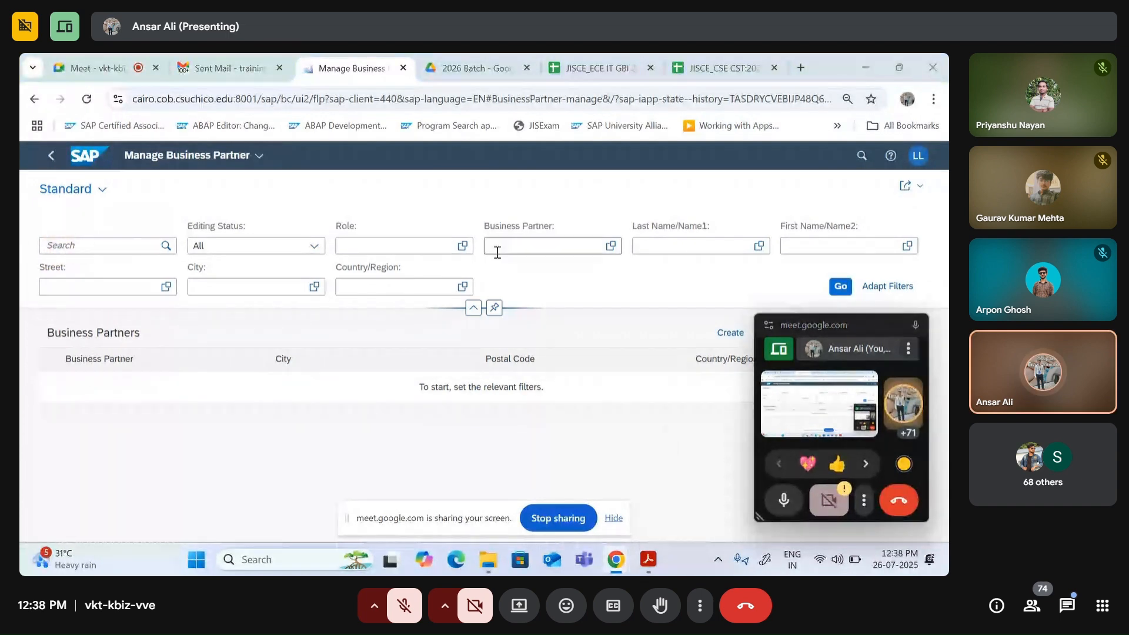
drag(845, 315, 845, 365)
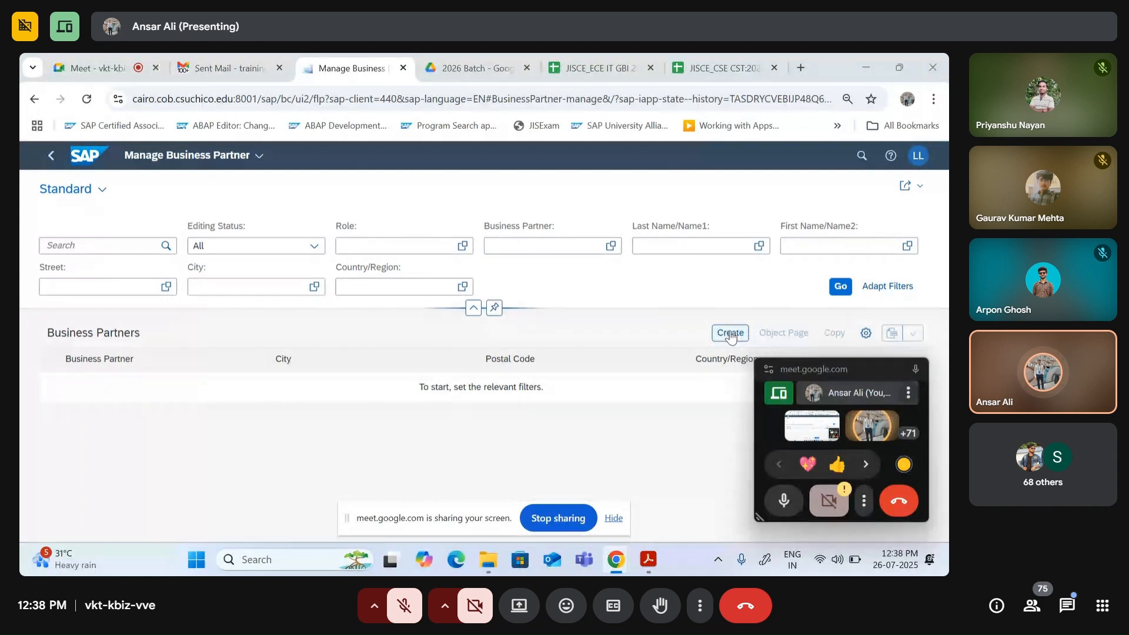
Step: Create a new Organization business partner from the Create menu, then switch back to the Acrobat guide
click(731, 336)
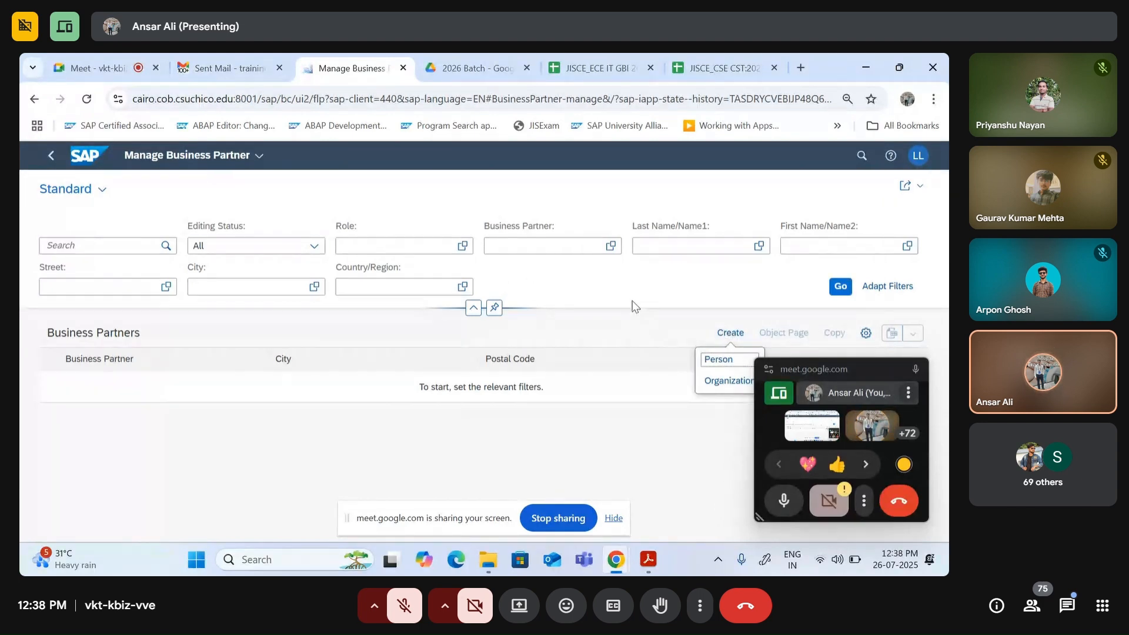
click(726, 382)
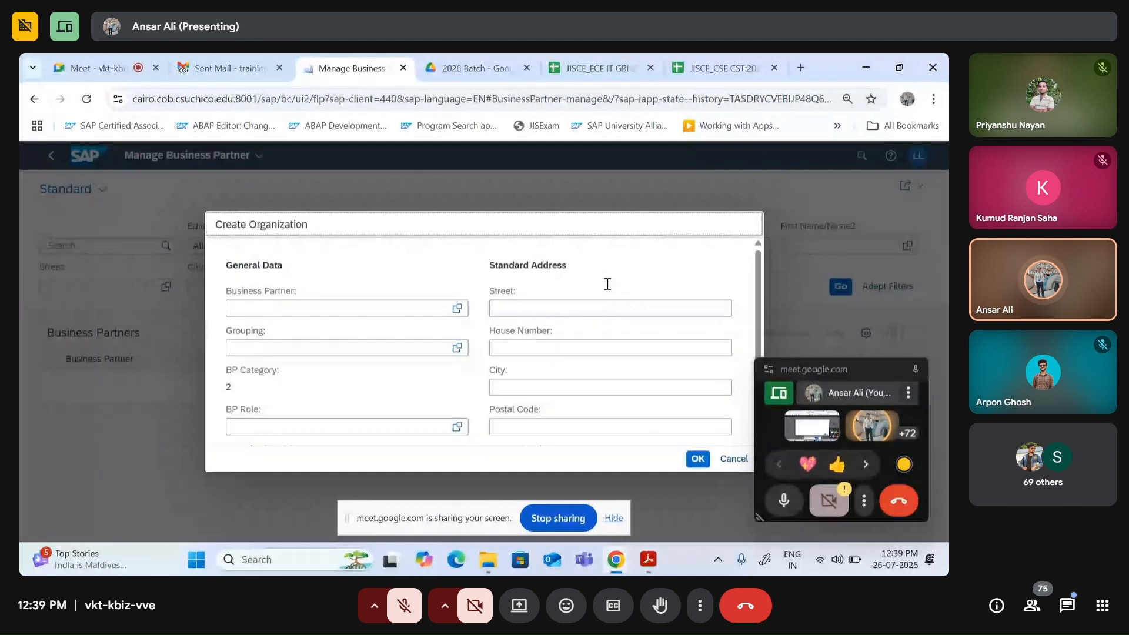
scroll(544, 288, down, 3)
scroll(559, 329, up, 3)
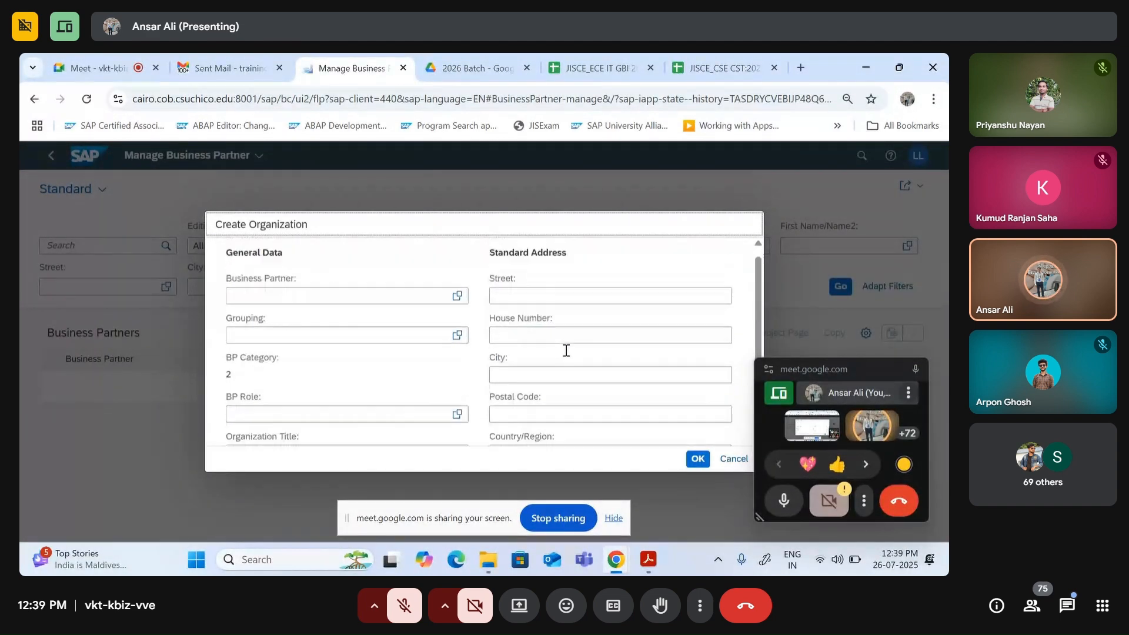
scroll(529, 341, up, 1)
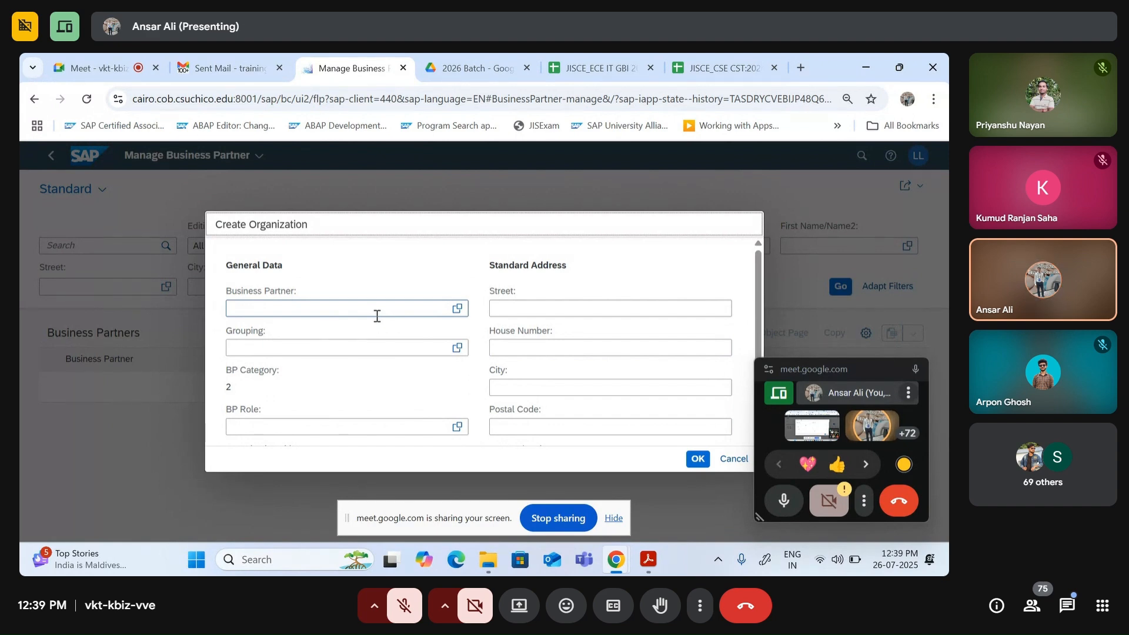
click(647, 559)
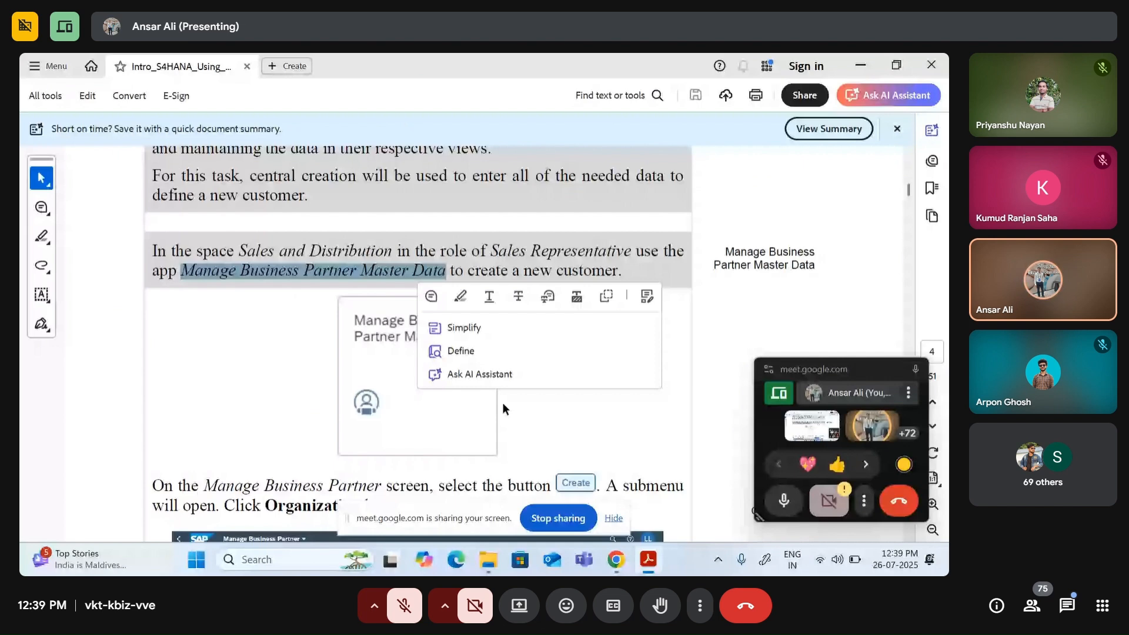
Step: Scroll the guide to the BP Role and Create Organization instructions, then return to Chrome
scroll(501, 402, down, 5)
scroll(389, 265, down, 1)
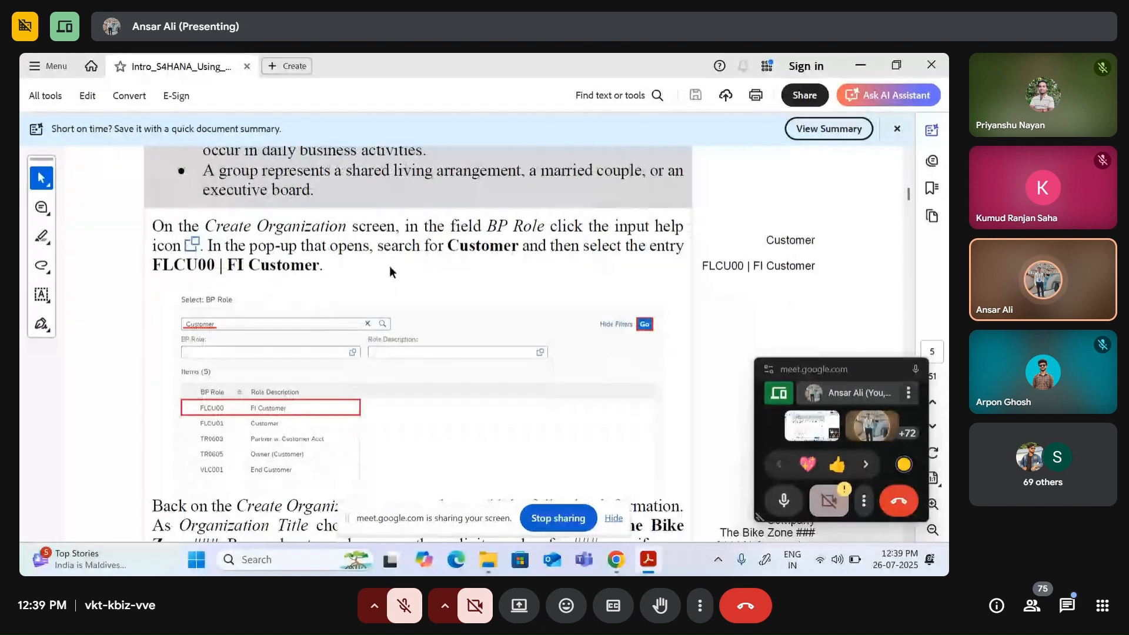
scroll(398, 285, down, 5)
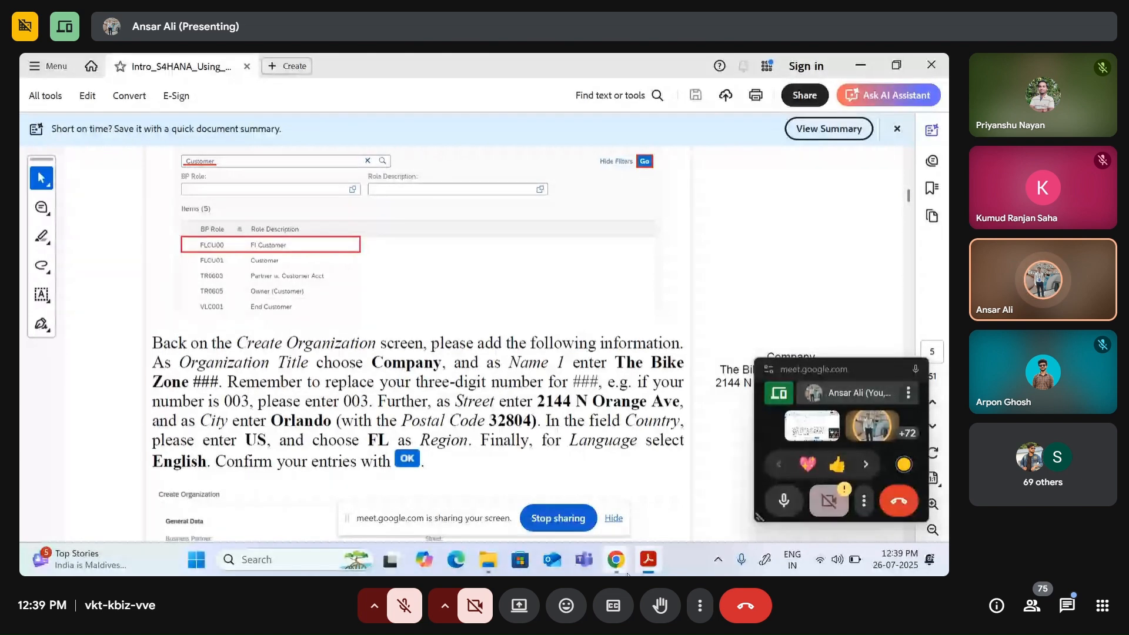
mouse_move(617, 561)
click(411, 476)
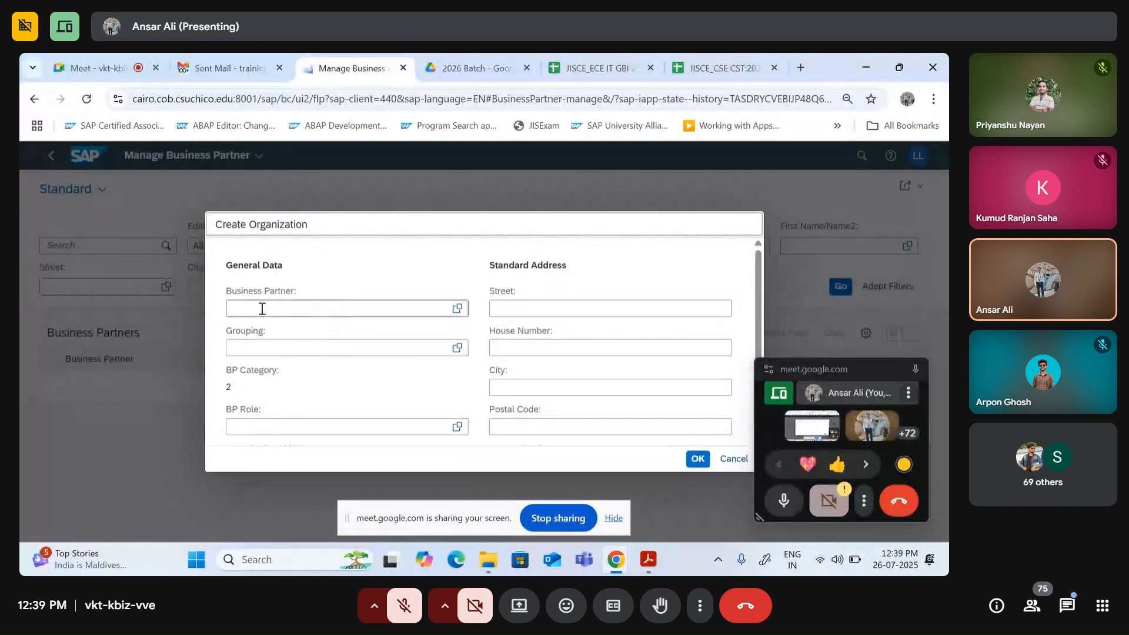
scroll(264, 311, down, 2)
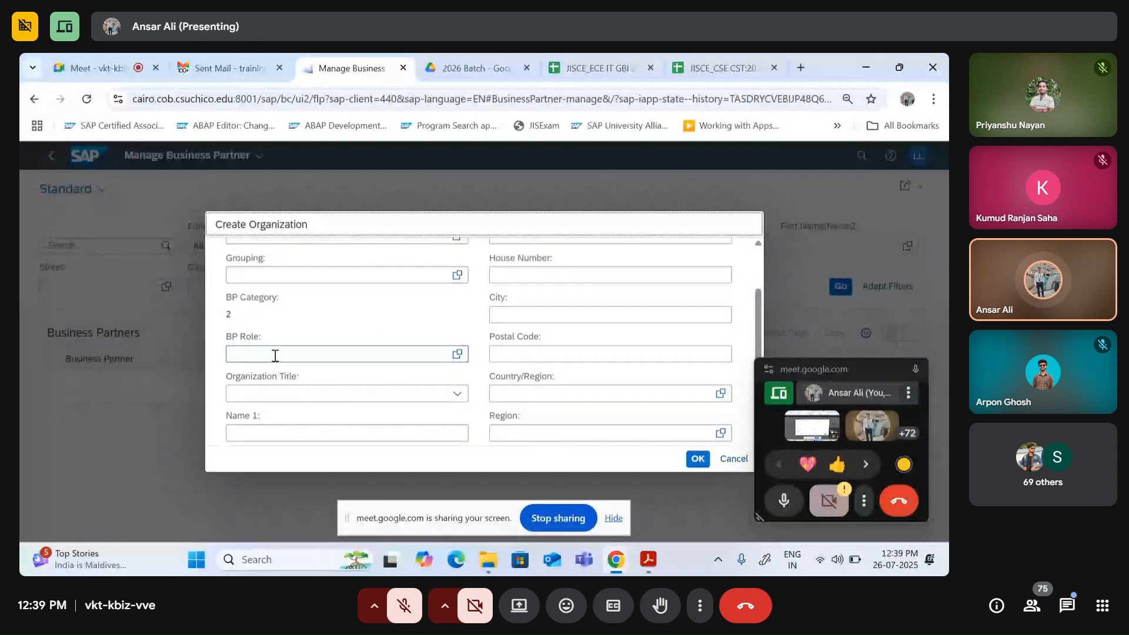
click(275, 355)
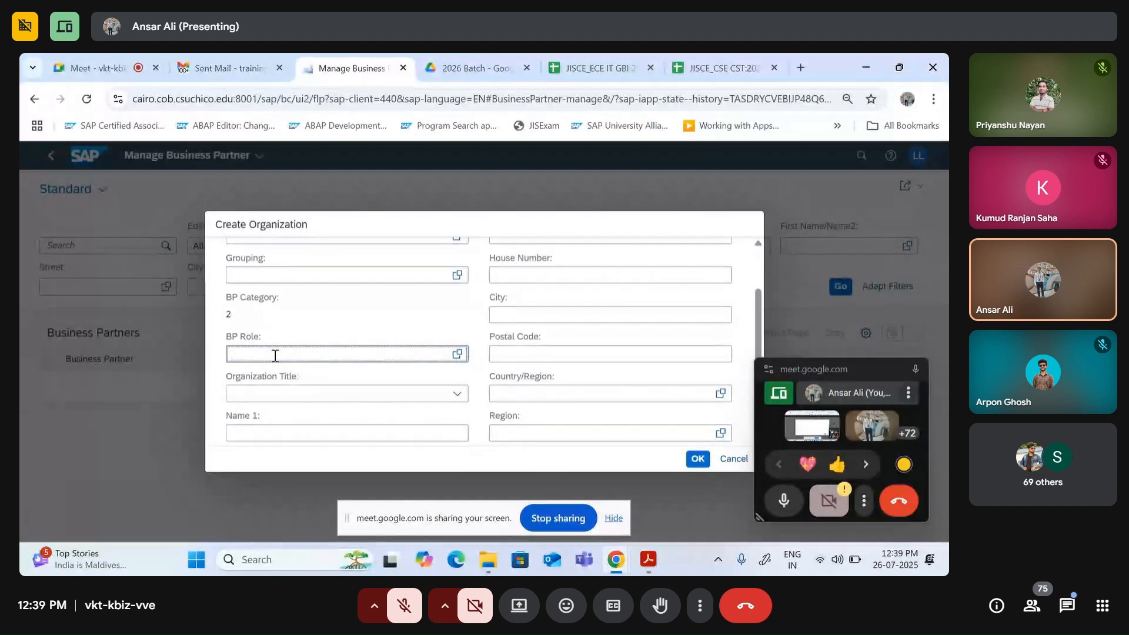
scroll(273, 356, up, 2)
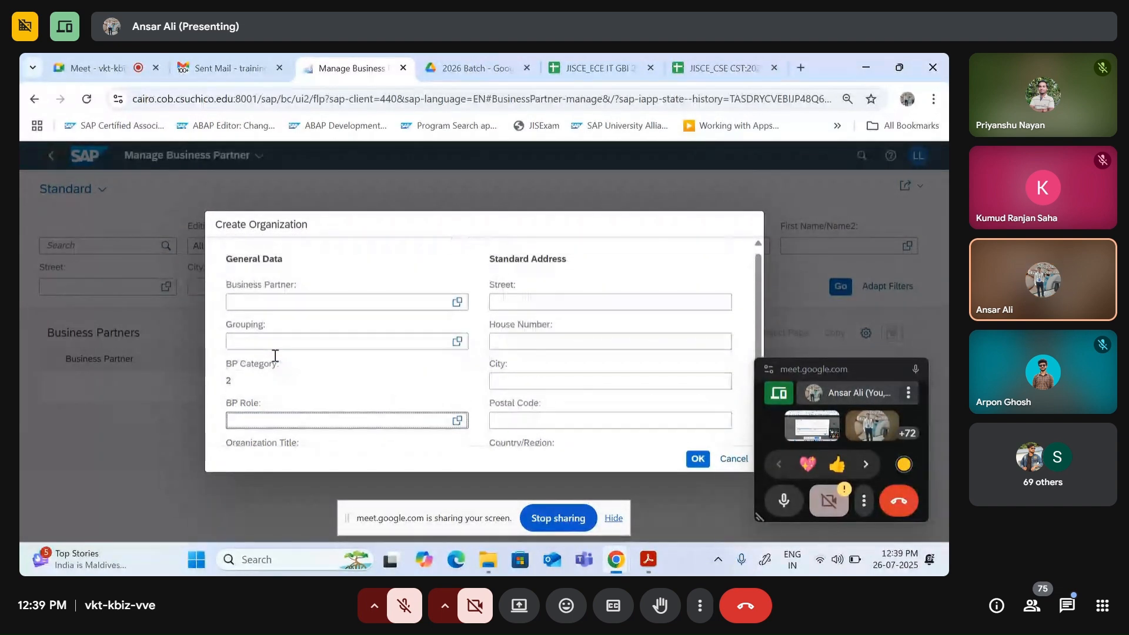
scroll(272, 355, down, 4)
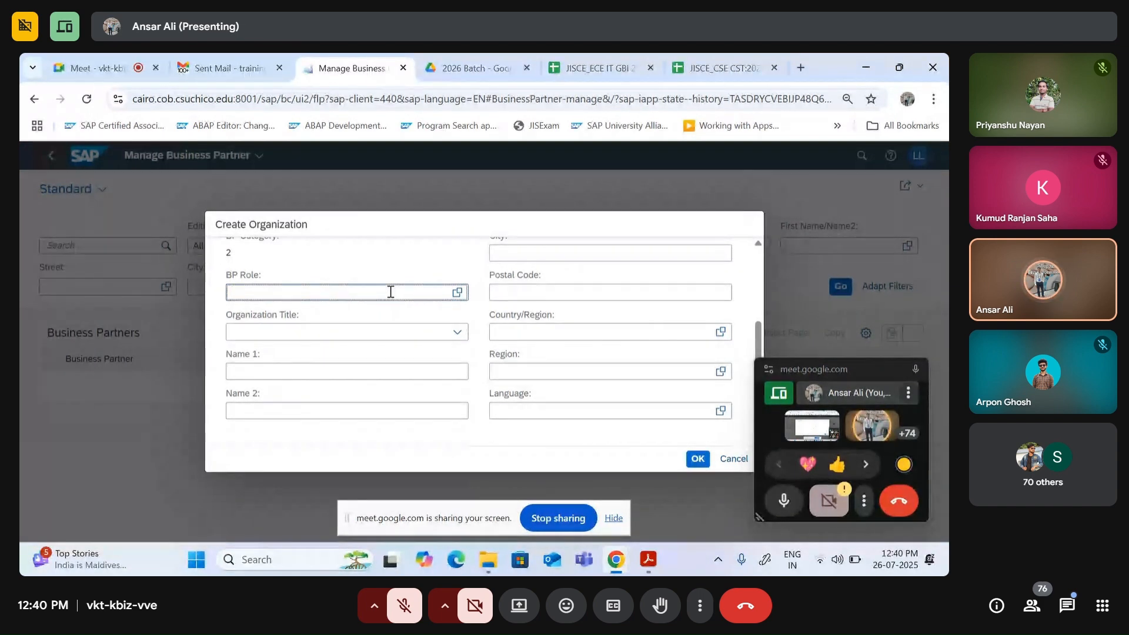
Step: Search 'custo' in BP Role and select FLCU00 FI Customer
text(c)
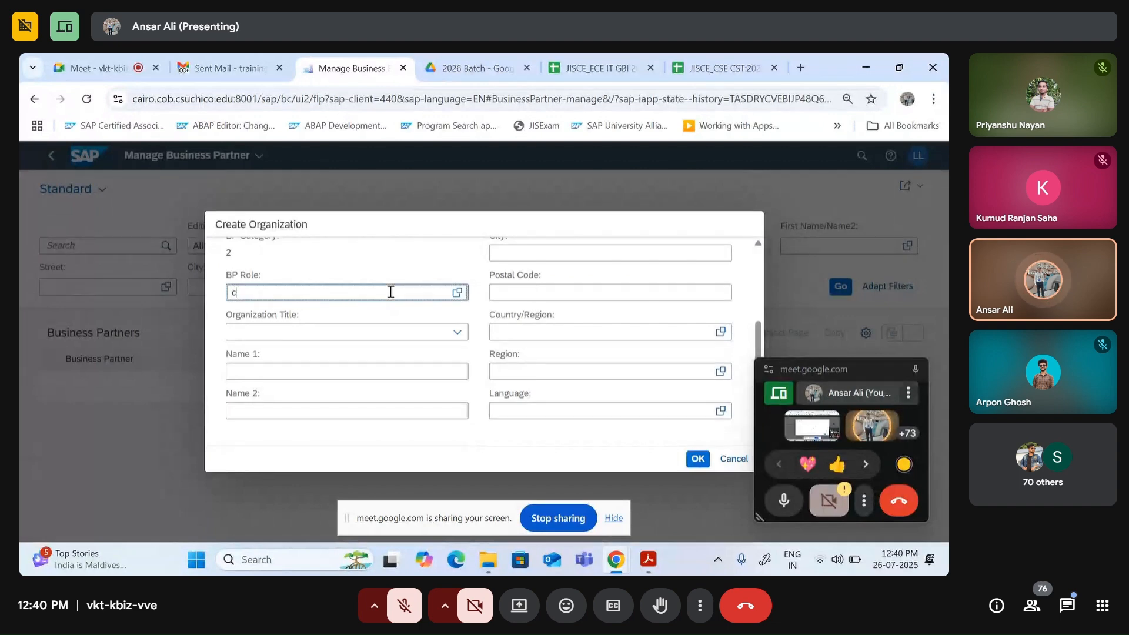
text(ust)
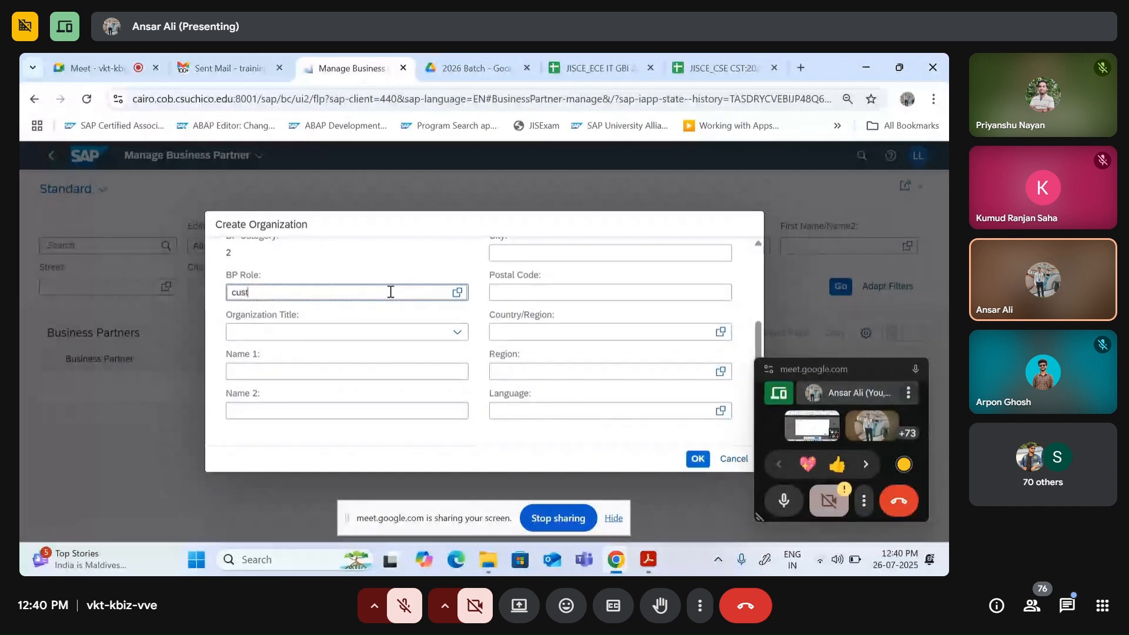
text(o)
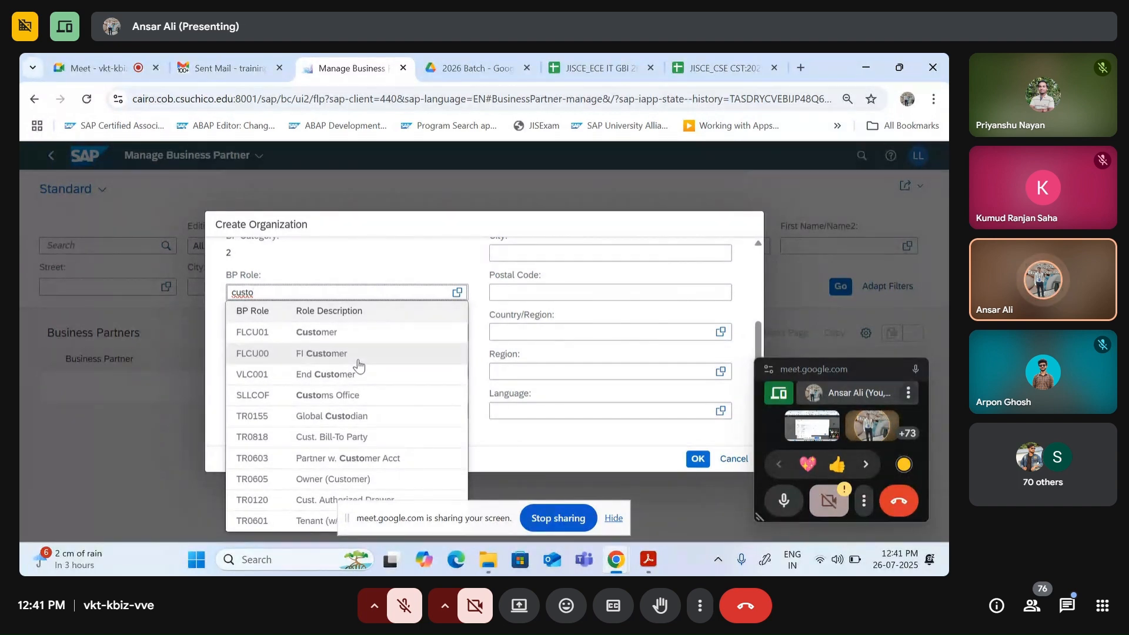
click(329, 354)
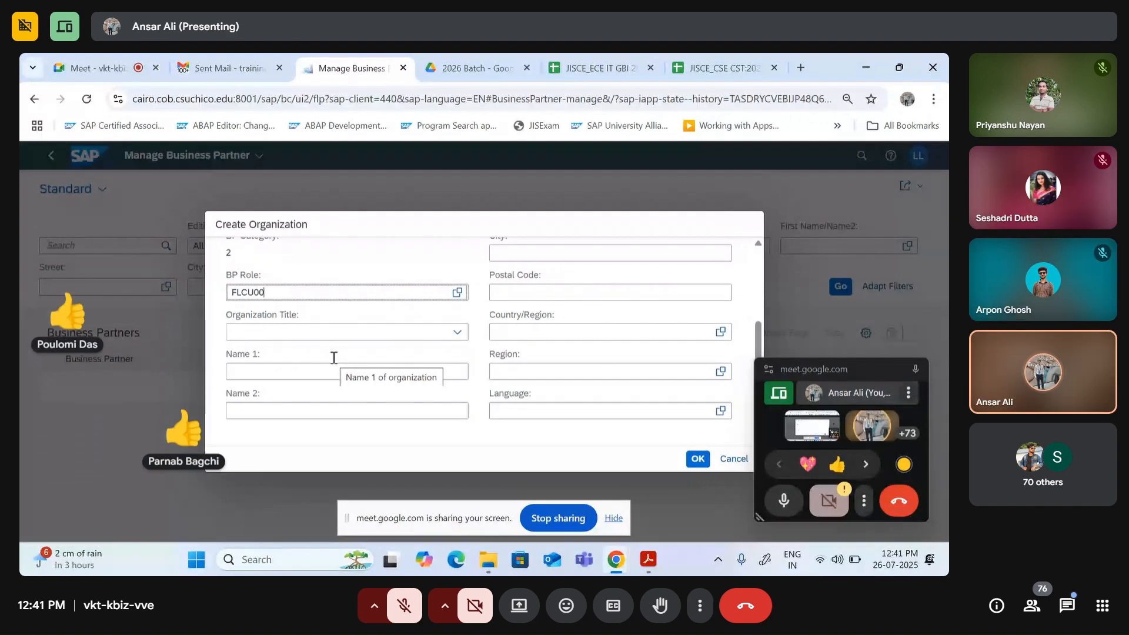
Step: Choose Company in the Organization Title dropdown
click(387, 371)
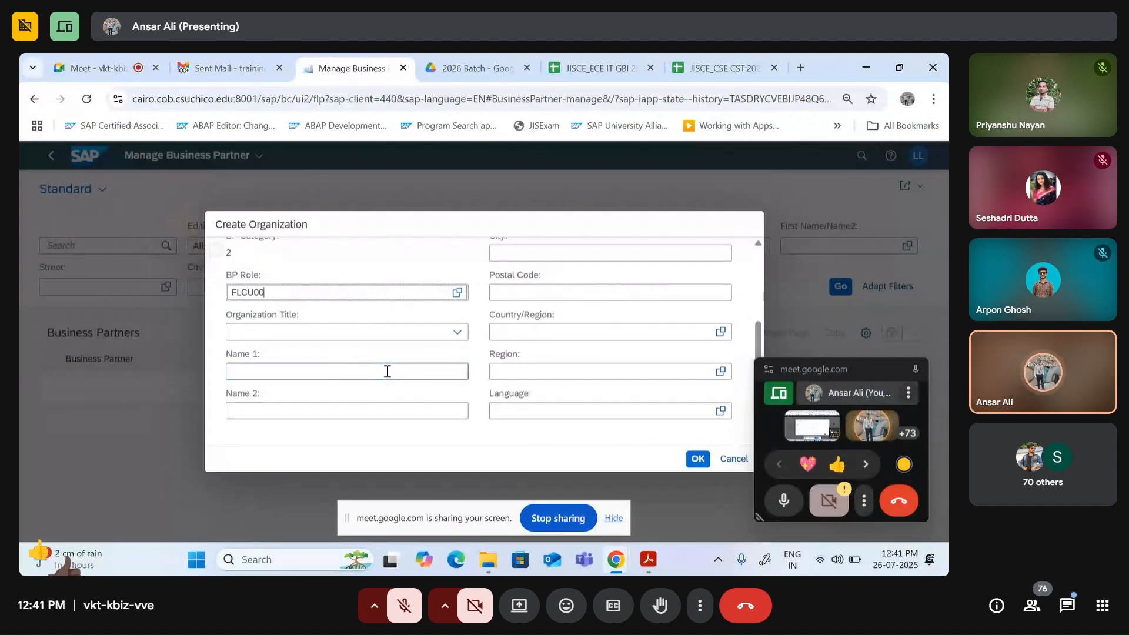
drag(298, 315, 215, 317)
click(453, 333)
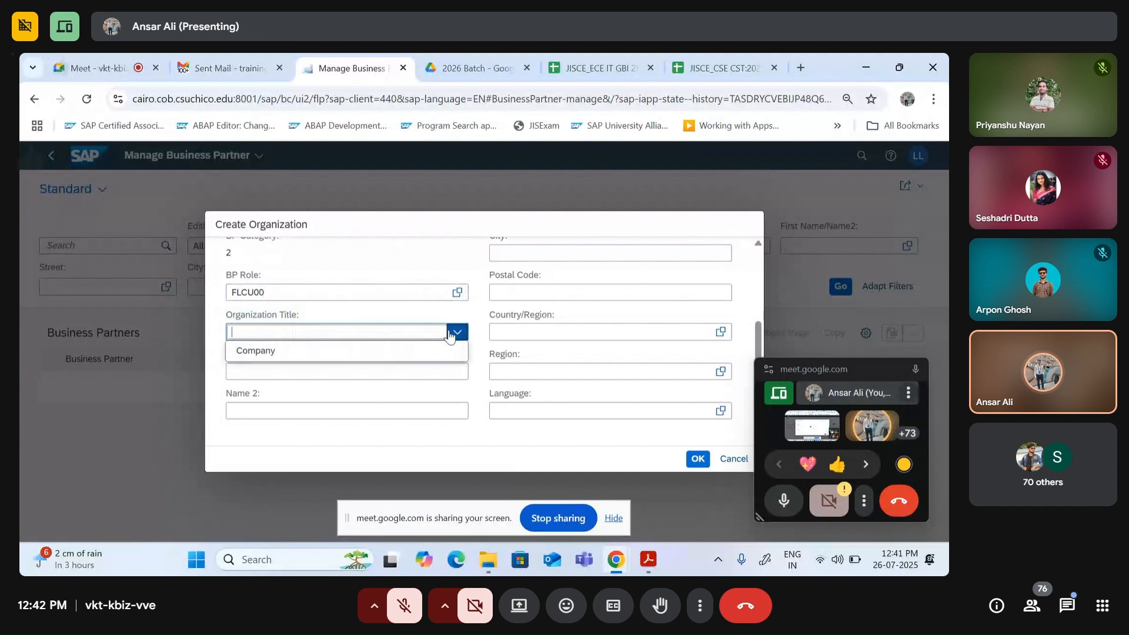
click(289, 352)
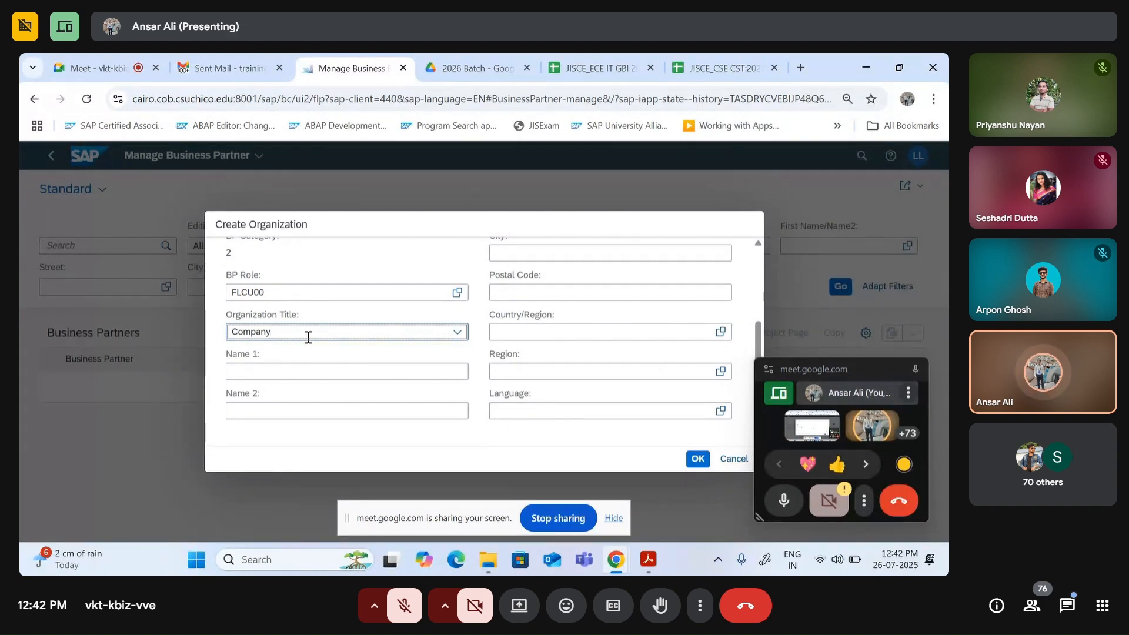
click(276, 377)
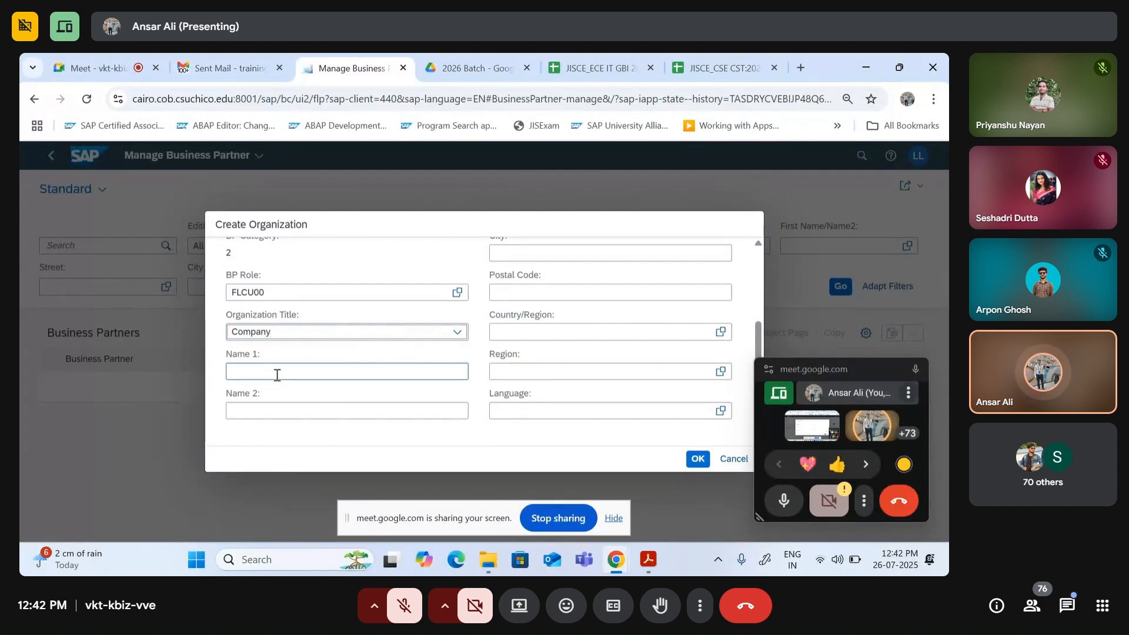
Step: Enter 'The Bike Zone 137 JISCE' as the organization's Name 1
click(277, 375)
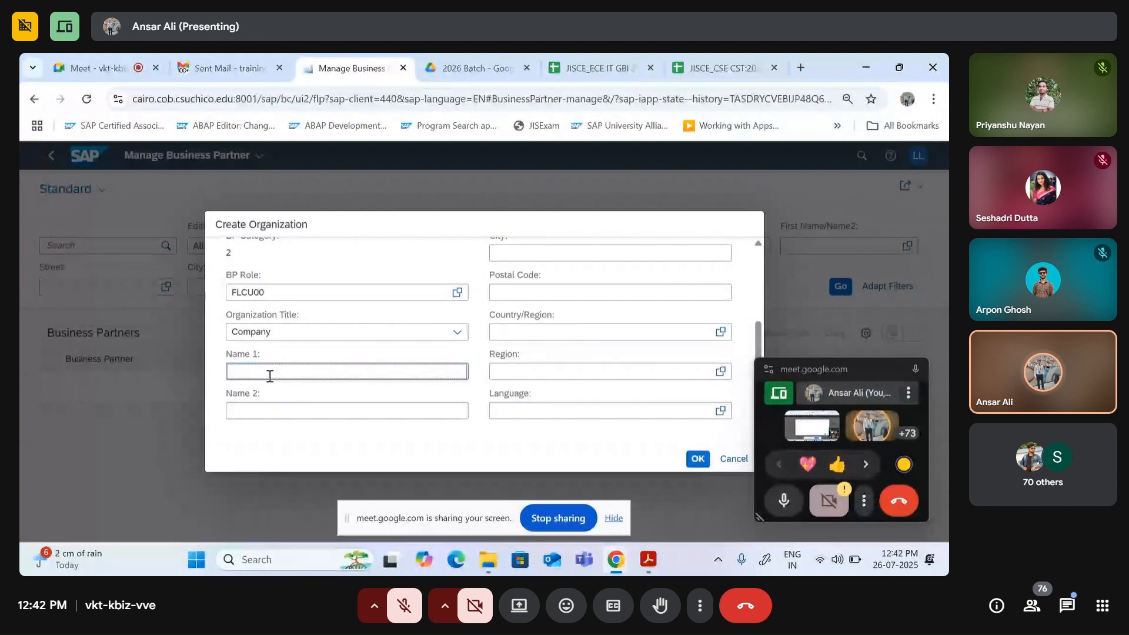
text(T)
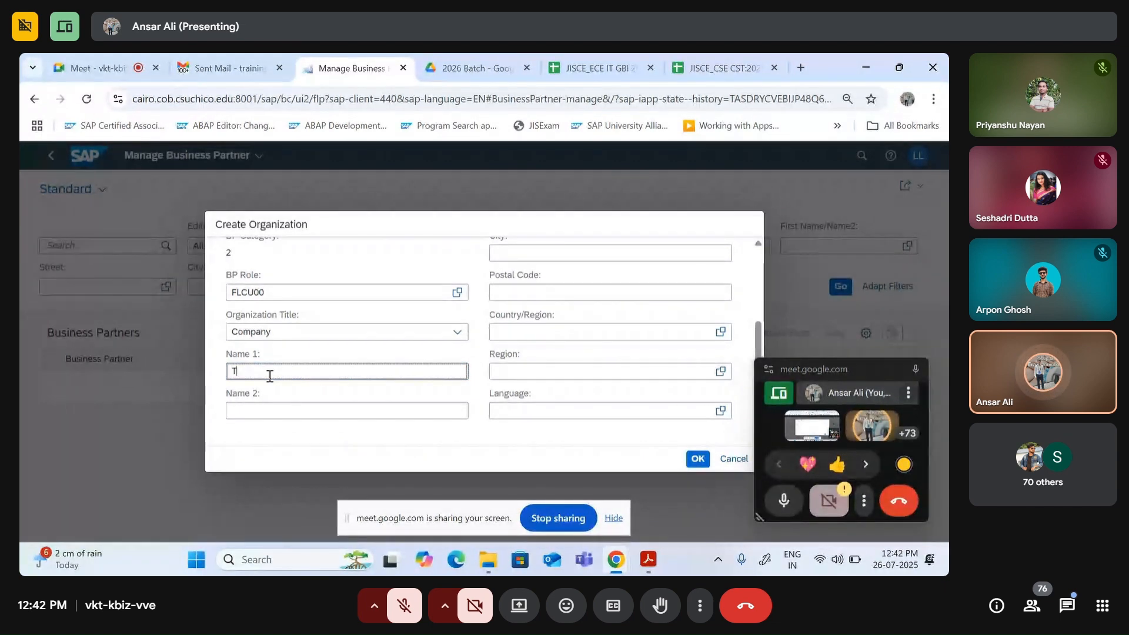
text(he Bik)
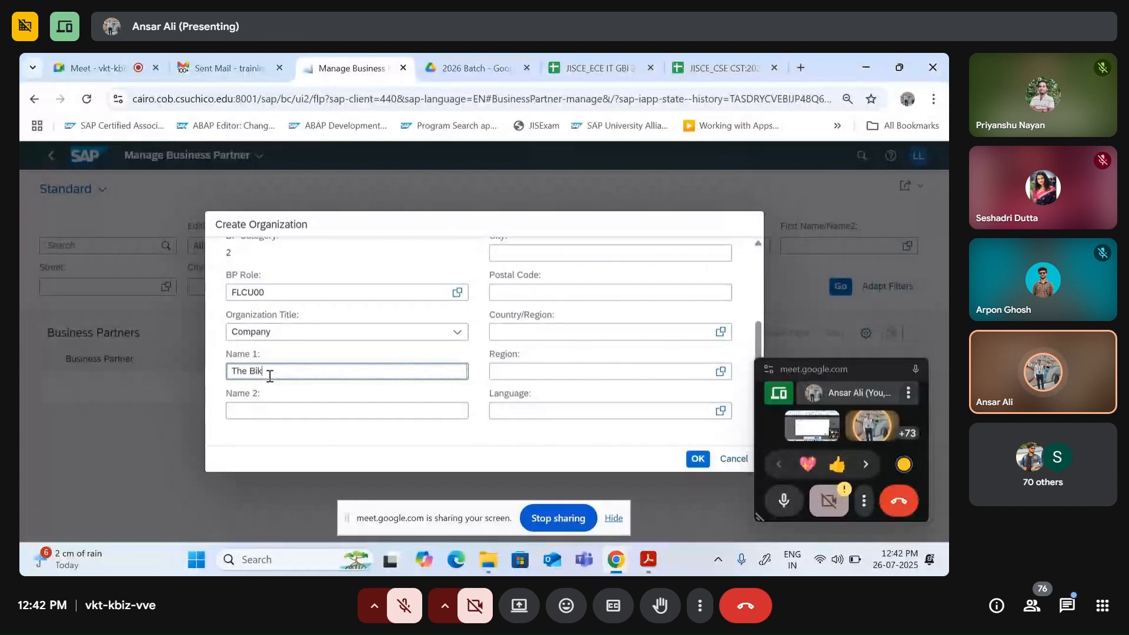
text(e Zone)
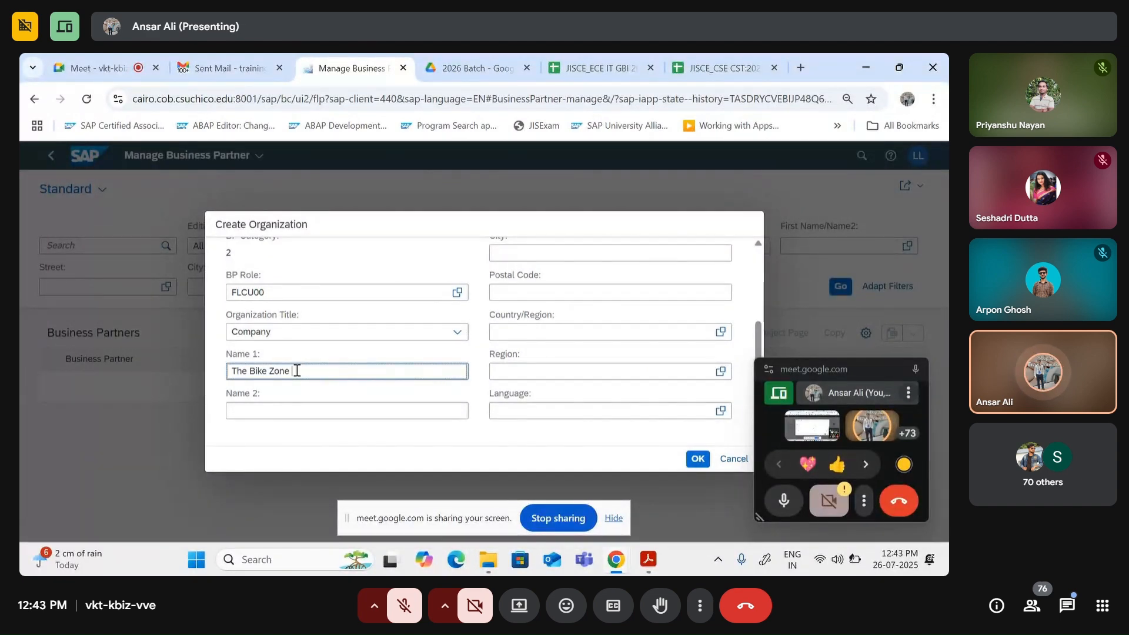
text(137)
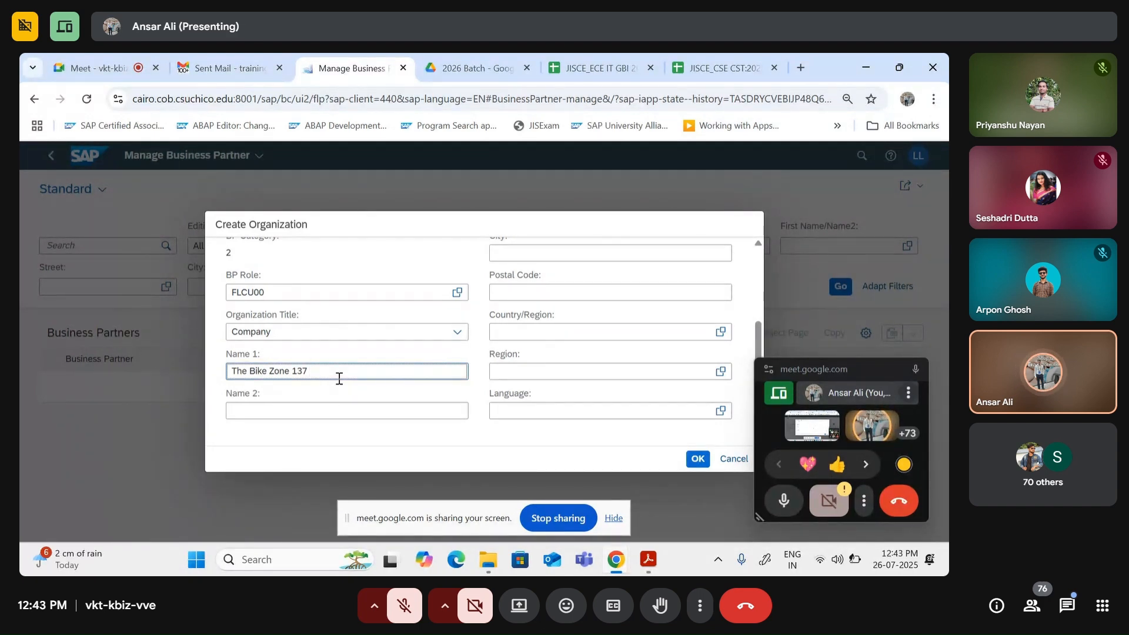
text(ISCE)
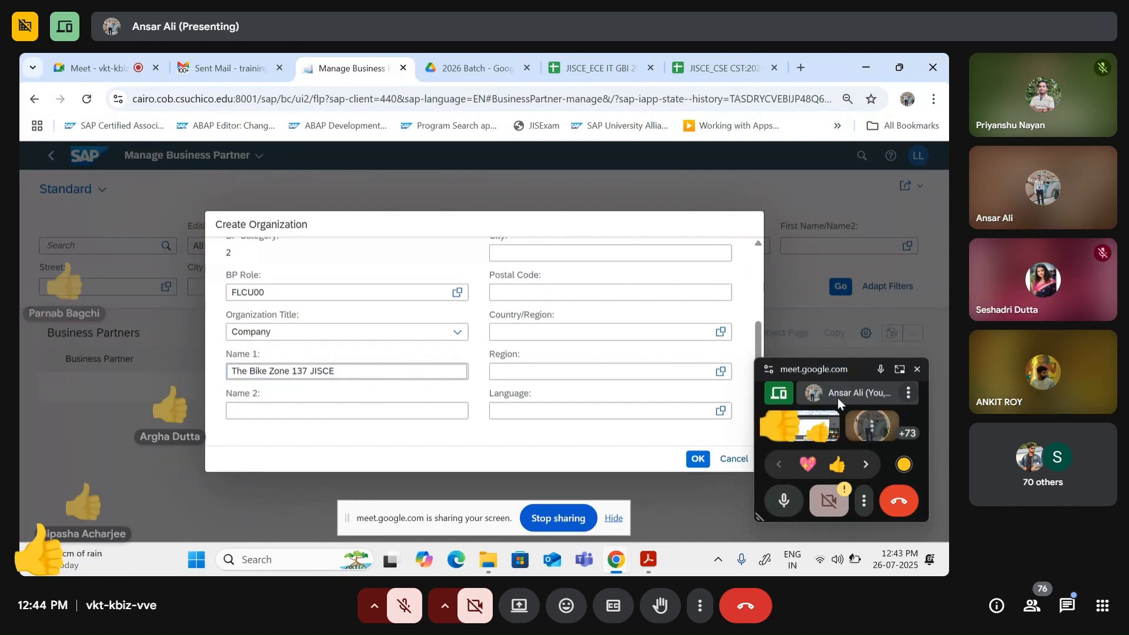
drag(851, 358, 852, 283)
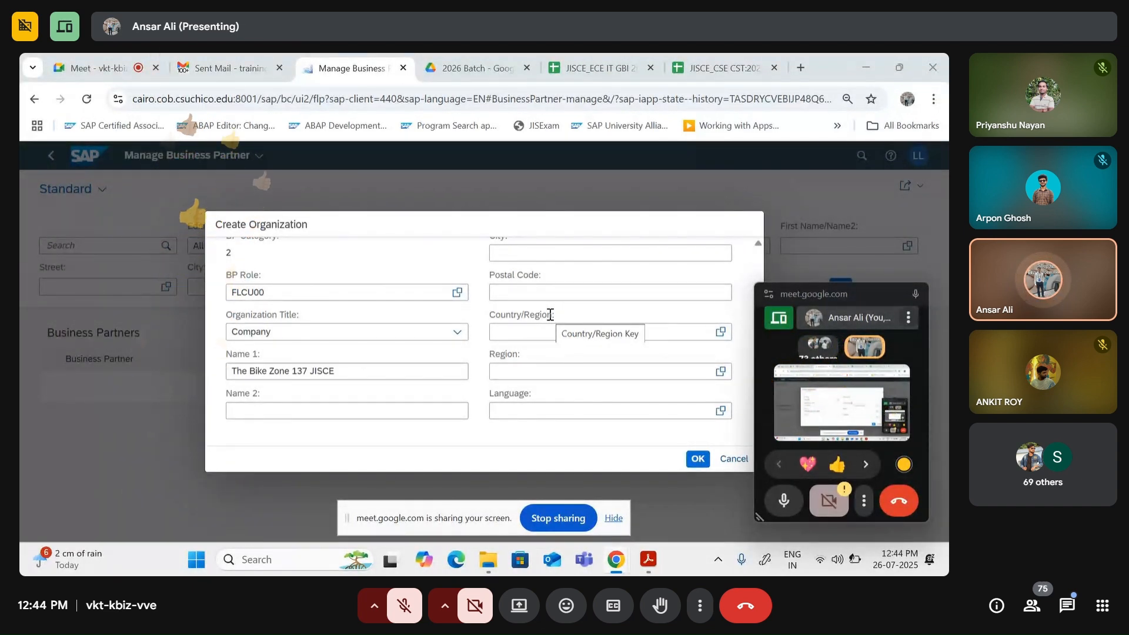
click(354, 406)
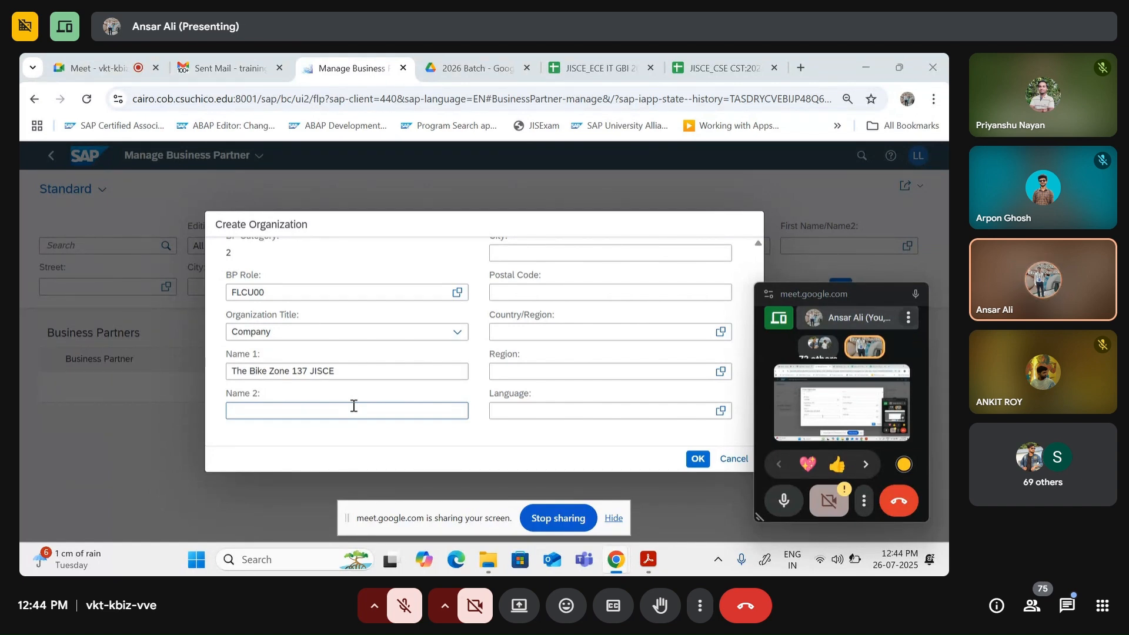
Step: Scroll back to Standard Address and place the cursor in the Street field
click(397, 378)
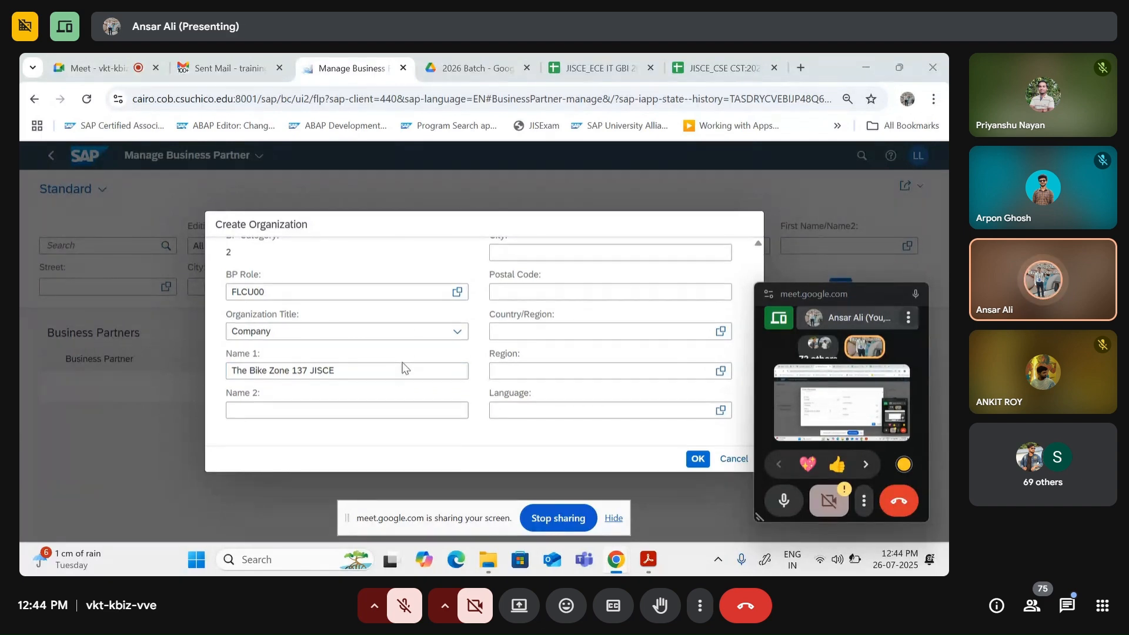
scroll(609, 429, up, 3)
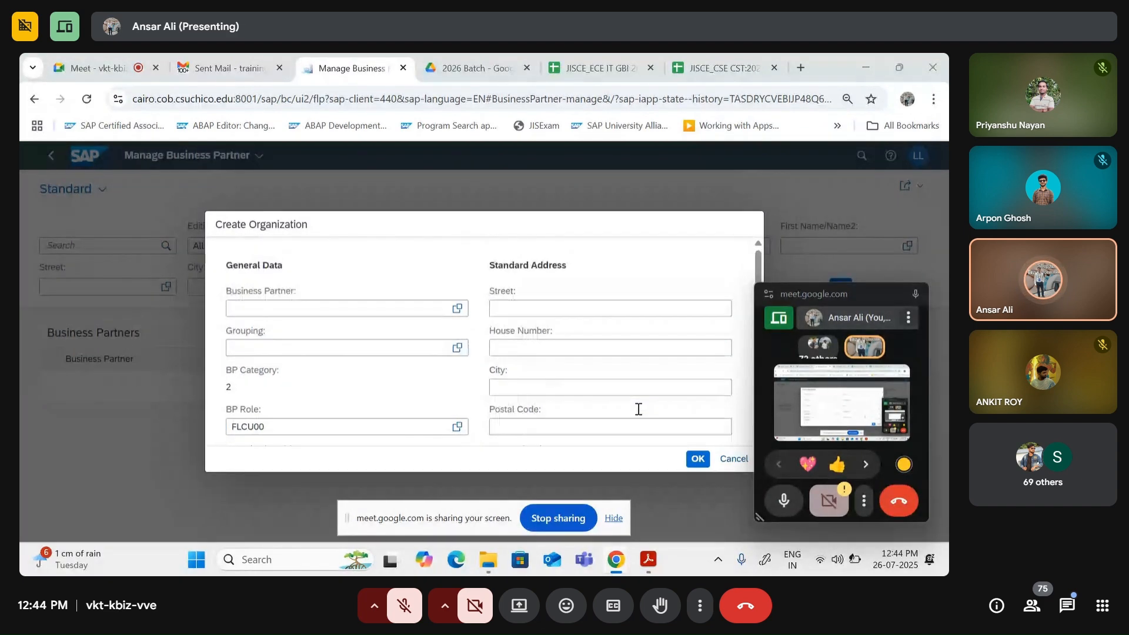
click(522, 313)
scroll(312, 347, down, 2)
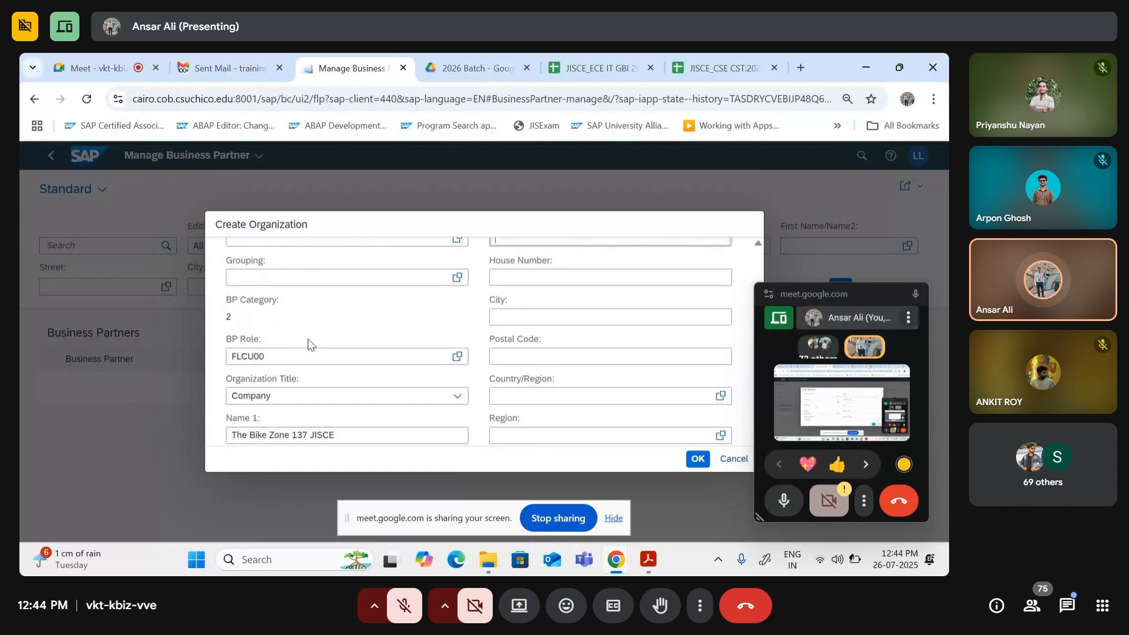
scroll(325, 378, up, 2)
scroll(327, 377, down, 2)
scroll(327, 377, down, 1)
scroll(347, 375, up, 3)
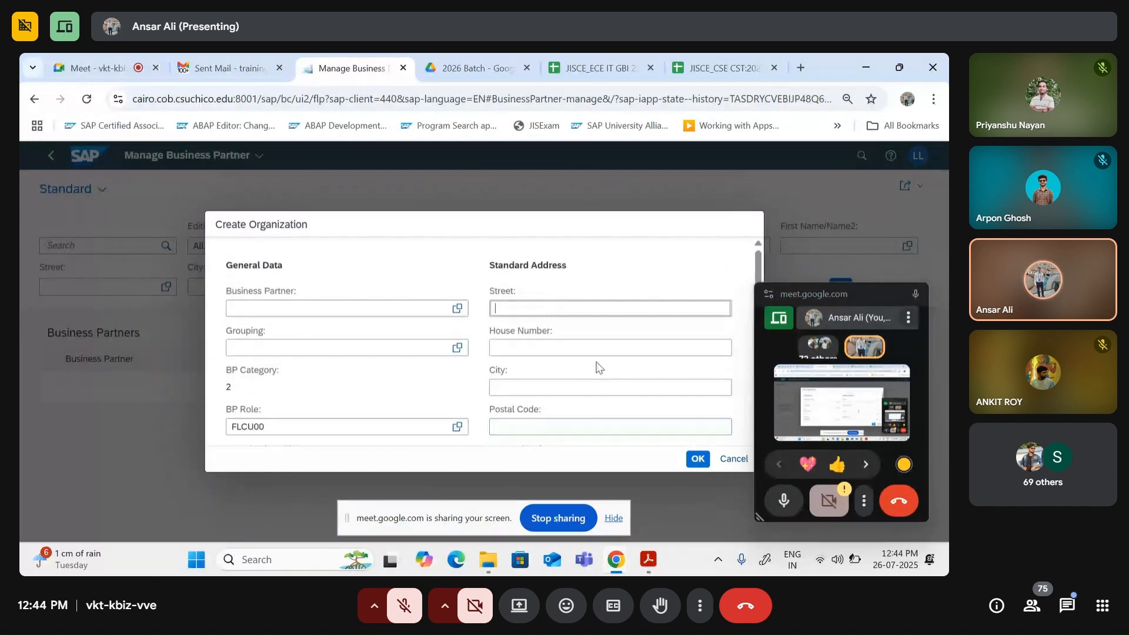
scroll(360, 372, down, 3)
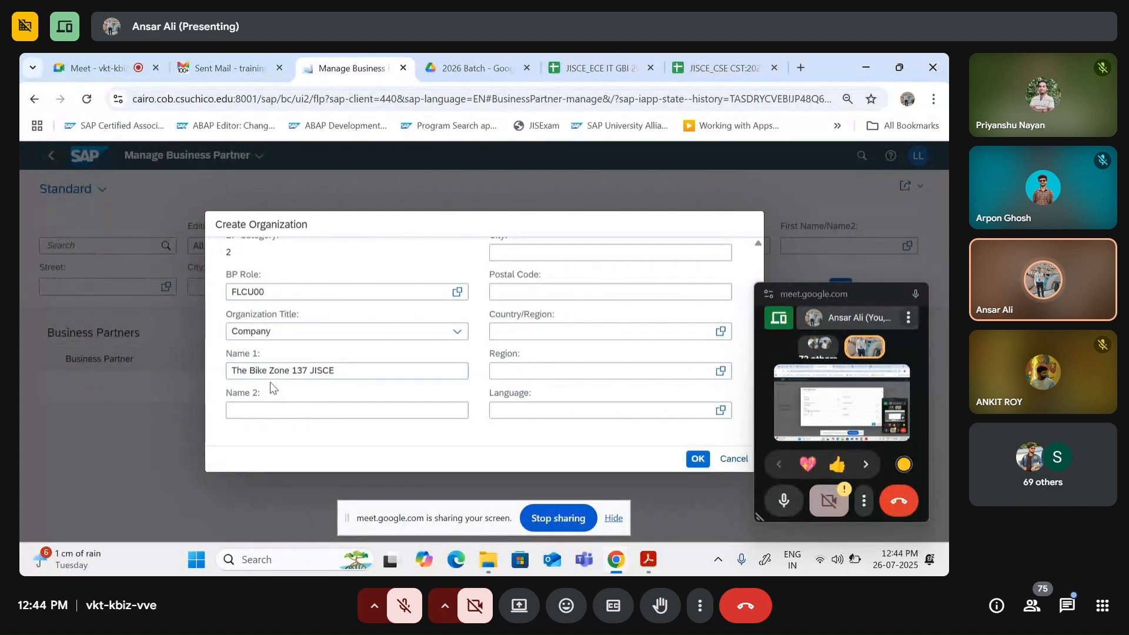
scroll(602, 347, up, 4)
click(543, 309)
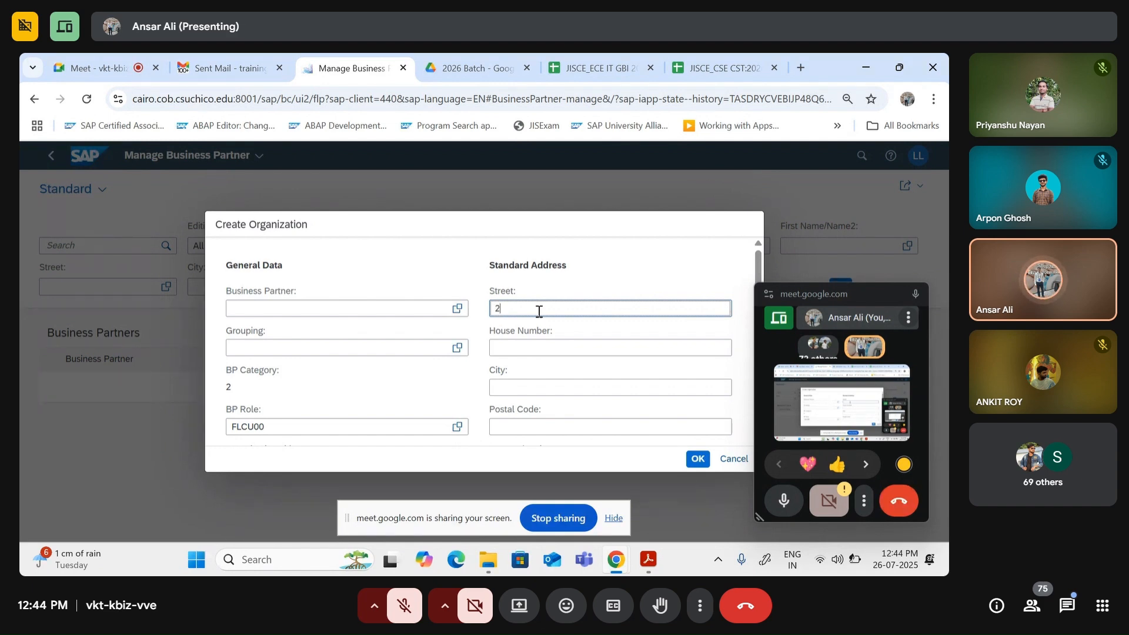
text(44 N)
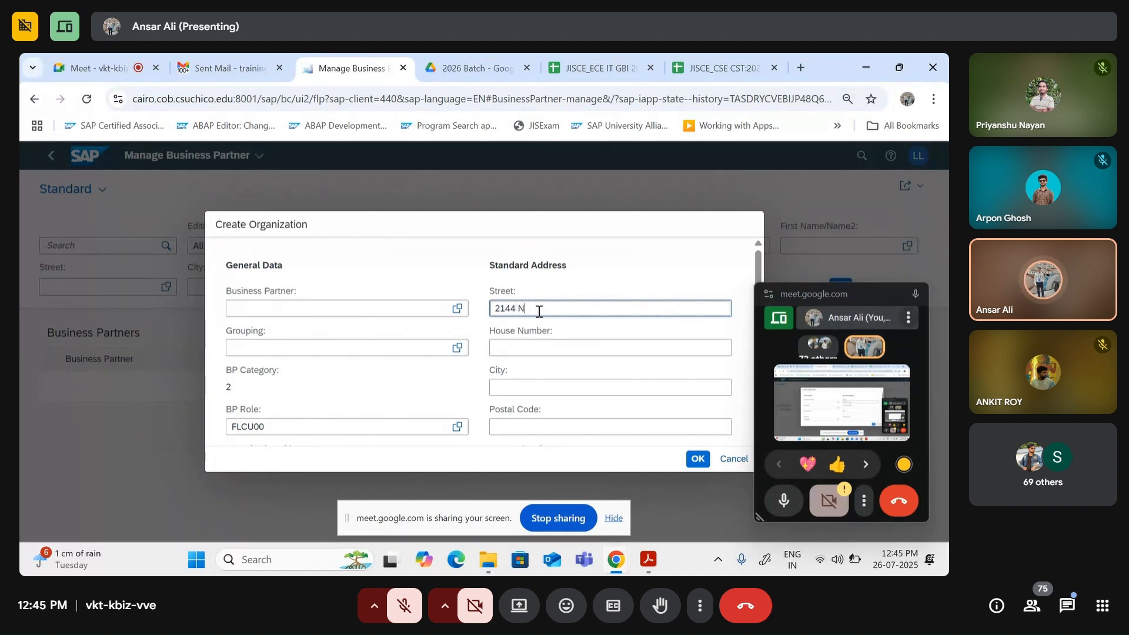
text(r)
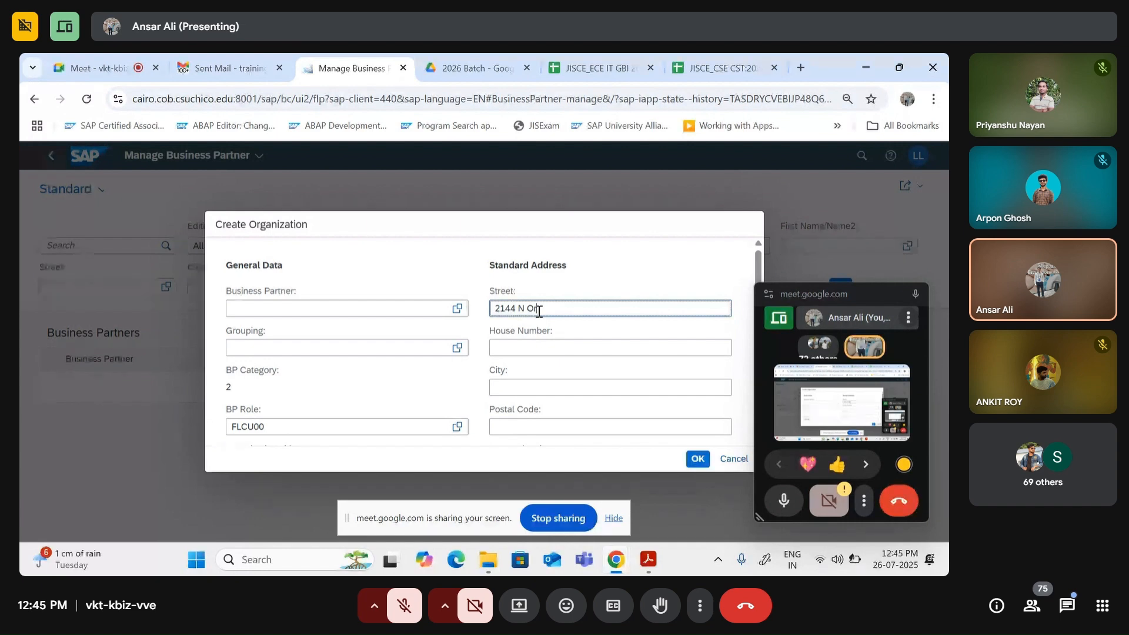
text(ange Ave)
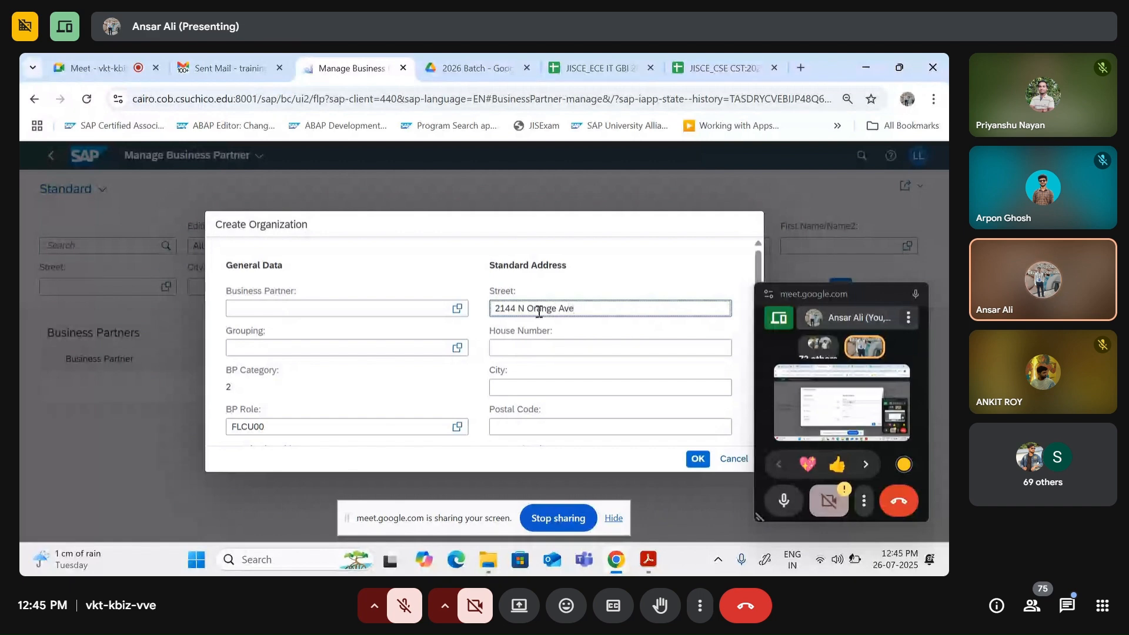
click(533, 348)
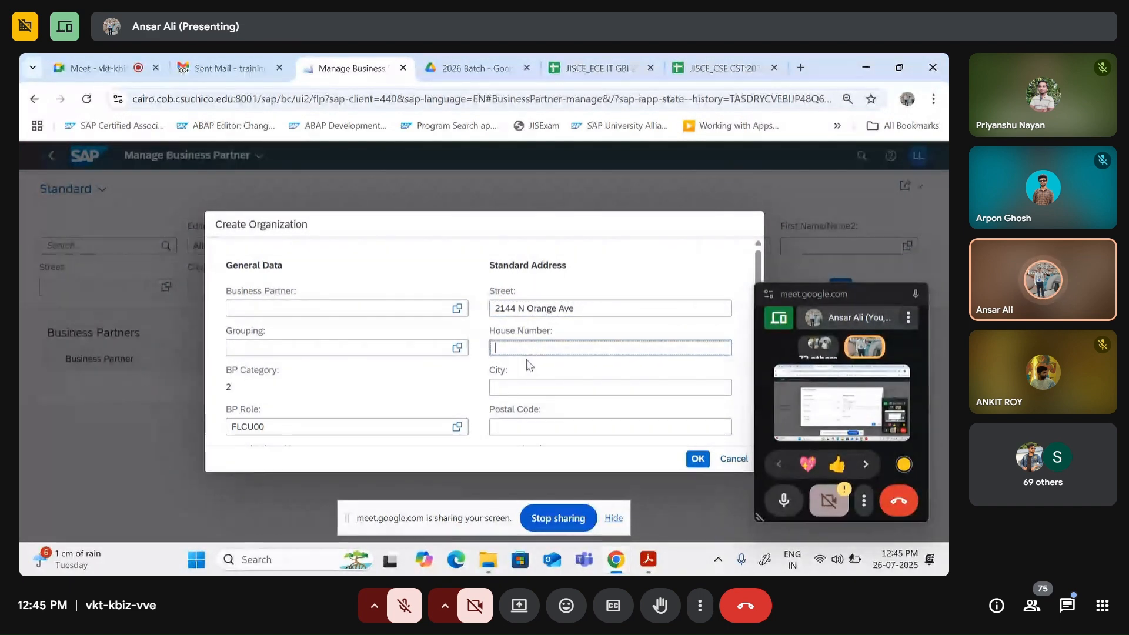
click(517, 387)
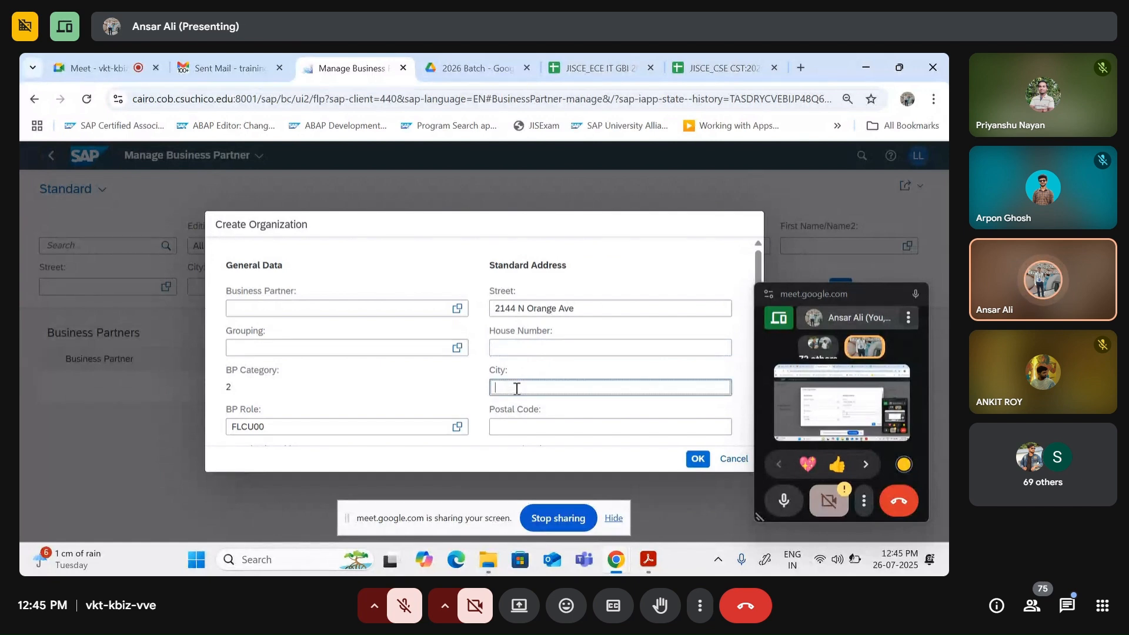
text(O)
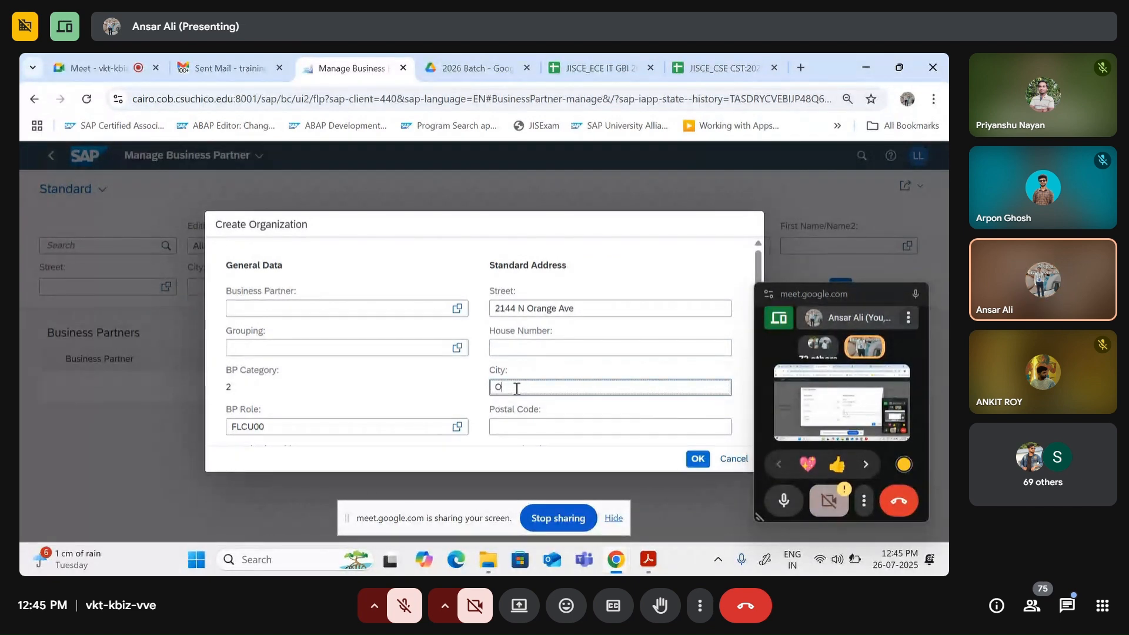
text(rlando)
scroll(523, 349, down, 2)
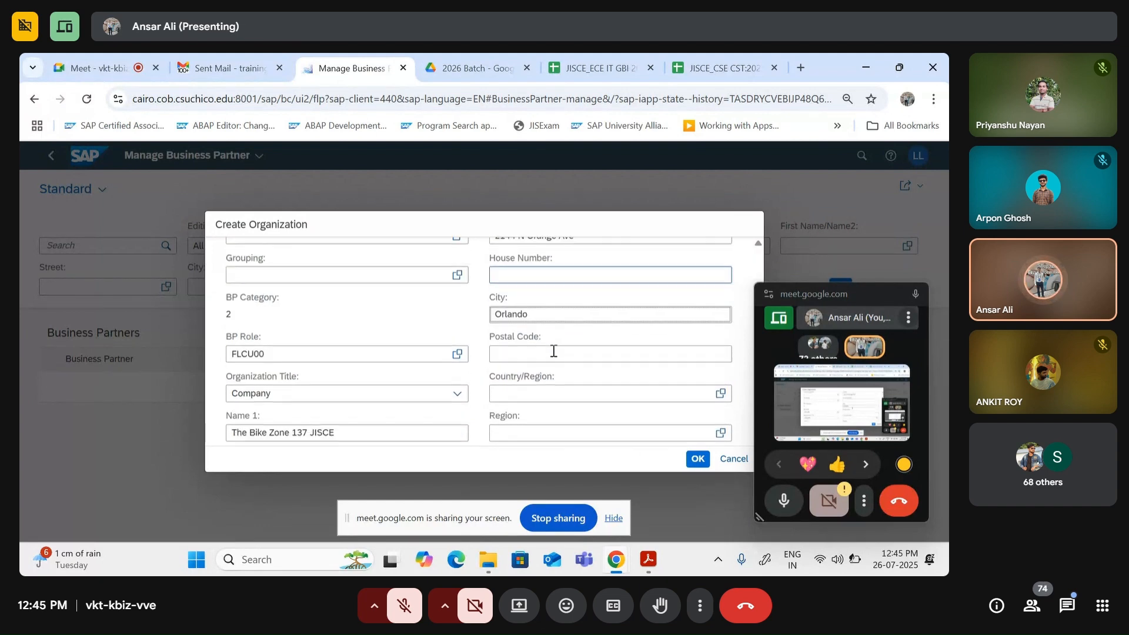
click(524, 356)
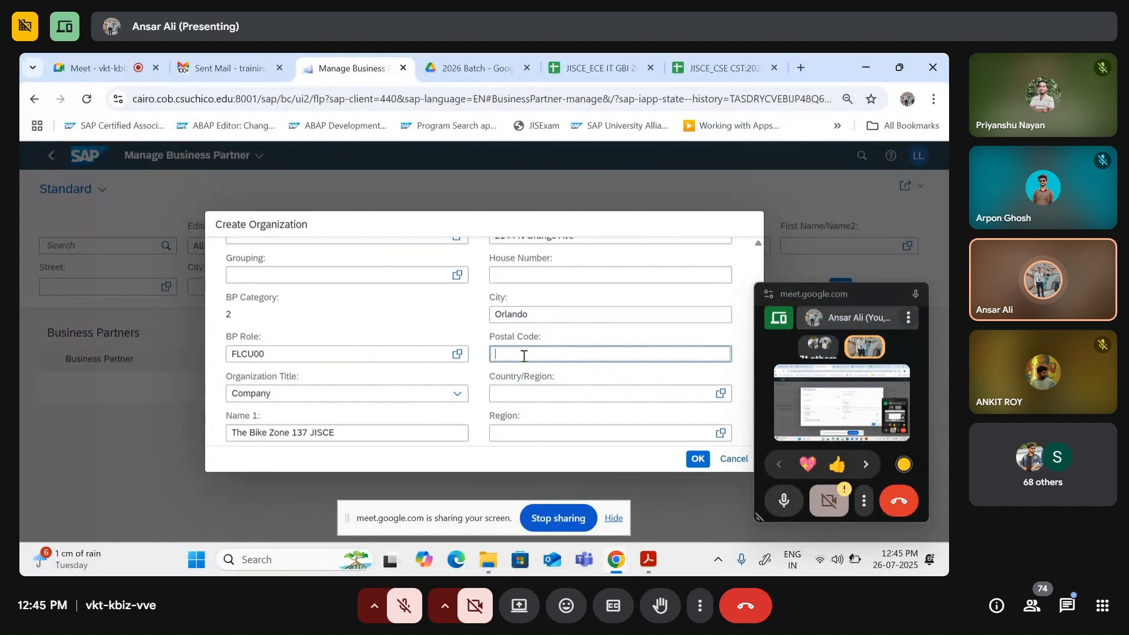
text(32804)
Step: Set Country/Region to US and Region to FL (Florida)
click(528, 390)
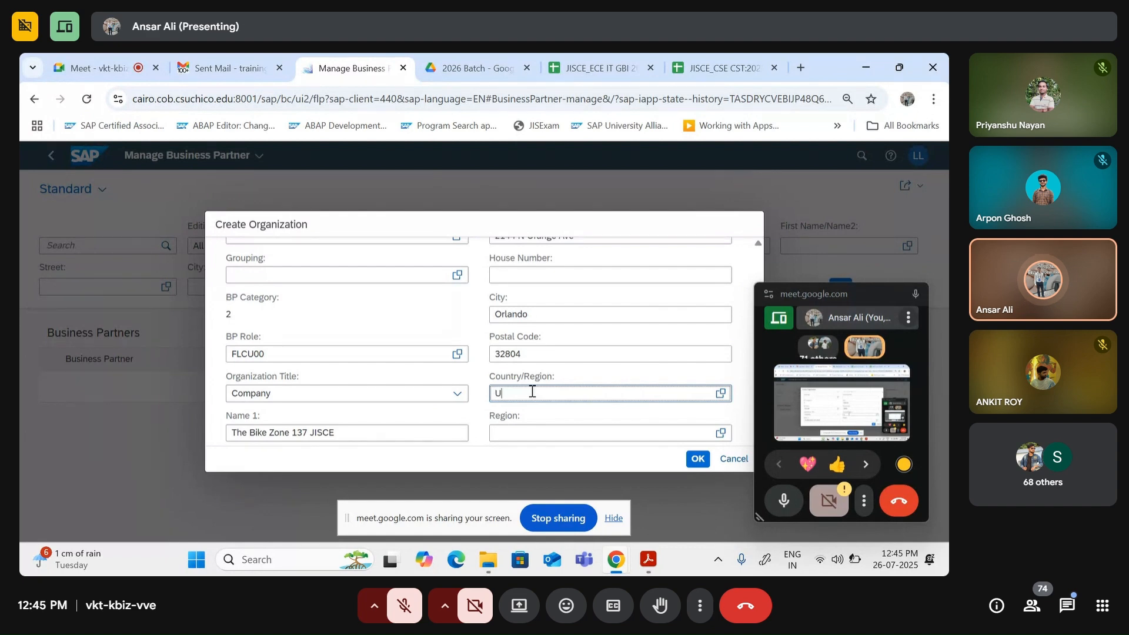
text(S)
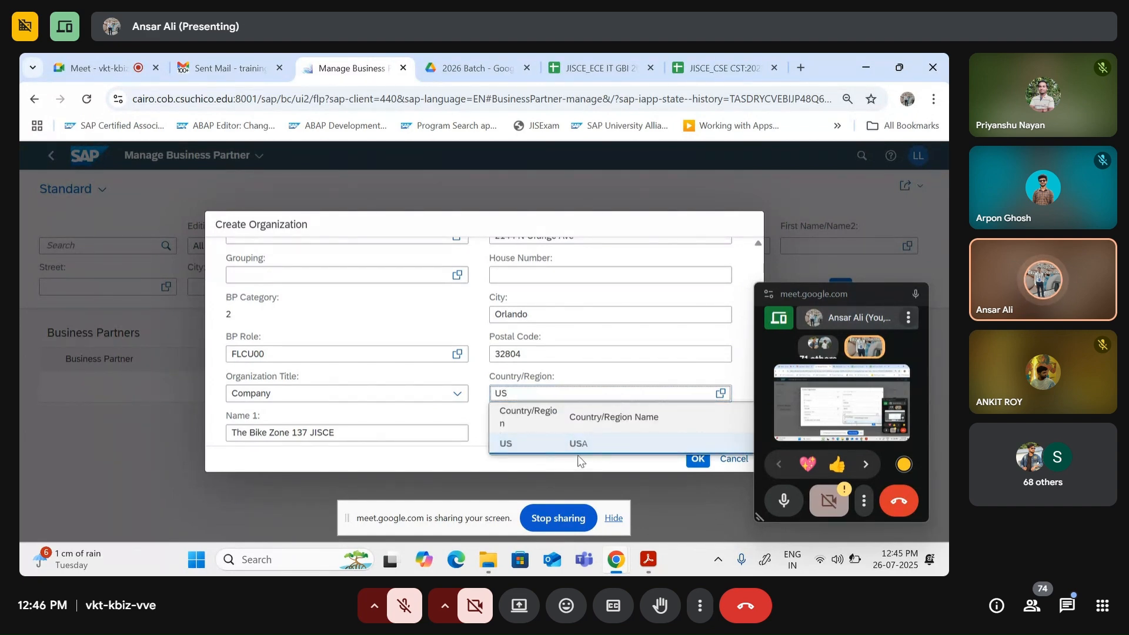
click(577, 446)
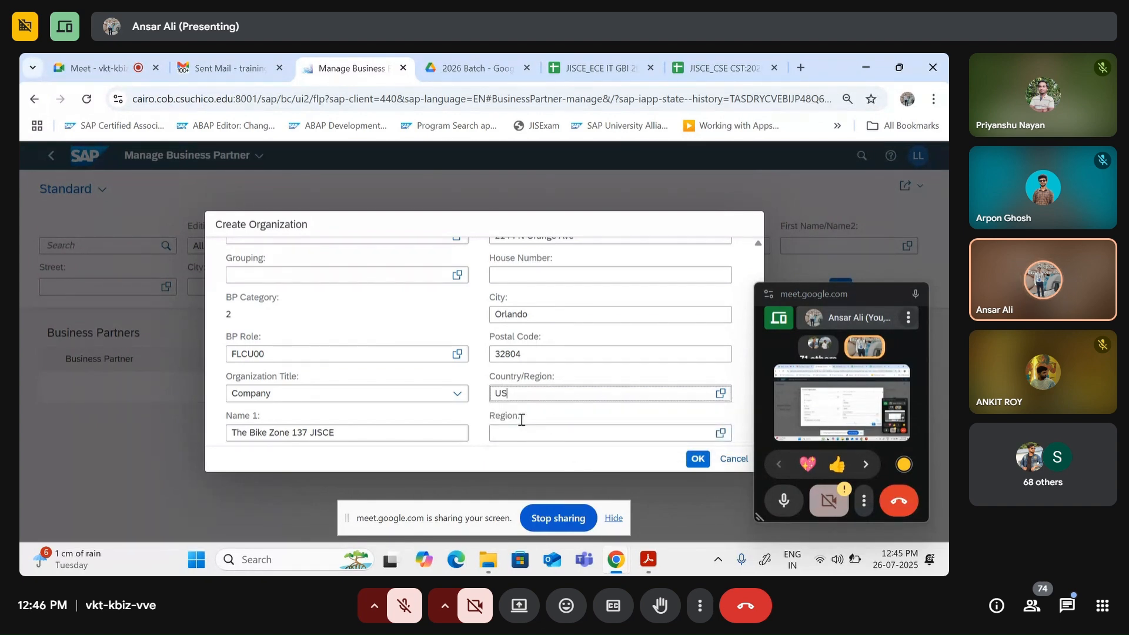
scroll(537, 440, down, 1)
click(521, 371)
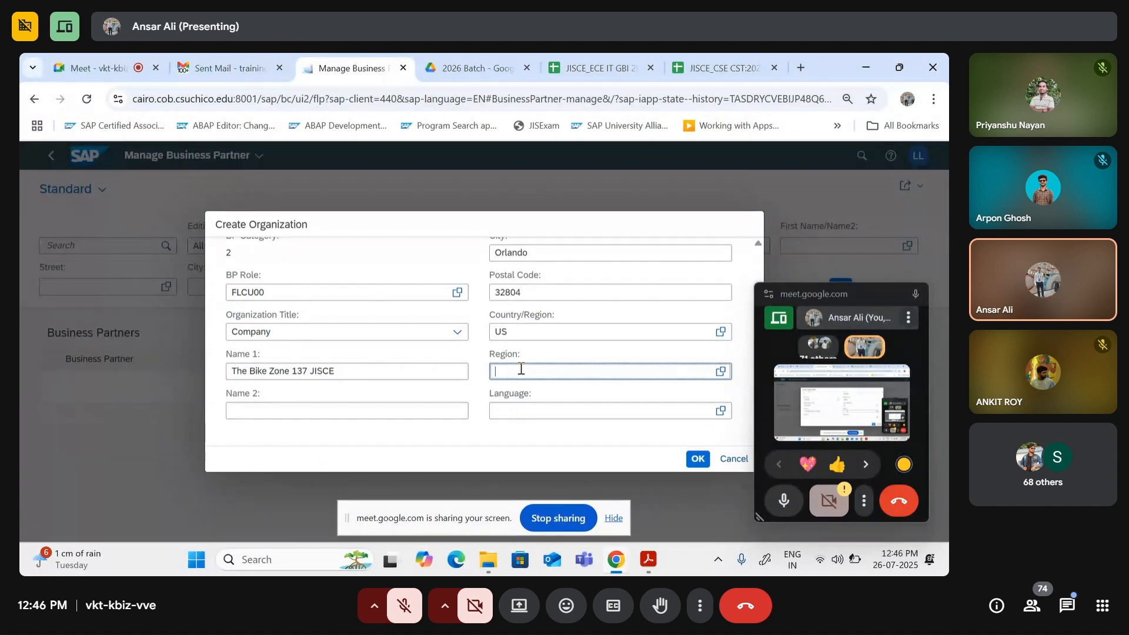
text(FL)
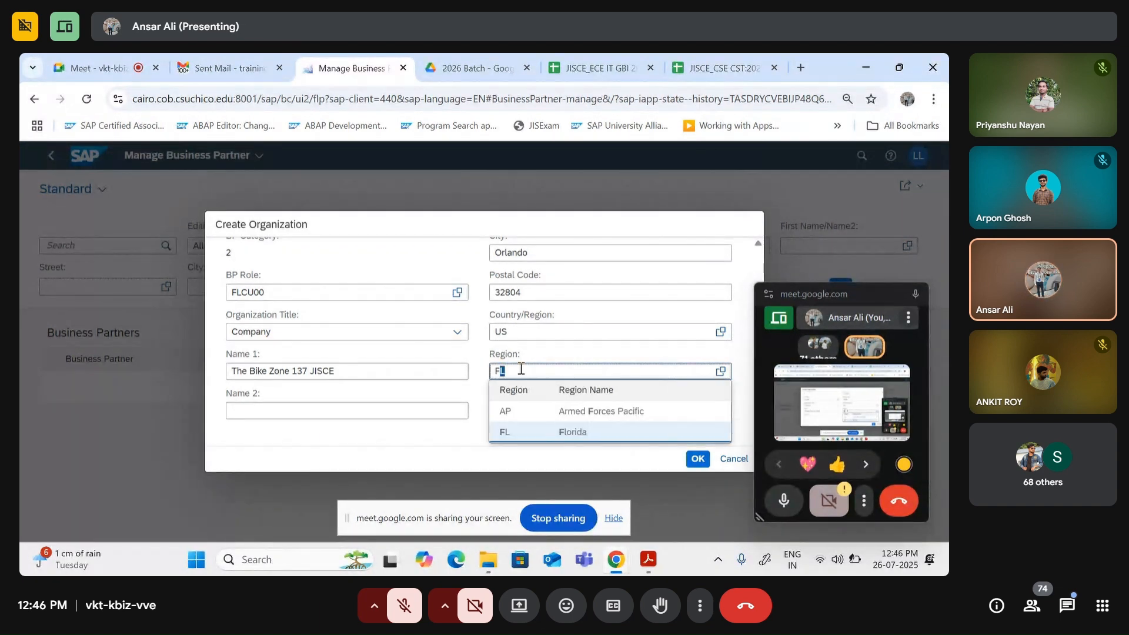
click(552, 436)
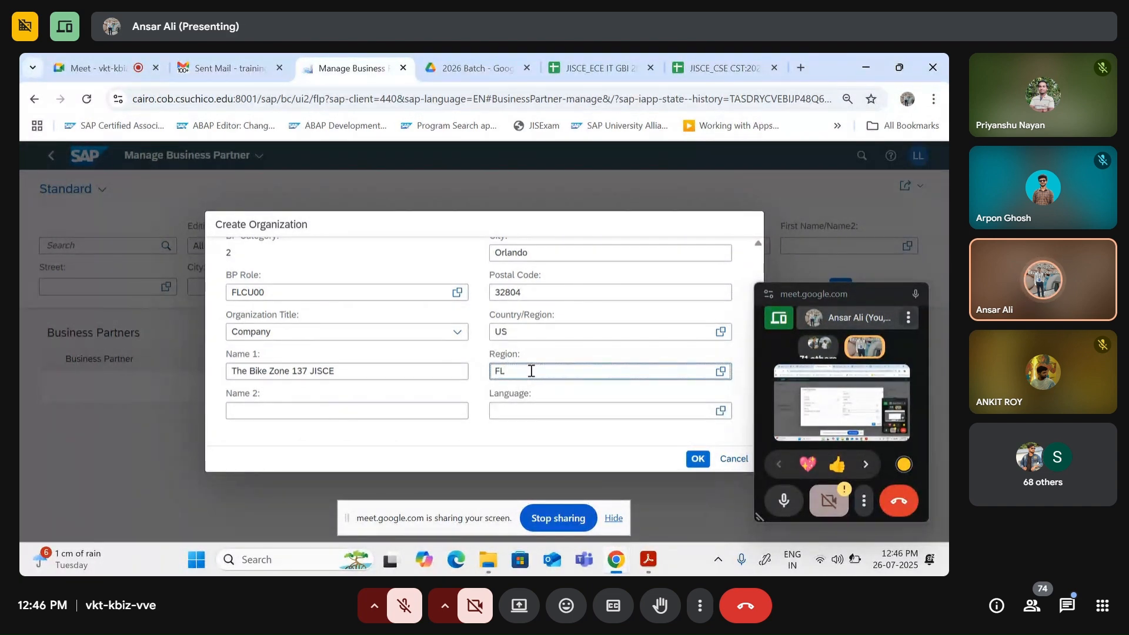
Step: Set the language to EN English
click(549, 411)
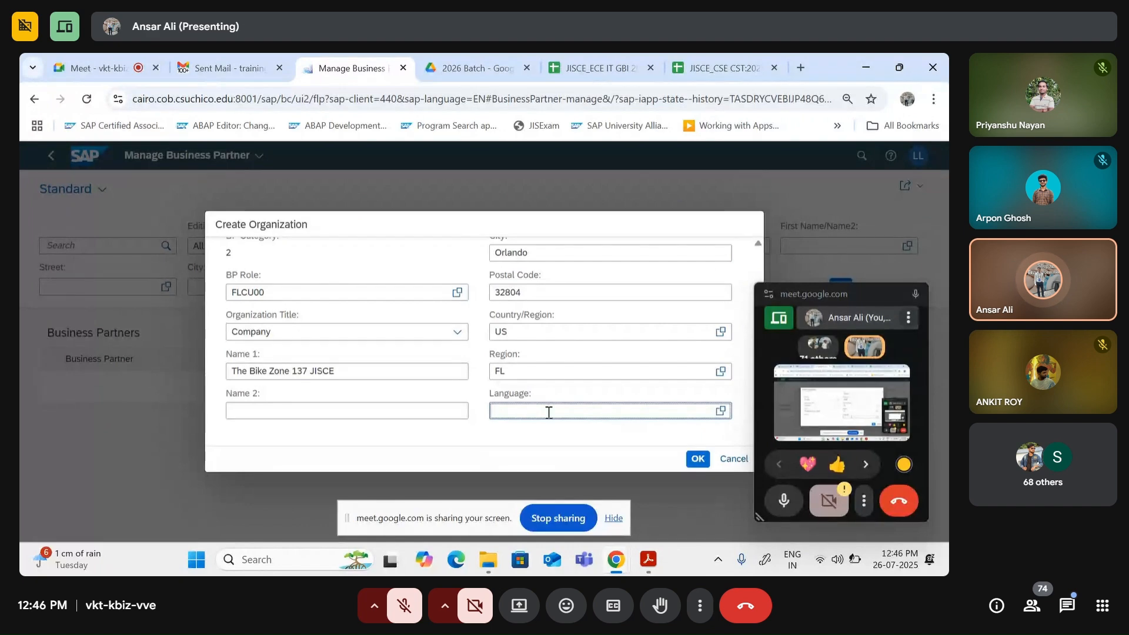
text(E)
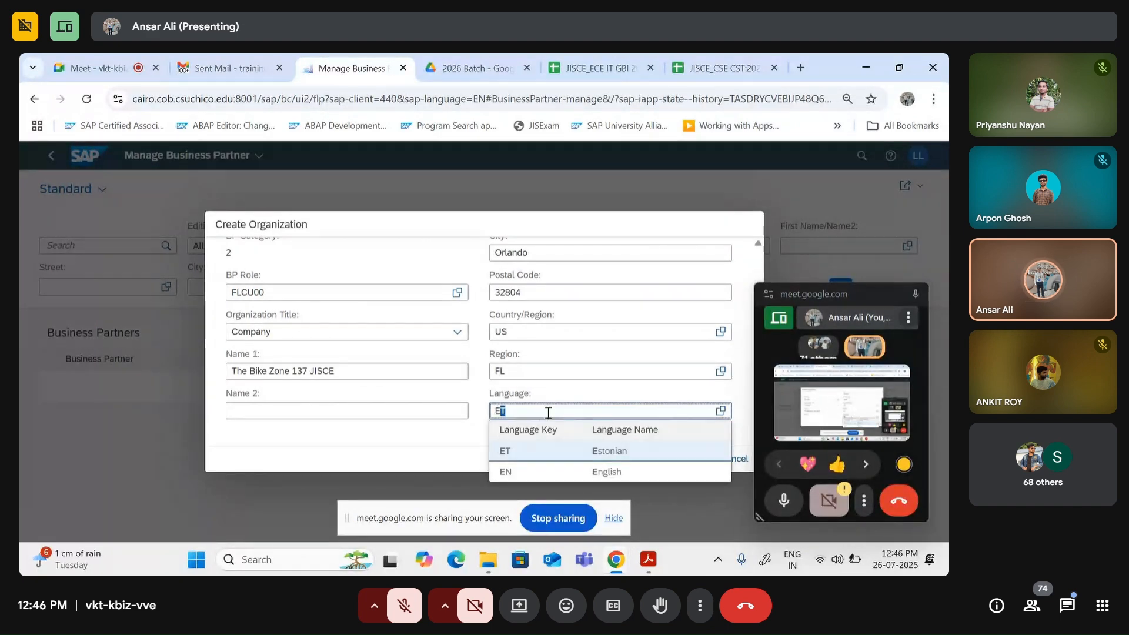
text(n)
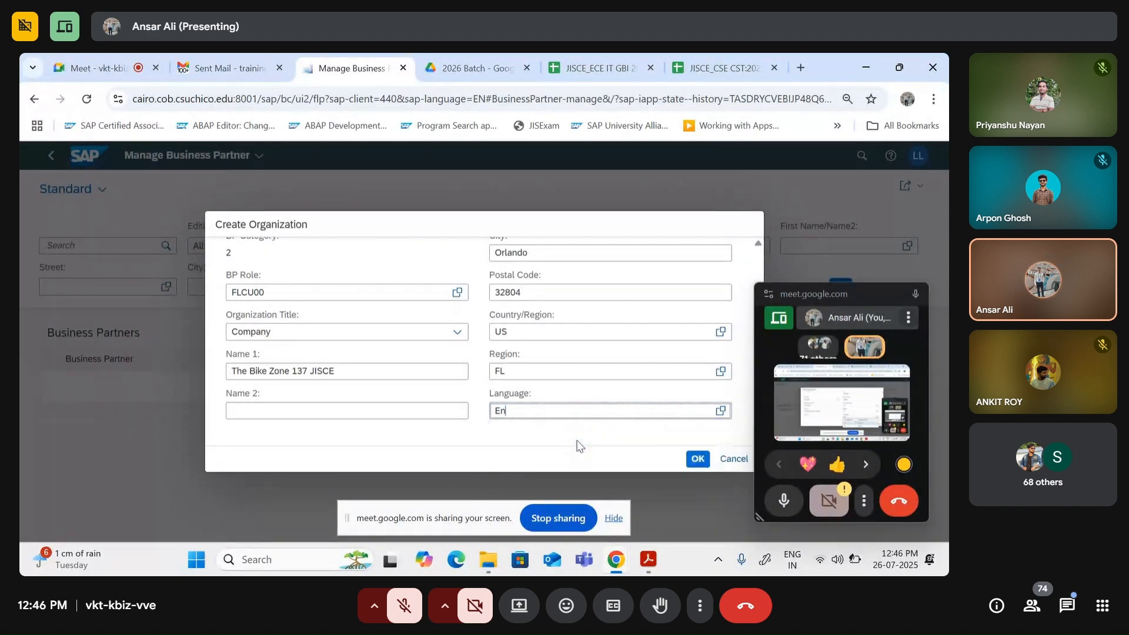
click(541, 452)
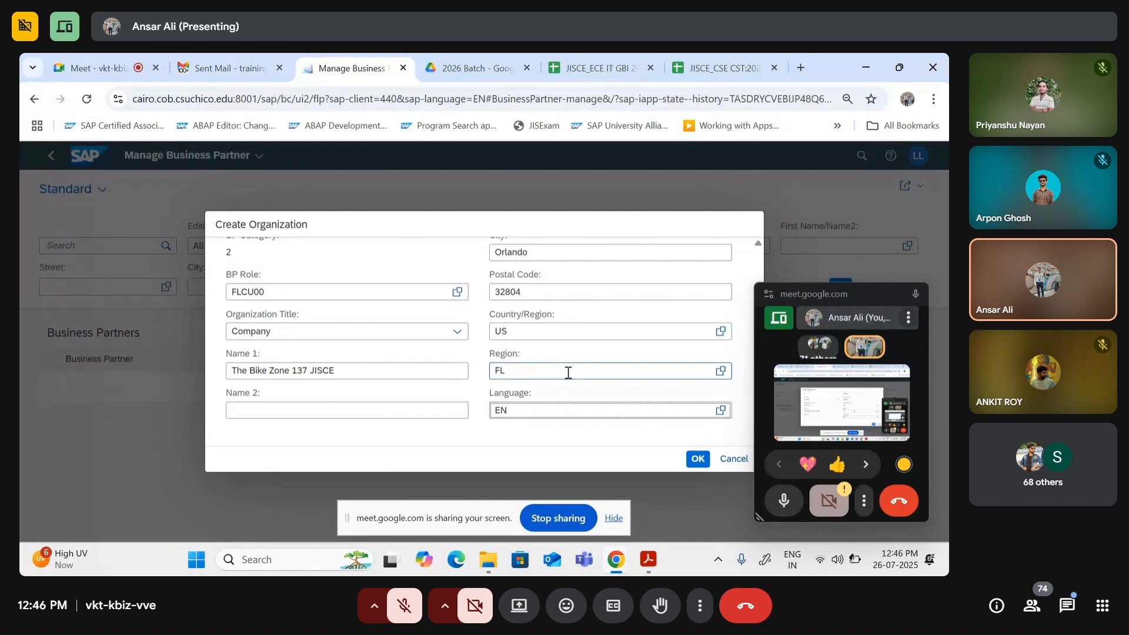
scroll(568, 373, up, 3)
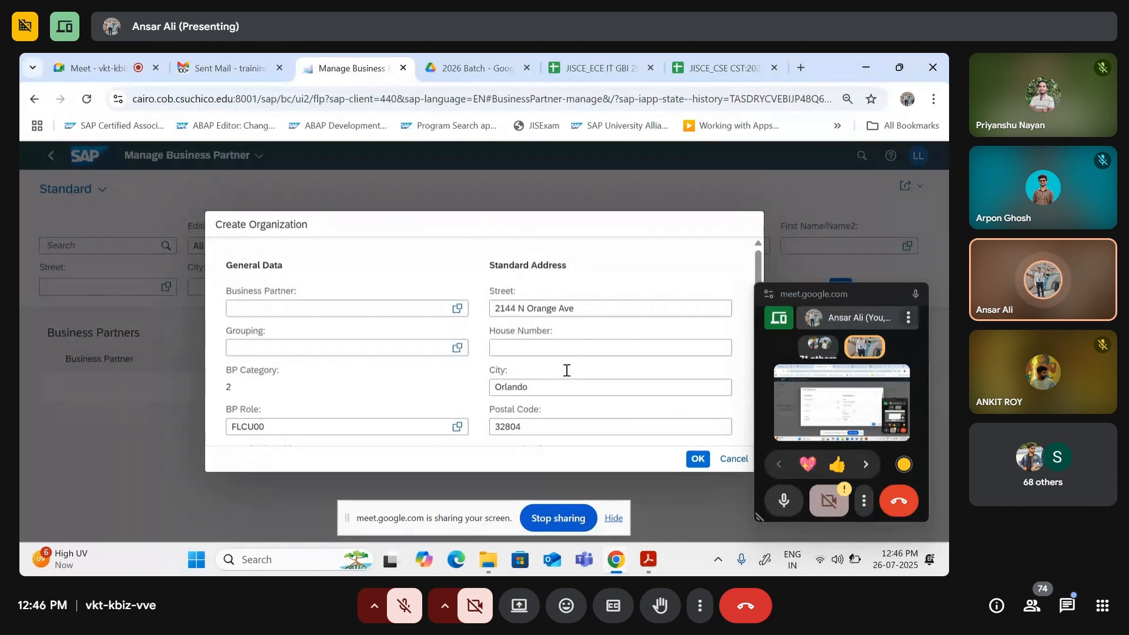
scroll(302, 329, down, 3)
scroll(282, 311, up, 3)
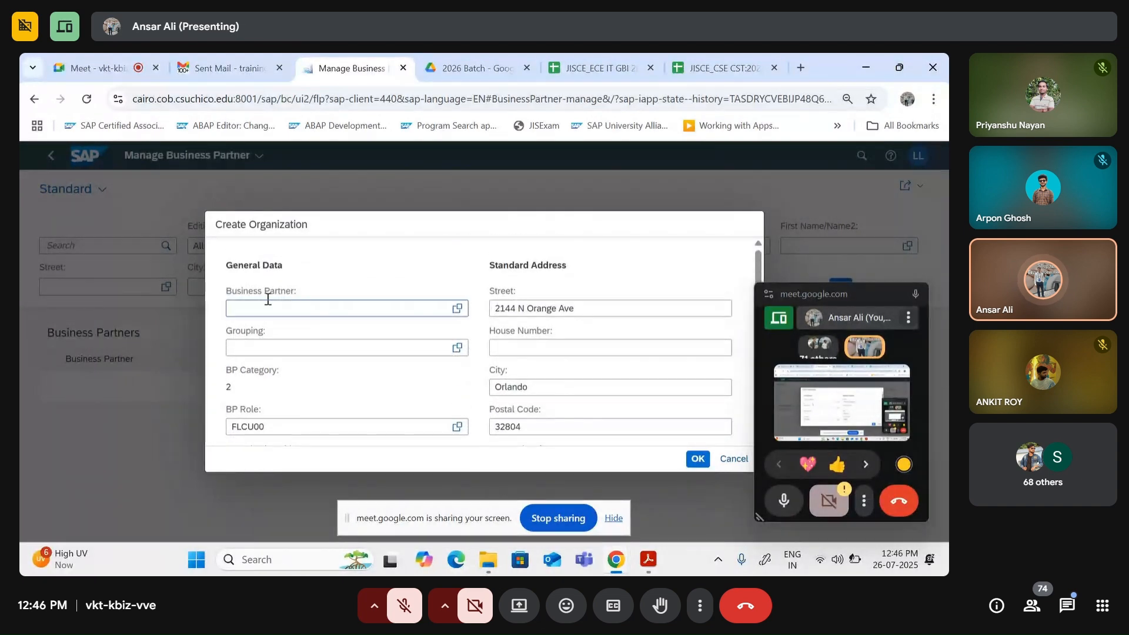
scroll(269, 299, down, 3)
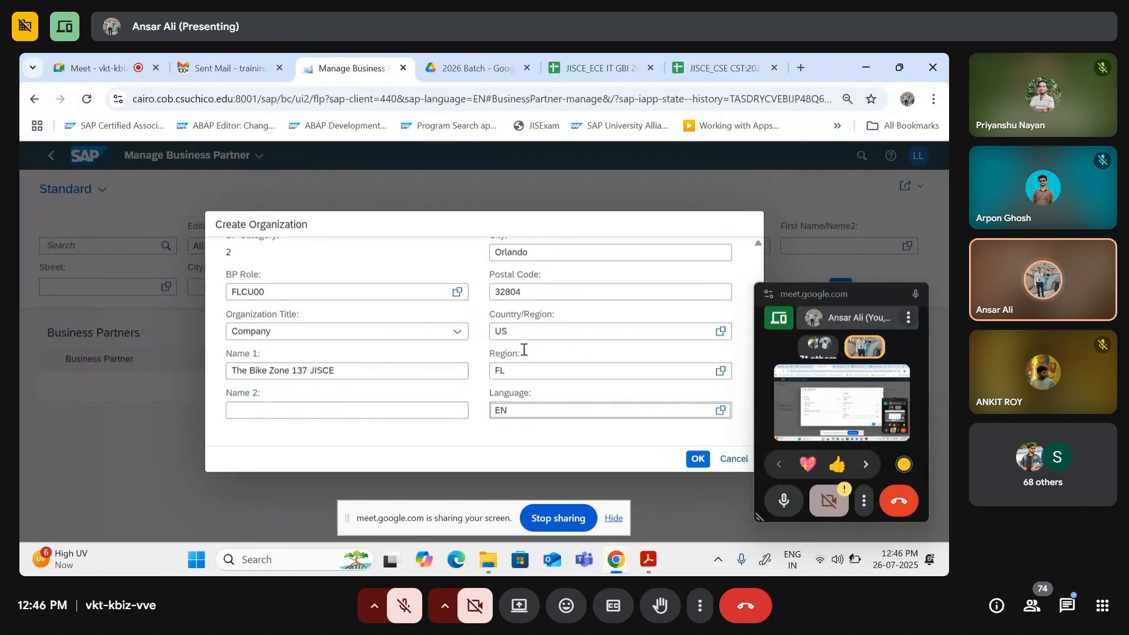
scroll(422, 372, up, 3)
scroll(411, 376, down, 3)
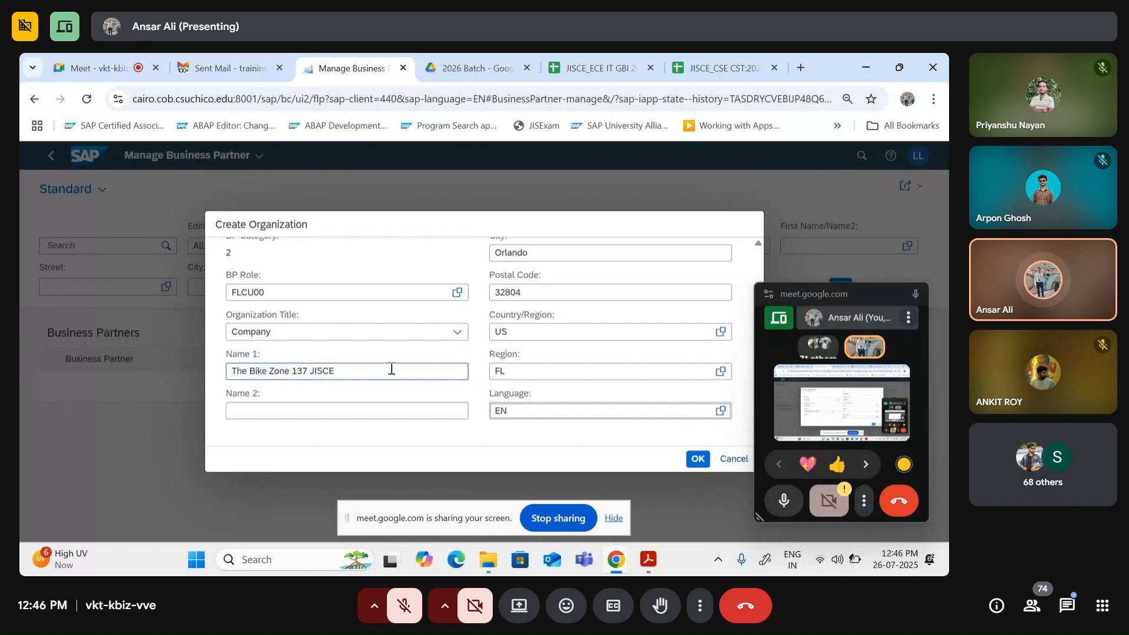
scroll(566, 351, up, 3)
scroll(566, 348, up, 1)
click(542, 311)
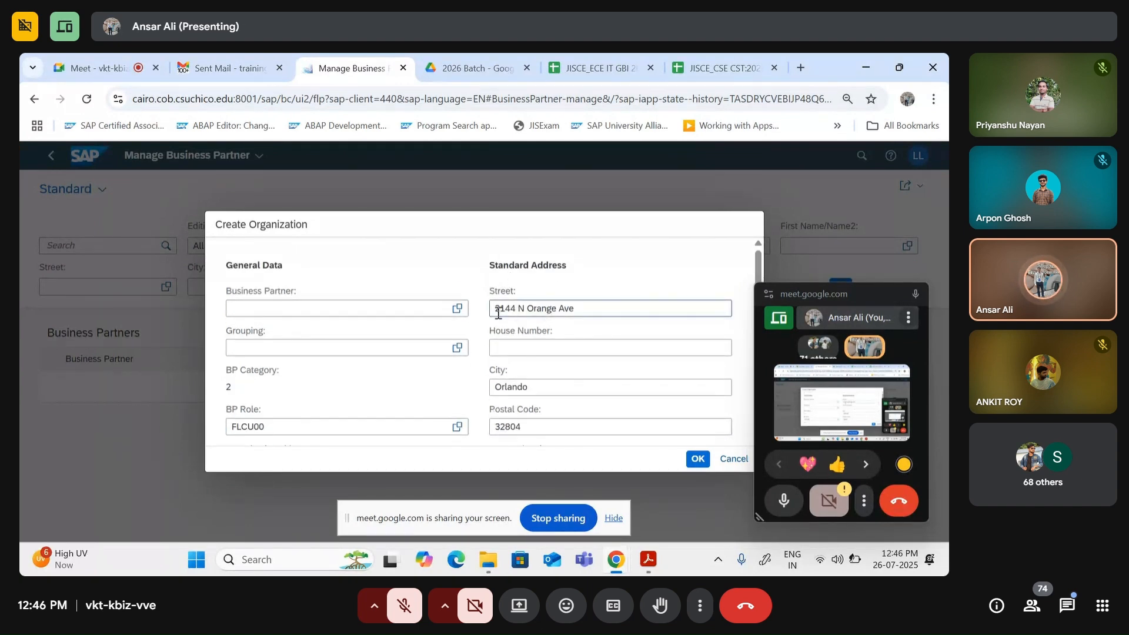
scroll(555, 314, down, 3)
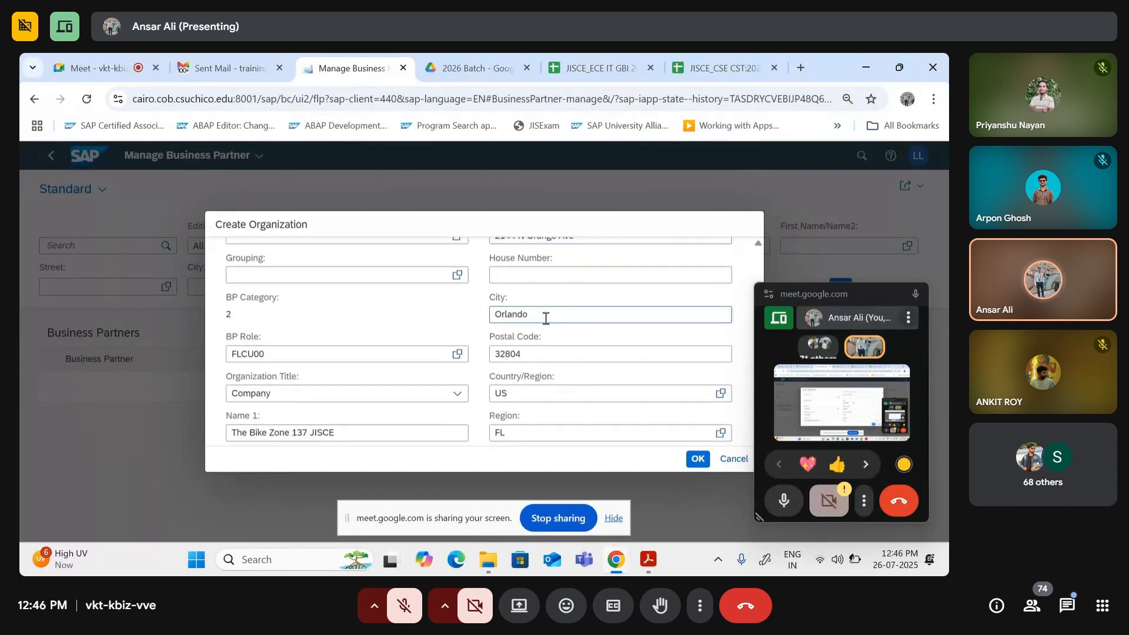
scroll(536, 324, down, 2)
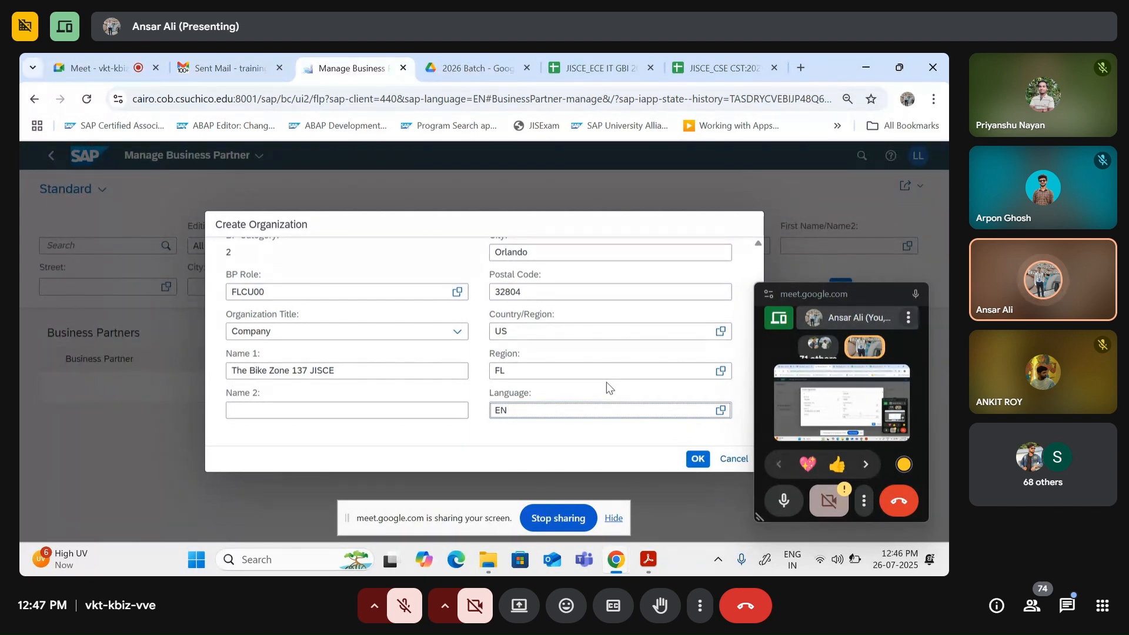
Step: Confirm the Create Organization dialog so the new business partner opens, then return to the Meet call
click(696, 461)
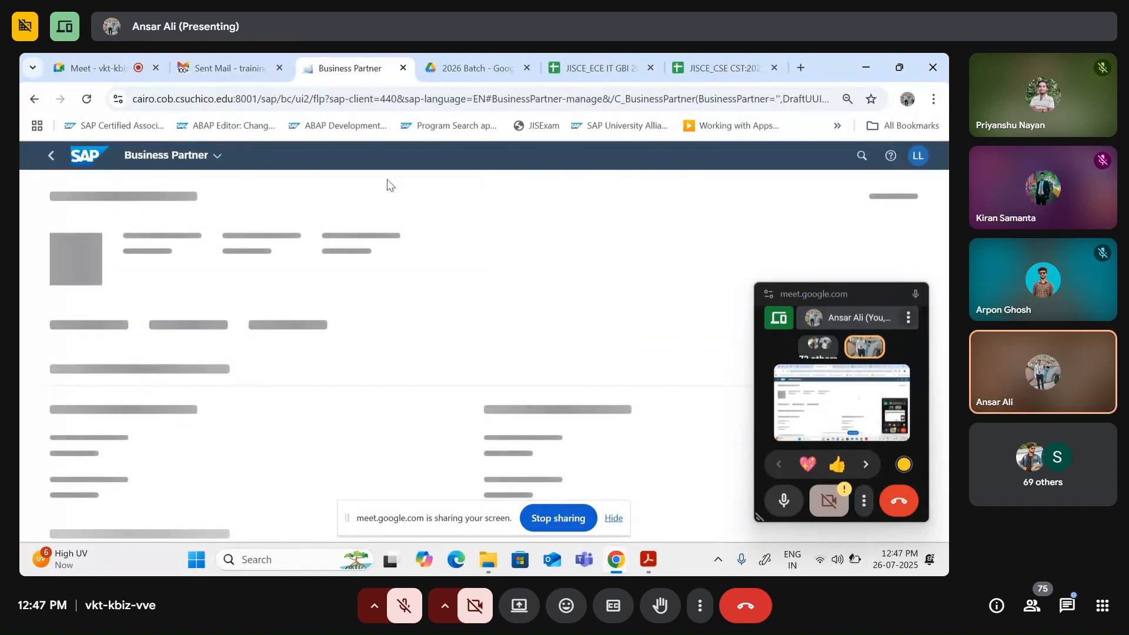
click(113, 65)
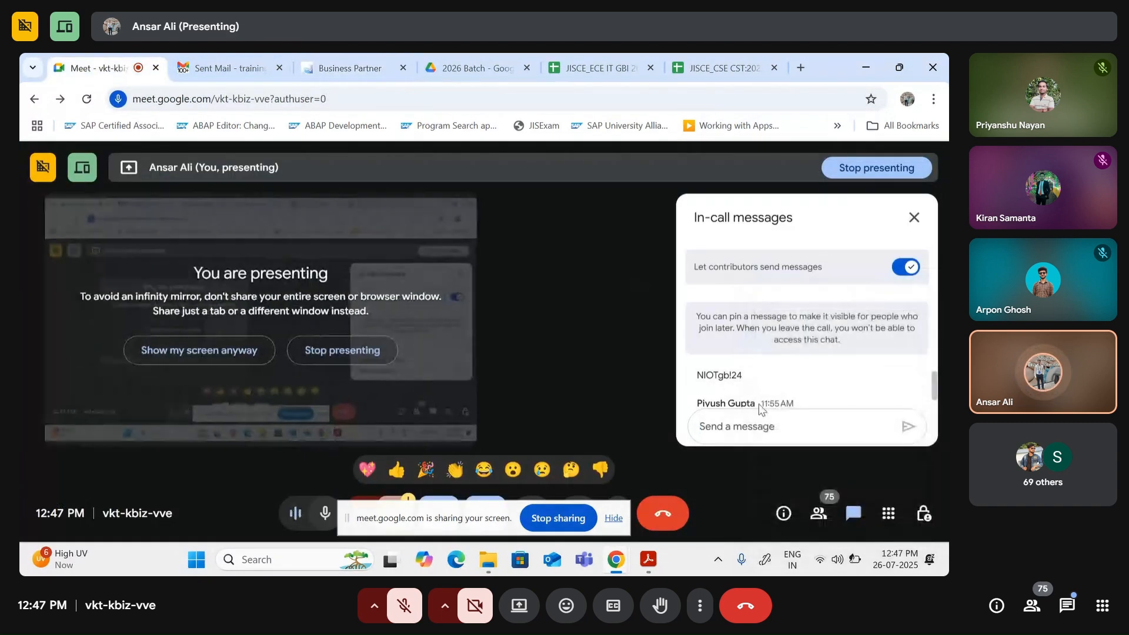
Step: Post the organization's street address in the Google Meet in-call chat
click(750, 424)
text(2)
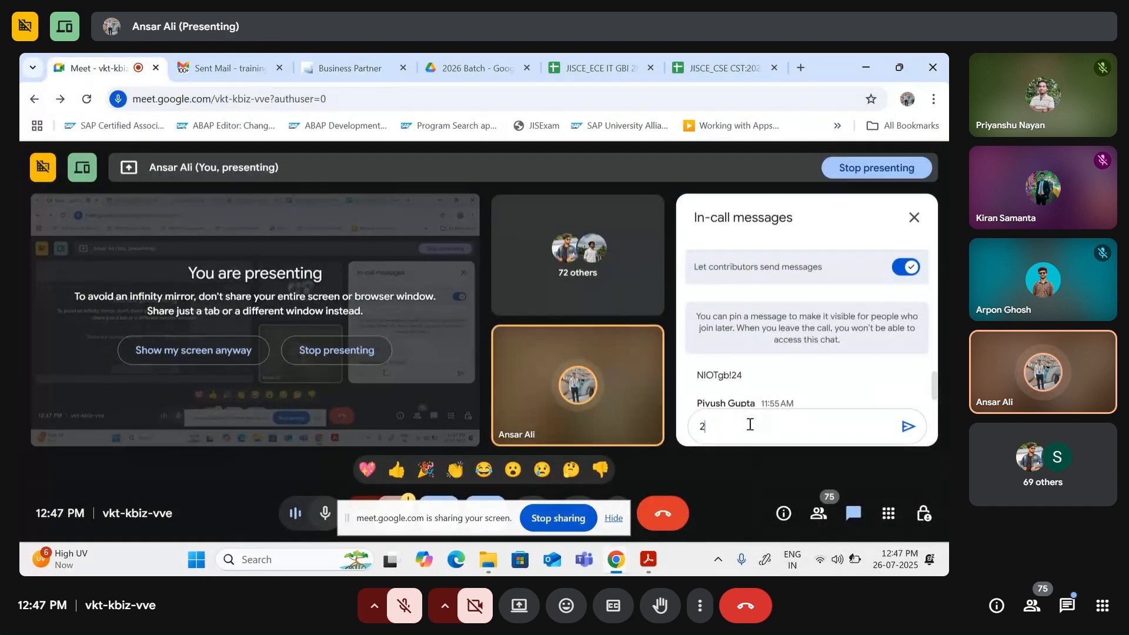
text(144)
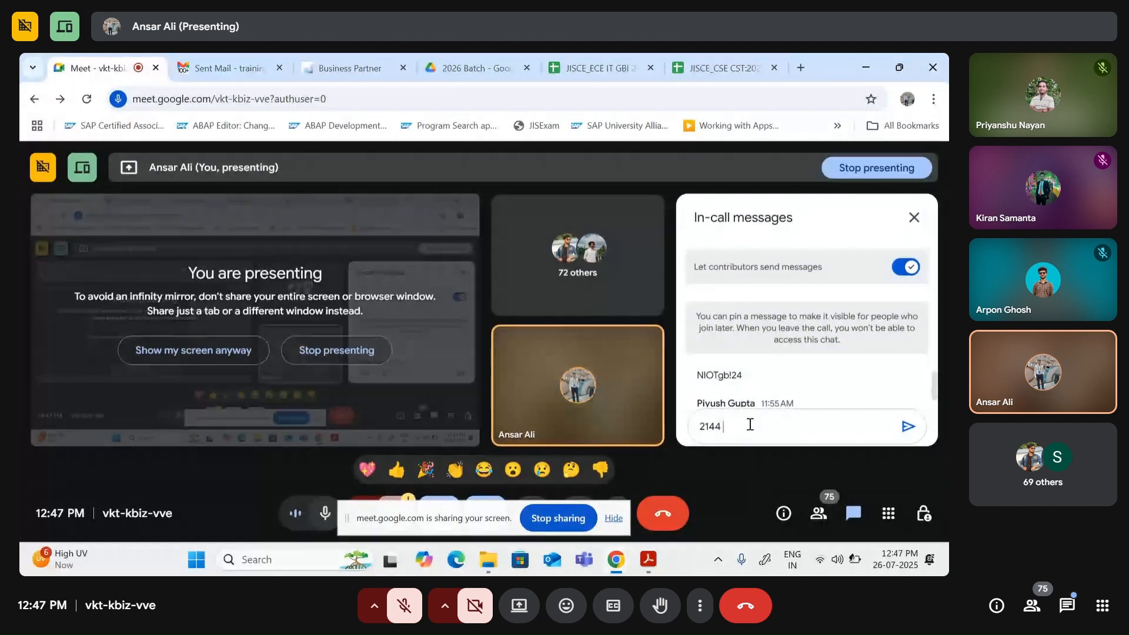
text( N Orang)
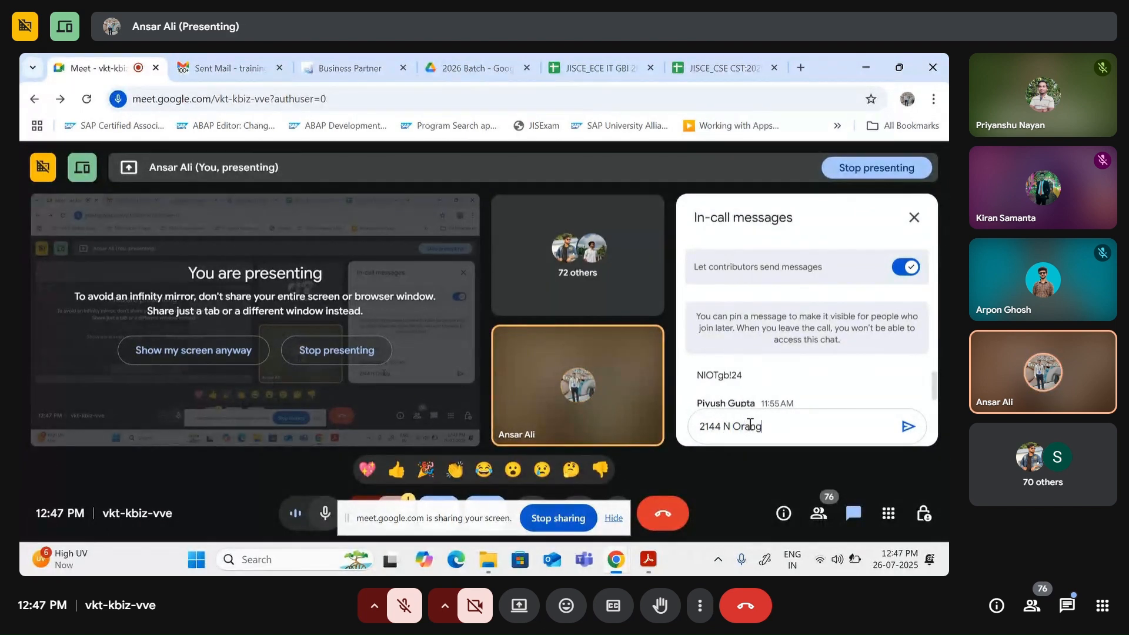
text(e Ave)
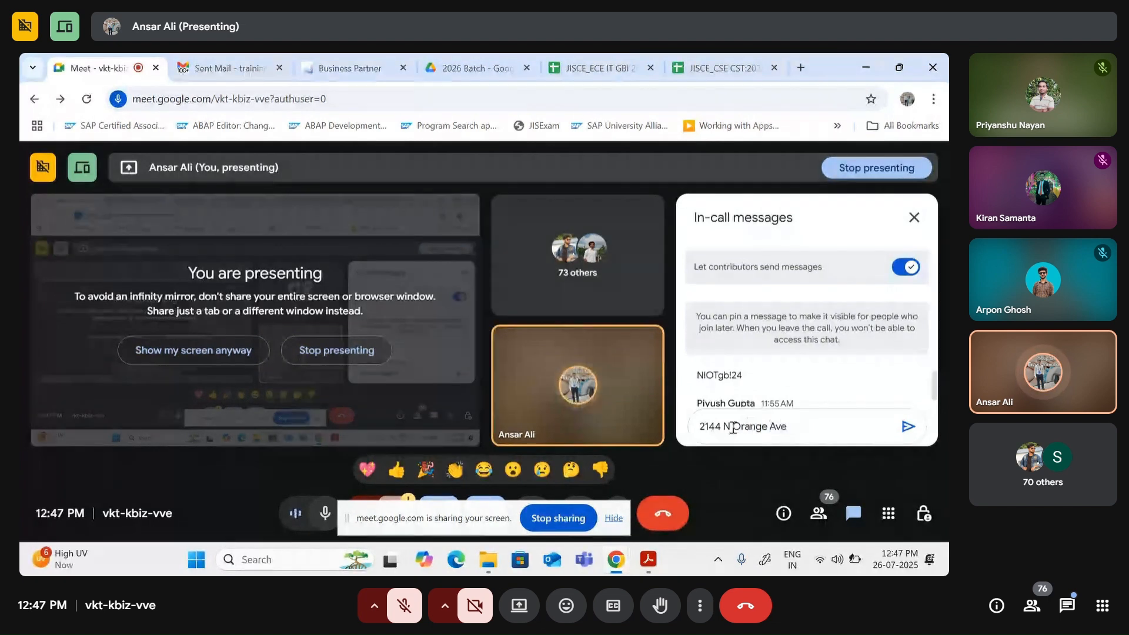
click(910, 427)
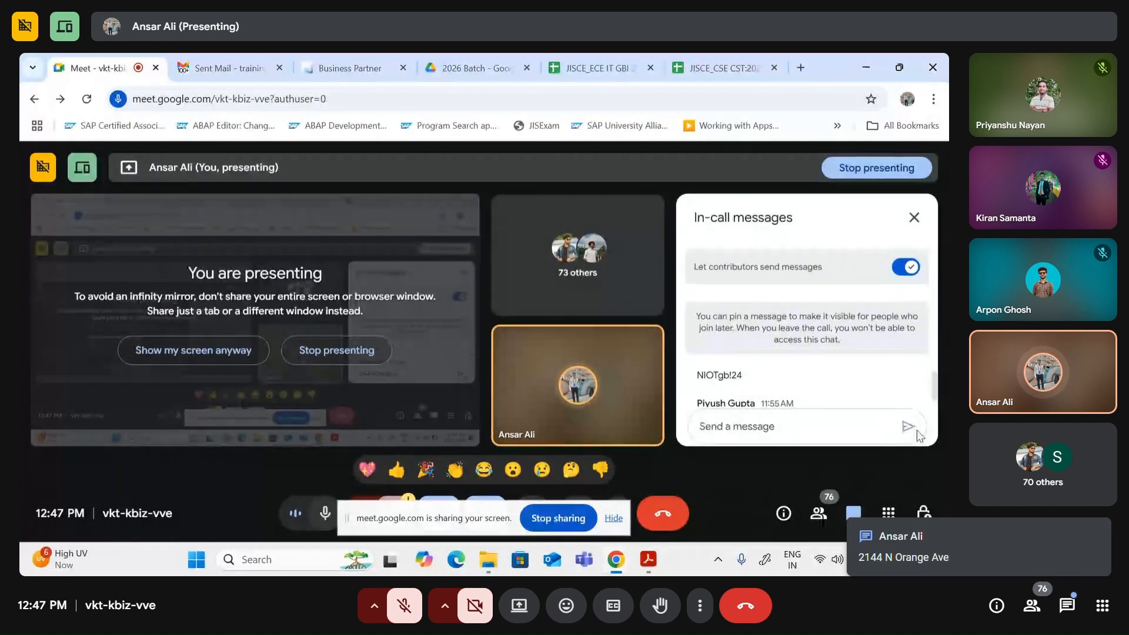
Step: Go back to the New Business Partner form and scroll down to its Company Codes section
click(324, 55)
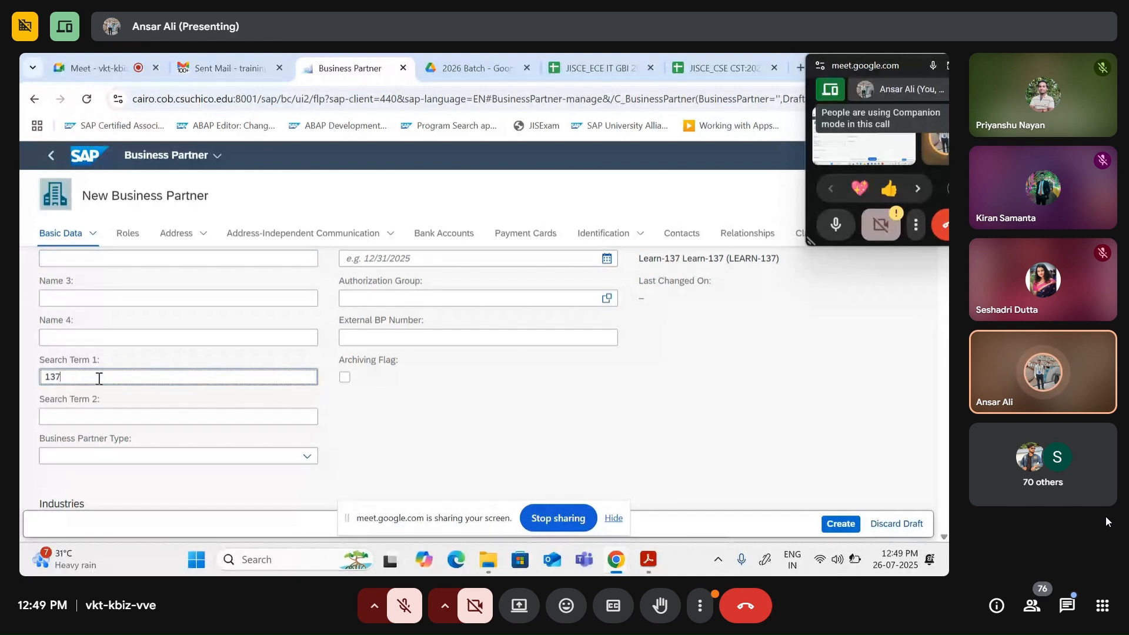
scroll(99, 379, down, 2)
Step: Scroll up the New Business Partner page to review the empty Company Codes and Tax Data tables
scroll(100, 365, up, 4)
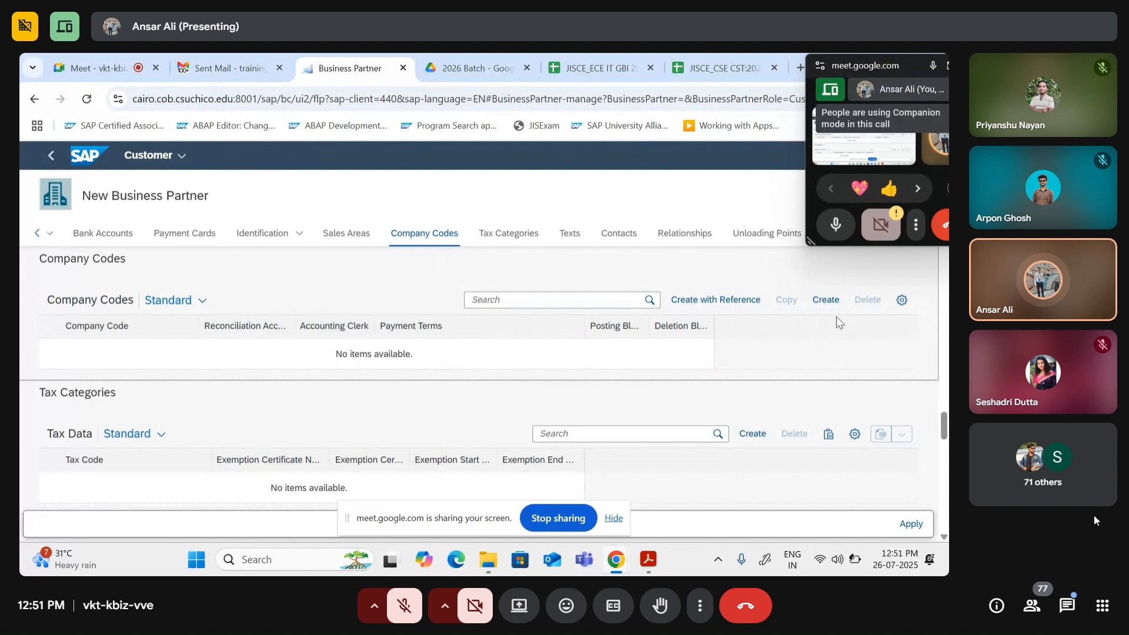
Step: Start a new company code entry and list the available company codes, DE00 and US00
click(825, 300)
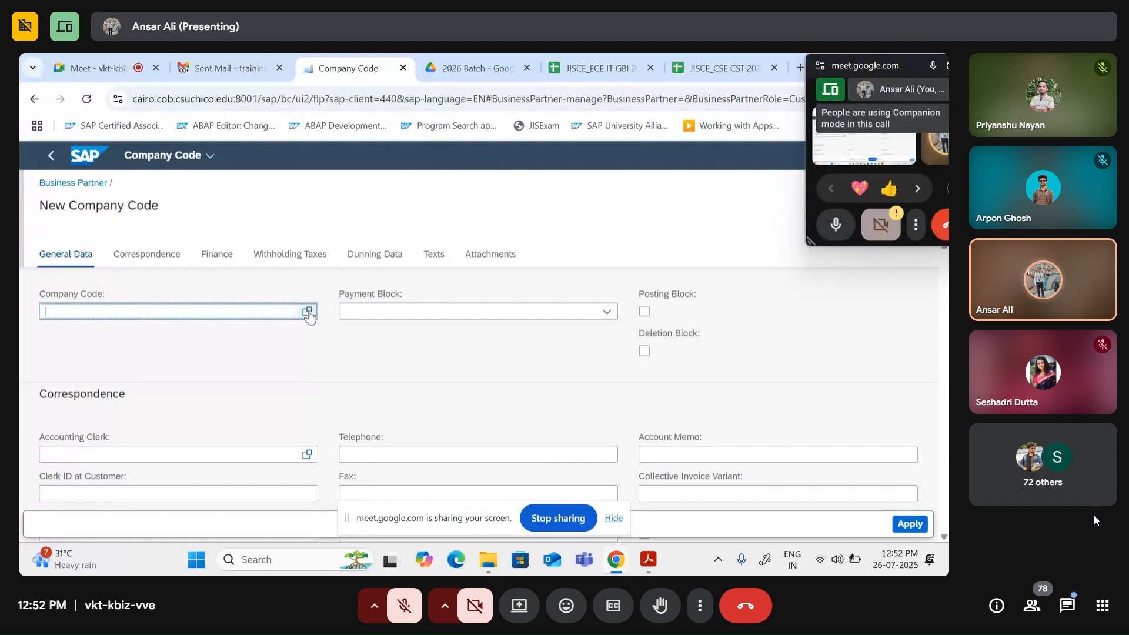
click(308, 312)
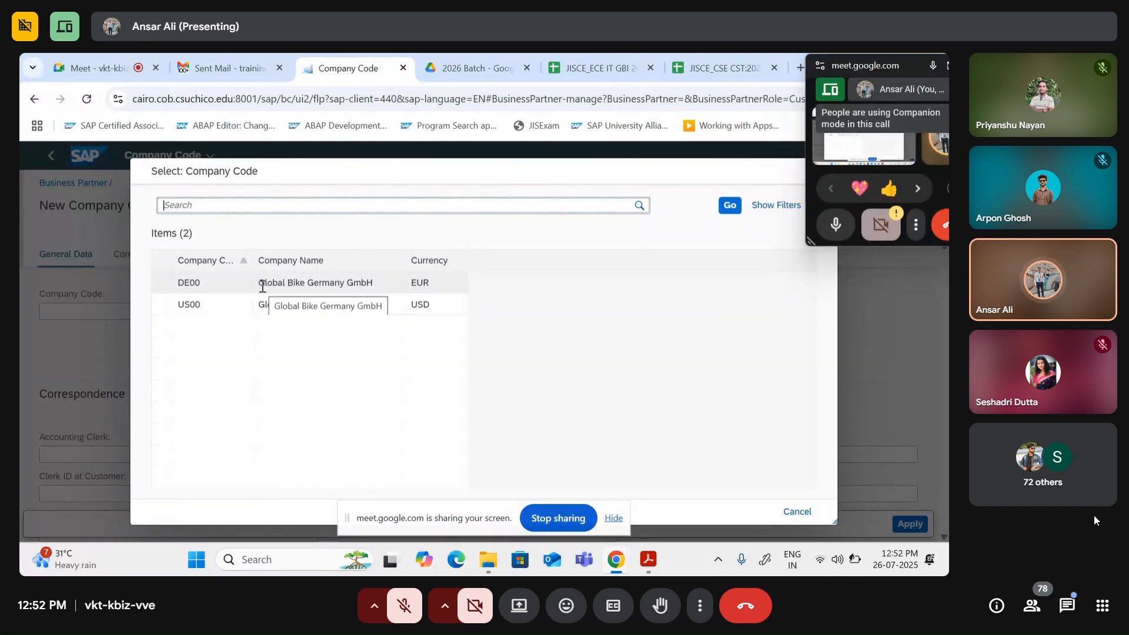
click(649, 562)
mouse_move(616, 560)
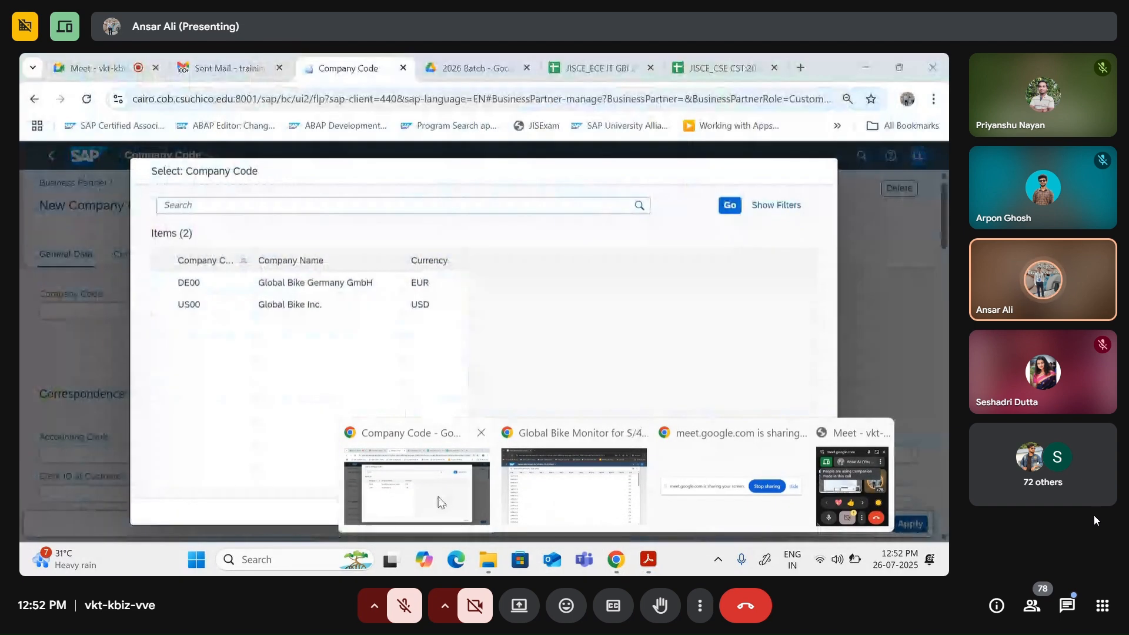
click(439, 501)
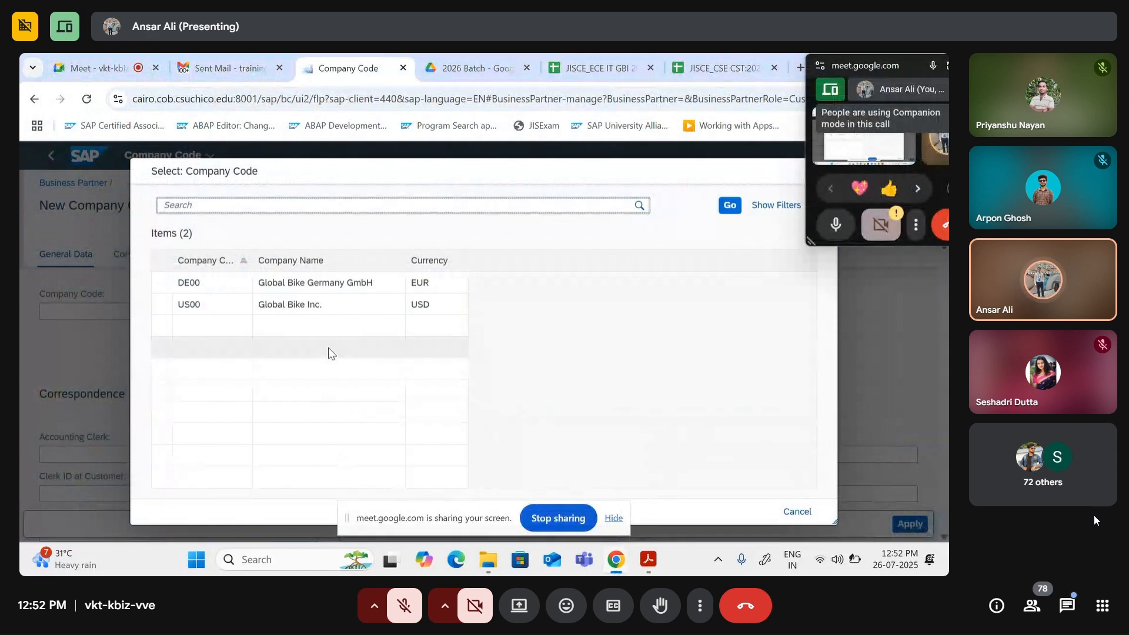
Step: Choose US00 Global Bike Inc. as the company code and scroll further down the form
click(210, 305)
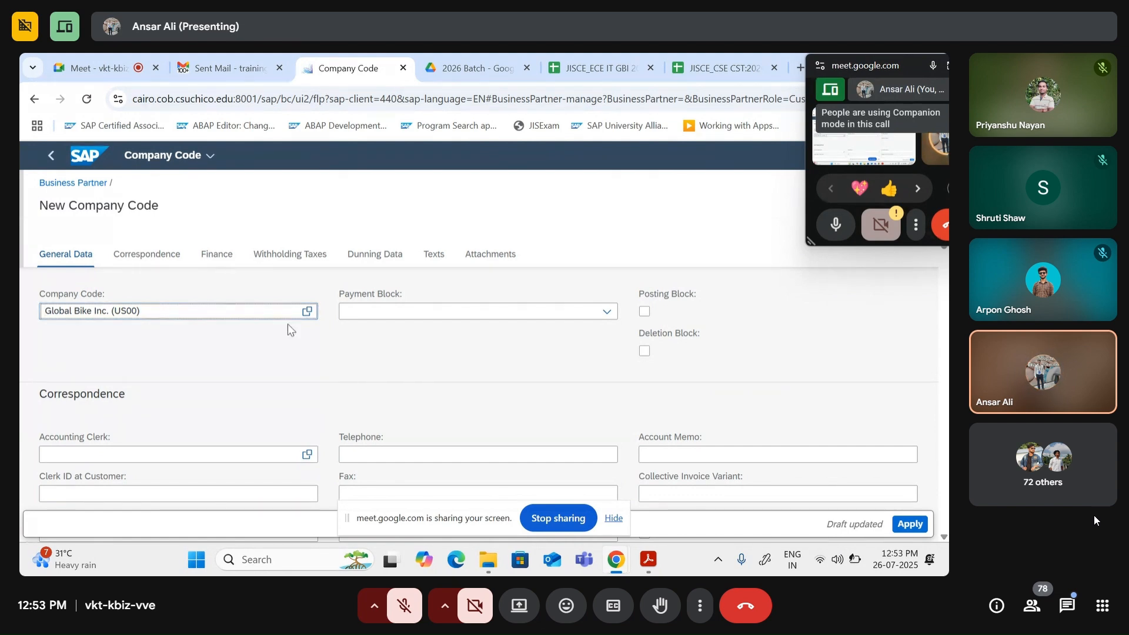
scroll(287, 394, down, 2)
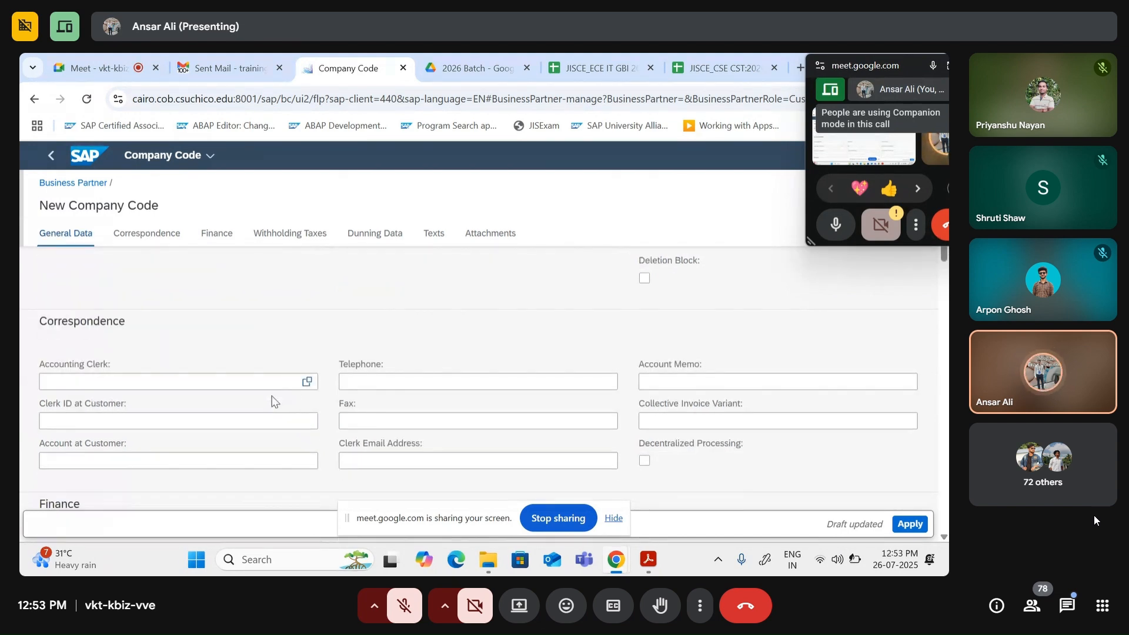
scroll(242, 377, down, 2)
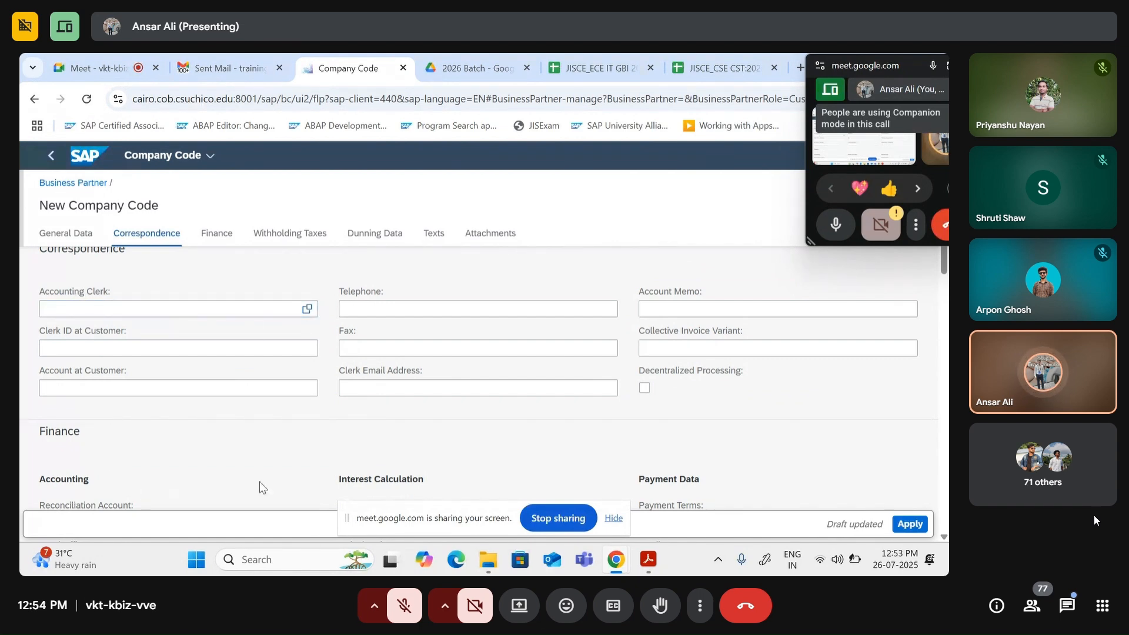
Step: Bring the Finance accounting fields into view and select the empty Reconciliation Account field
scroll(573, 373, down, 2)
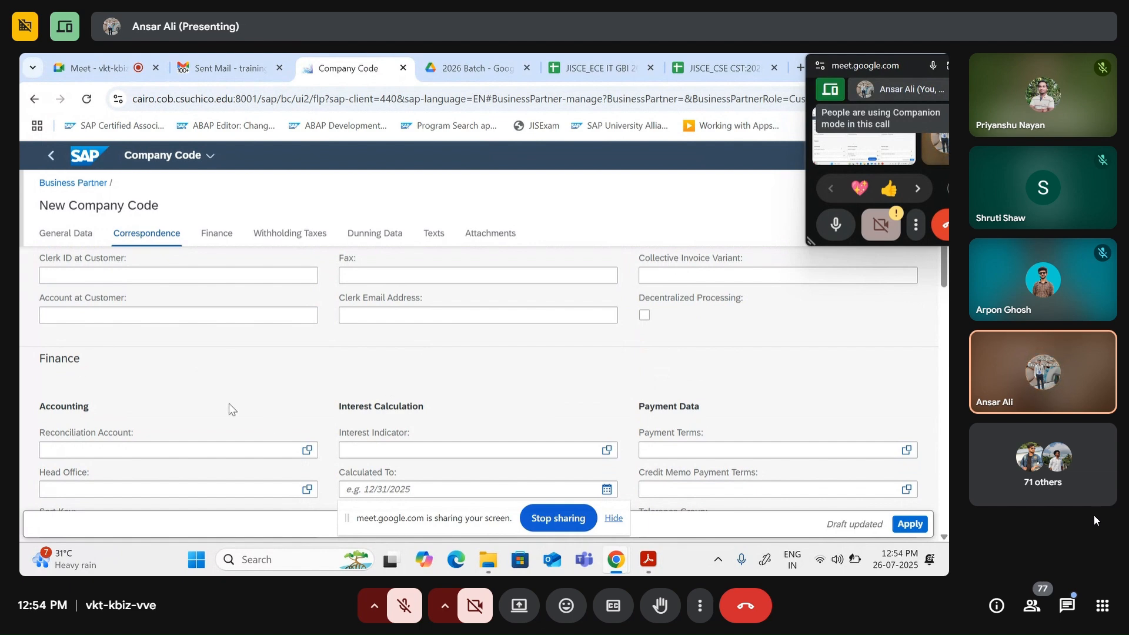
scroll(98, 359, up, 2)
scroll(87, 348, down, 2)
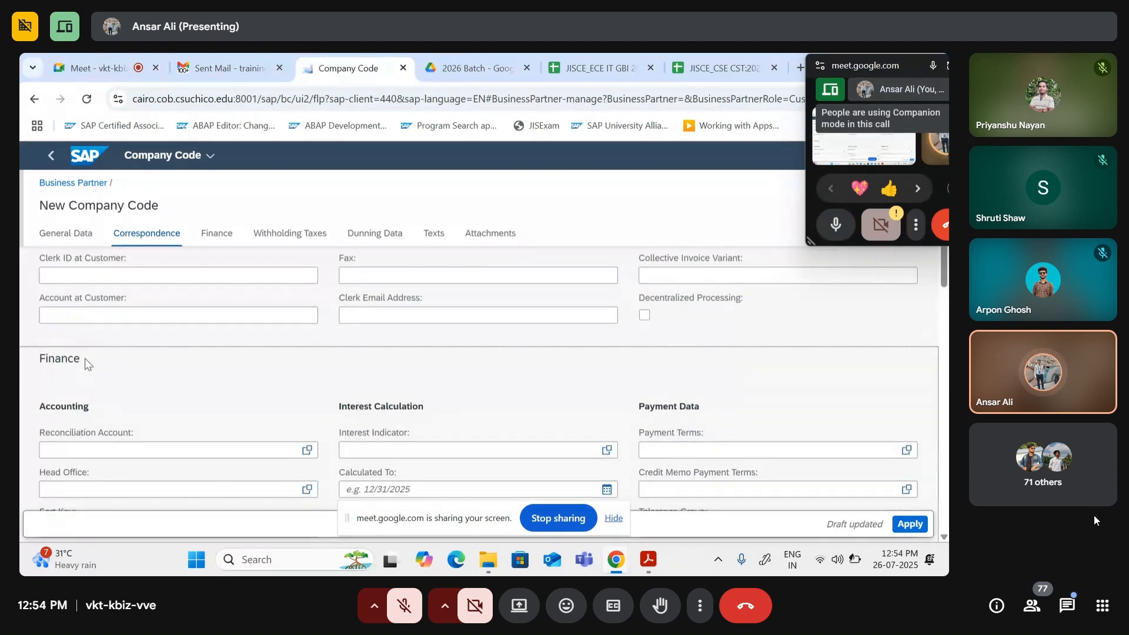
drag(84, 358, 22, 358)
scroll(185, 368, down, 2)
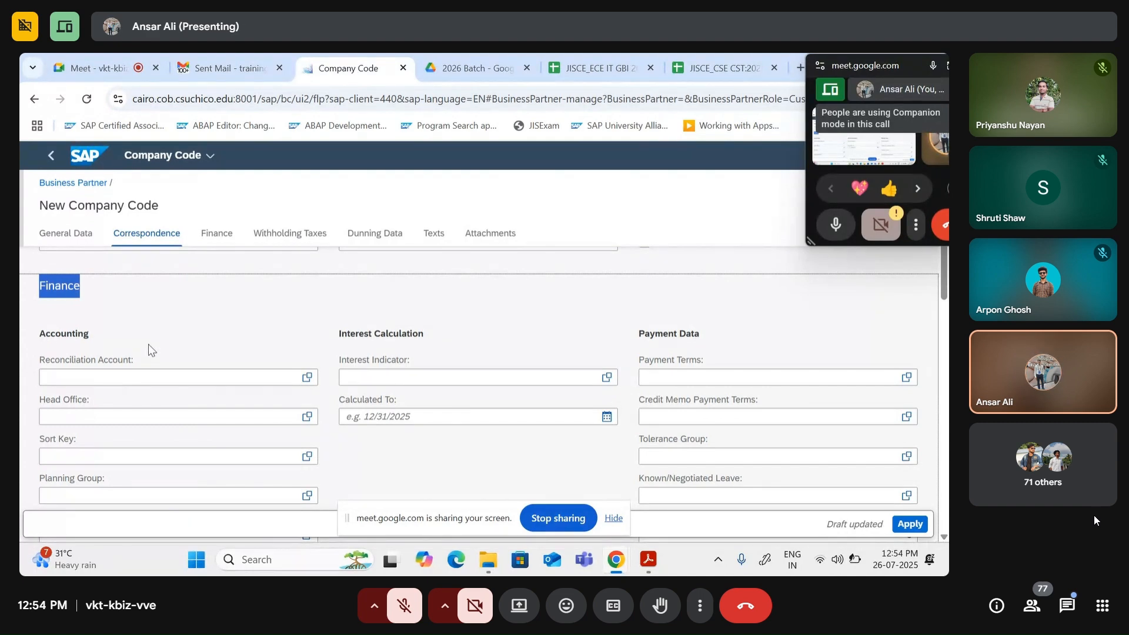
click(103, 376)
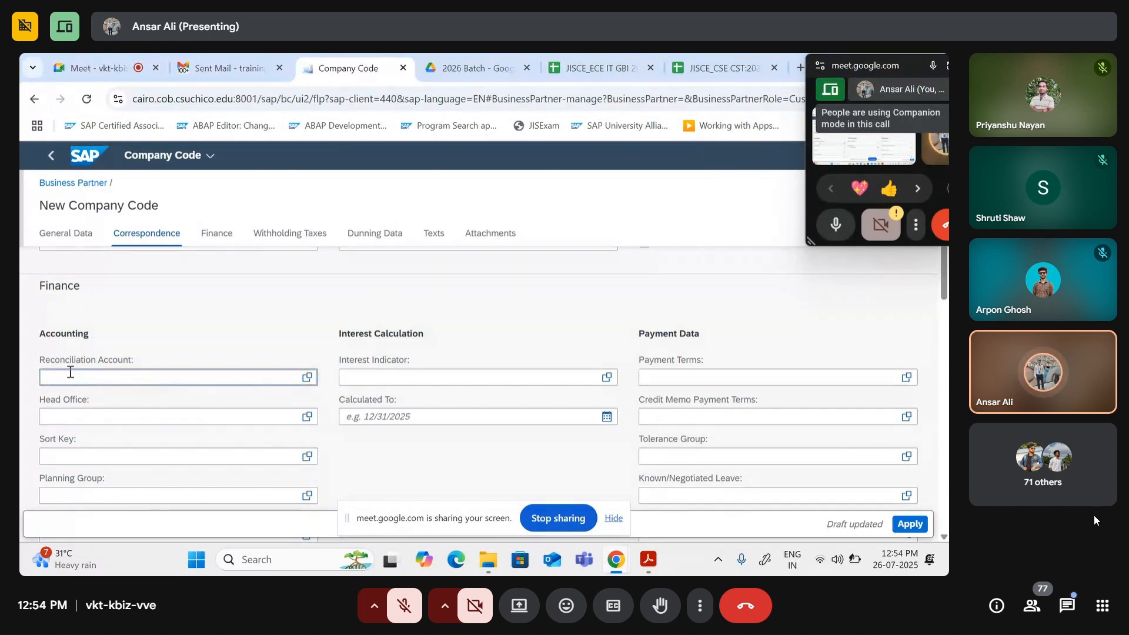
Step: Set the Reconciliation Account to G/L account 1200000 Trade receivables
click(310, 378)
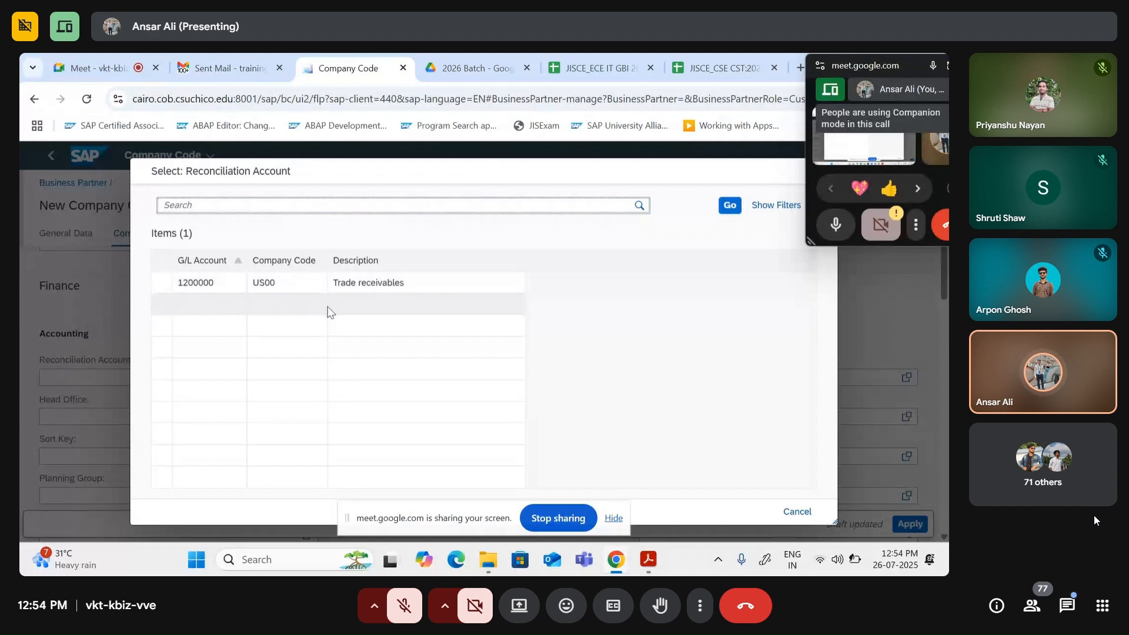
click(200, 282)
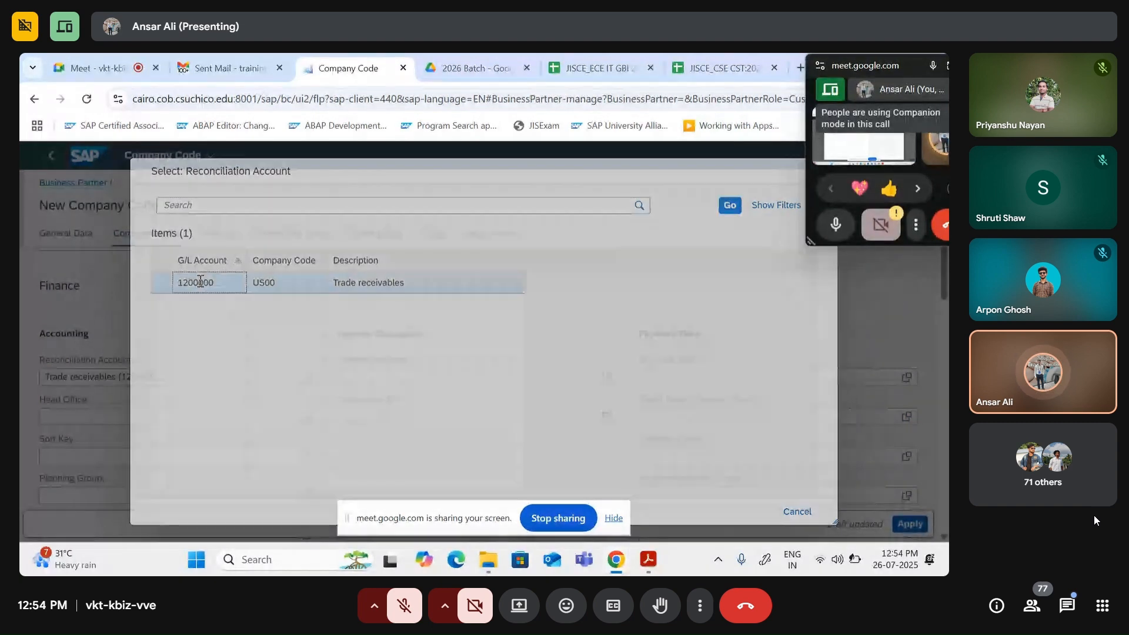
scroll(157, 369, up, 1)
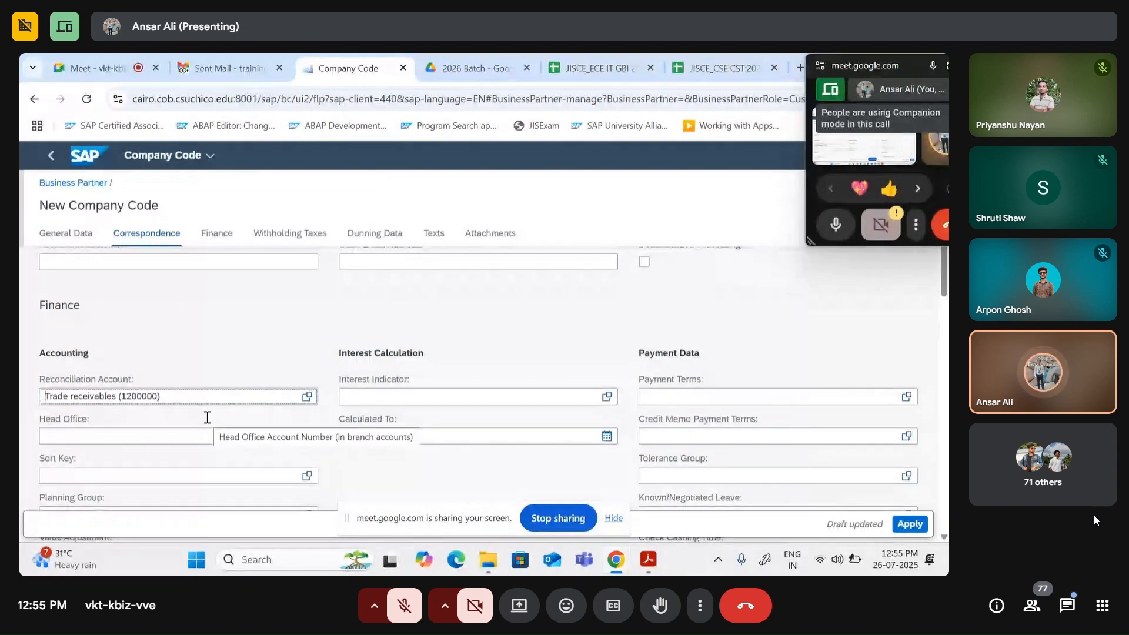
scroll(137, 452, down, 2)
click(90, 405)
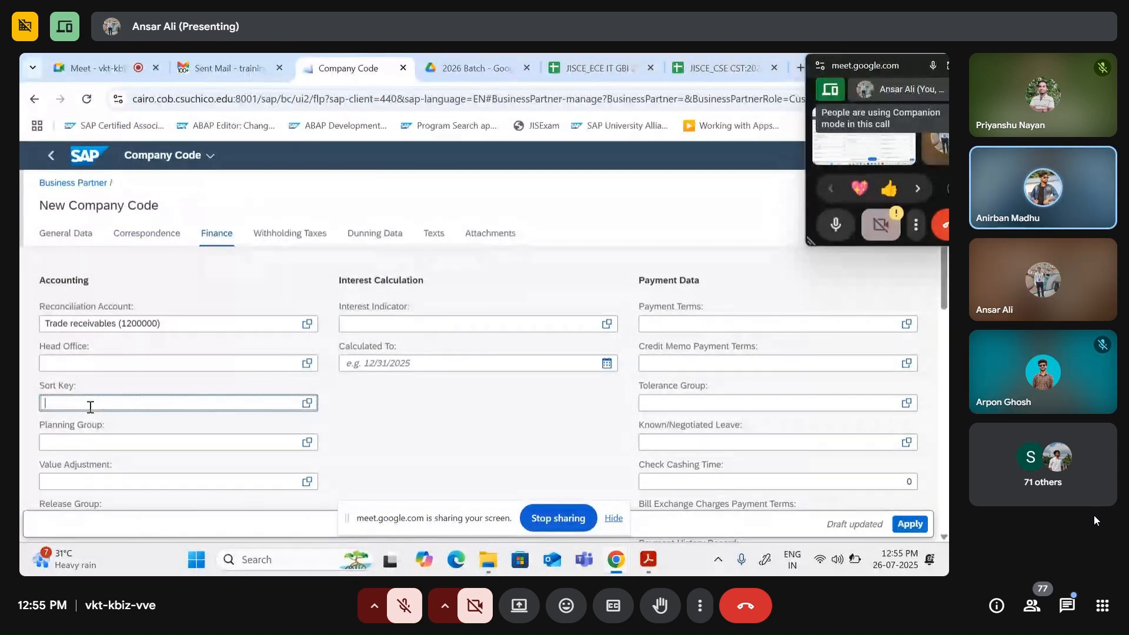
scroll(100, 417, up, 2)
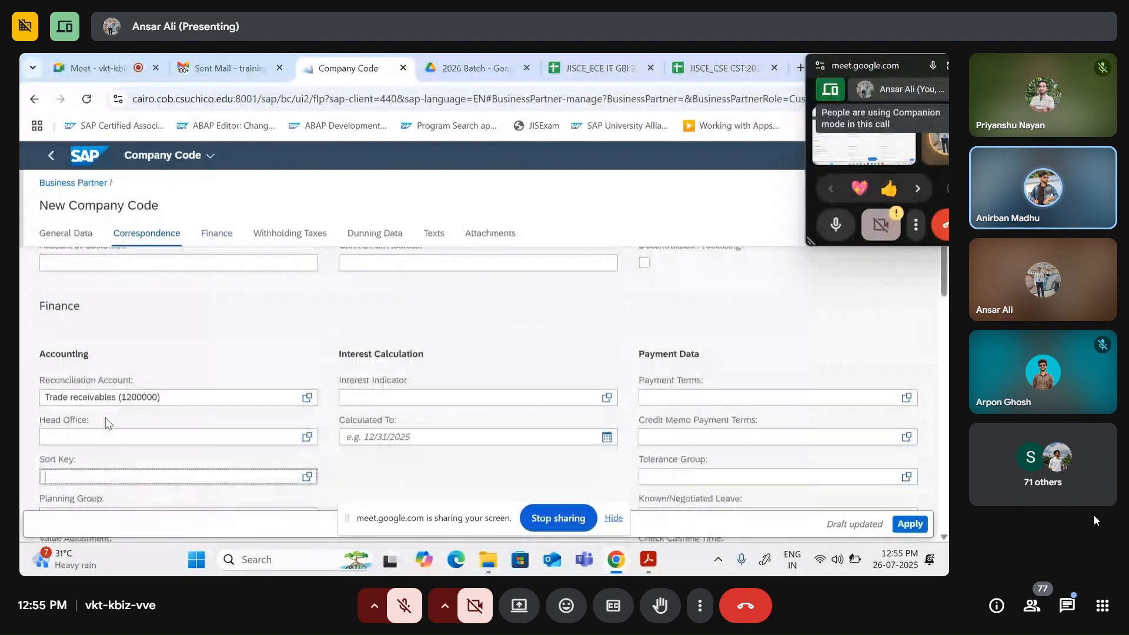
scroll(126, 391, up, 2)
scroll(131, 387, down, 3)
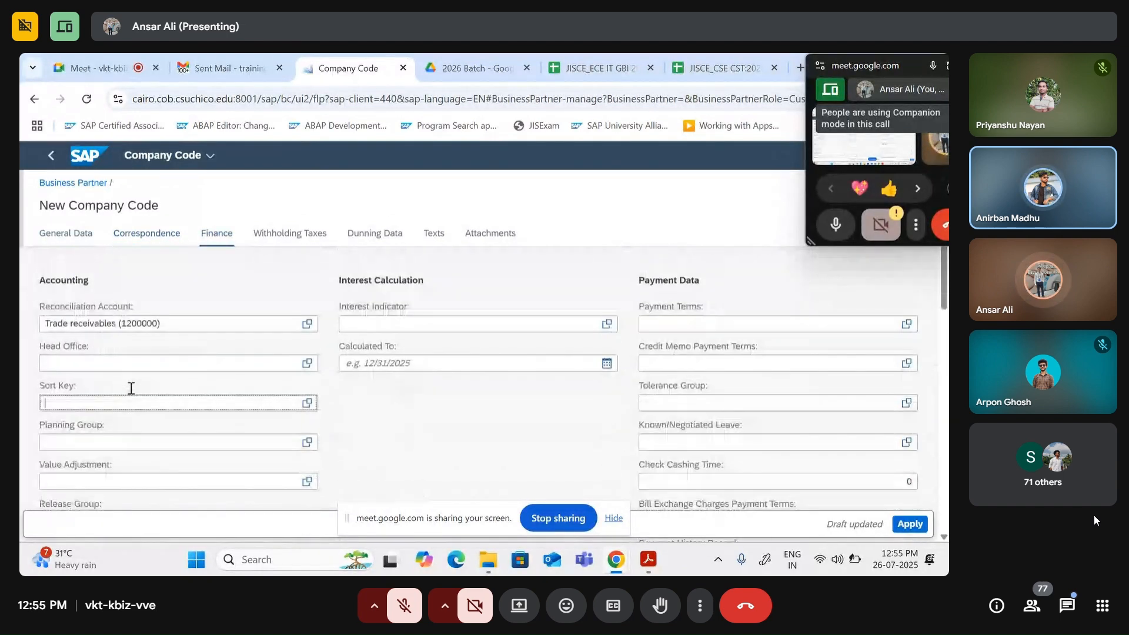
scroll(131, 389, down, 3)
scroll(147, 352, up, 6)
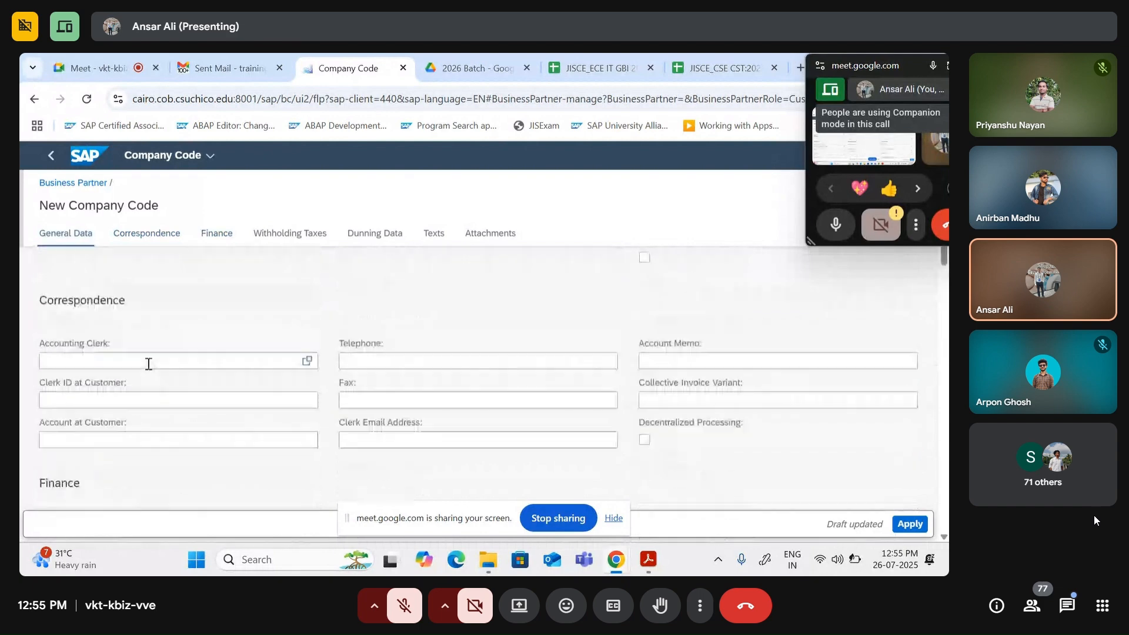
scroll(147, 329, up, 1)
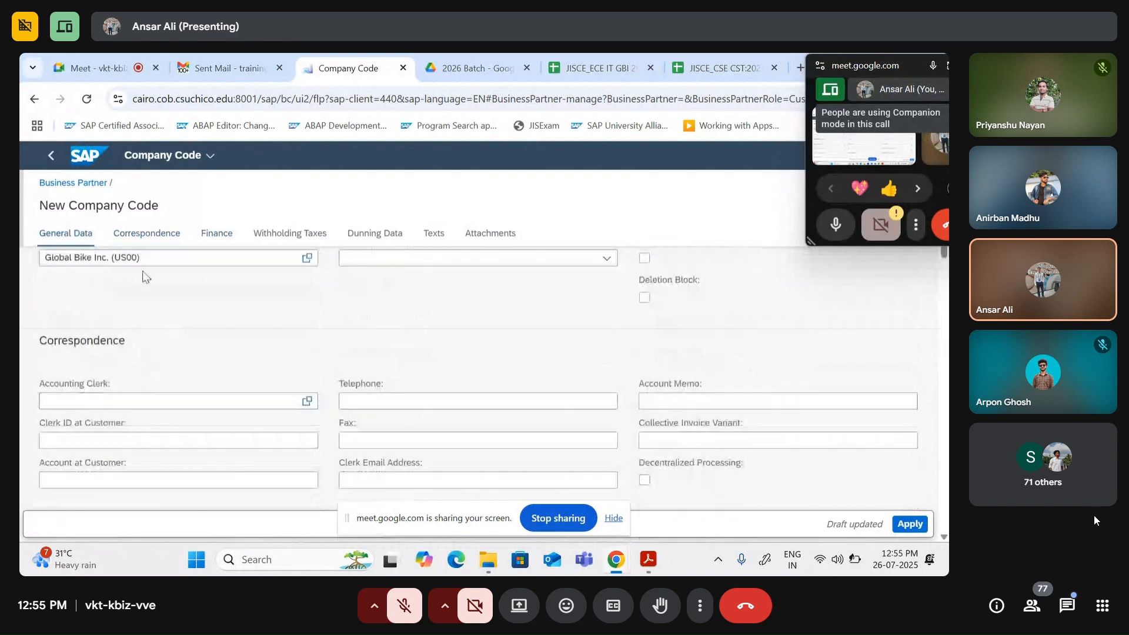
click(143, 235)
scroll(122, 405, down, 2)
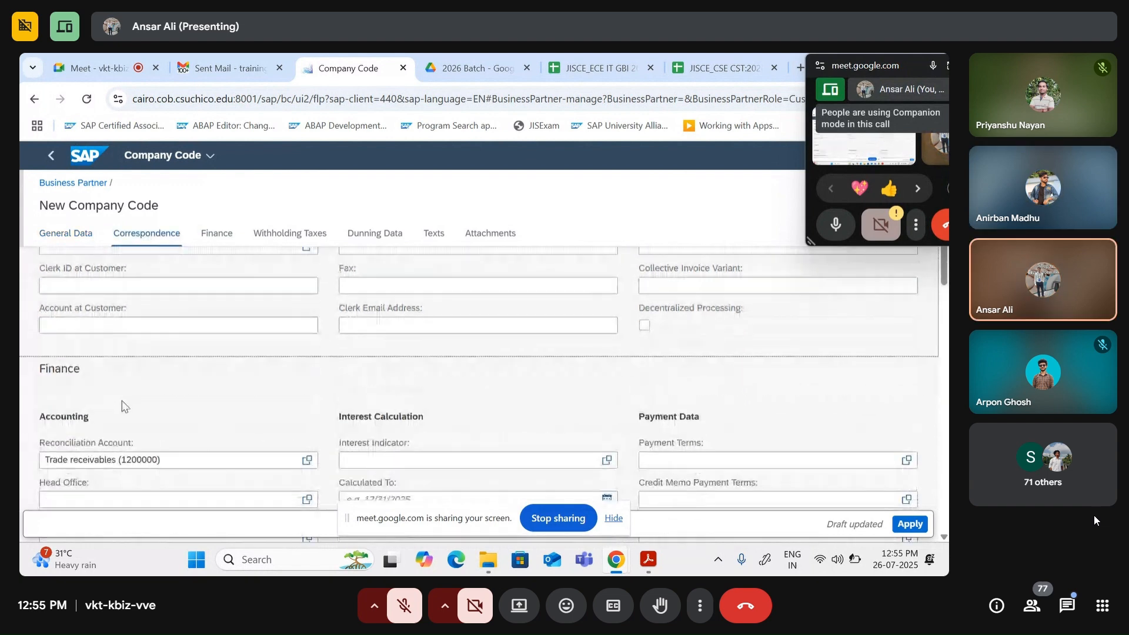
scroll(122, 406, down, 2)
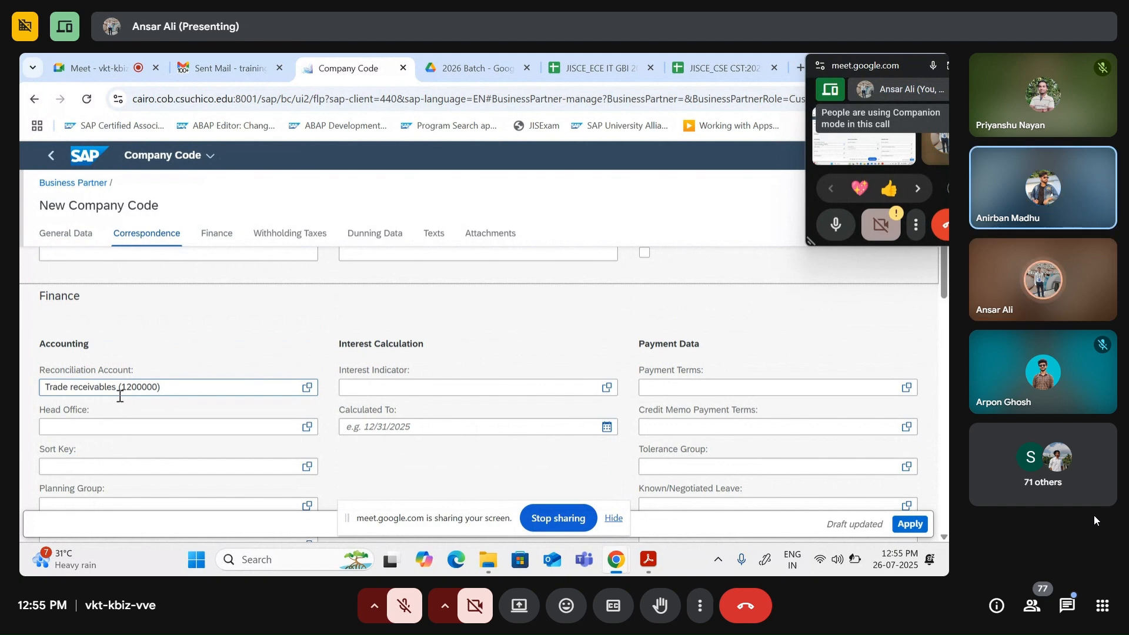
scroll(118, 395, down, 2)
click(87, 391)
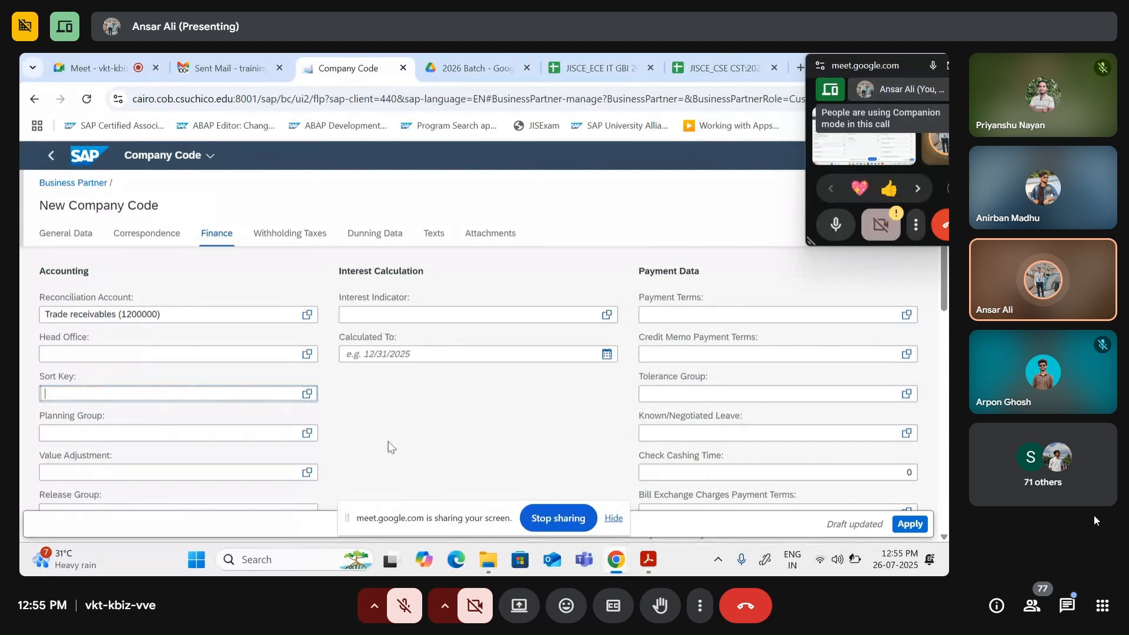
Step: Set the Sort Key to 001 Posting date, re-entering it and accepting the suggestion
click(308, 394)
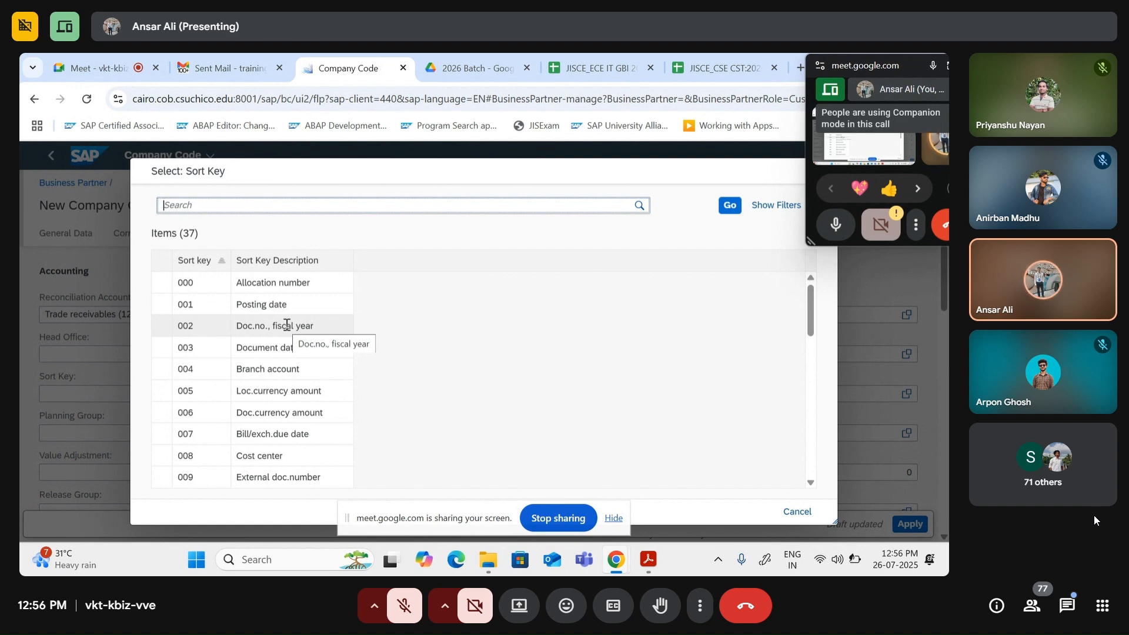
click(265, 304)
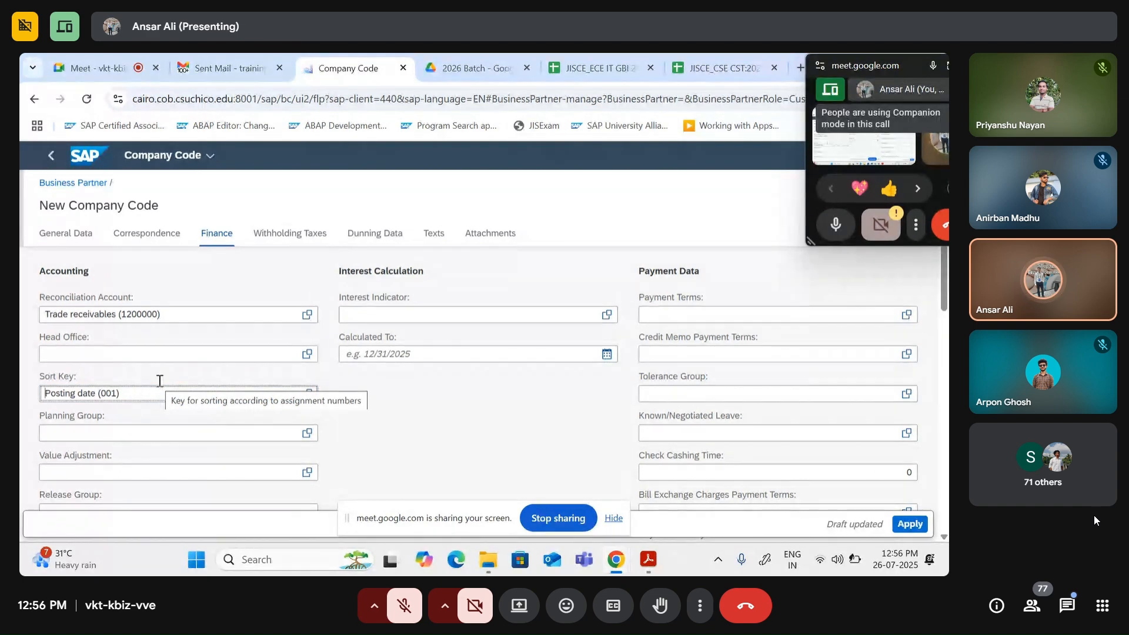
click(136, 393)
drag(136, 393, 21, 391)
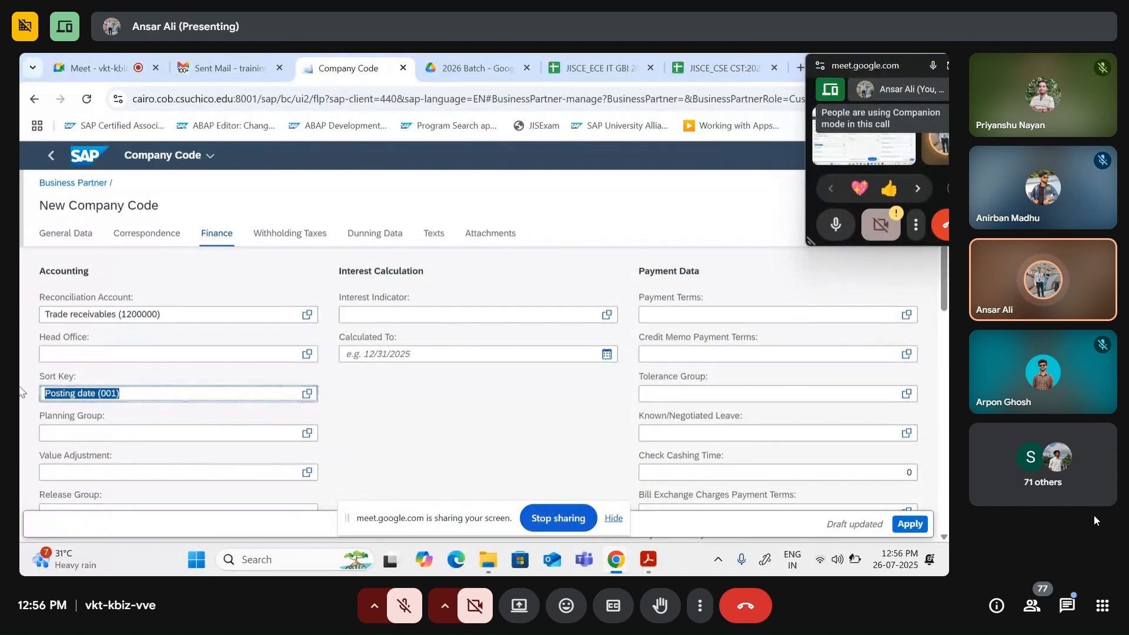
key(BackSpace)
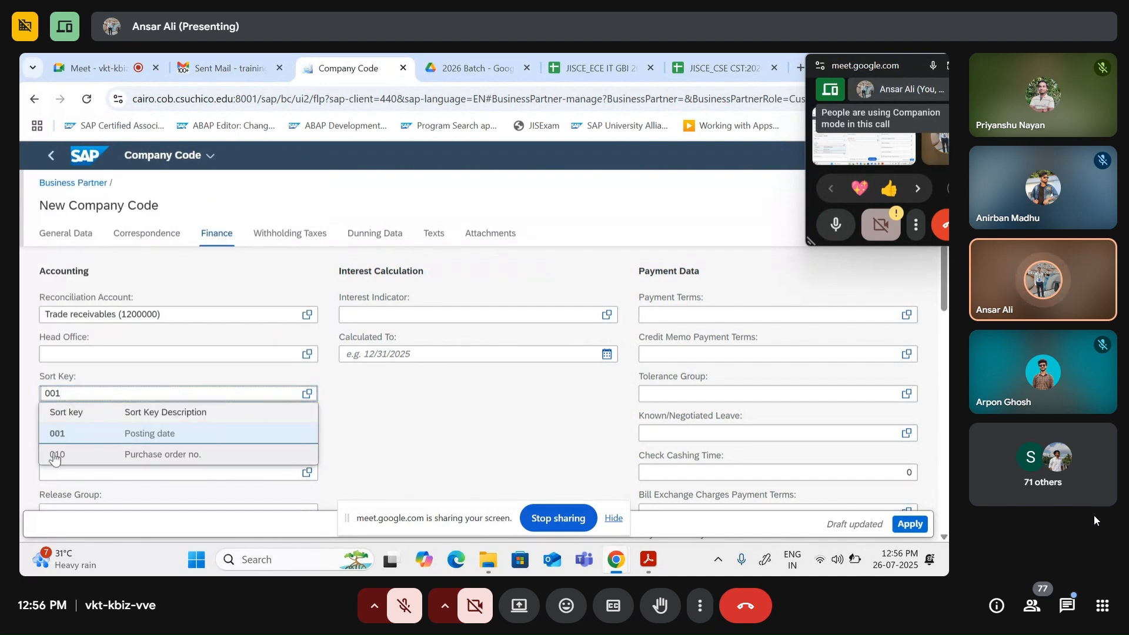
click(169, 435)
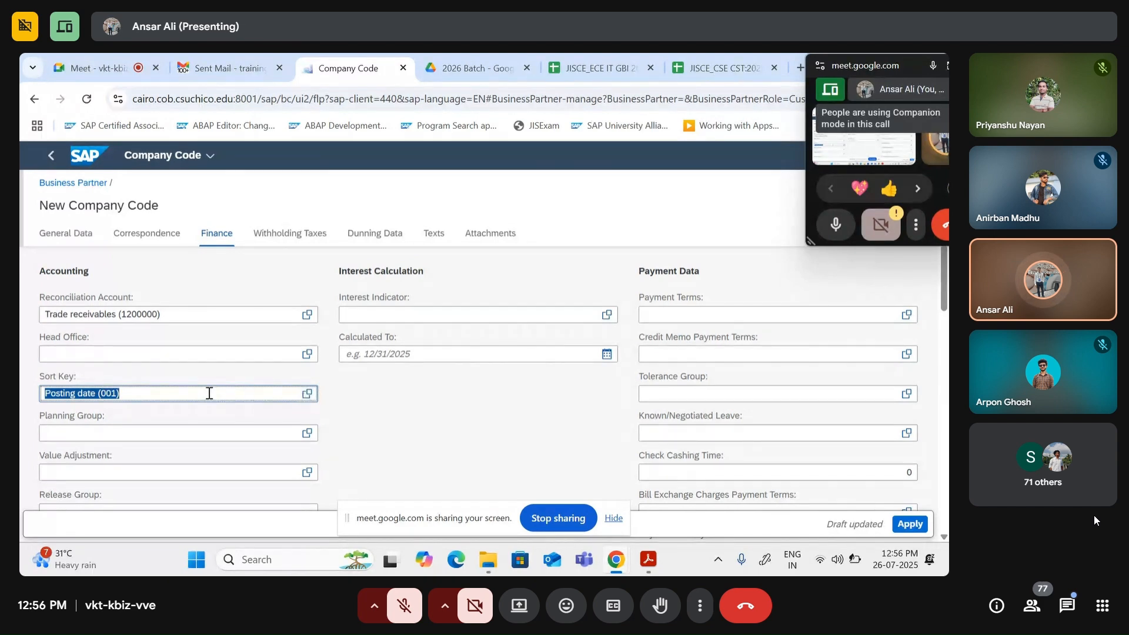
Step: Move to the Payment Terms field and bring up its list of payment terms
scroll(208, 393, down, 2)
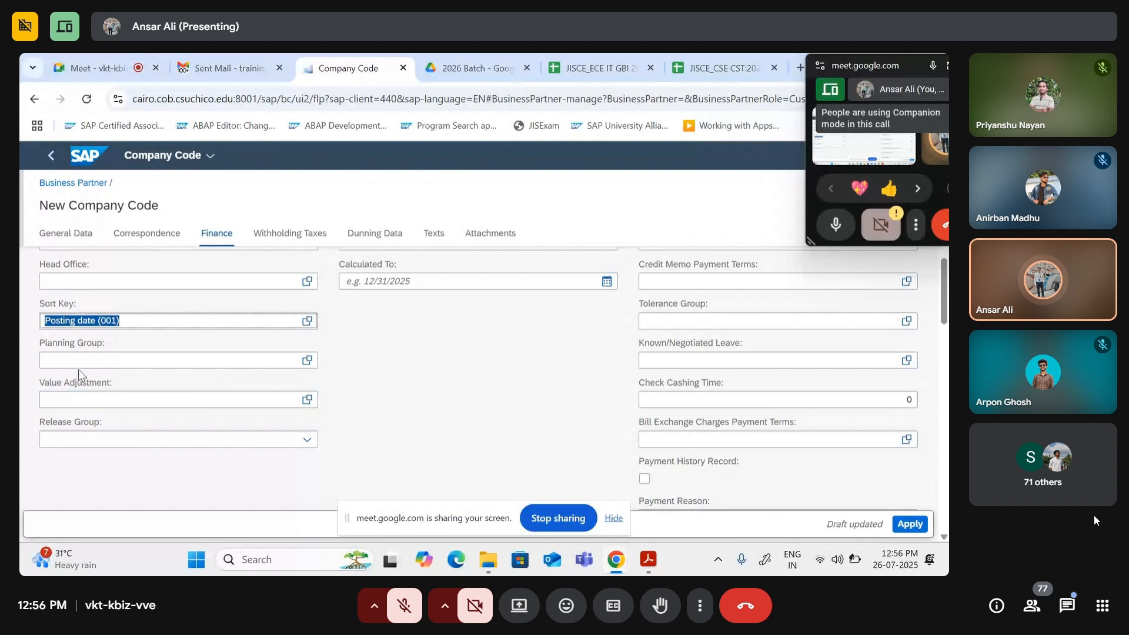
scroll(301, 467, up, 2)
scroll(301, 466, up, 4)
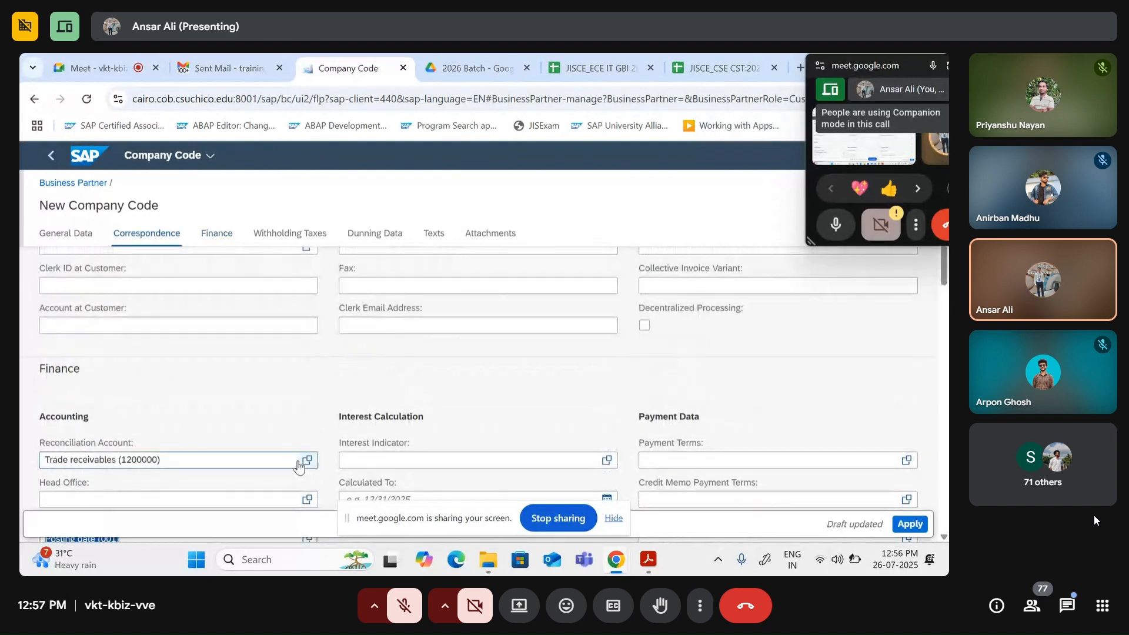
scroll(300, 465, up, 2)
scroll(318, 466, down, 8)
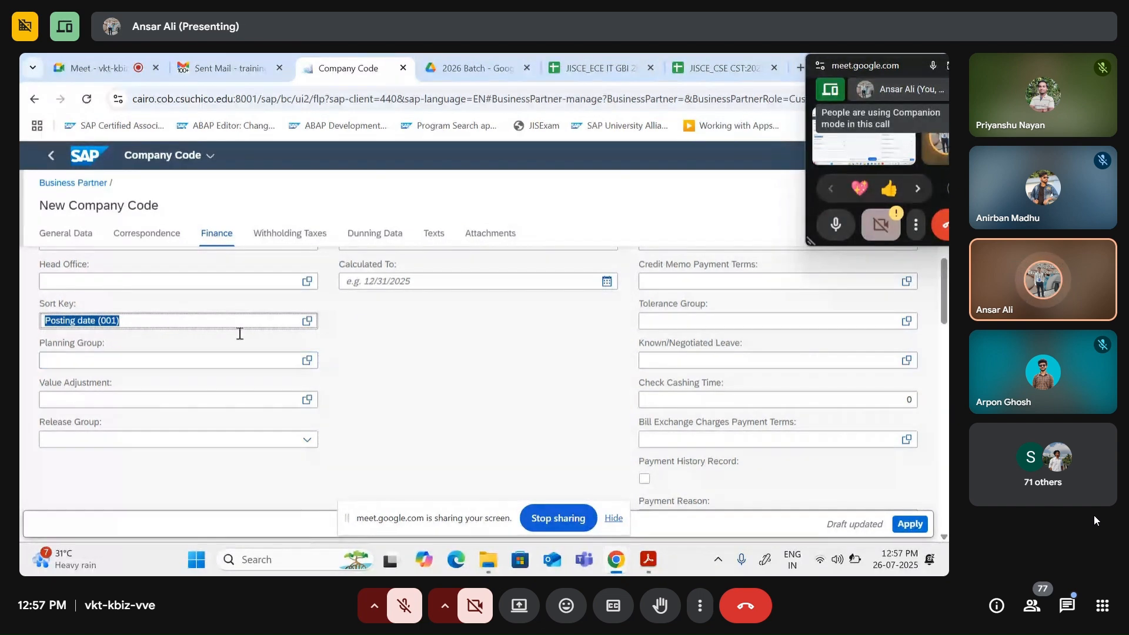
scroll(500, 372, up, 3)
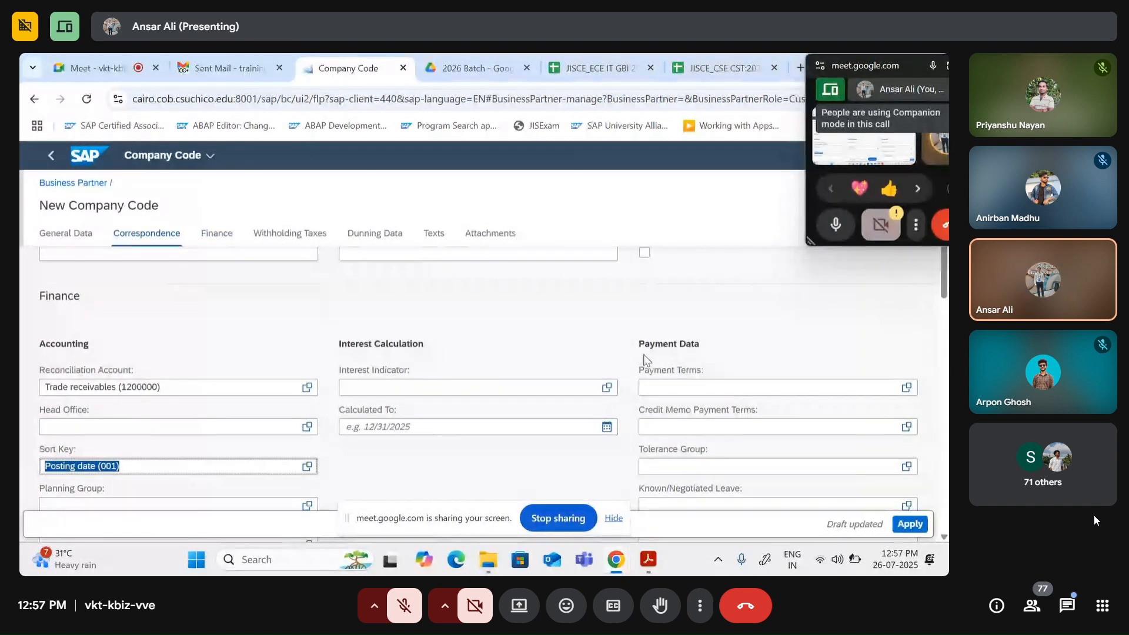
drag(711, 345, 644, 346)
scroll(724, 365, down, 2)
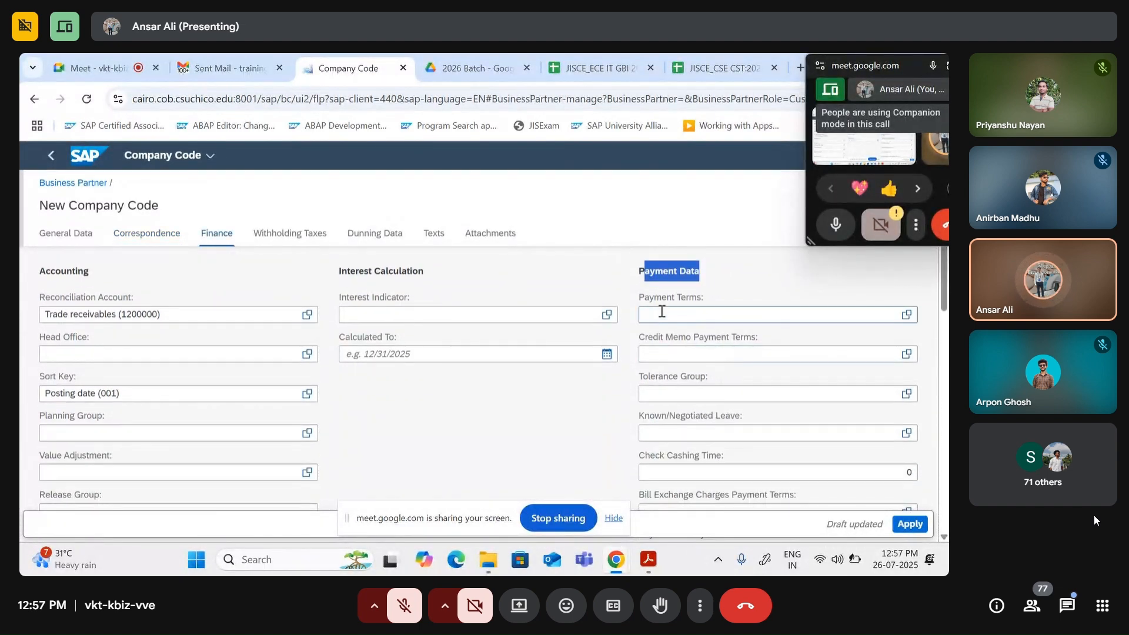
click(664, 314)
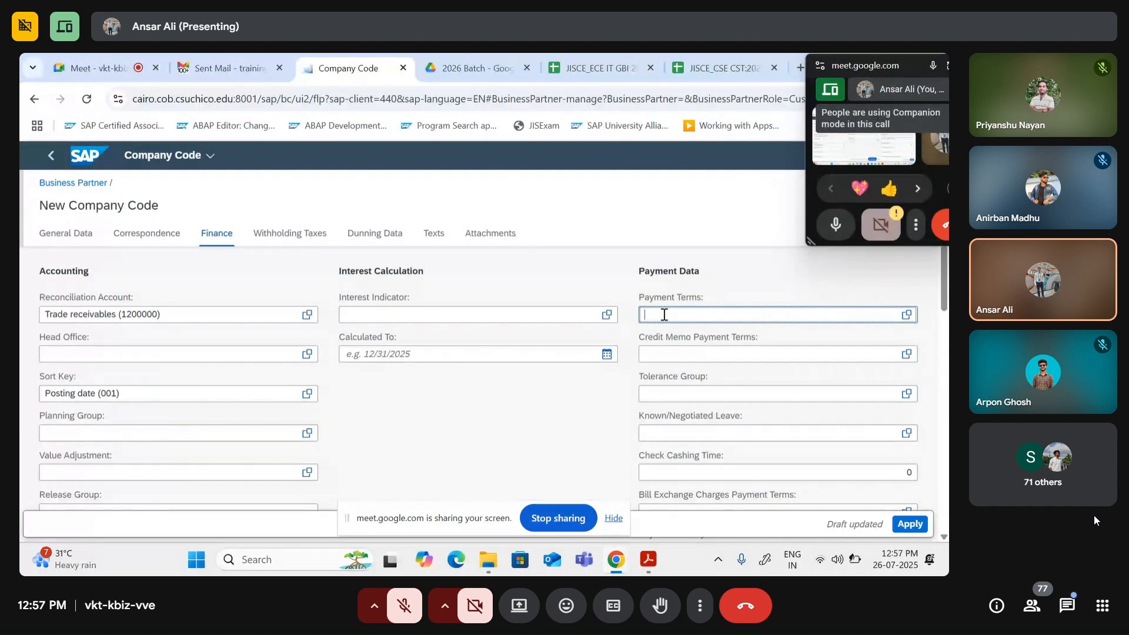
click(907, 315)
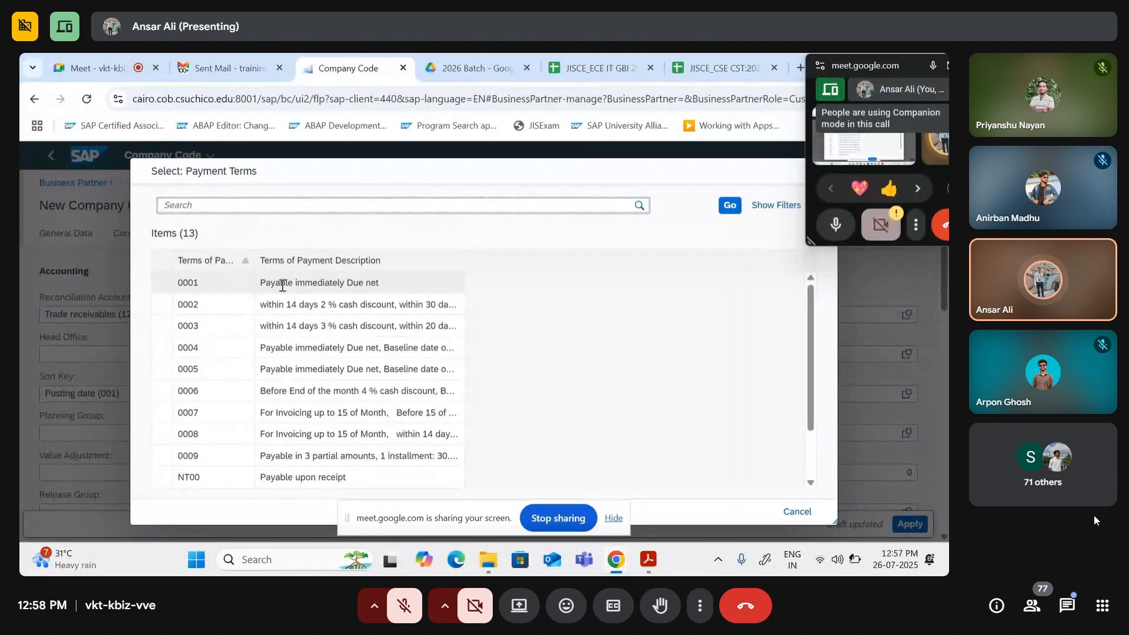
Step: Choose payment terms 0001 Payable immediately Due net for company code US00
click(307, 283)
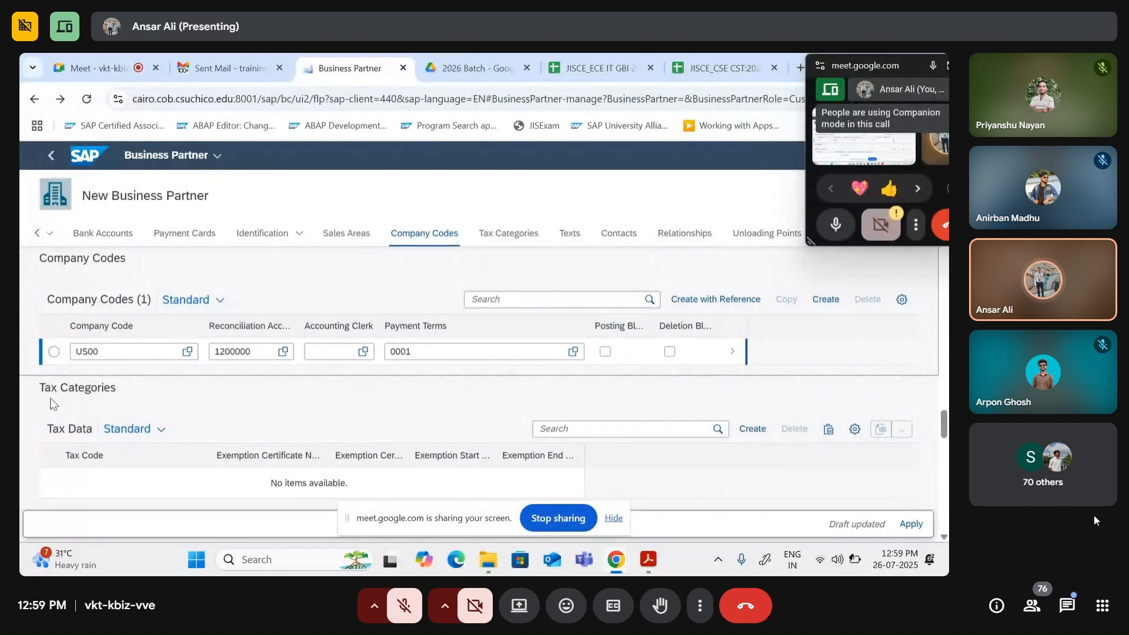
scroll(338, 363, up, 10)
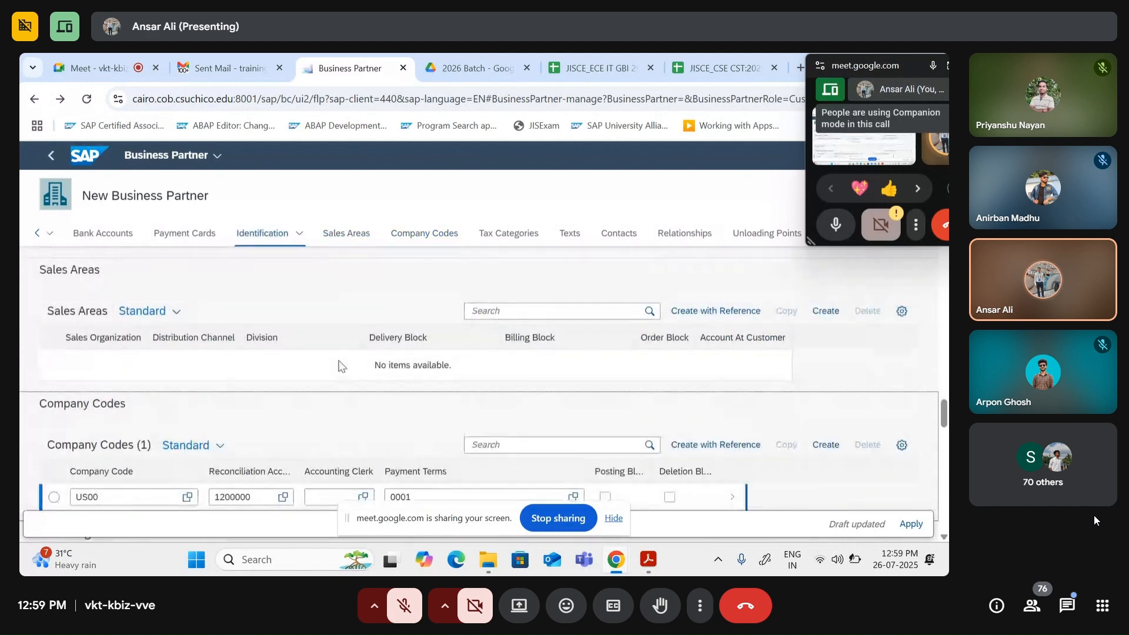
scroll(340, 366, up, 10)
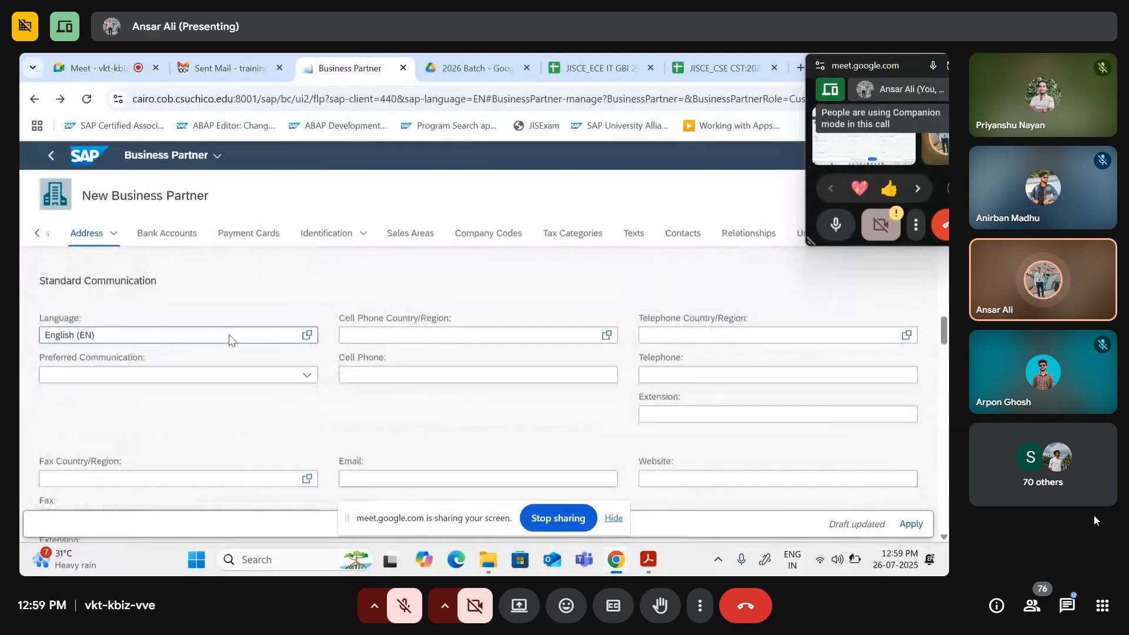
click(87, 233)
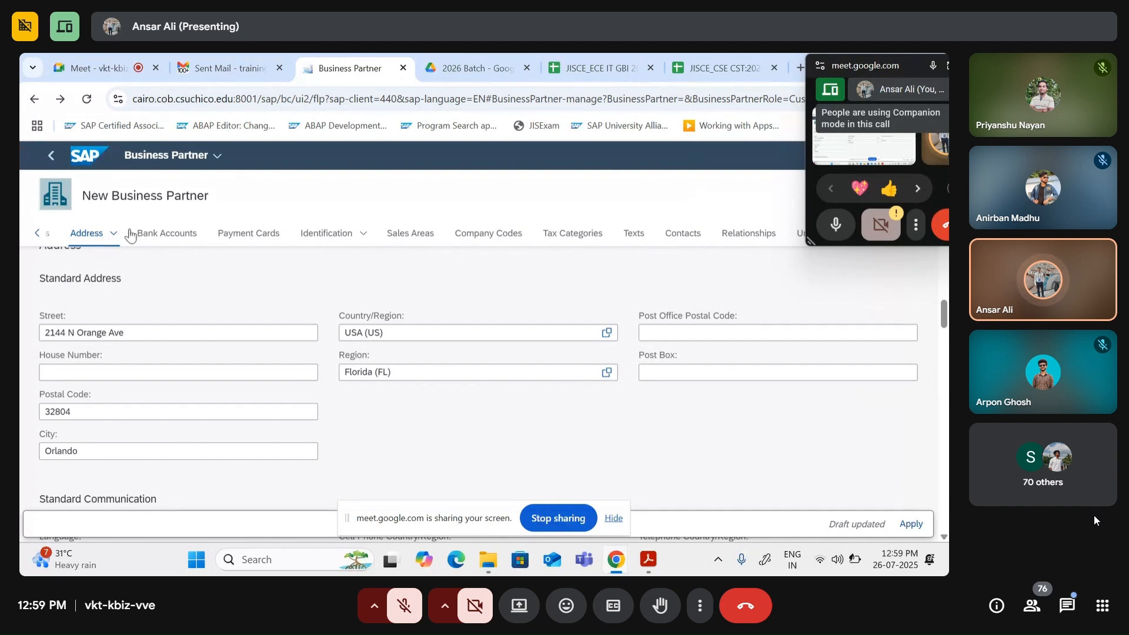
Step: Jump to Address Details and open the US address valid 07/26/2025–12/31/9999
click(114, 234)
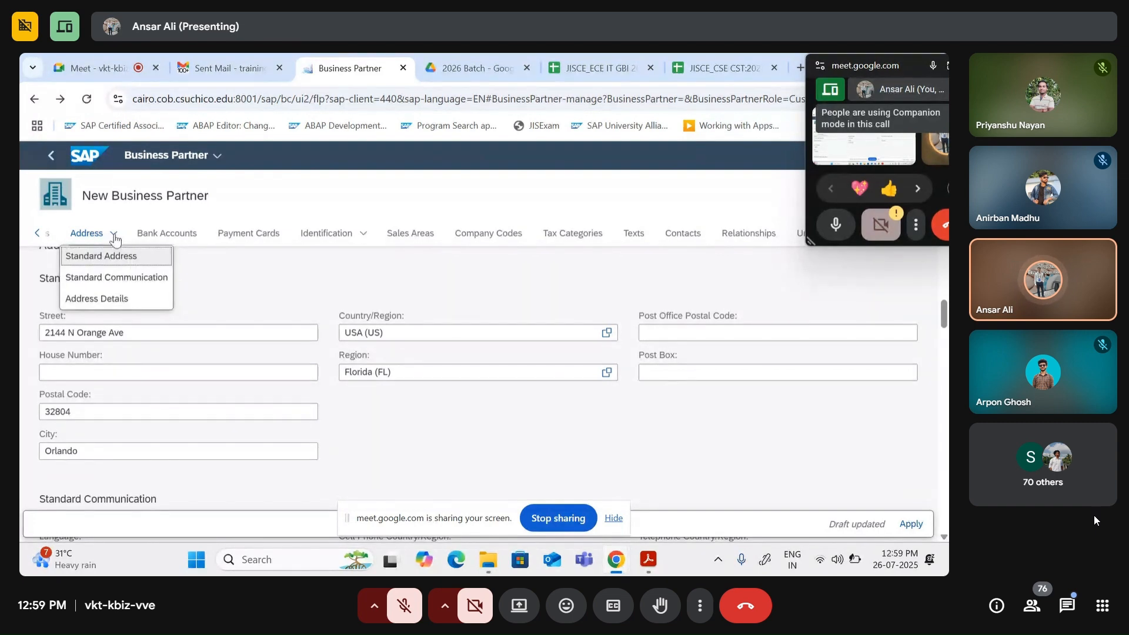
click(114, 236)
click(114, 236)
click(114, 237)
click(115, 235)
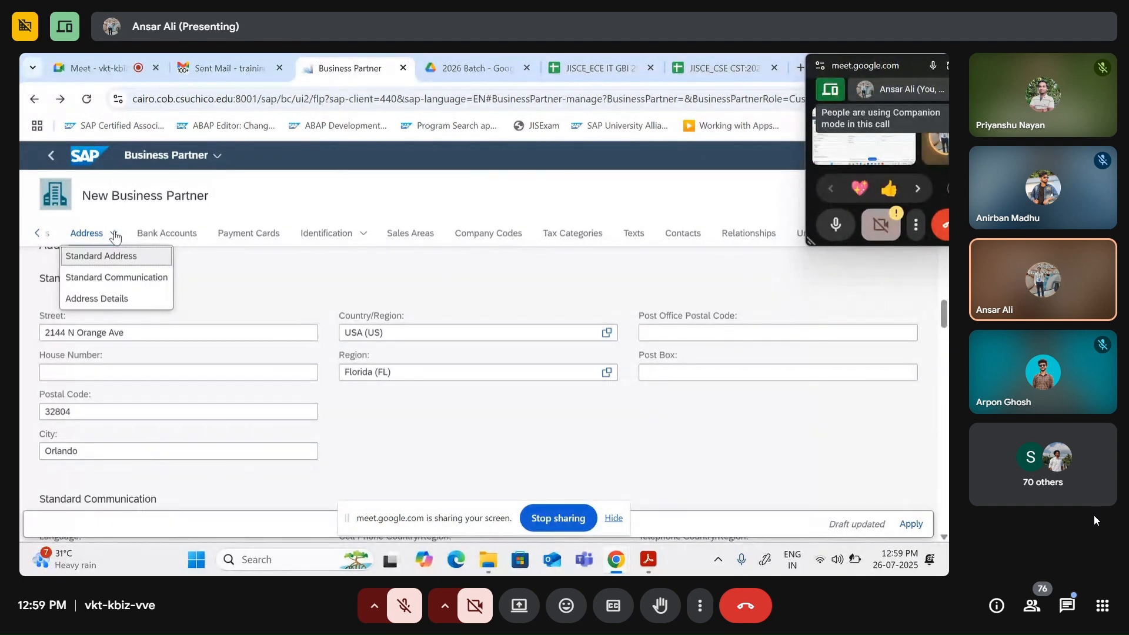
scroll(247, 336, up, 3)
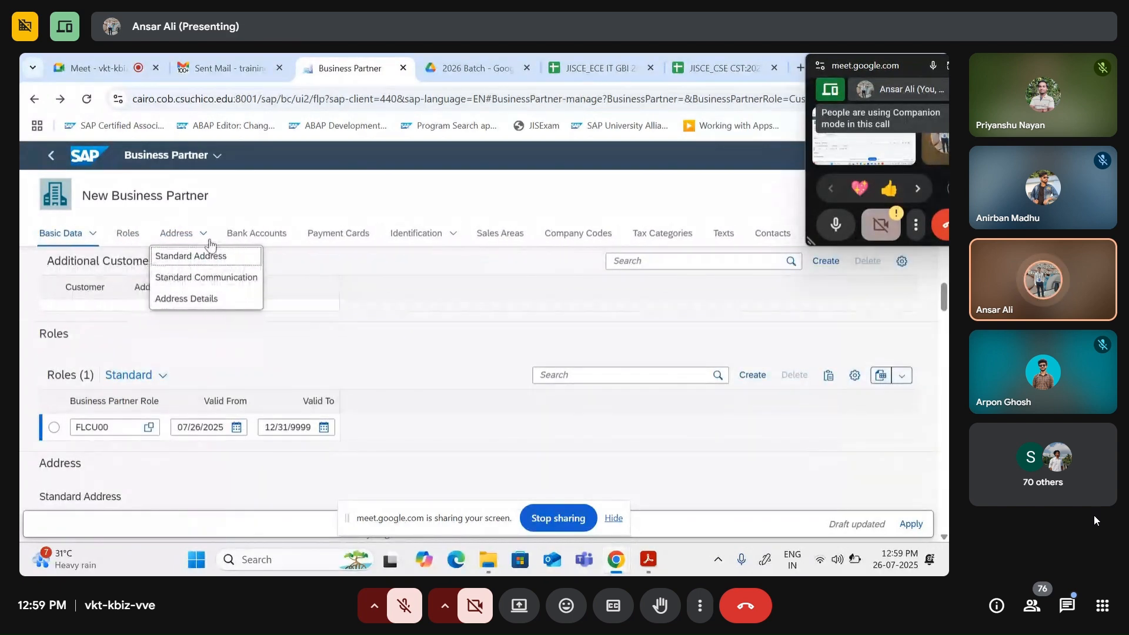
click(205, 236)
click(204, 237)
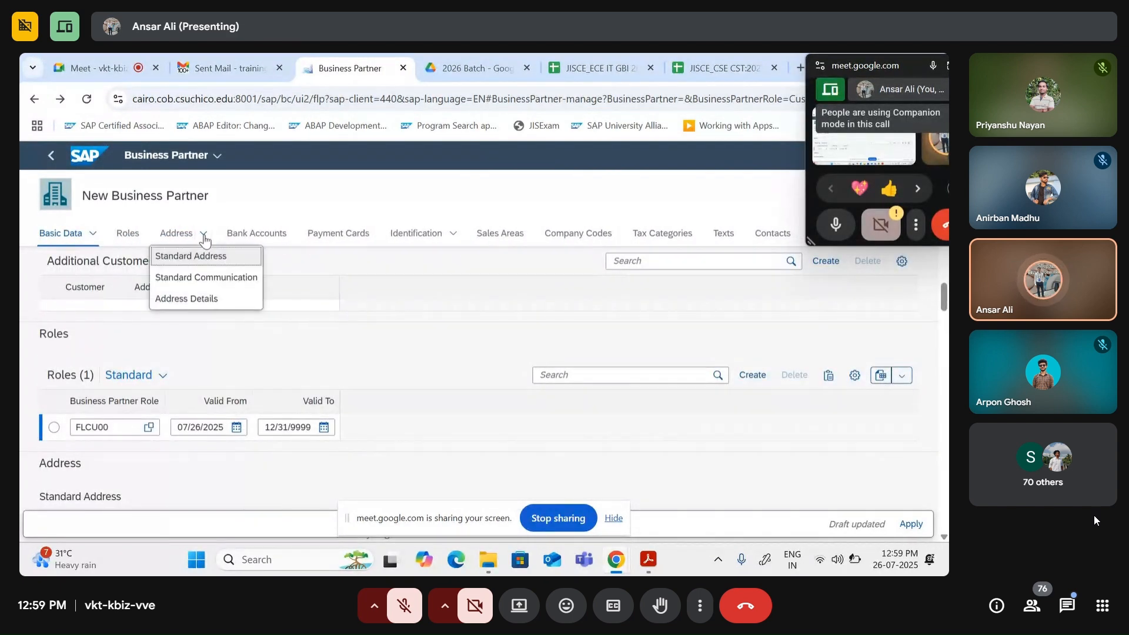
click(179, 299)
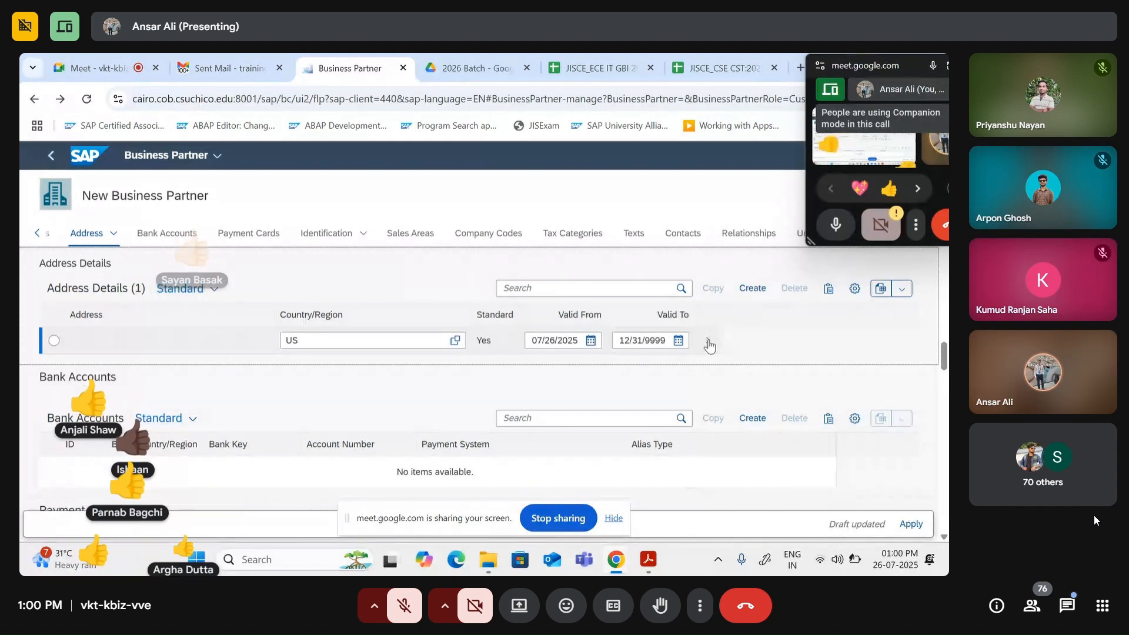
click(708, 341)
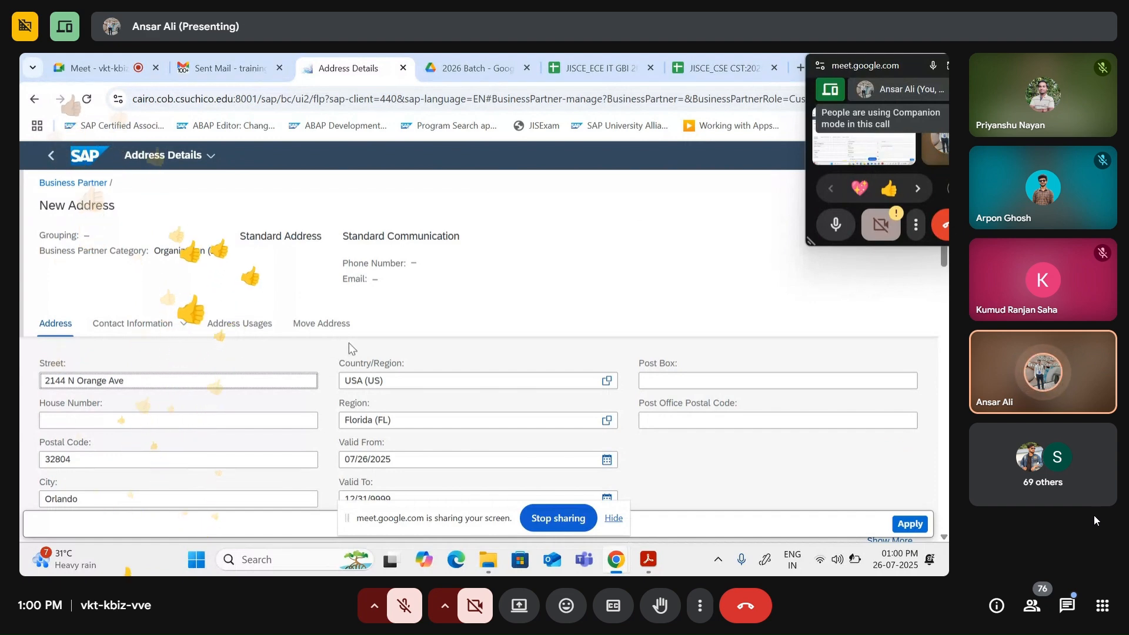
Step: Reveal the US address's additional fields with Show More
scroll(348, 343, down, 1)
click(114, 349)
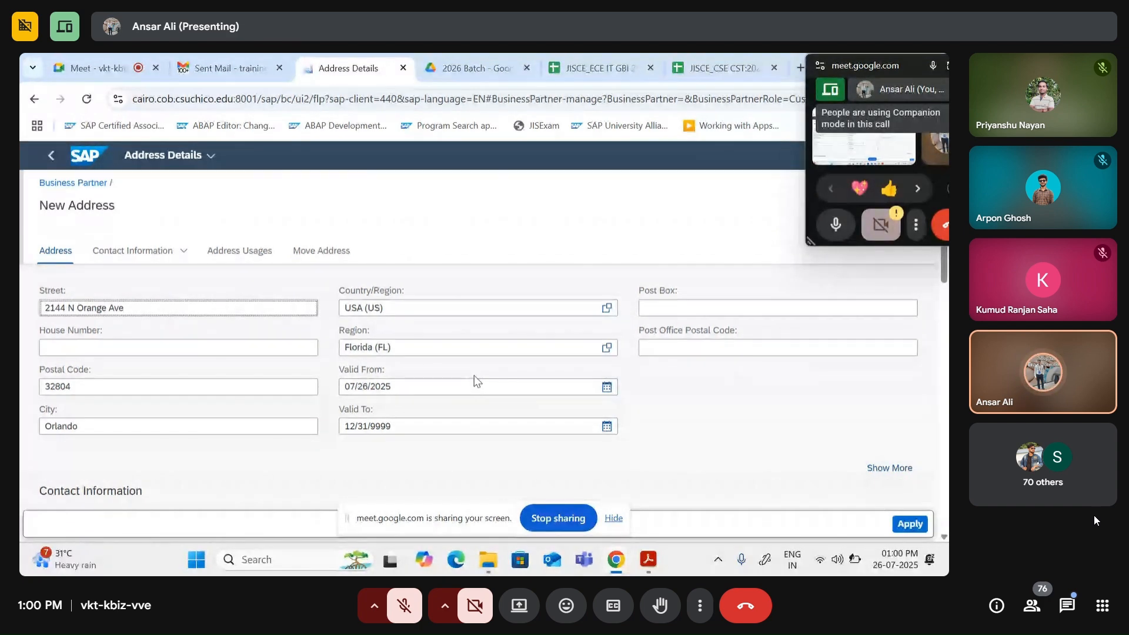
scroll(474, 383, down, 2)
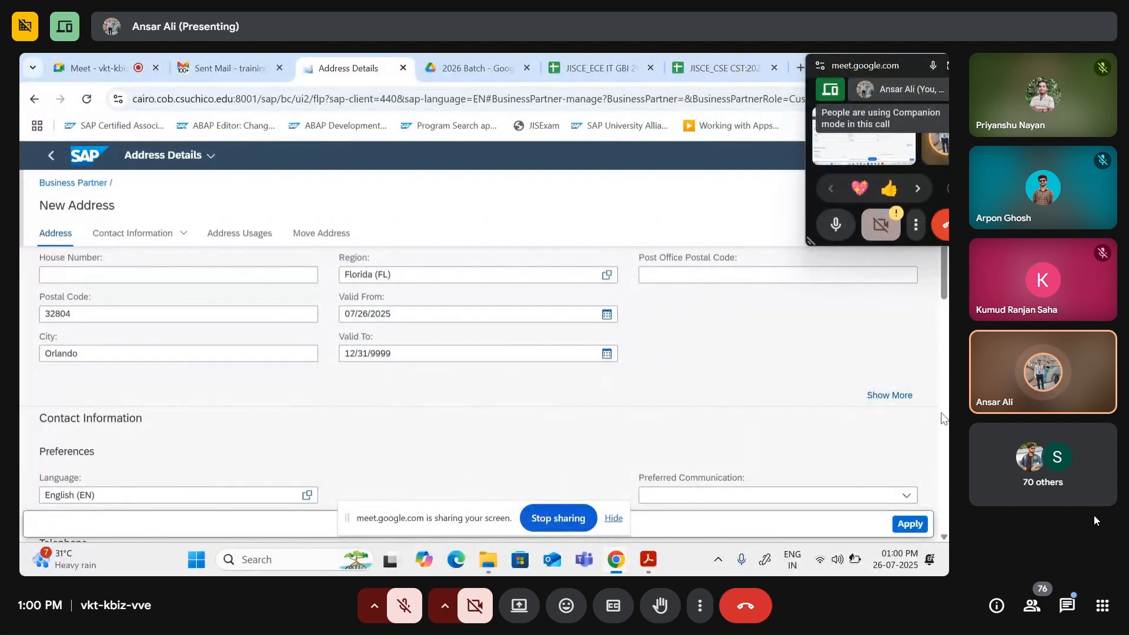
scroll(706, 404, up, 2)
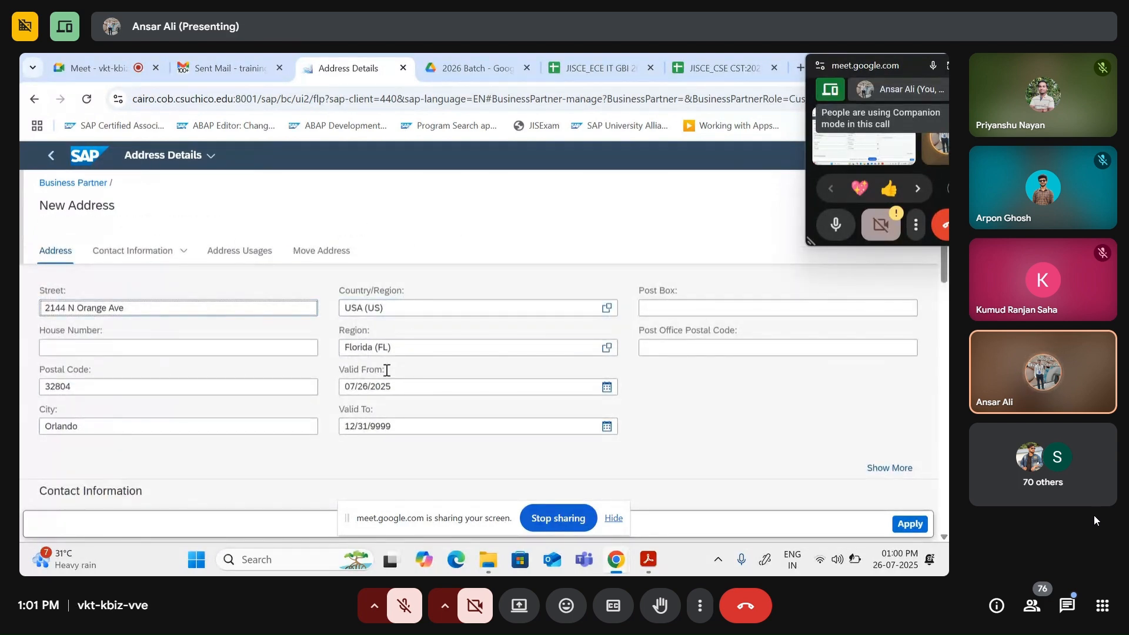
scroll(516, 405, down, 2)
scroll(545, 374, down, 2)
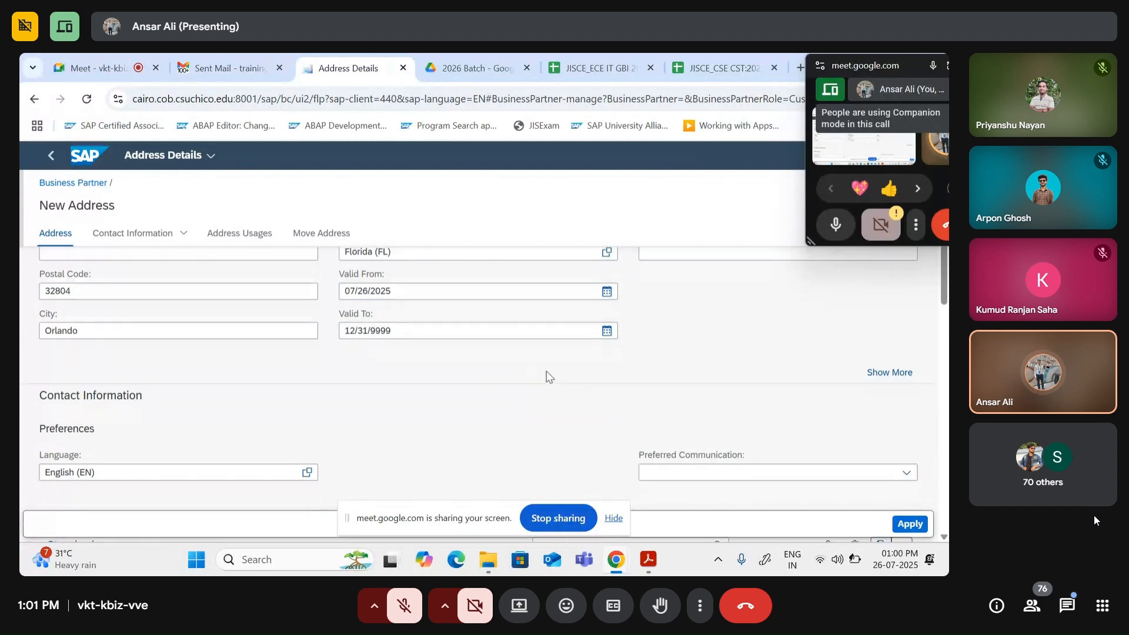
scroll(727, 379, up, 2)
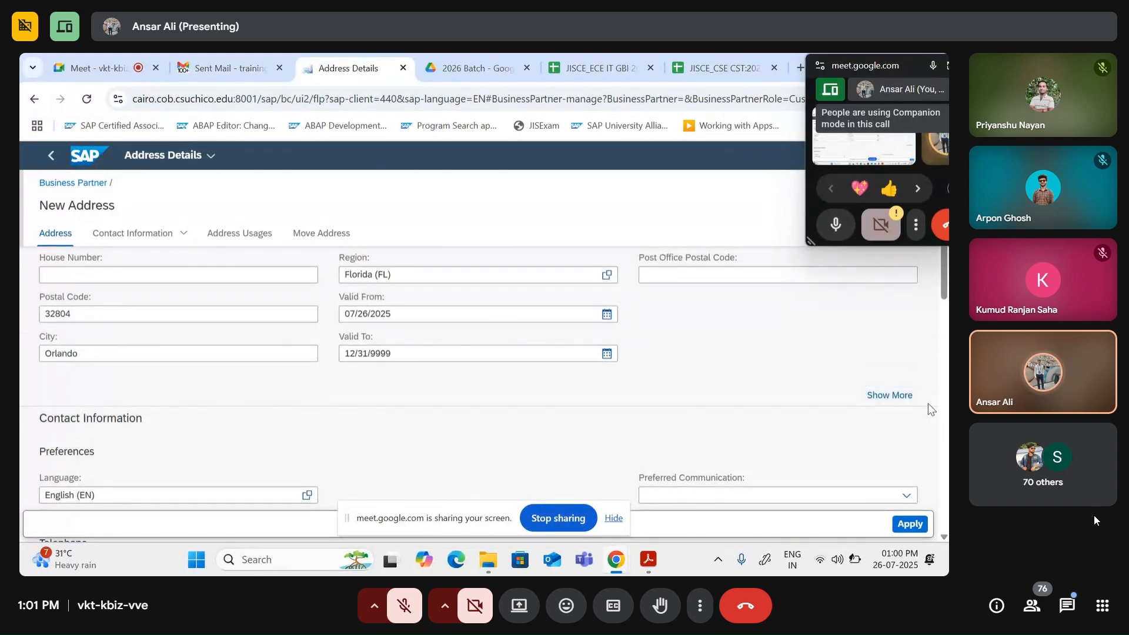
click(889, 395)
Step: Review the expanded address fields and place the cursor in Address Line 1
scroll(876, 393, up, 2)
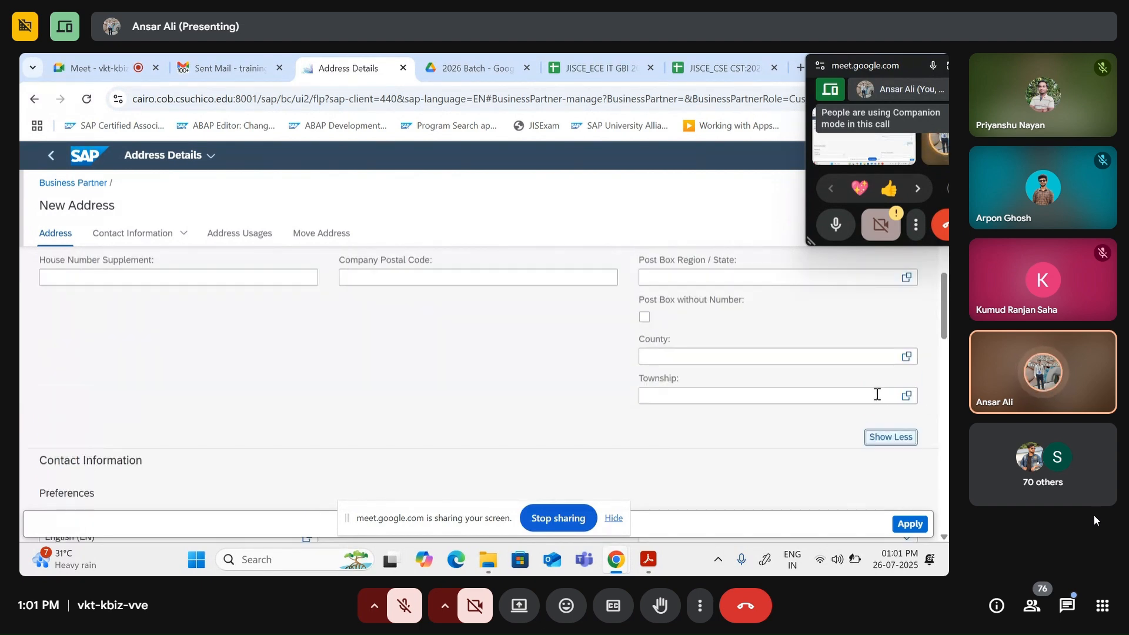
scroll(738, 352, up, 4)
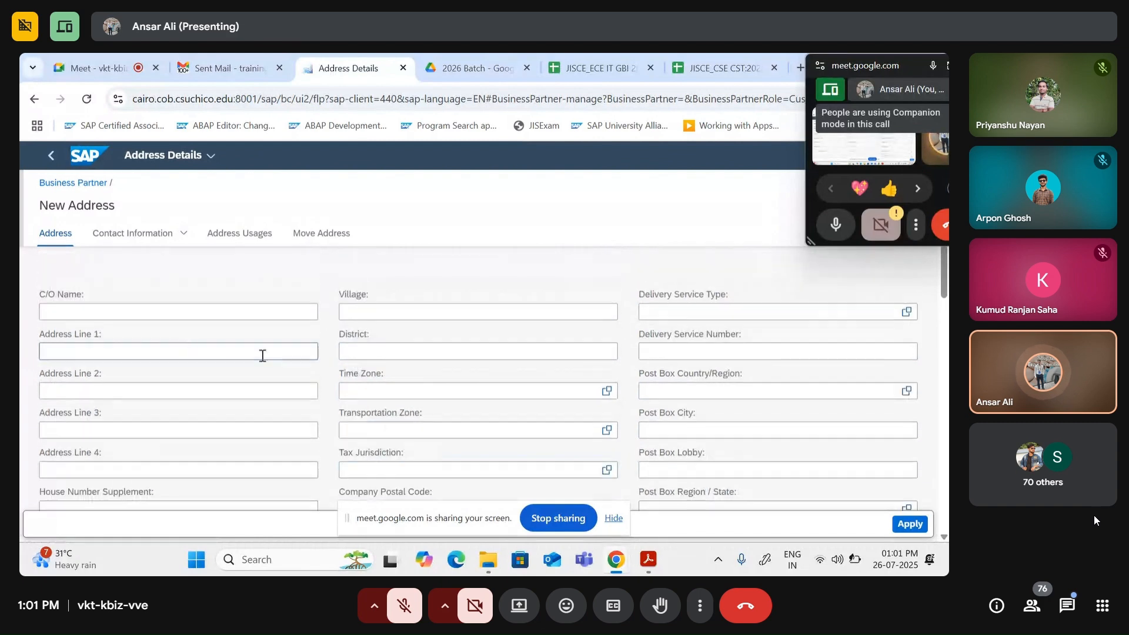
scroll(266, 375, up, 2)
scroll(267, 381, down, 1)
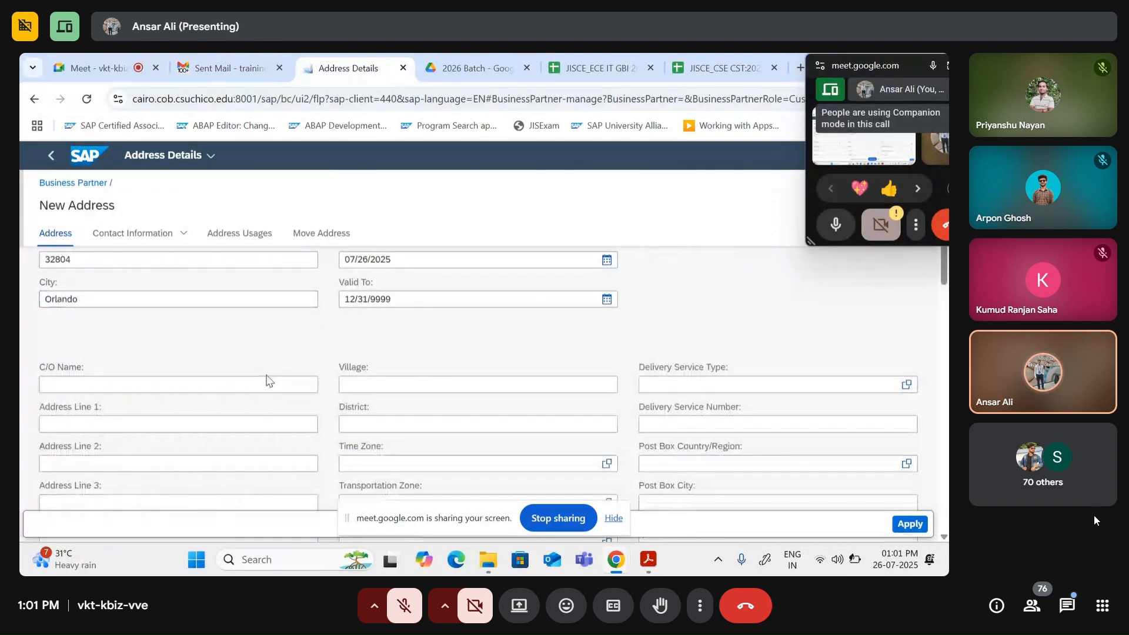
scroll(235, 376, up, 2)
scroll(174, 368, down, 3)
click(88, 348)
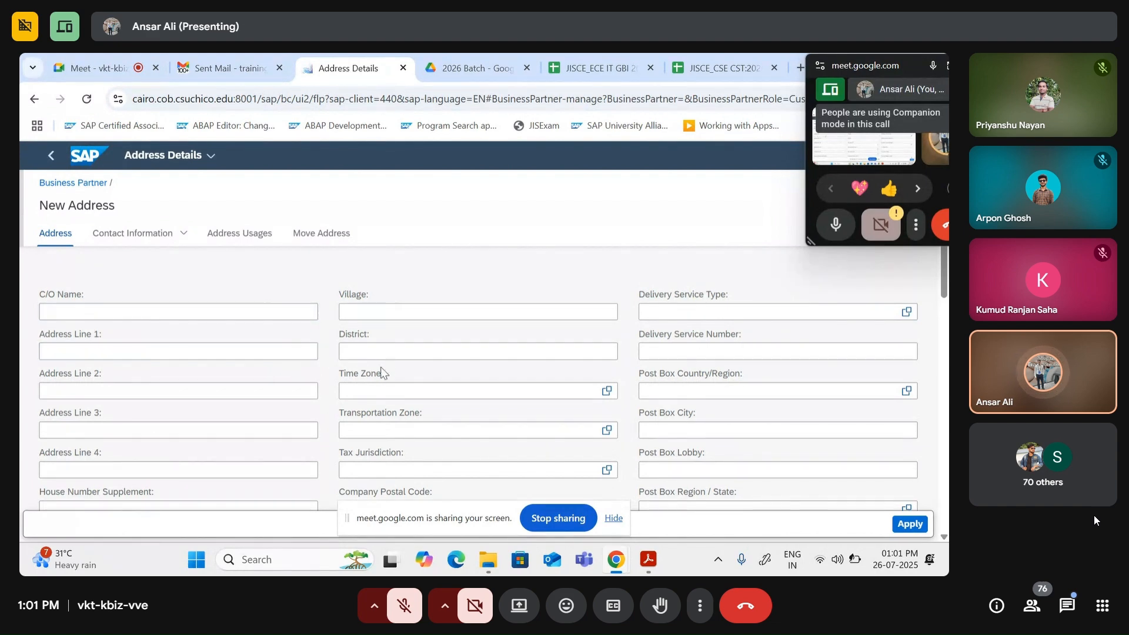
Step: Go to the blank Transportation Zone field and bring up its list of available zones
scroll(713, 385, down, 1)
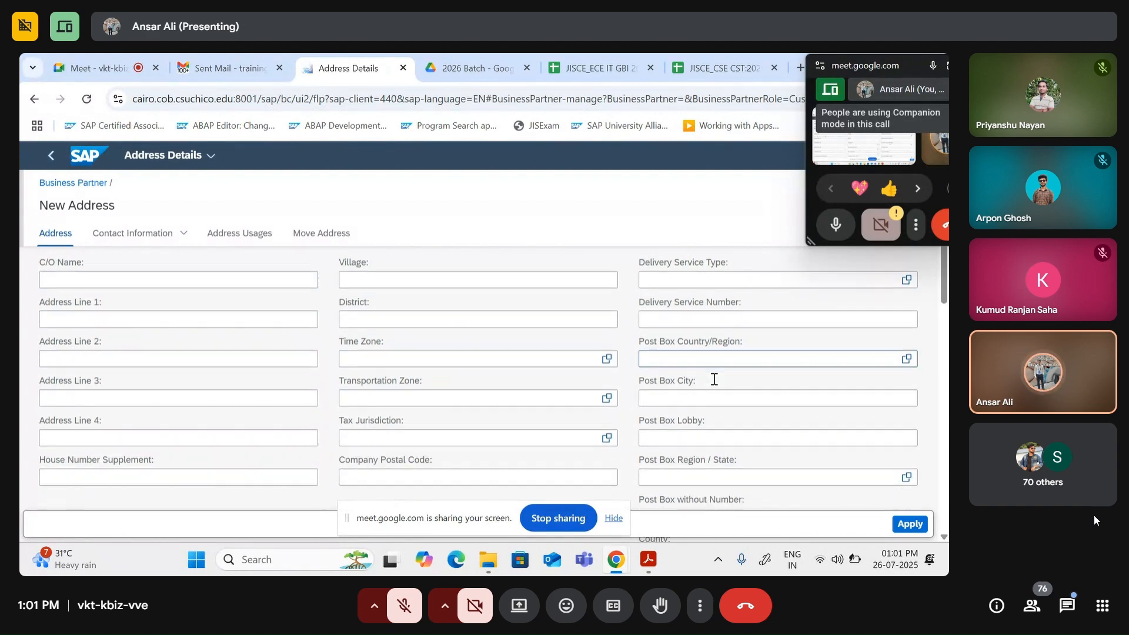
scroll(714, 379, down, 1)
scroll(592, 429, up, 4)
scroll(582, 417, down, 2)
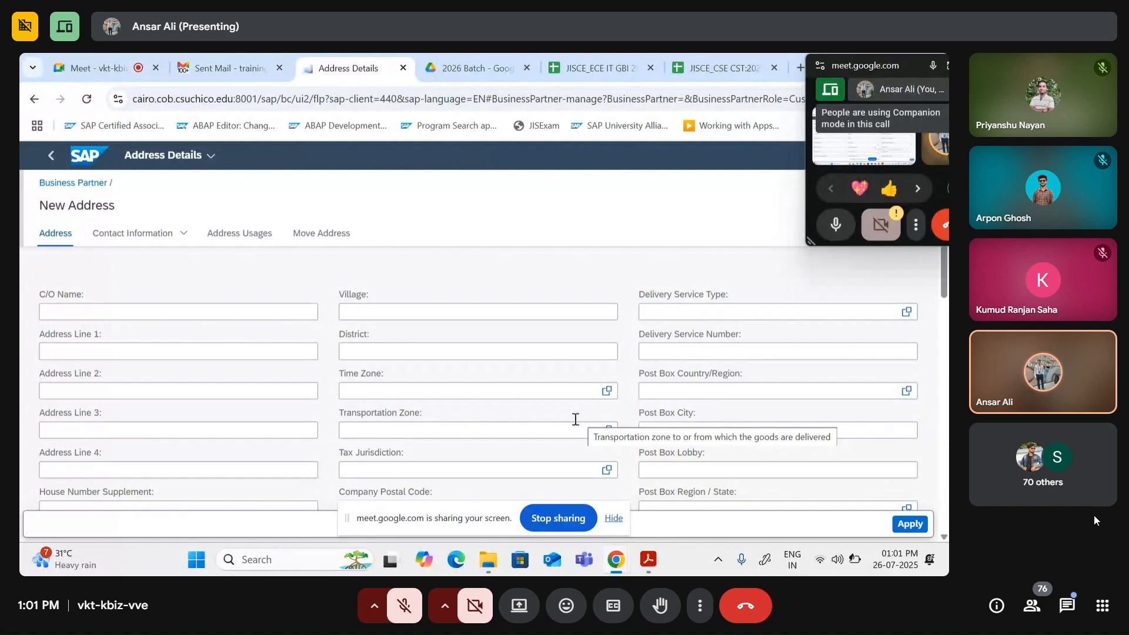
click(395, 429)
scroll(388, 411, down, 2)
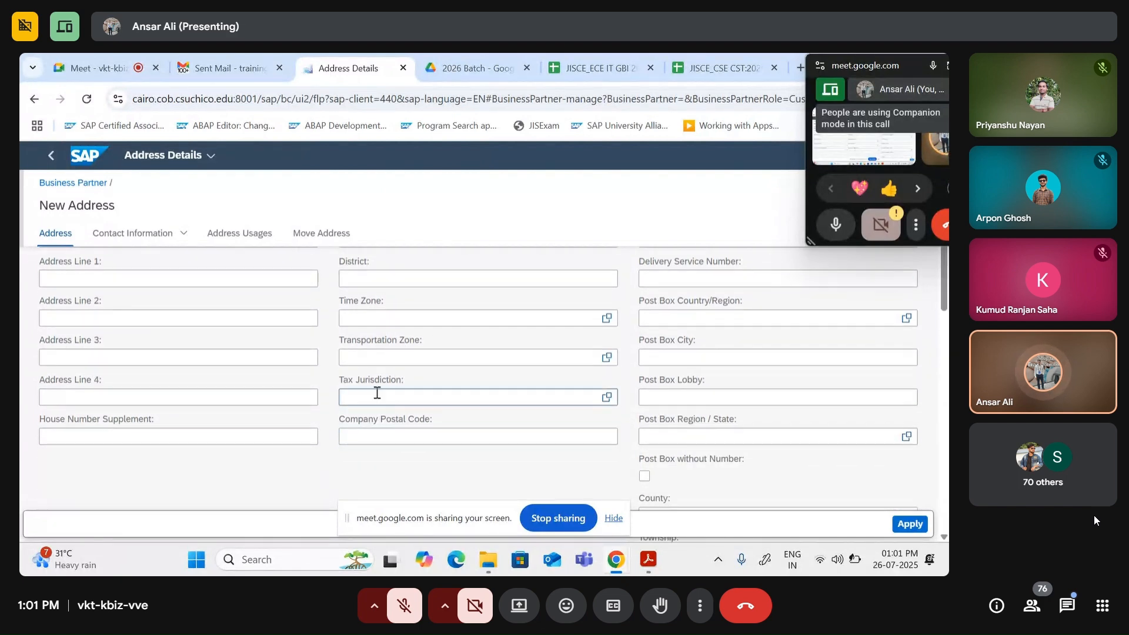
click(380, 357)
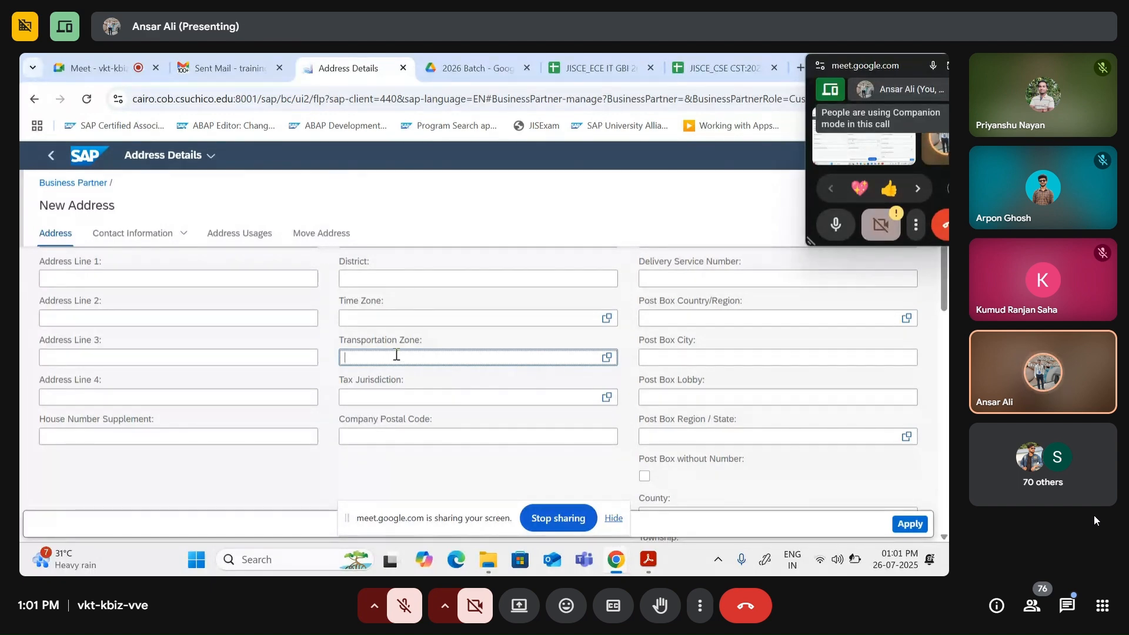
click(606, 357)
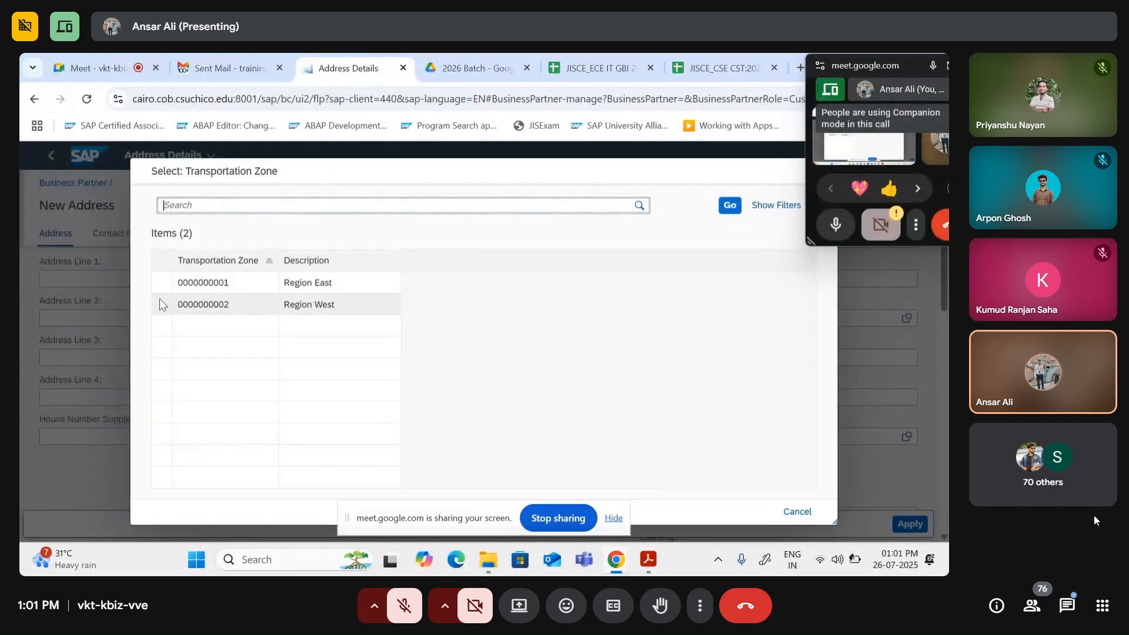
click(301, 282)
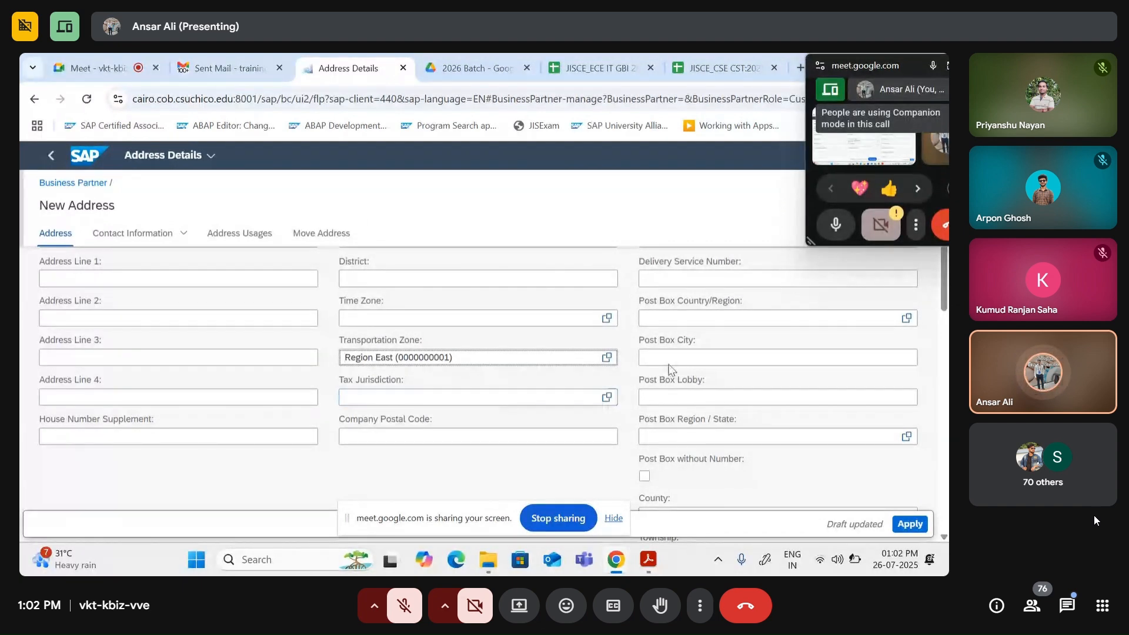
Step: Apply the address changes and scroll back up to the partner's Basic Data fields
scroll(370, 395, up, 3)
scroll(360, 398, down, 1)
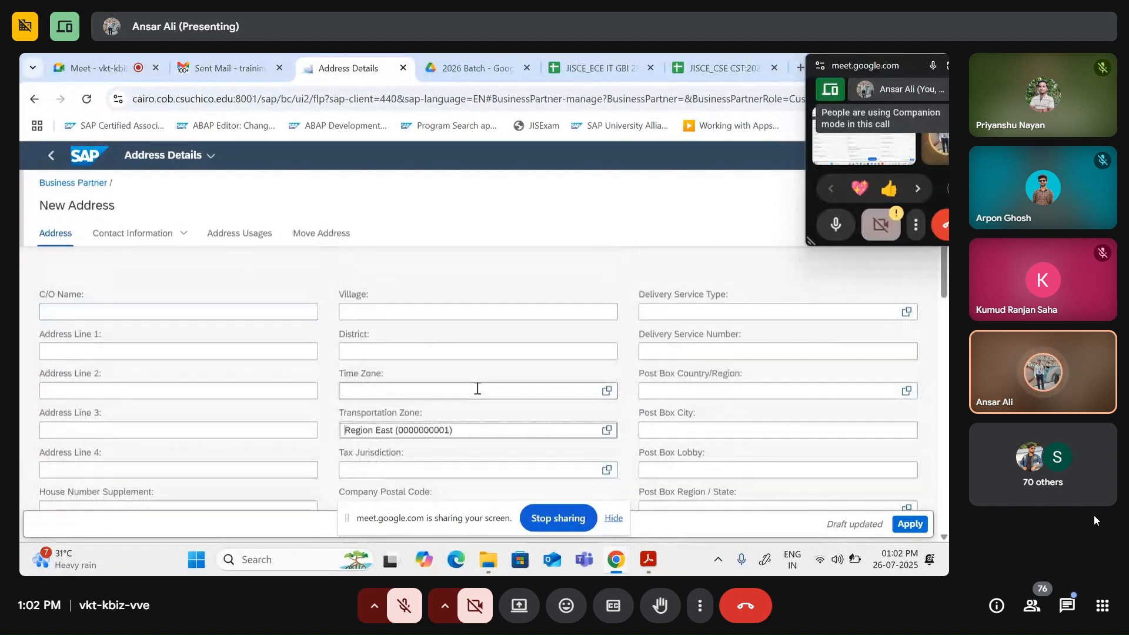
scroll(779, 427, down, 4)
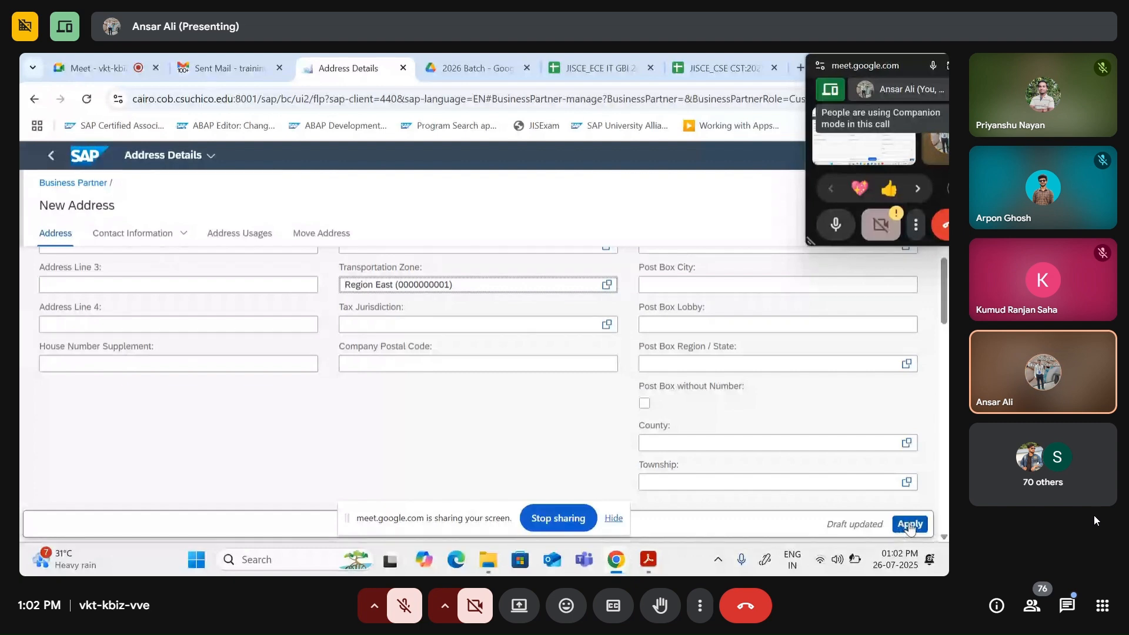
click(909, 524)
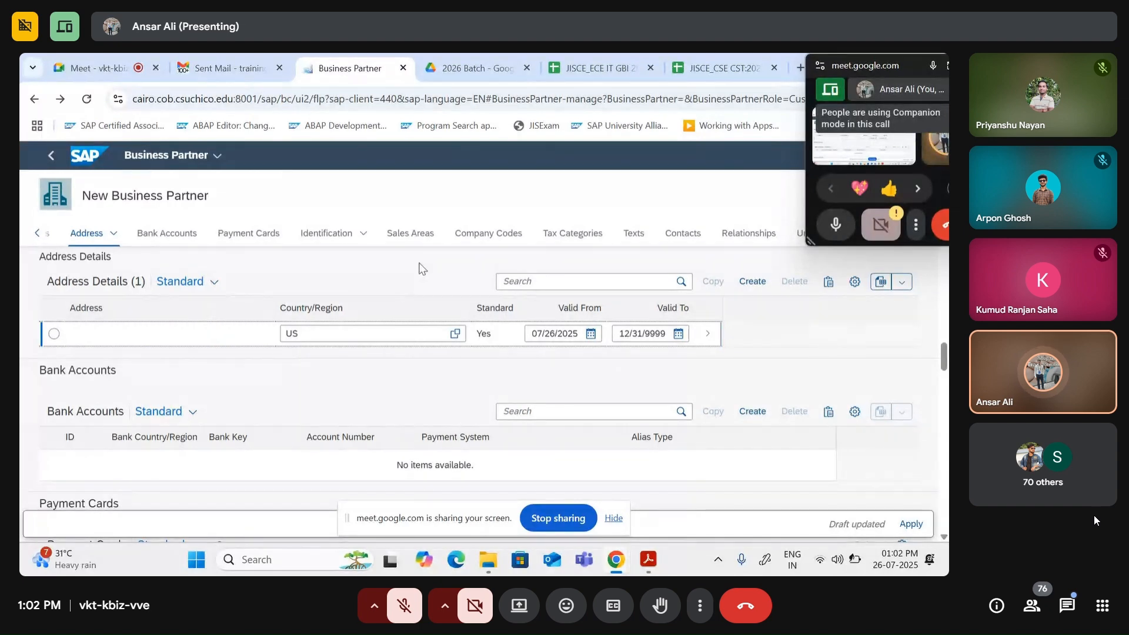
scroll(460, 359, up, 10)
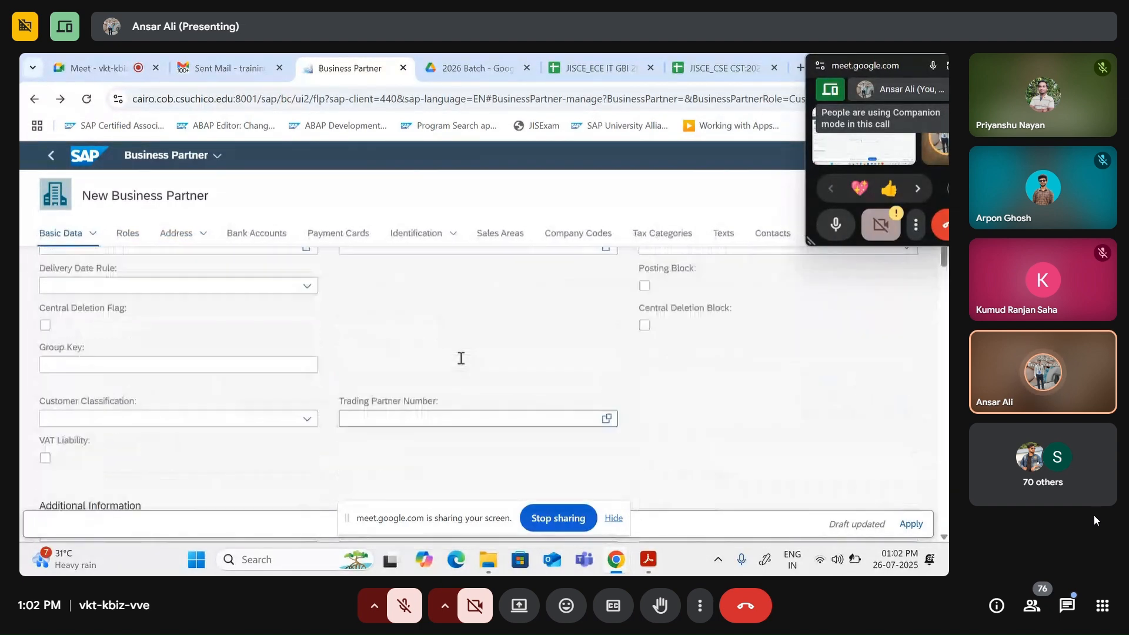
scroll(460, 358, up, 5)
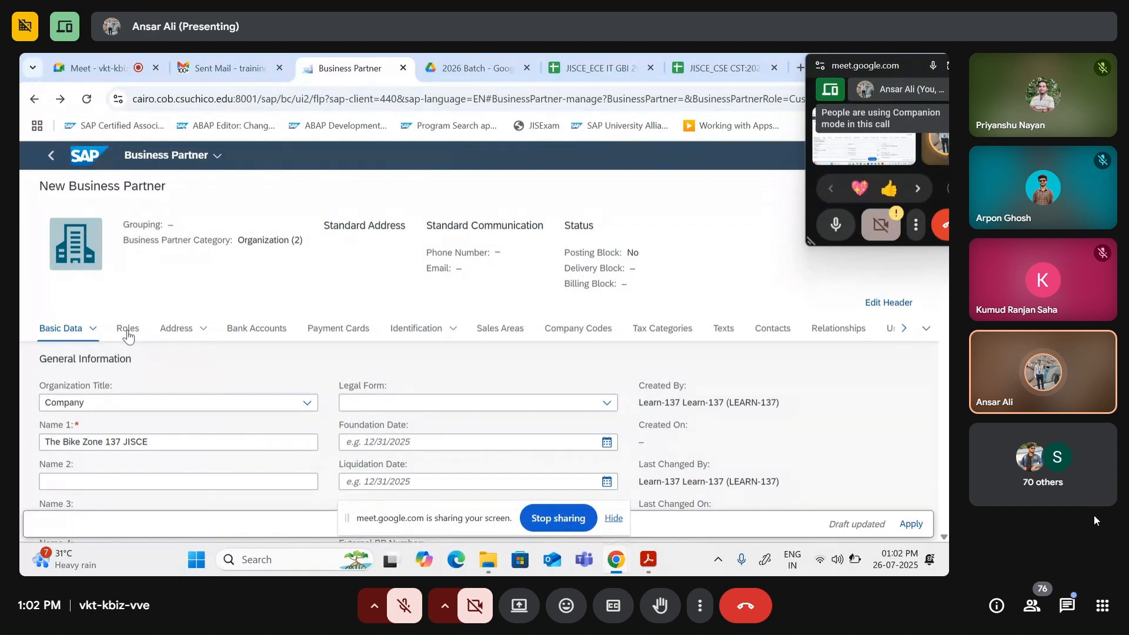
Step: Jump to the Roles section showing the existing FLCU00 role
click(130, 333)
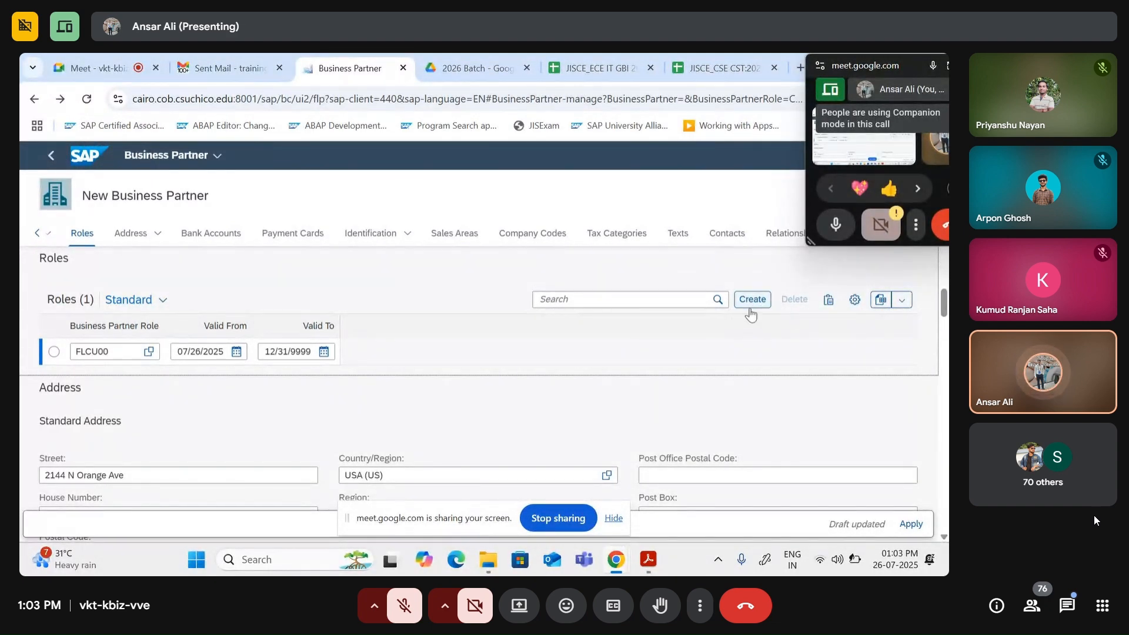
Step: Add a new role row set to FLCU01 Customer, found by typing 'cus', and select it
click(751, 311)
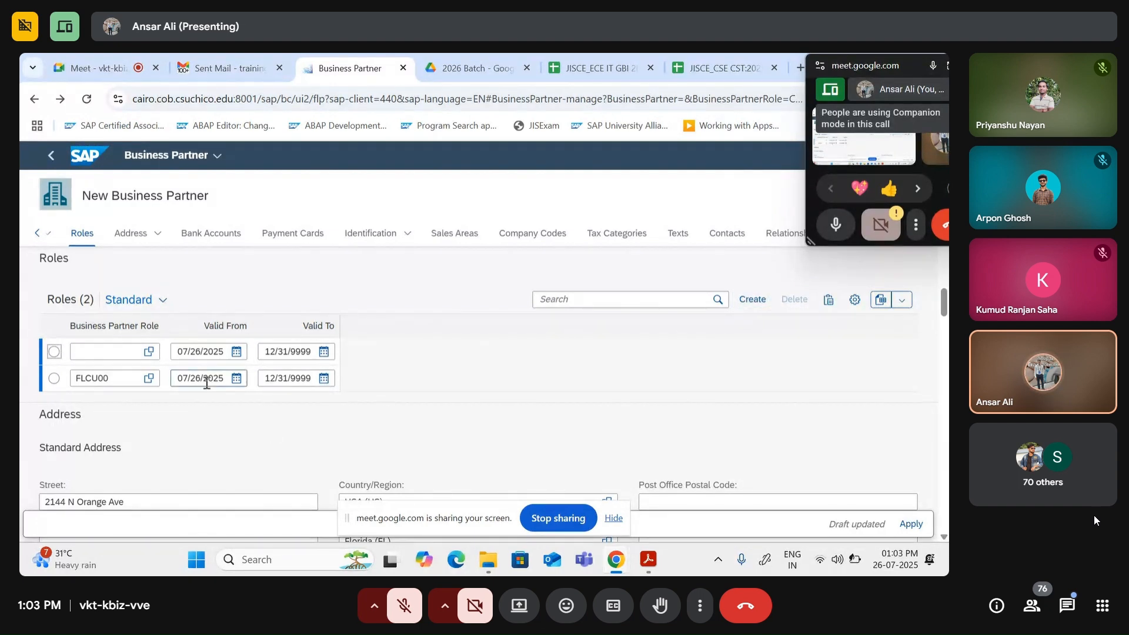
click(104, 356)
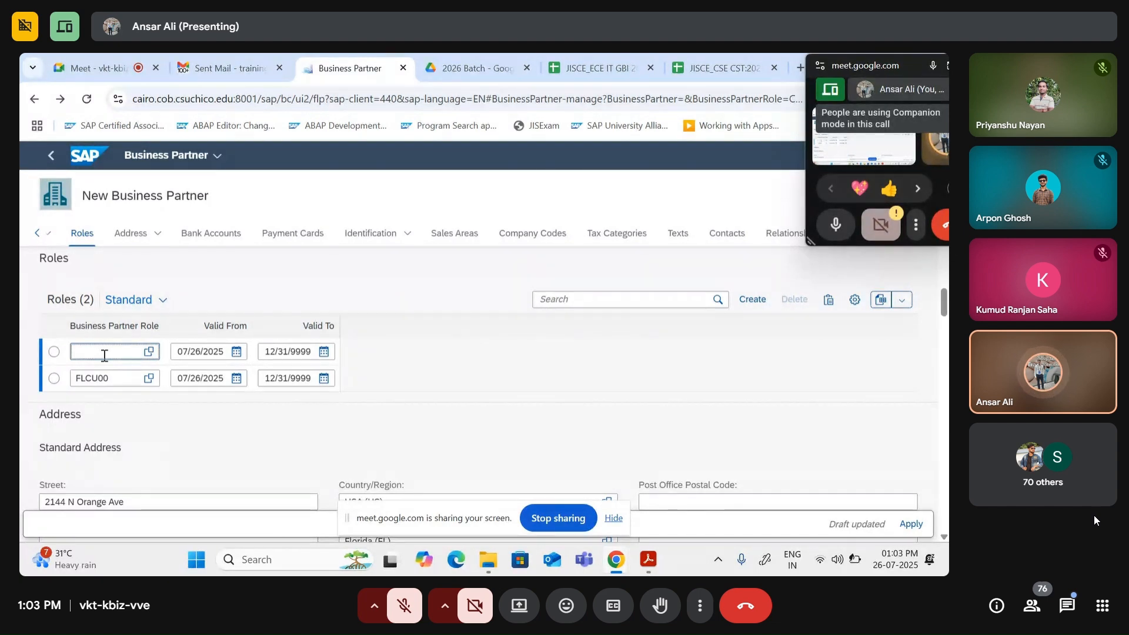
text(cus)
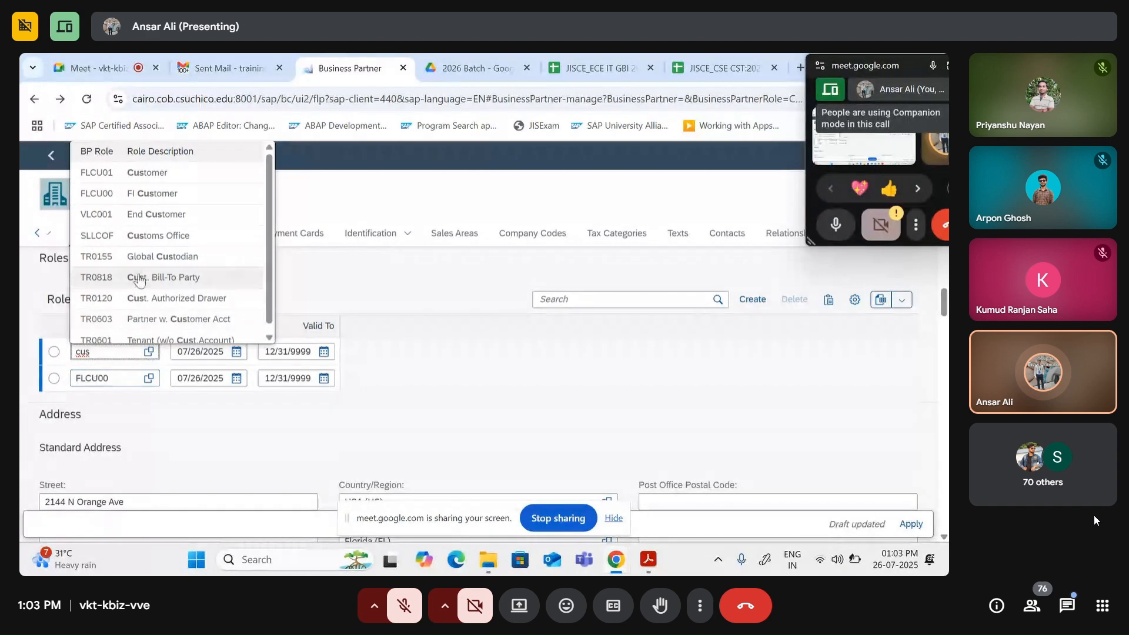
click(172, 180)
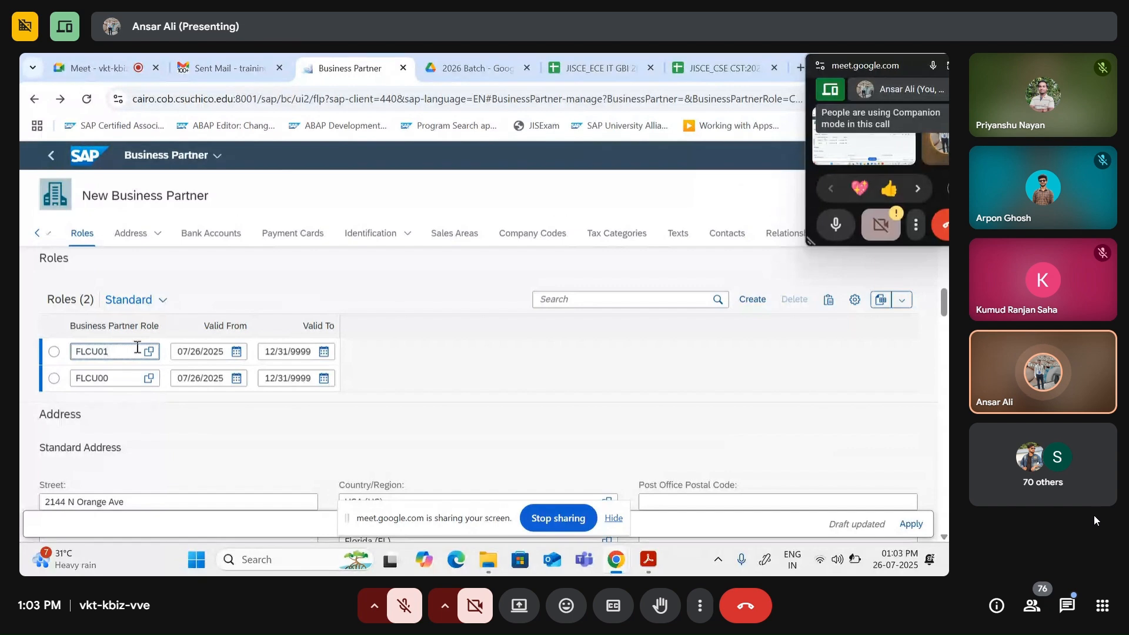
click(54, 351)
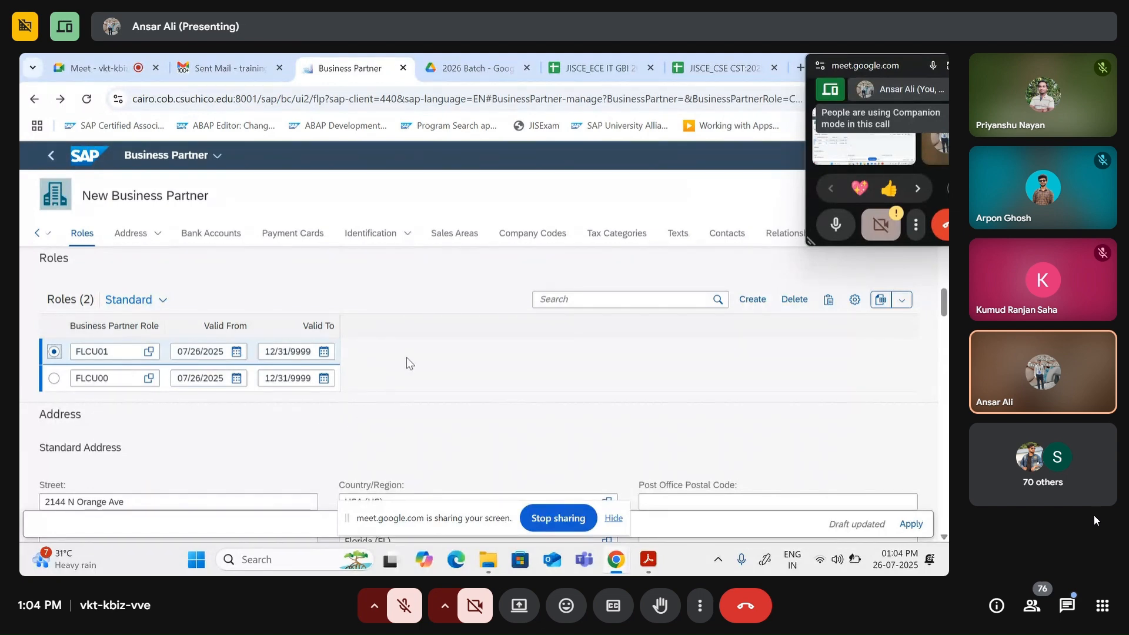
Step: Widen the Valid To column and re-enter Customer role FLCU01 in the first role row
drag(355, 355, 494, 379)
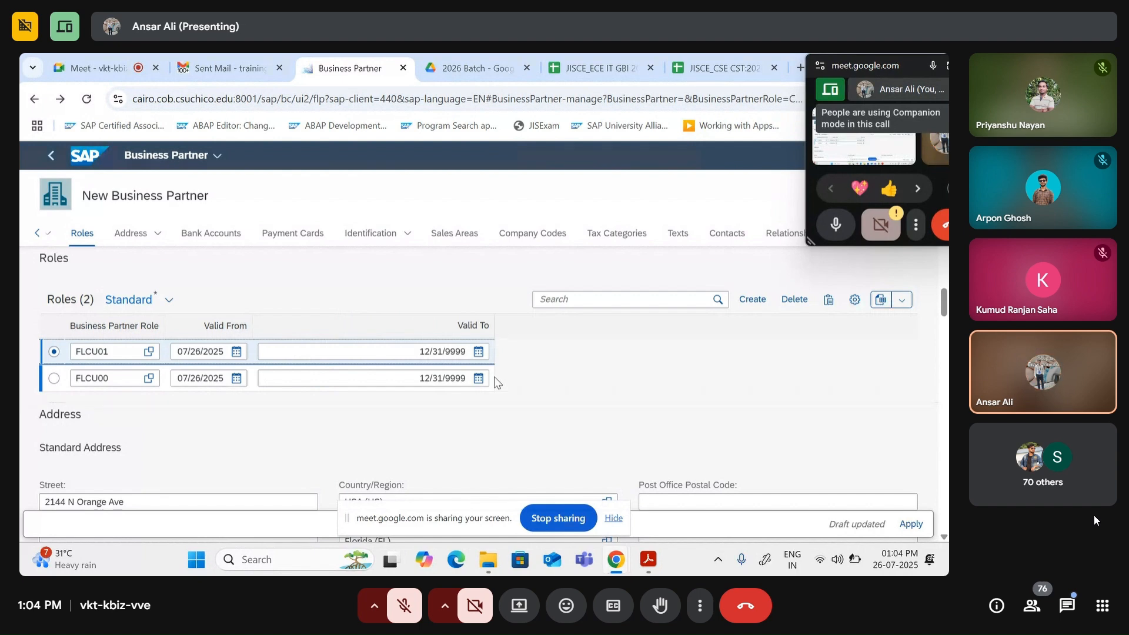
click(56, 352)
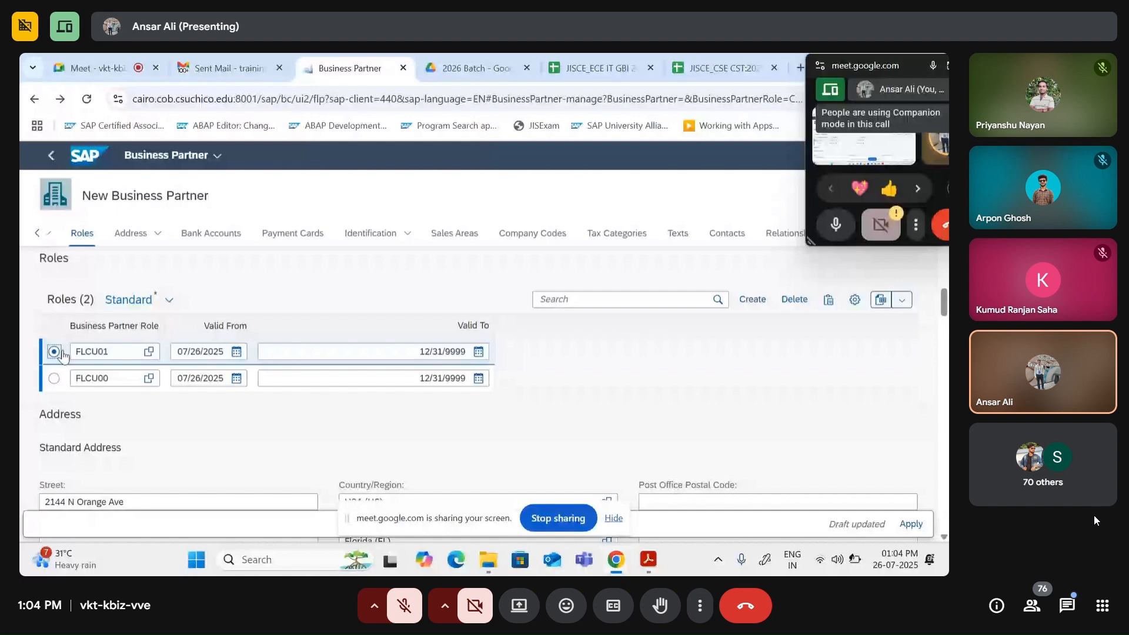
click(125, 352)
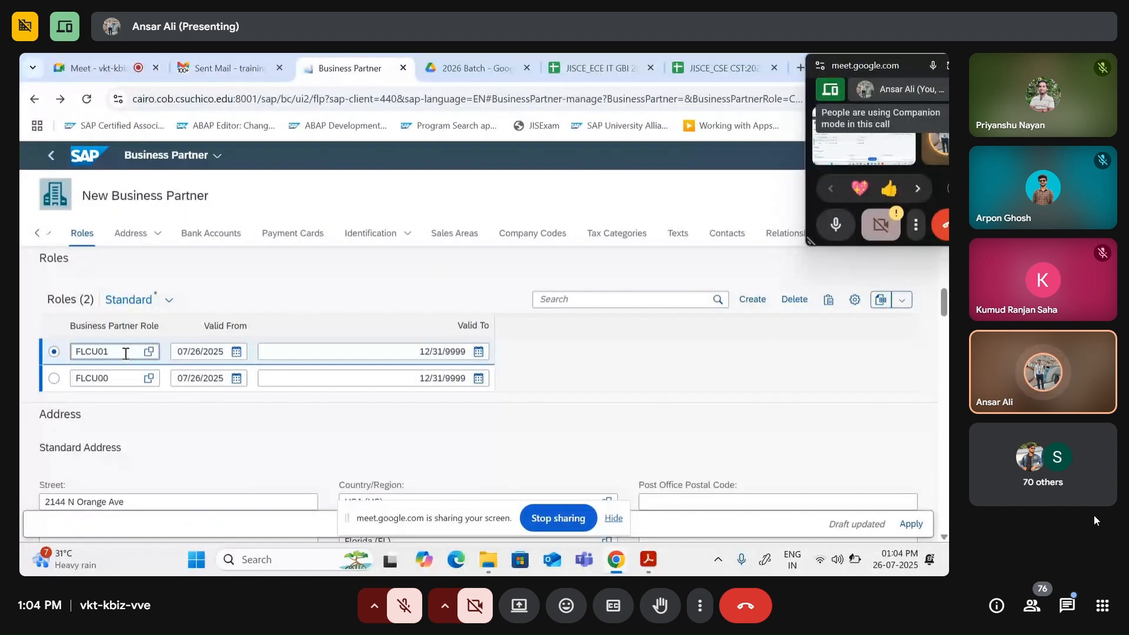
key(BackSpace)
key(BackSpace)
key(BackSpace)
key(BackSpace)
key(BackSpace)
key(BackSpace)
click(54, 352)
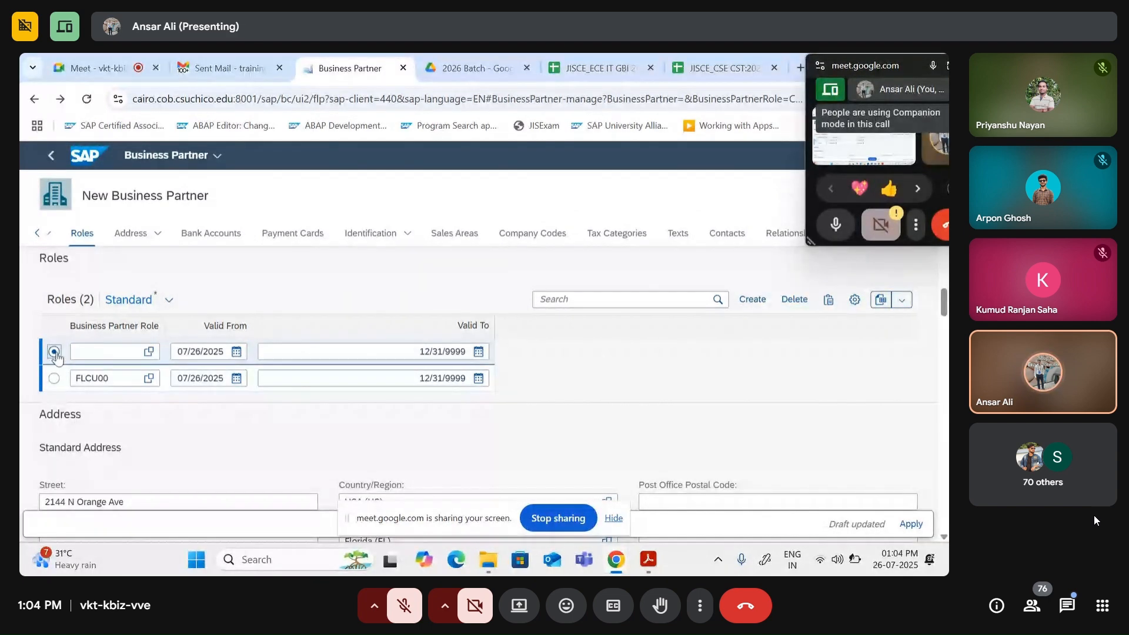
click(106, 354)
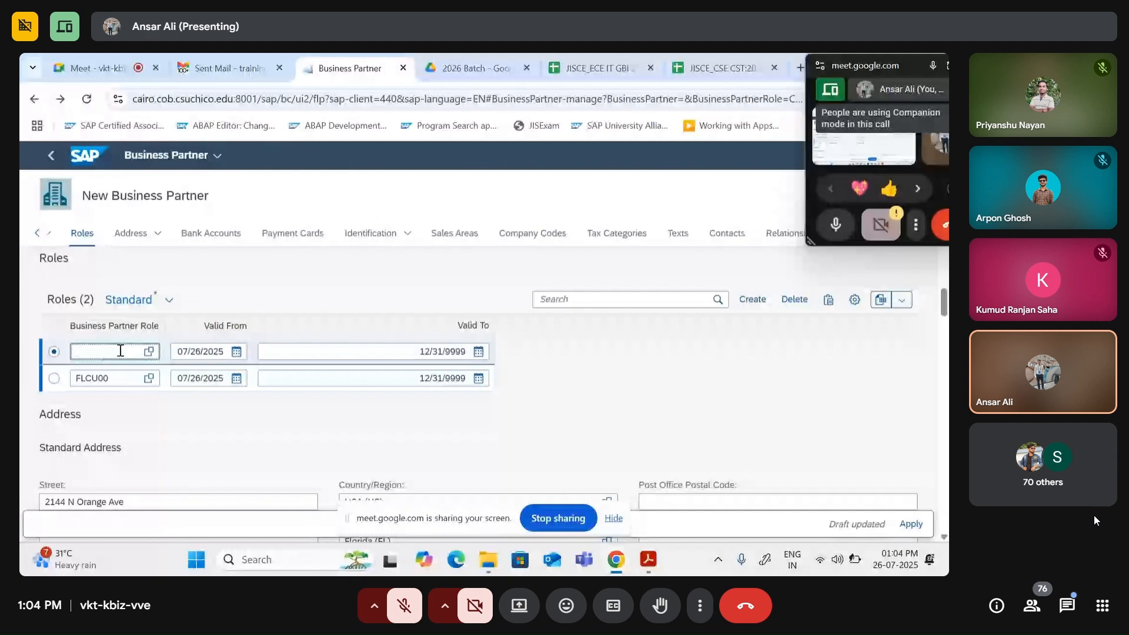
text(cus)
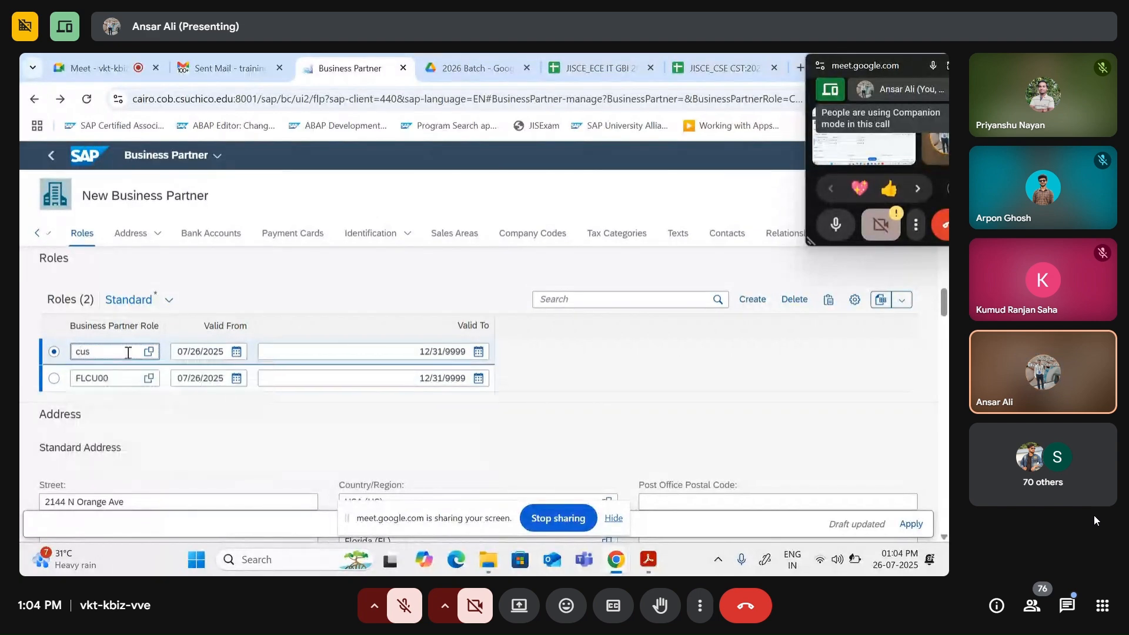
click(159, 179)
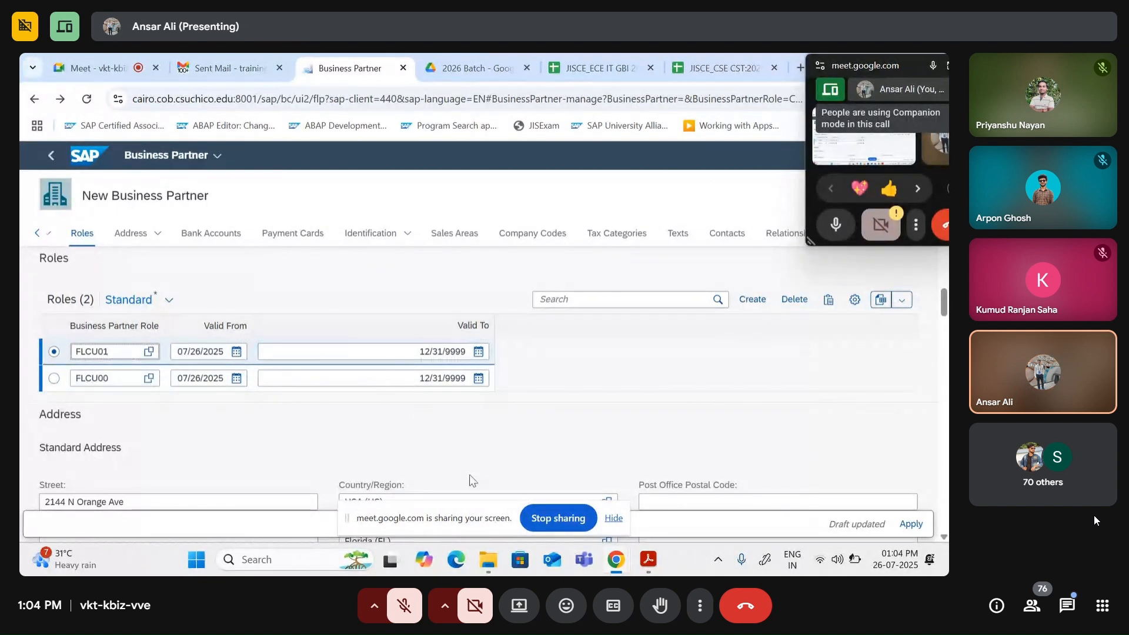
Step: Hide the screen-sharing notice and bring the Acrobat tutorial PDF to the front
click(612, 520)
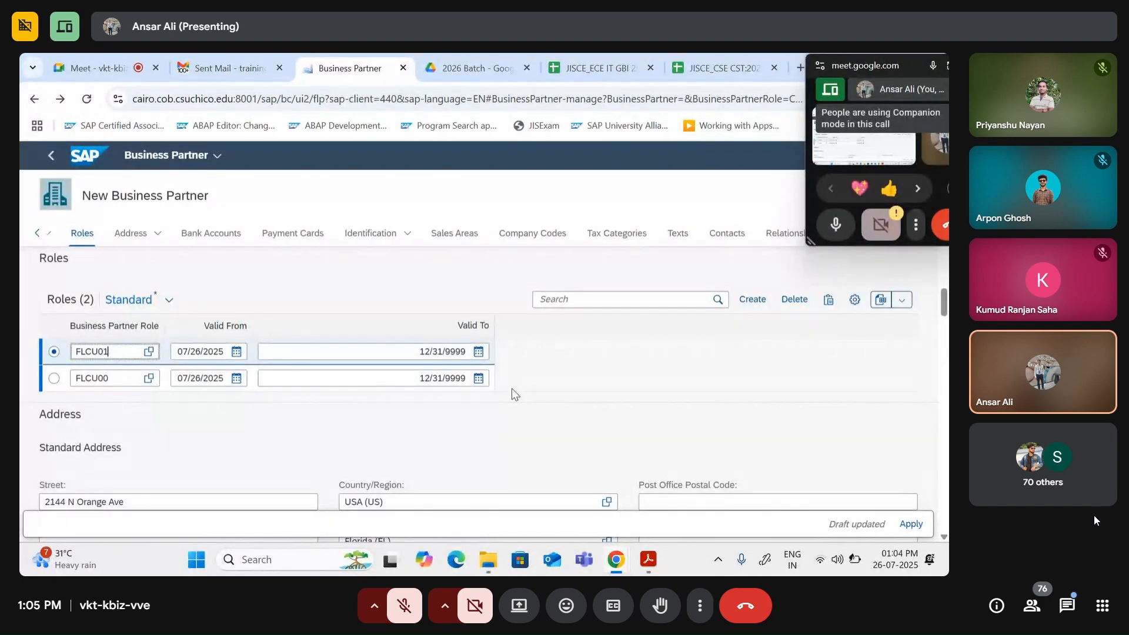
scroll(411, 412, down, 1)
scroll(410, 405, down, 4)
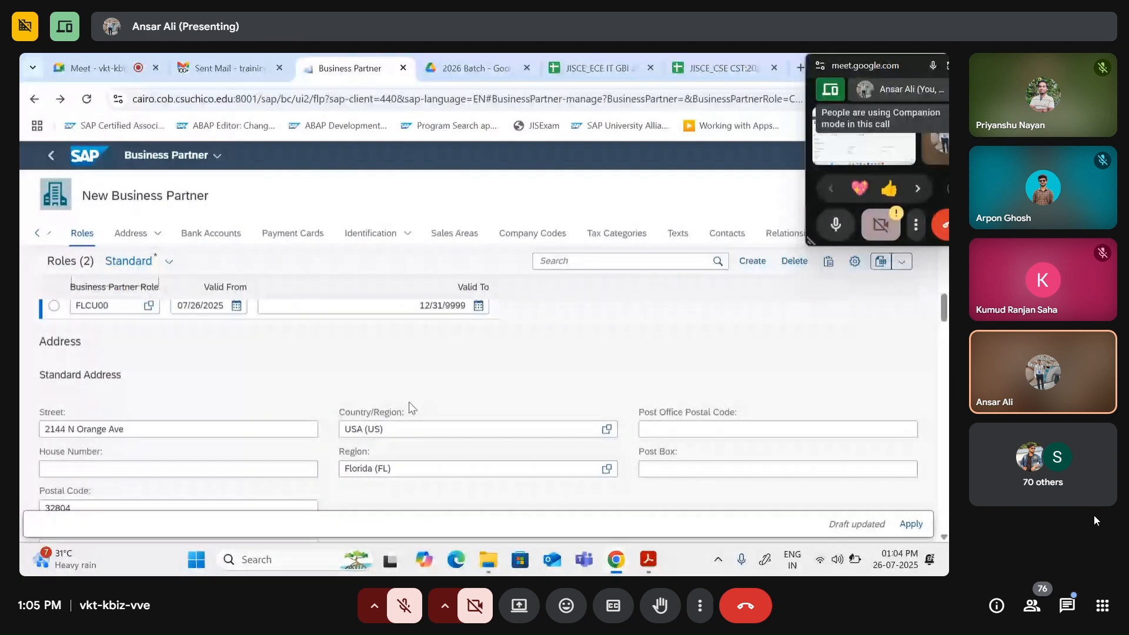
scroll(293, 382, up, 5)
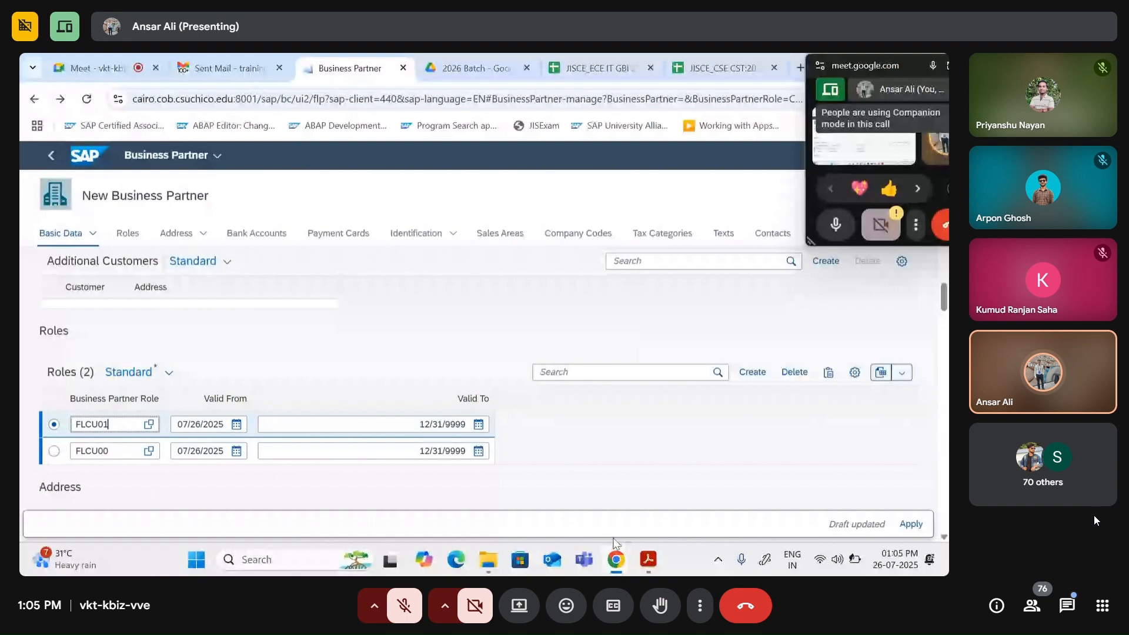
click(647, 562)
scroll(510, 385, down, 1)
scroll(510, 383, down, 8)
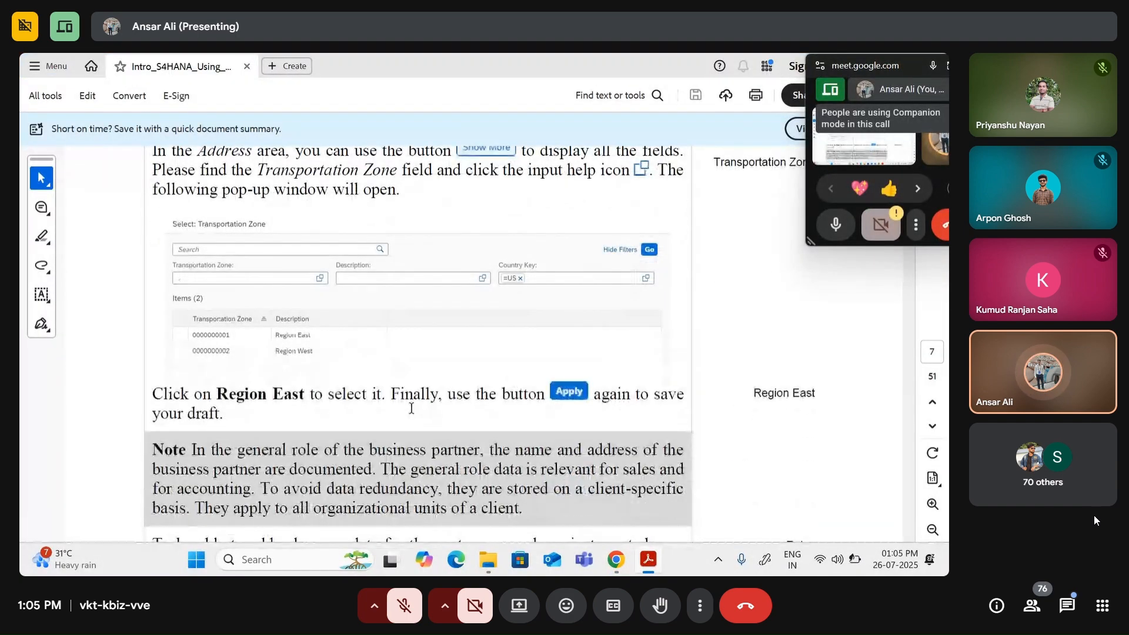
Step: Scroll the guide to the sales area role instructions on pages 7–8
scroll(406, 405, down, 6)
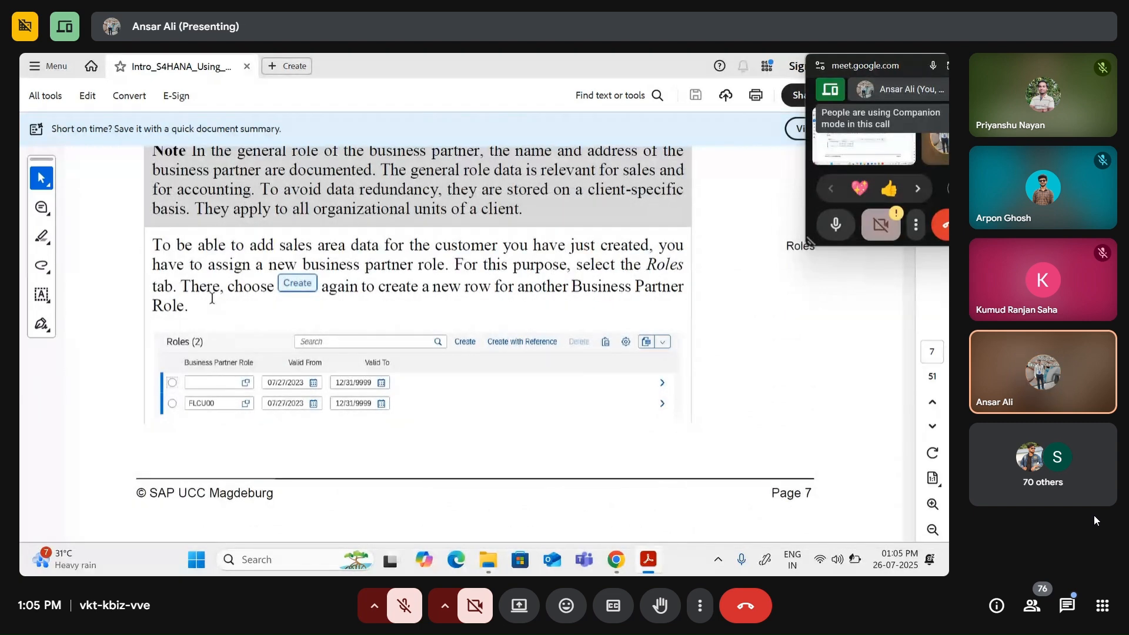
scroll(223, 288, down, 6)
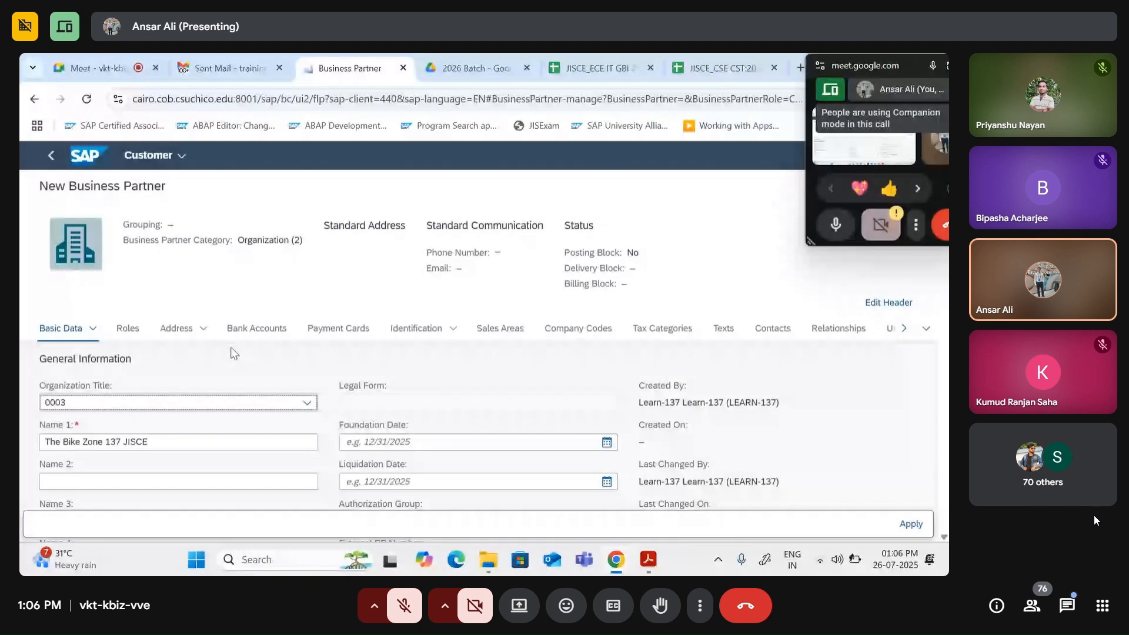
Step: Scroll past Basic Data to the empty Sales Areas section and create a new sales area entry
scroll(297, 414, down, 5)
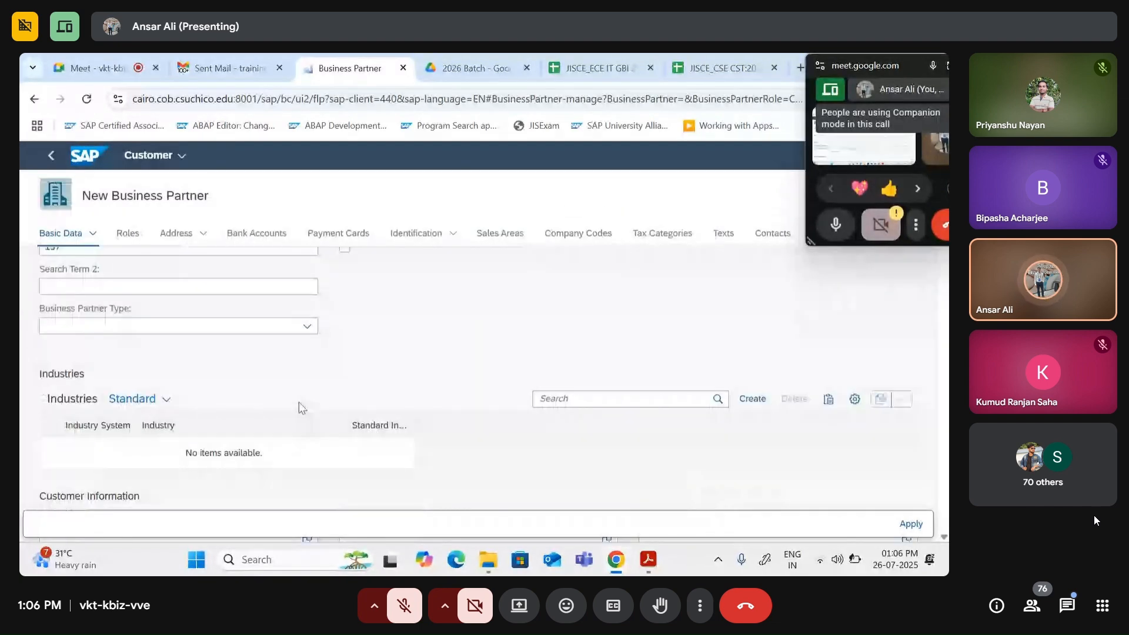
scroll(299, 400, up, 3)
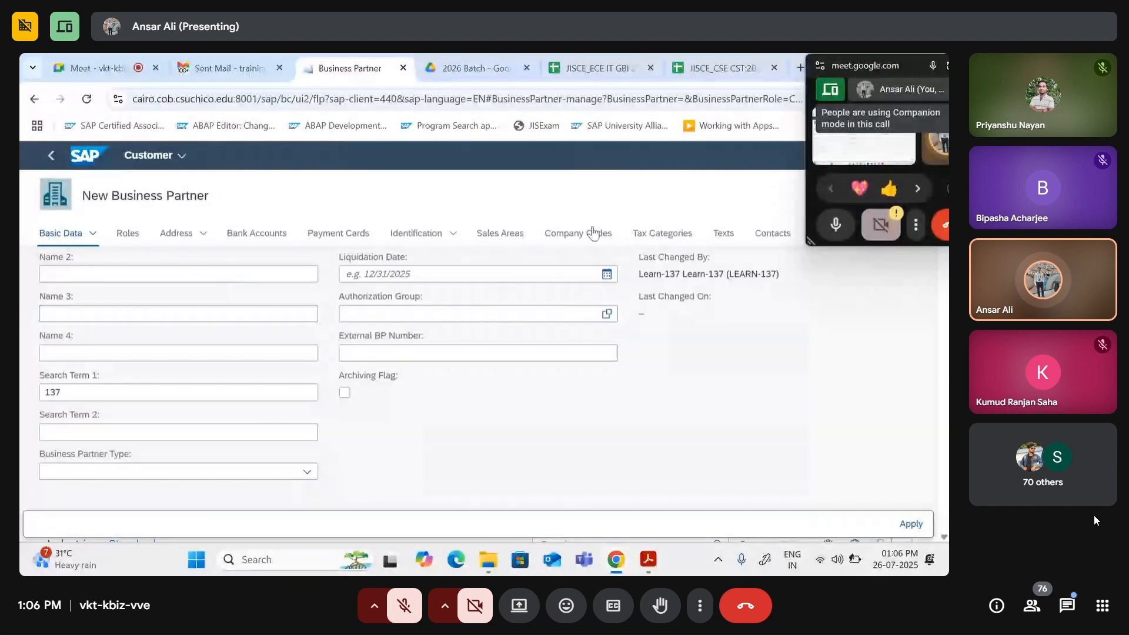
scroll(576, 311, up, 2)
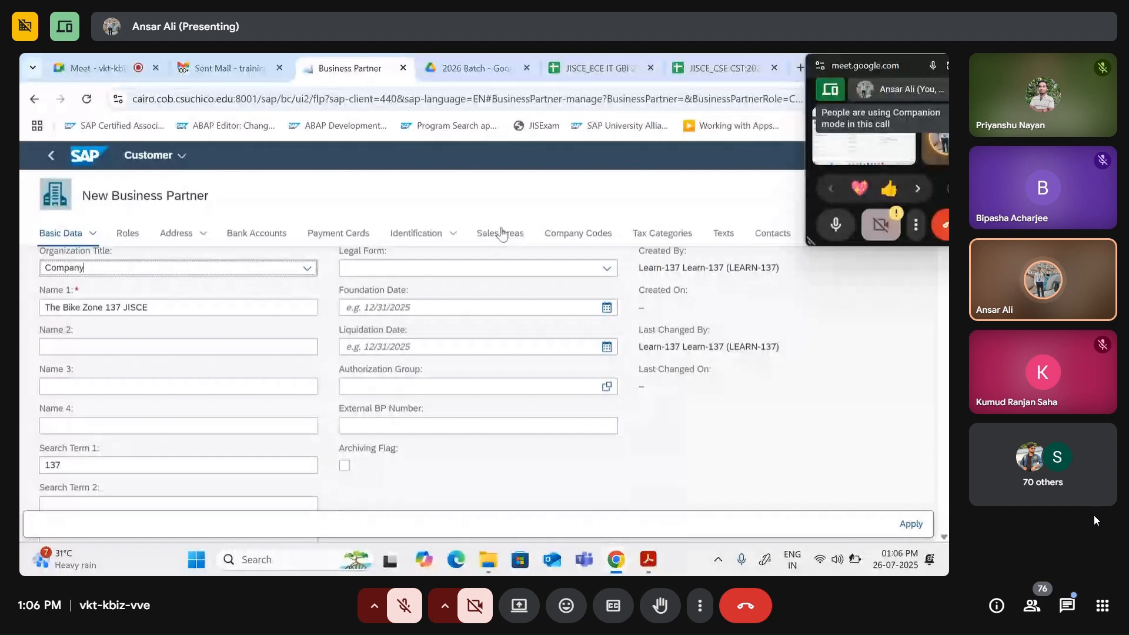
scroll(494, 240, down, 5)
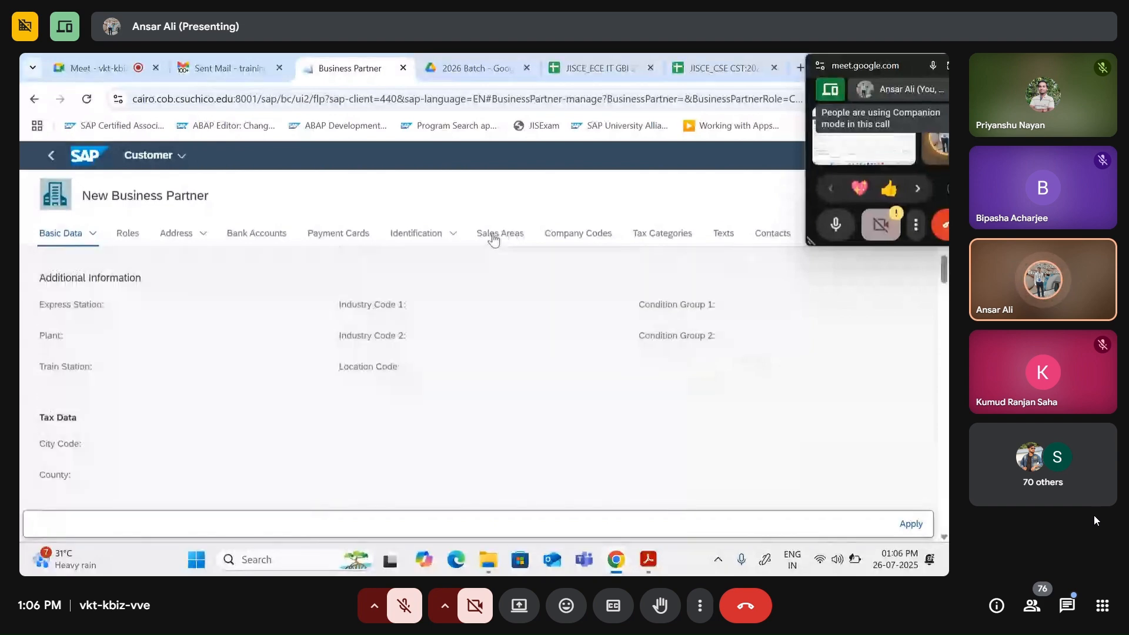
click(494, 235)
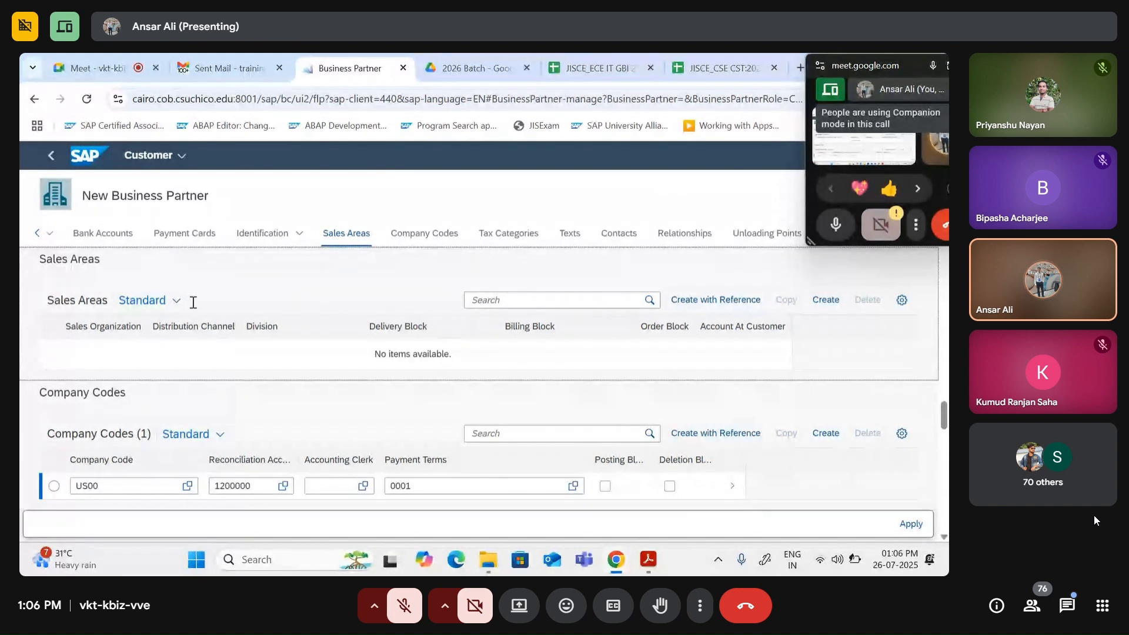
click(825, 301)
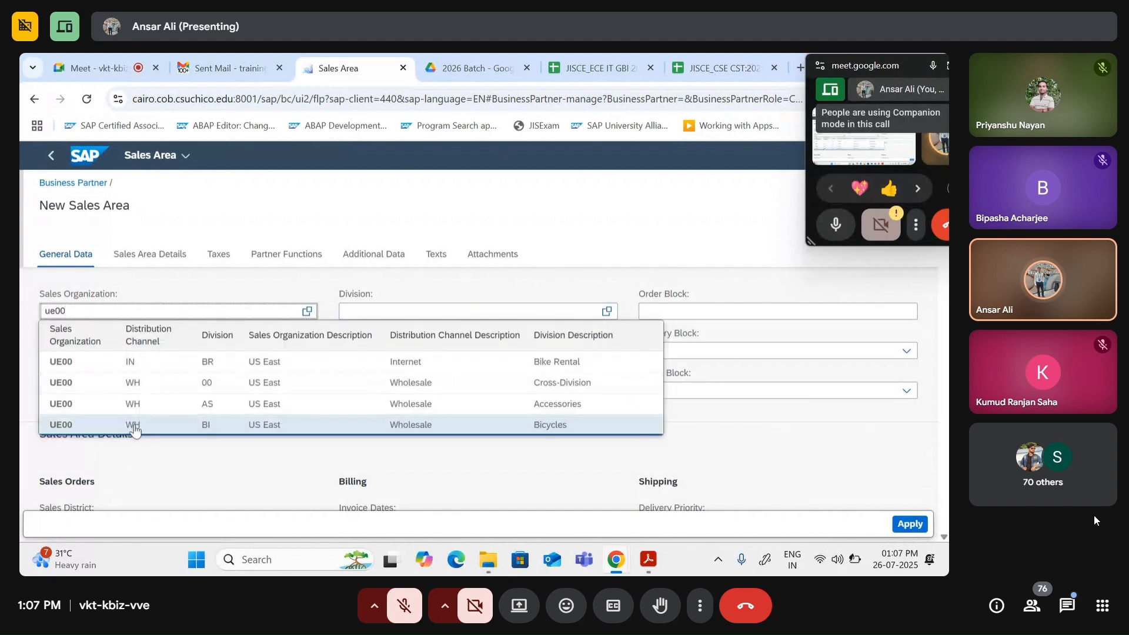
Step: Choose the UE00 / WH / BI sales area suggestion, then trim the Sales Organization entry
click(134, 426)
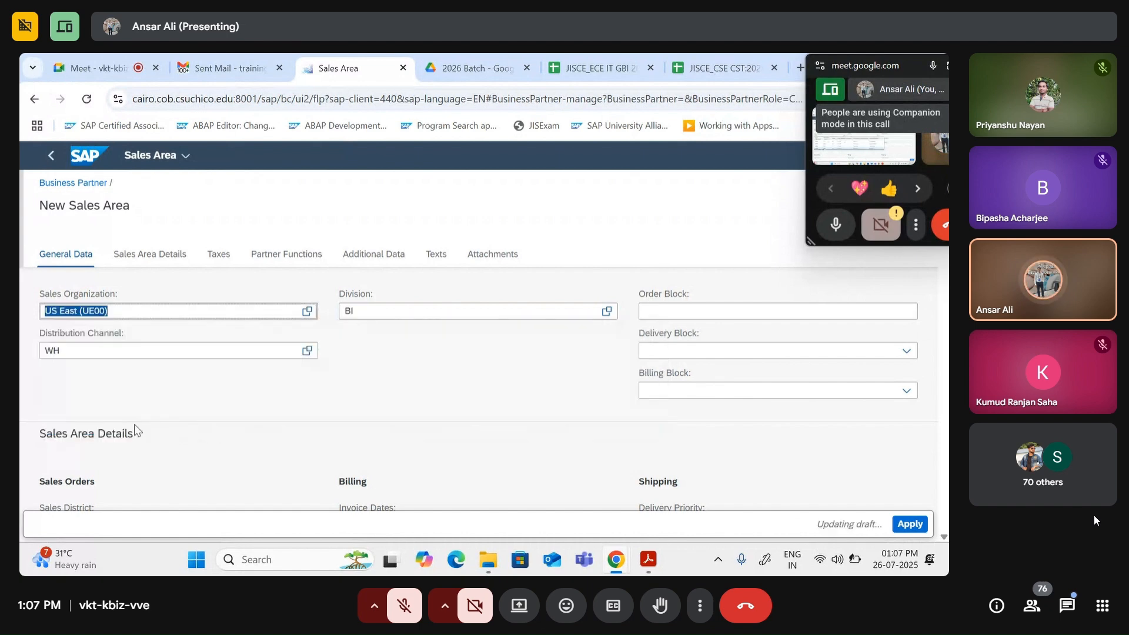
click(390, 313)
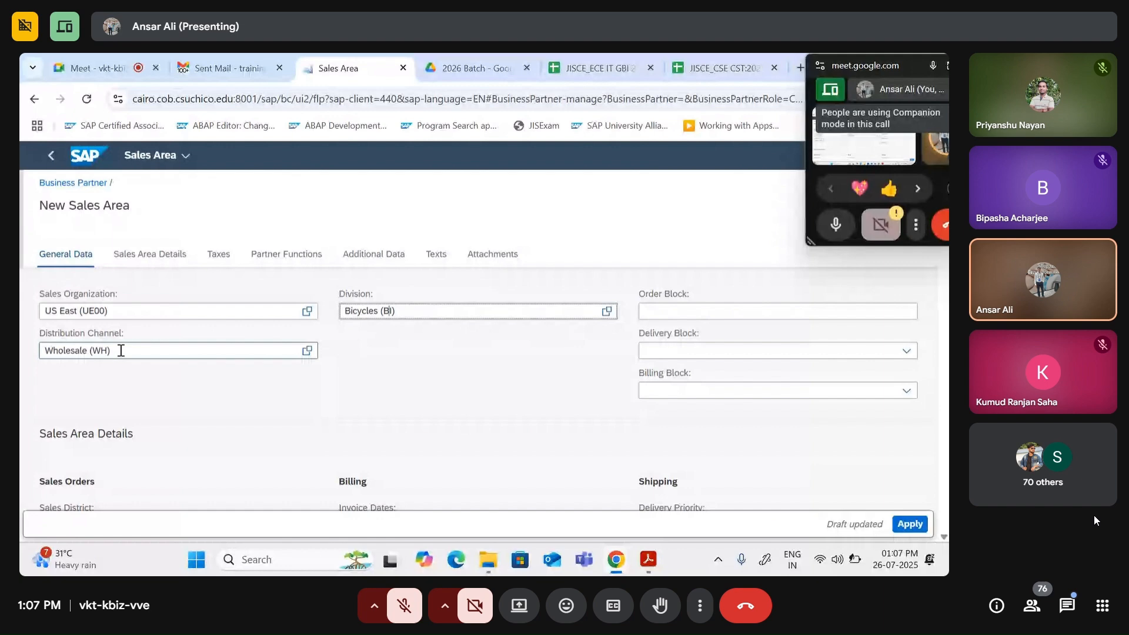
click(139, 309)
key(BackSpace)
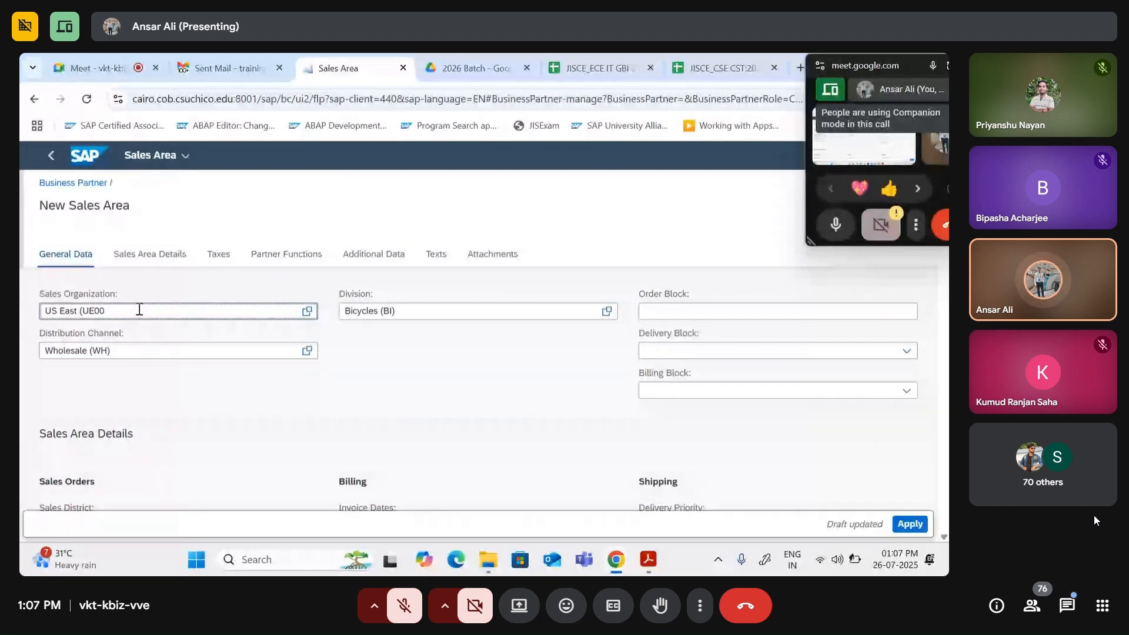
click(139, 351)
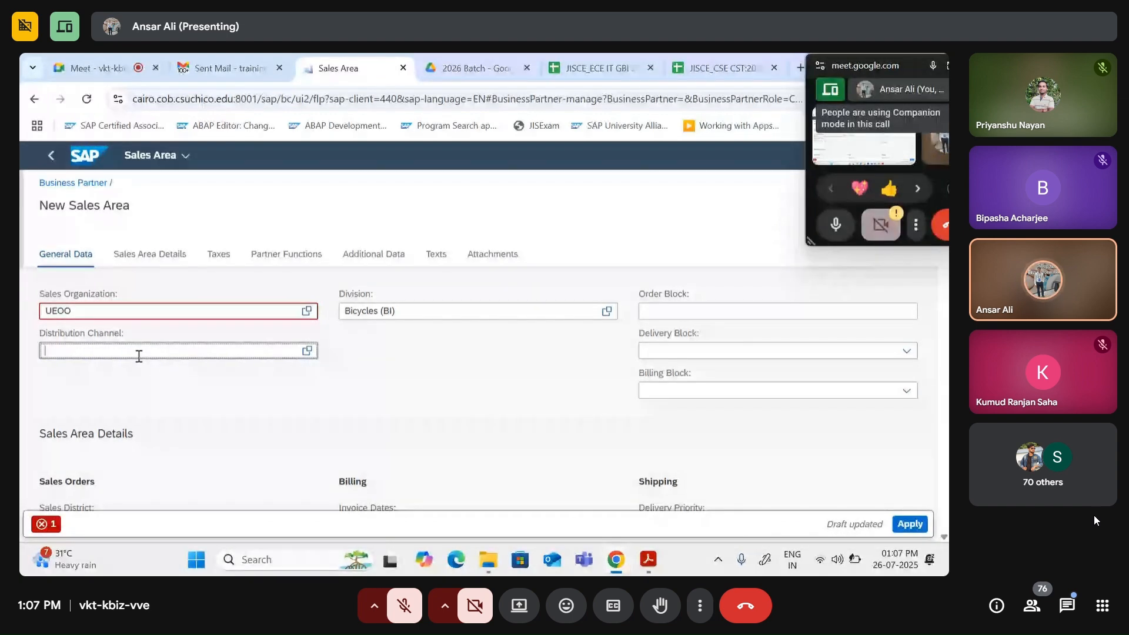
Step: Clear the Division and Sales Organization entries and reselect UE00 US East / Wholesale / Bicycles
click(419, 311)
key(BackSpace)
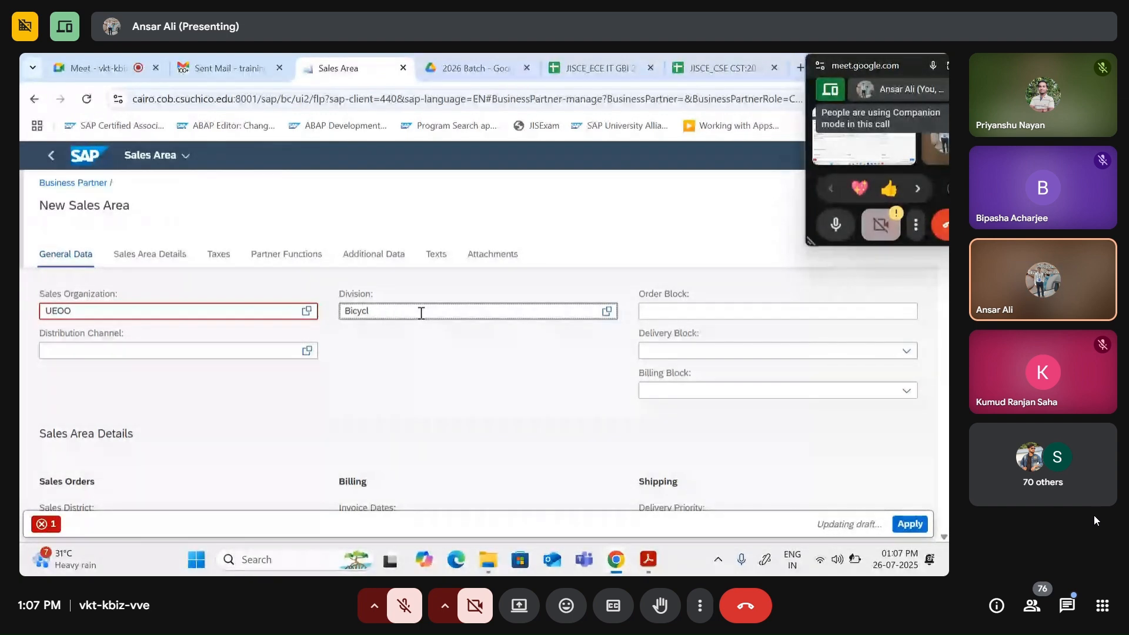
key(BackSpace)
key(BackSpace)
key(BackSpace)
key(BackSpace)
key(BackSpace)
key(BackSpace)
click(89, 310)
key(BackSpace)
key(BackSpace)
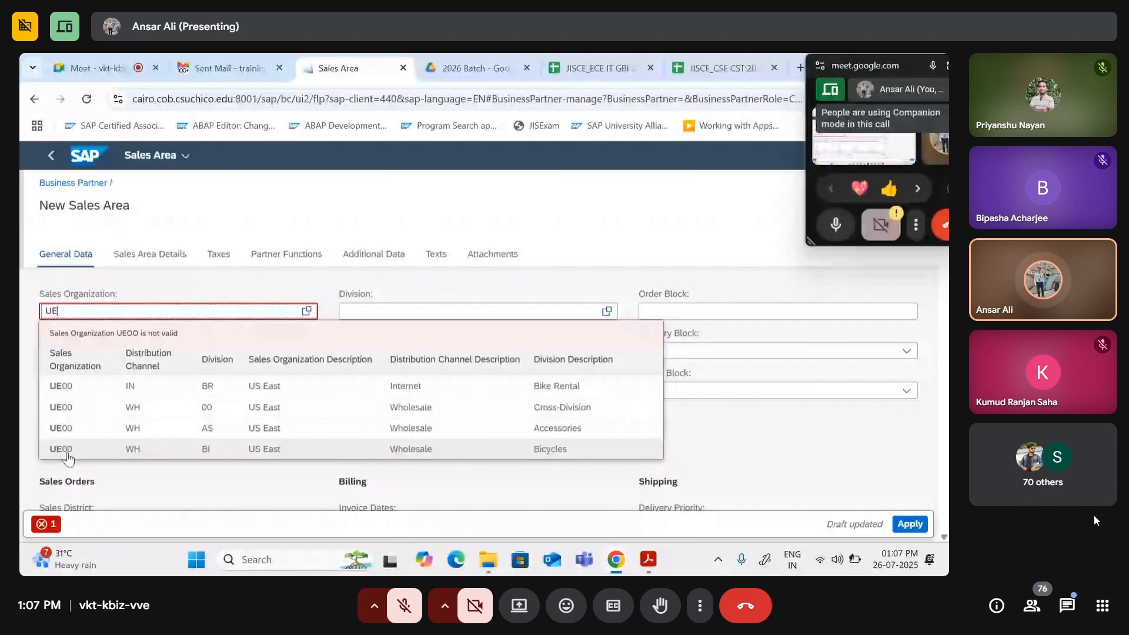
click(149, 449)
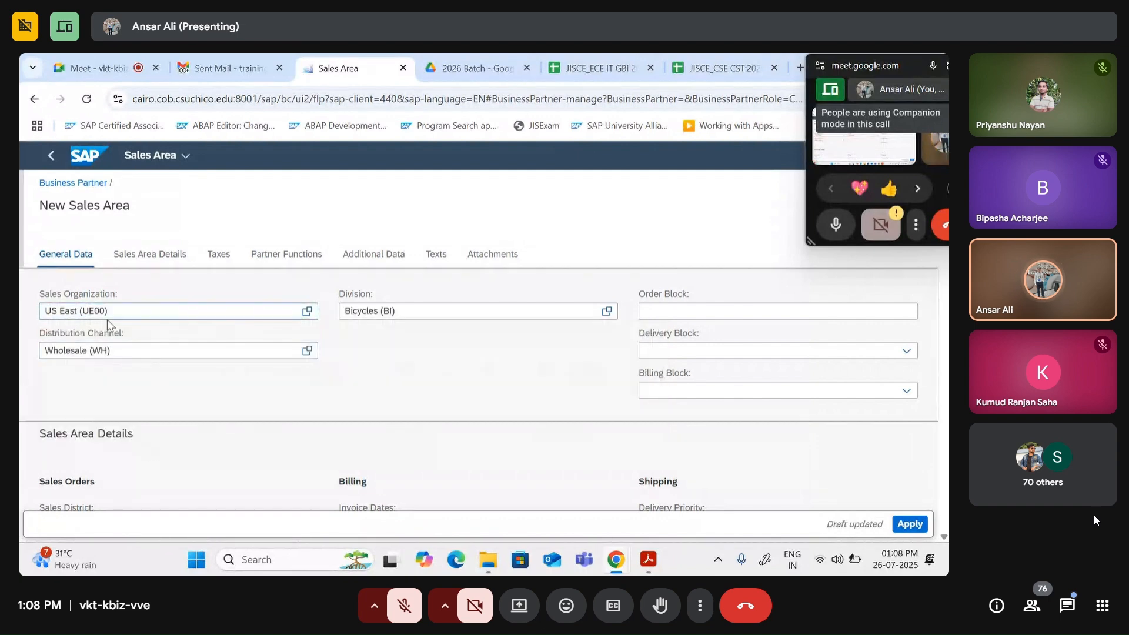
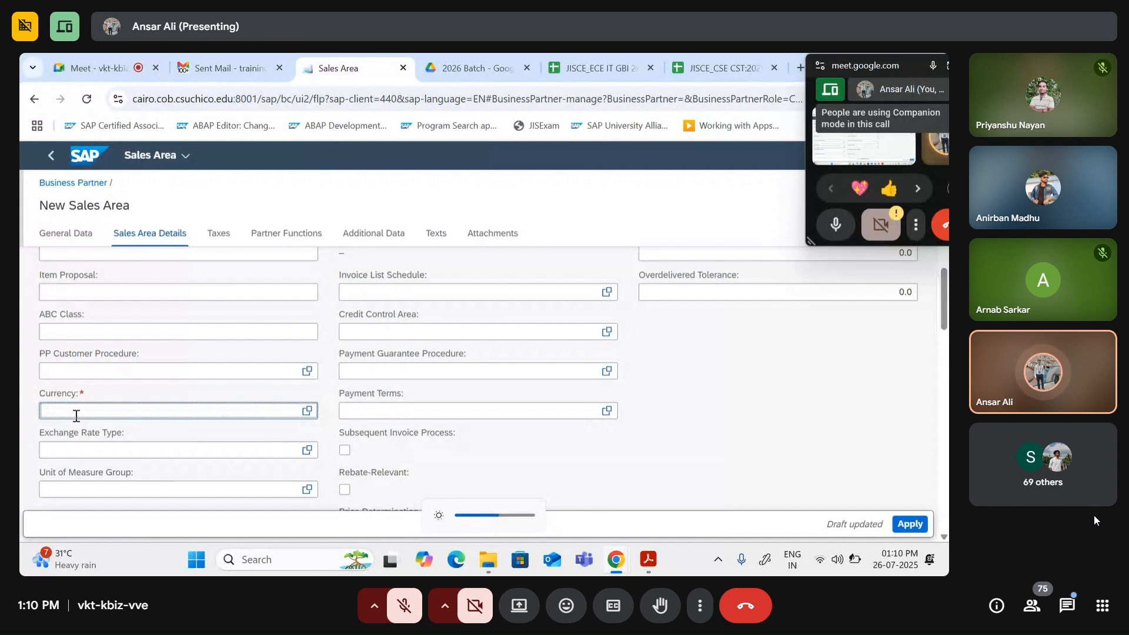
Step: Set the sales area currency to (Internal) United States Dollar (USD) from the 'us' suggestions
text(us)
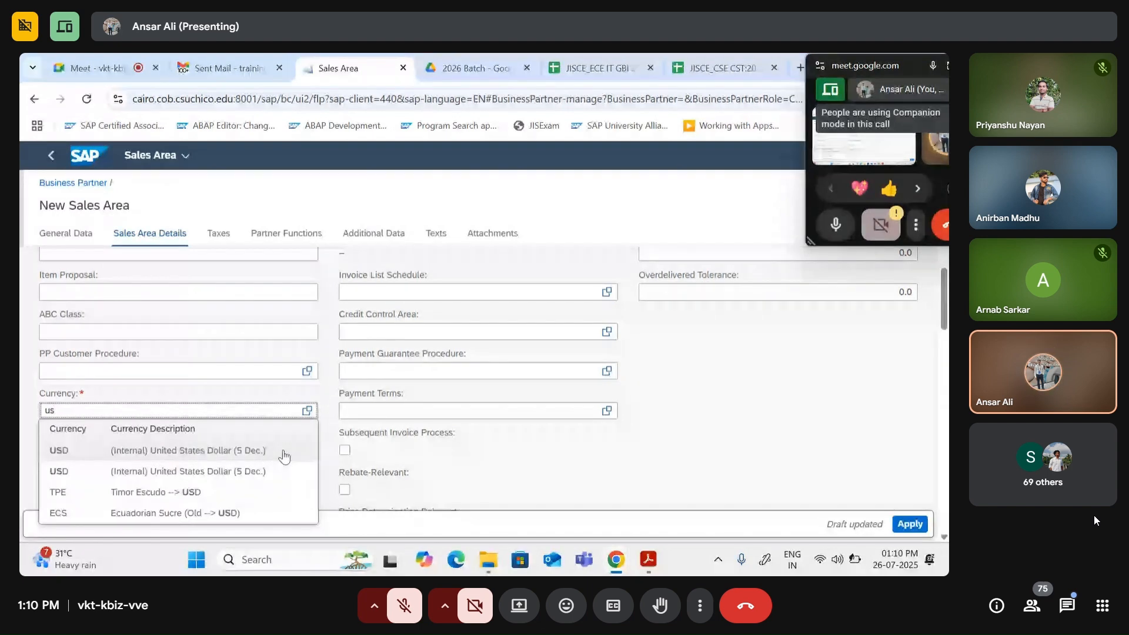
click(129, 456)
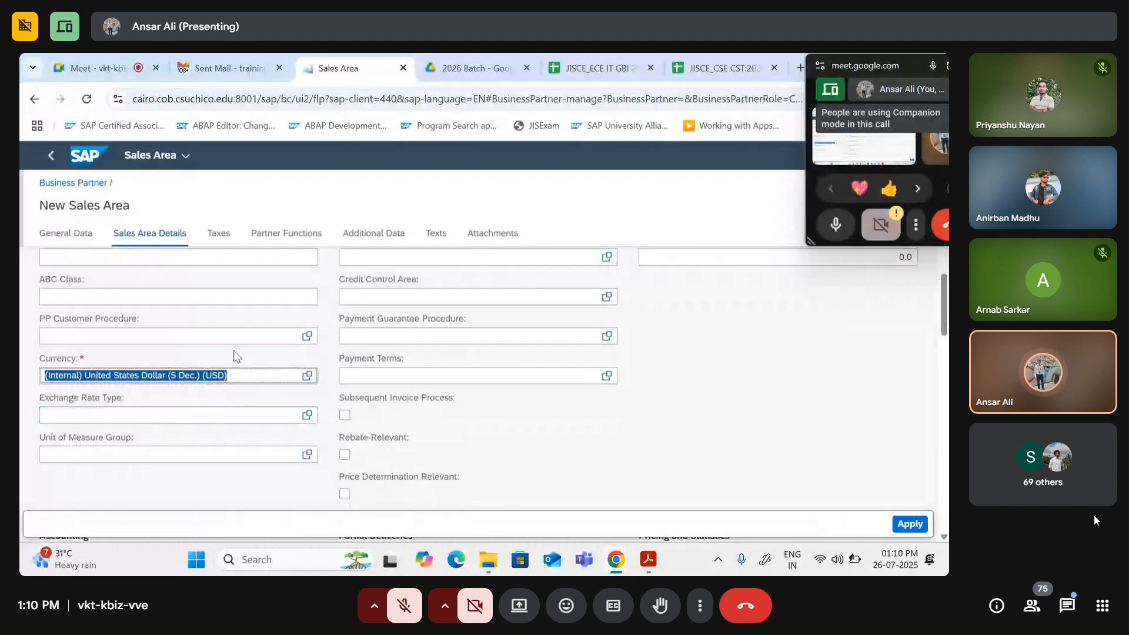
scroll(212, 367, down, 1)
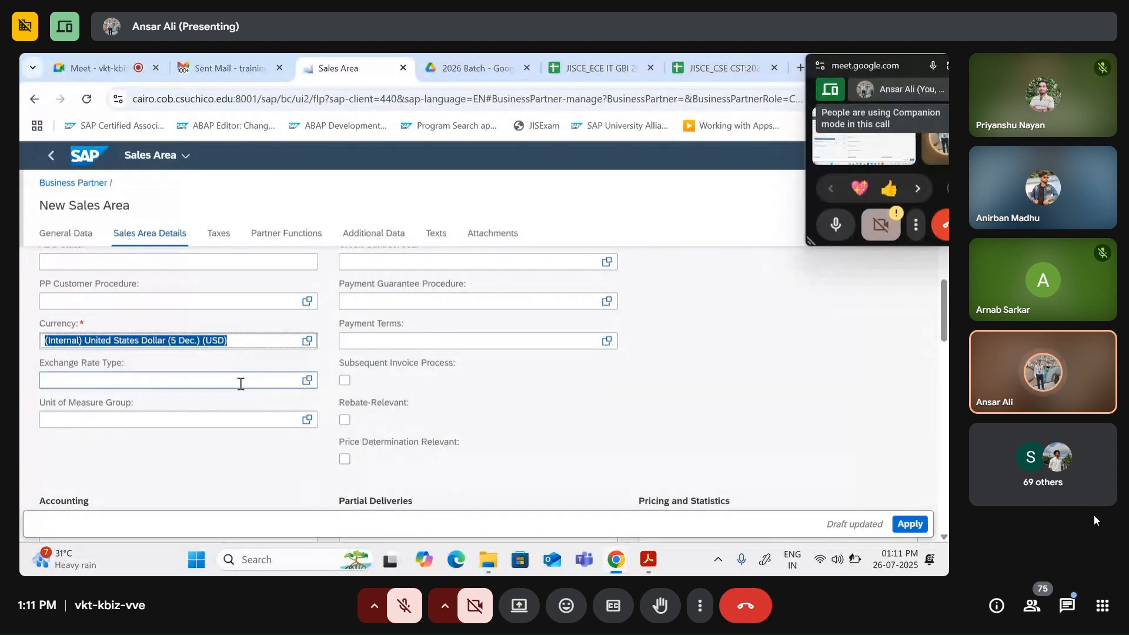
scroll(362, 411, up, 3)
scroll(362, 411, down, 6)
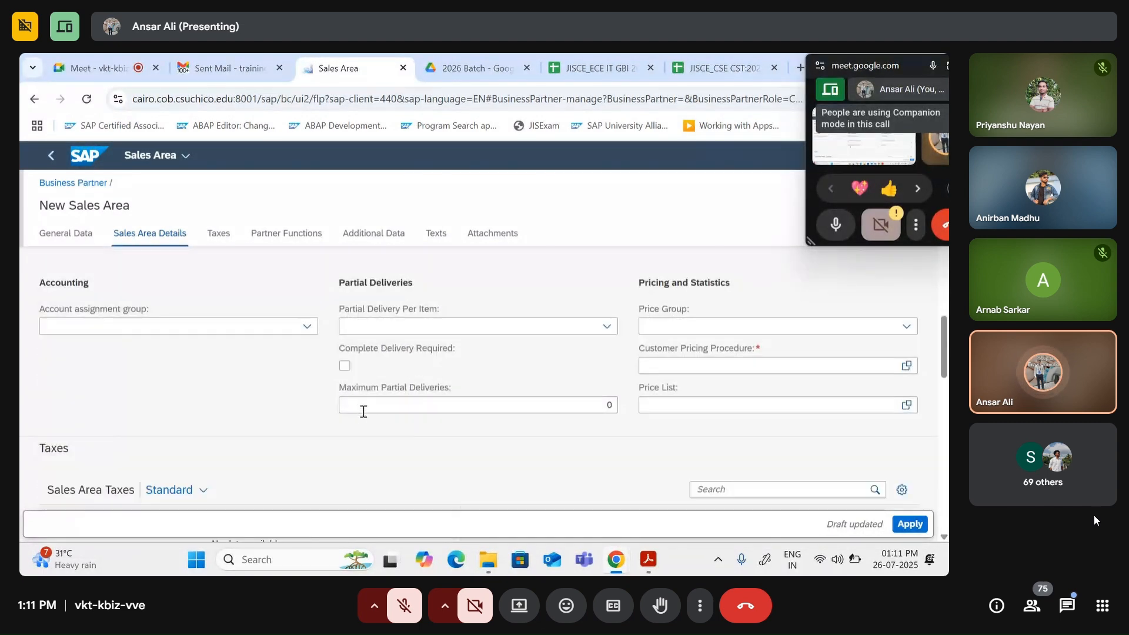
scroll(329, 418, up, 8)
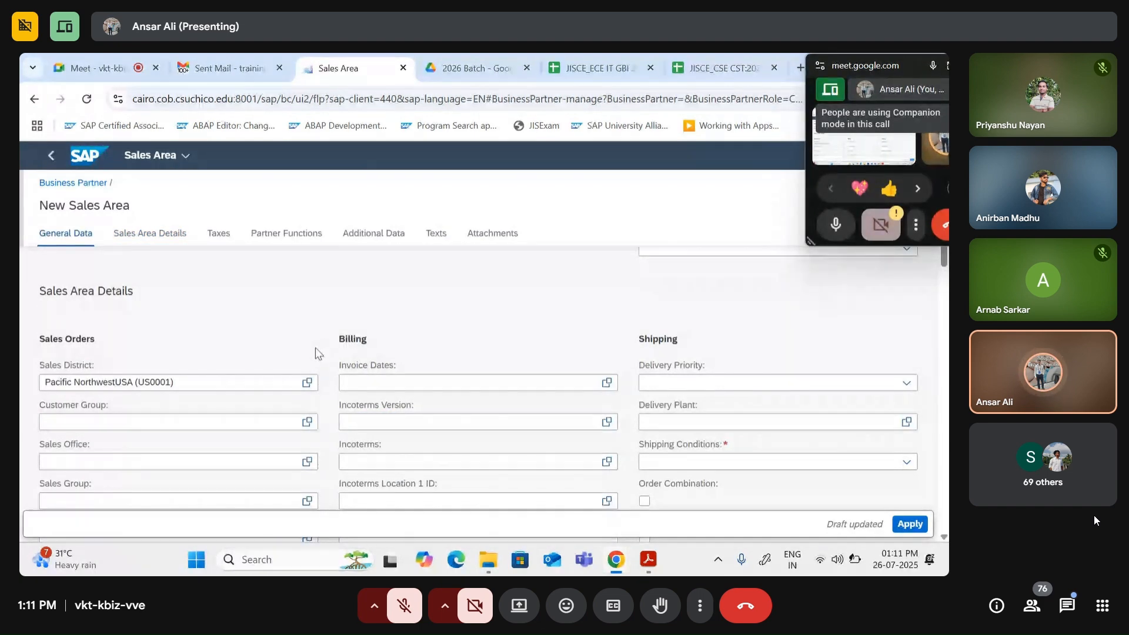
scroll(419, 385, down, 2)
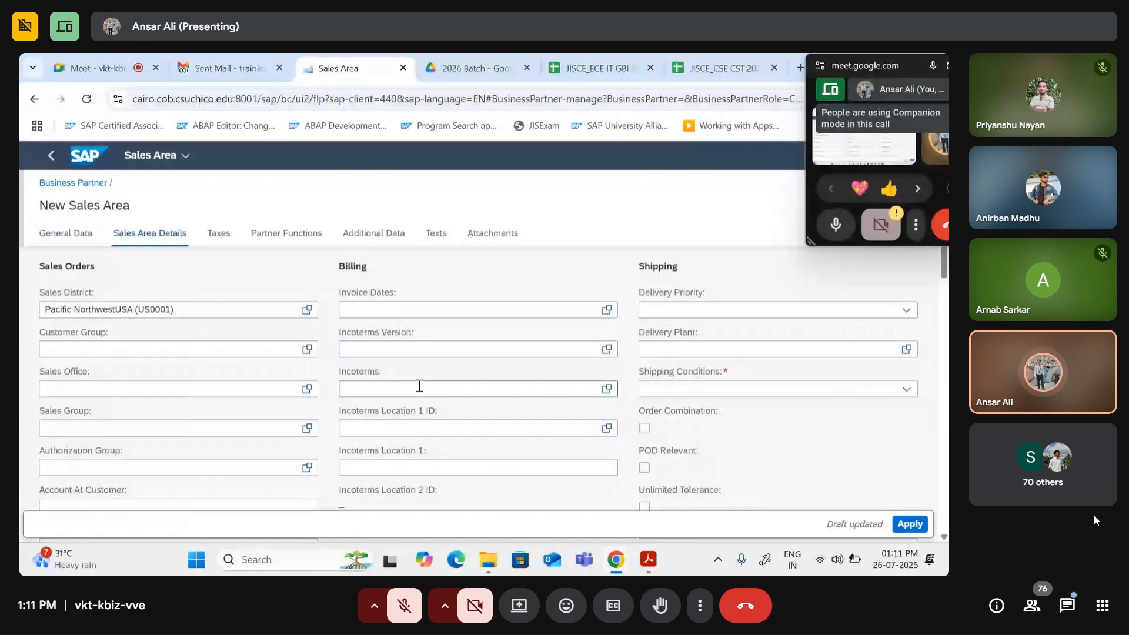
Step: Enter Incoterms FOB (Free on board) with Incoterms Location 1 Miami
click(376, 389)
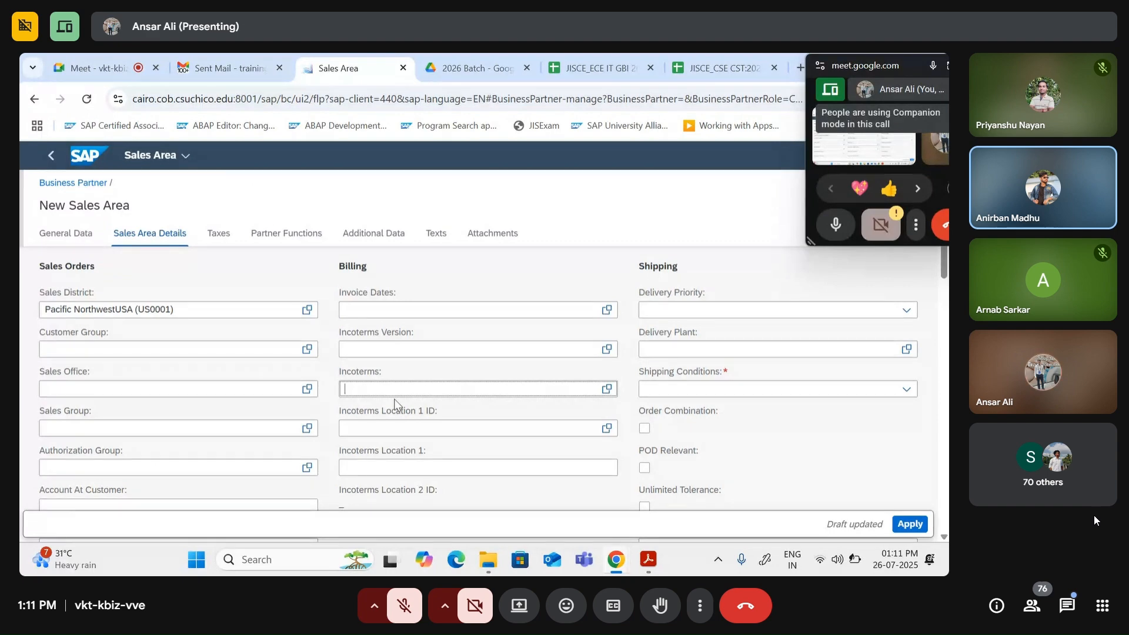
text(f)
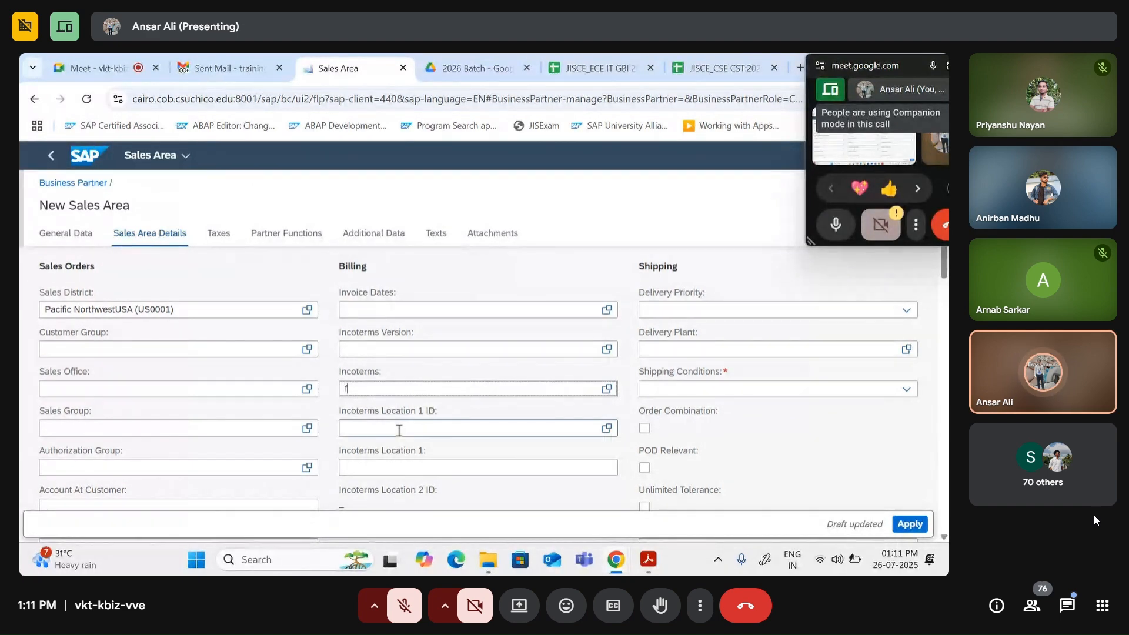
text(ob)
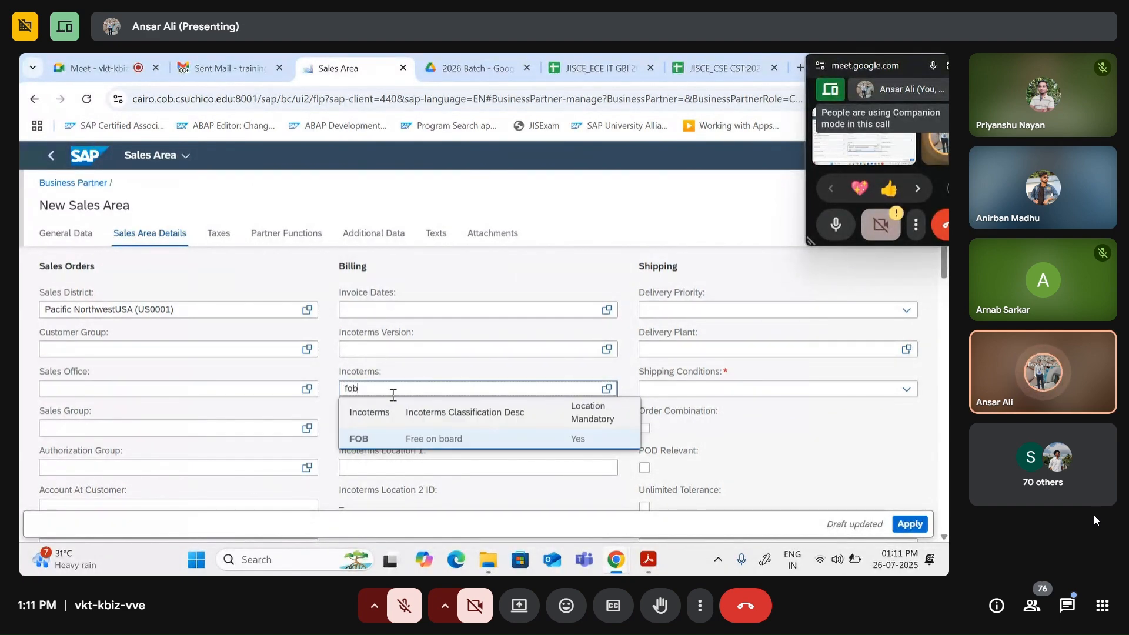
click(397, 446)
scroll(403, 412, down, 1)
triple_click(418, 351)
scroll(412, 355, down, 1)
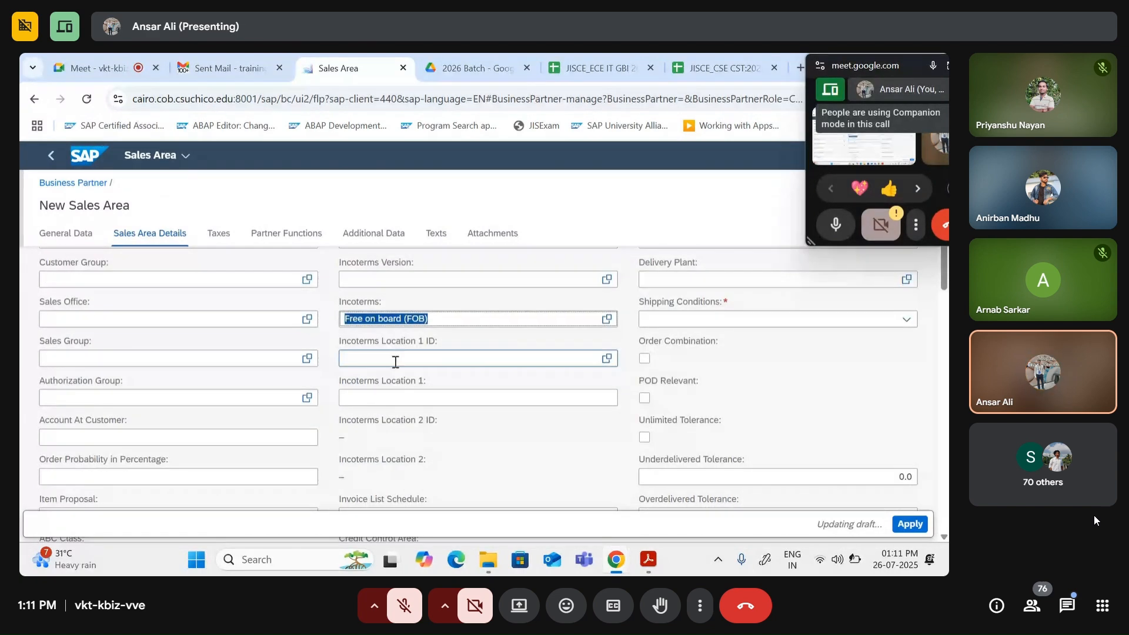
click(402, 397)
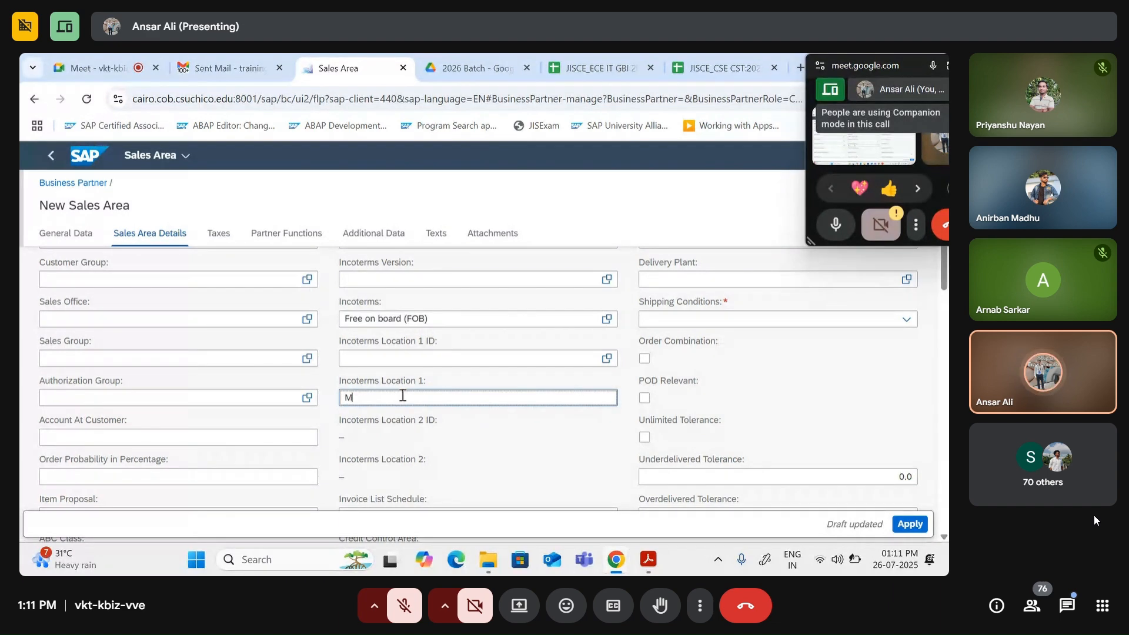
text(Miami)
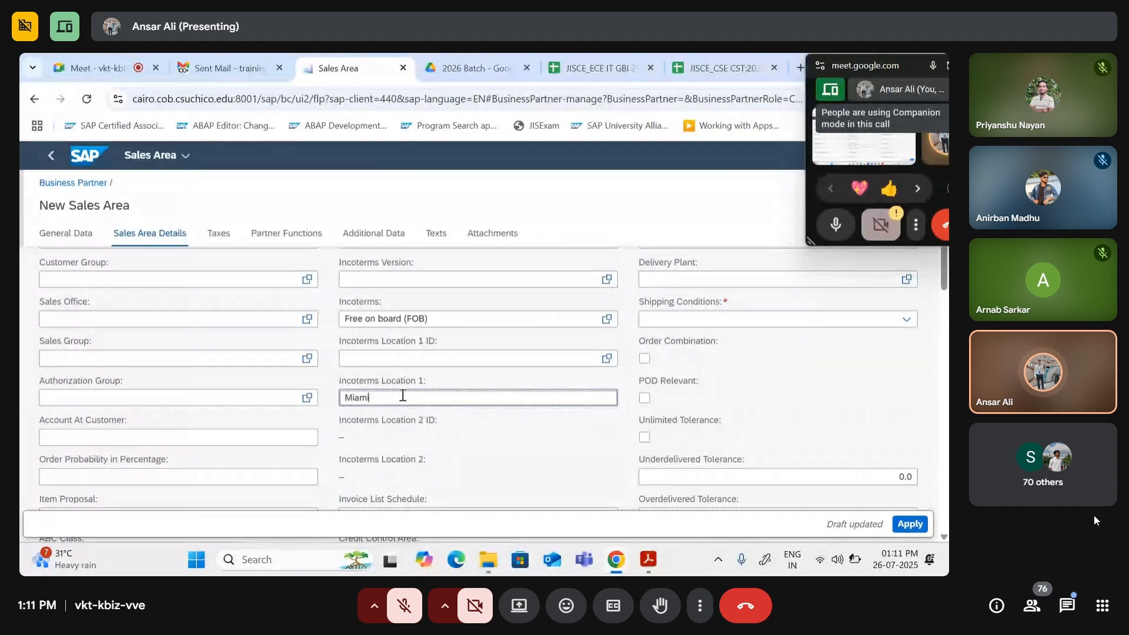
scroll(411, 388, down, 3)
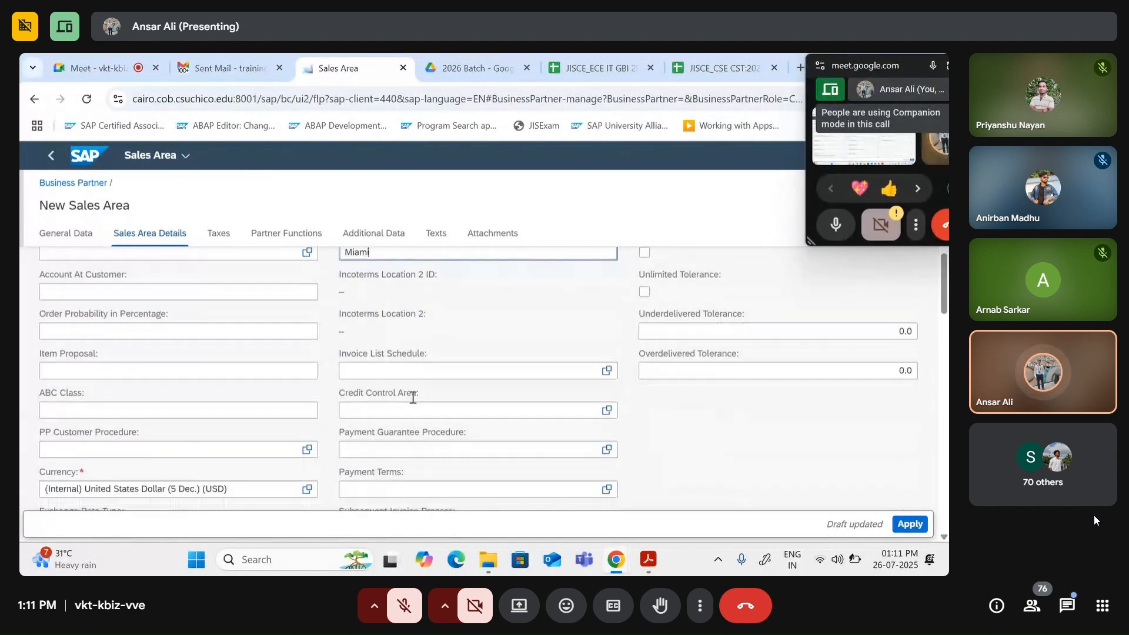
scroll(415, 507, down, 2)
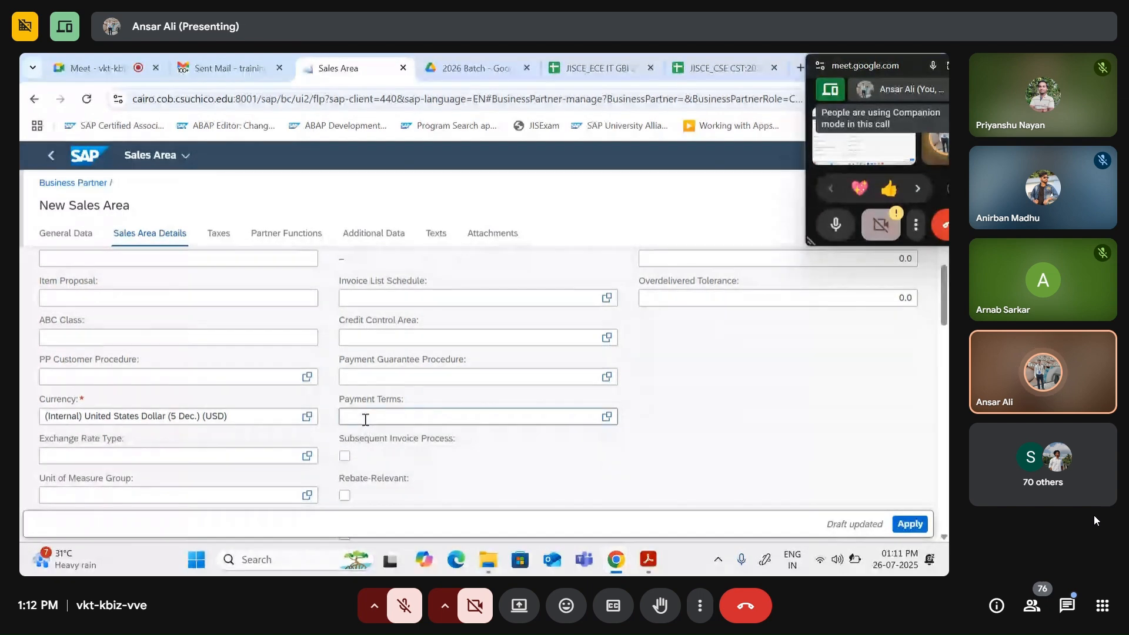
Step: Set the payment terms to 0001, Payable immediately Due net
scroll(365, 418, down, 1)
scroll(365, 419, down, 1)
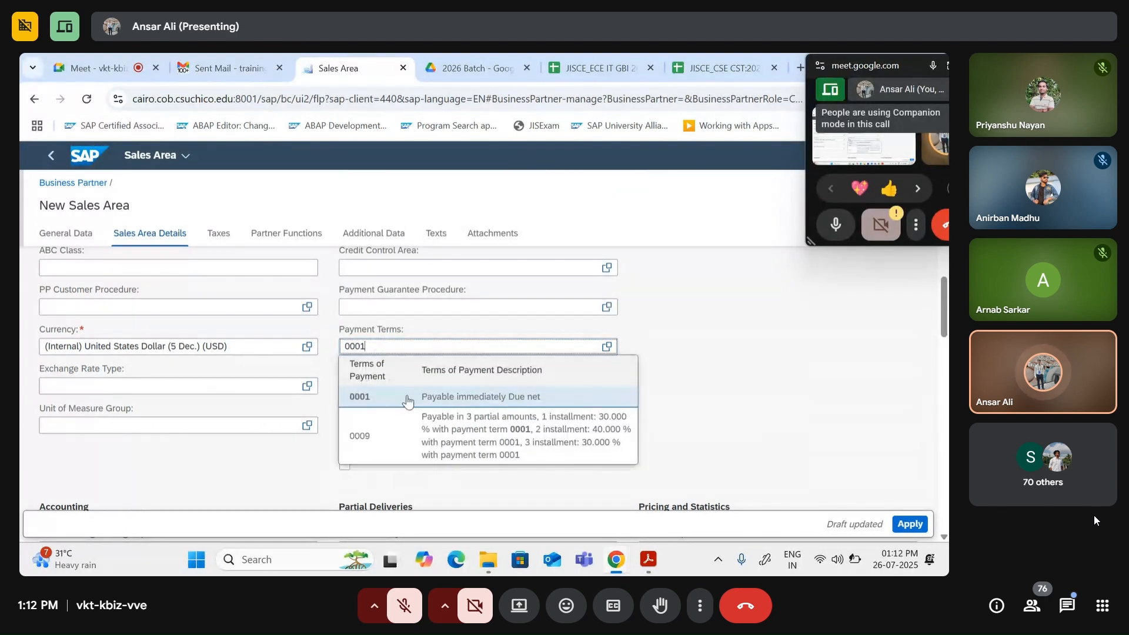
click(481, 397)
scroll(480, 401, down, 1)
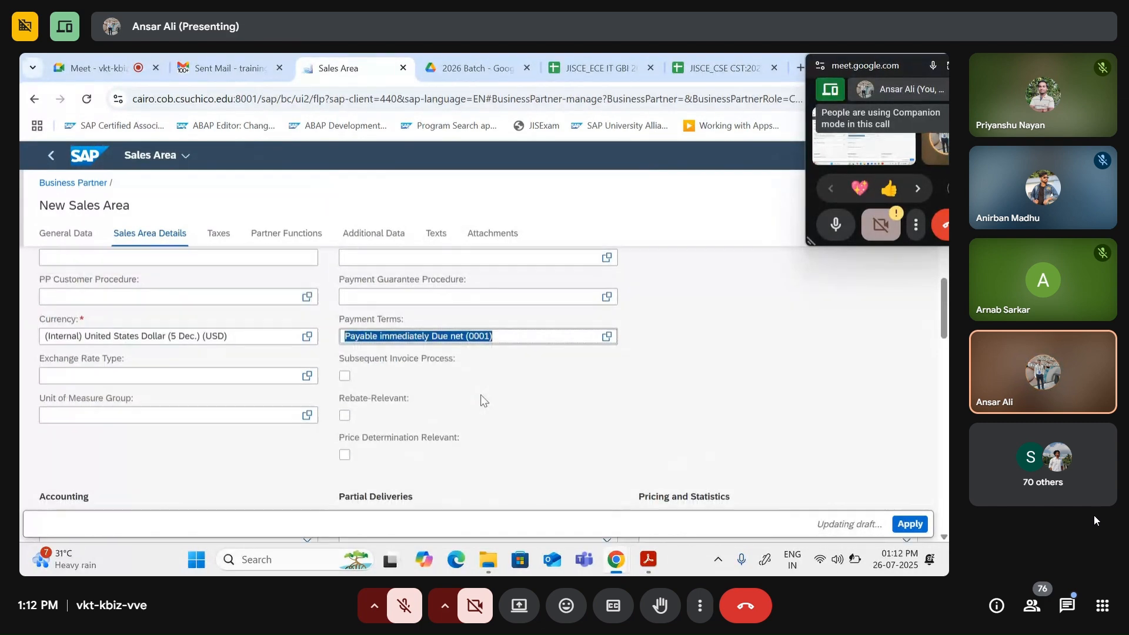
scroll(481, 400, up, 6)
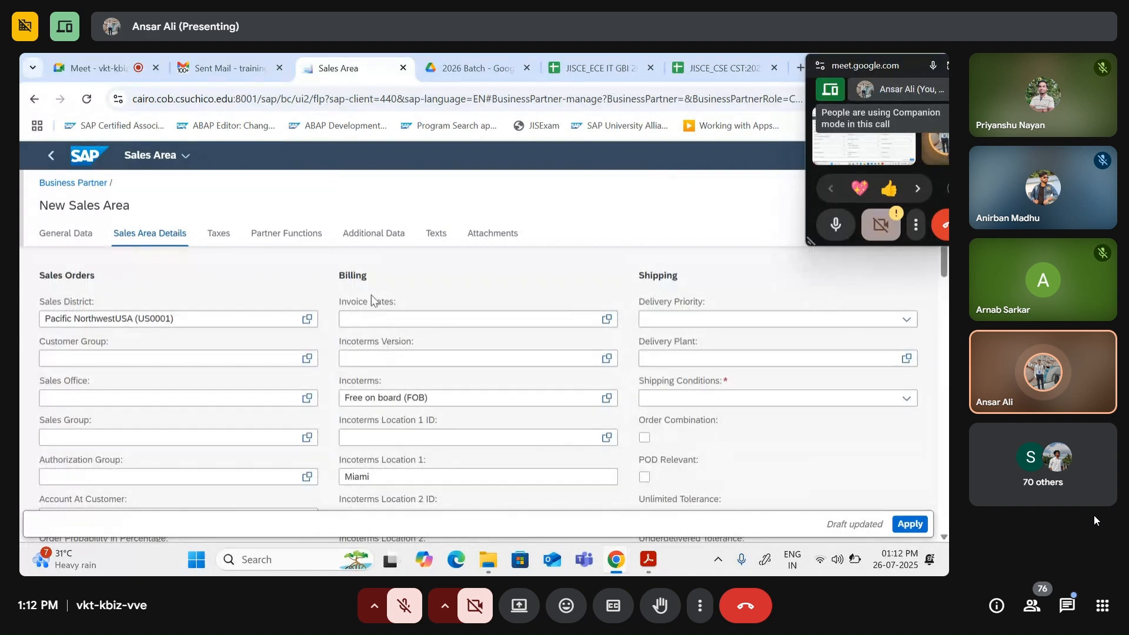
scroll(383, 369, down, 1)
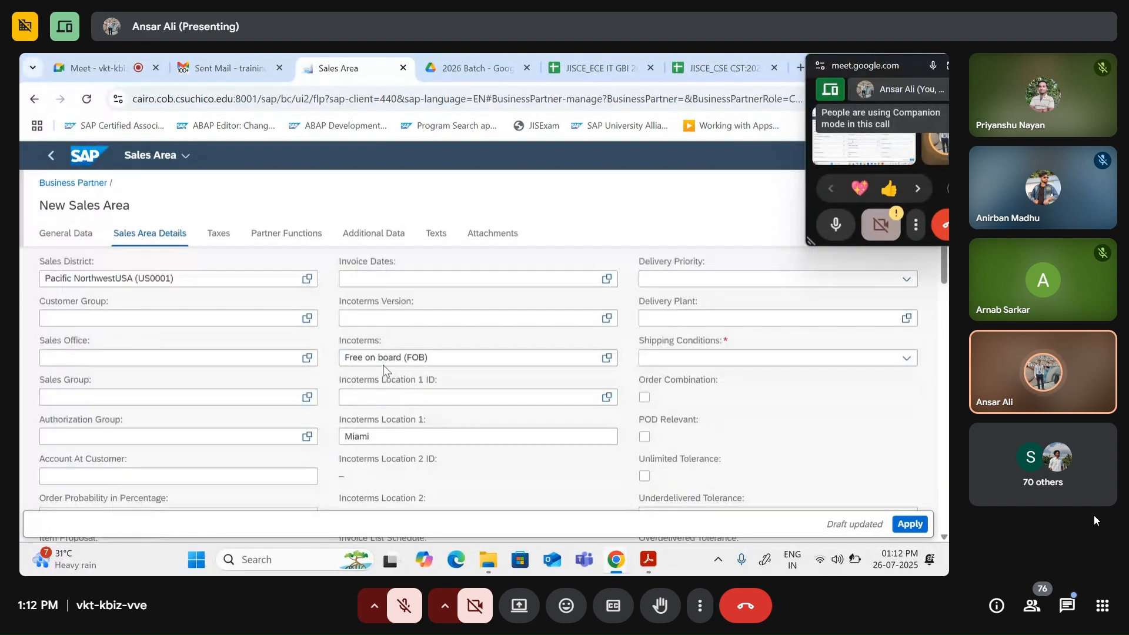
scroll(383, 369, down, 1)
scroll(434, 327, down, 6)
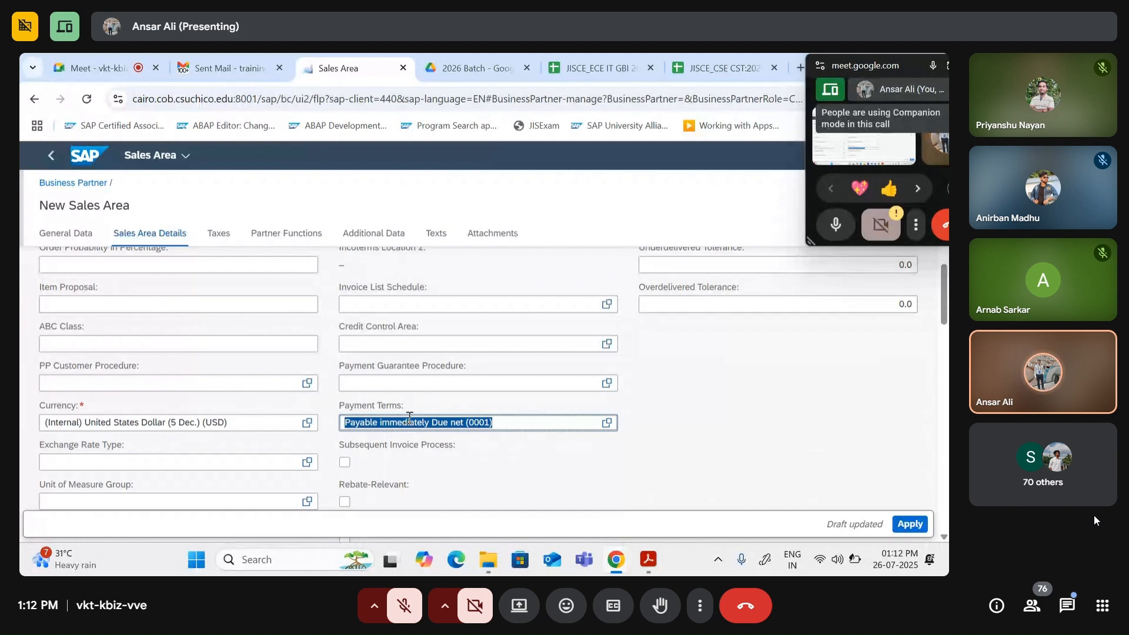
scroll(599, 394, up, 7)
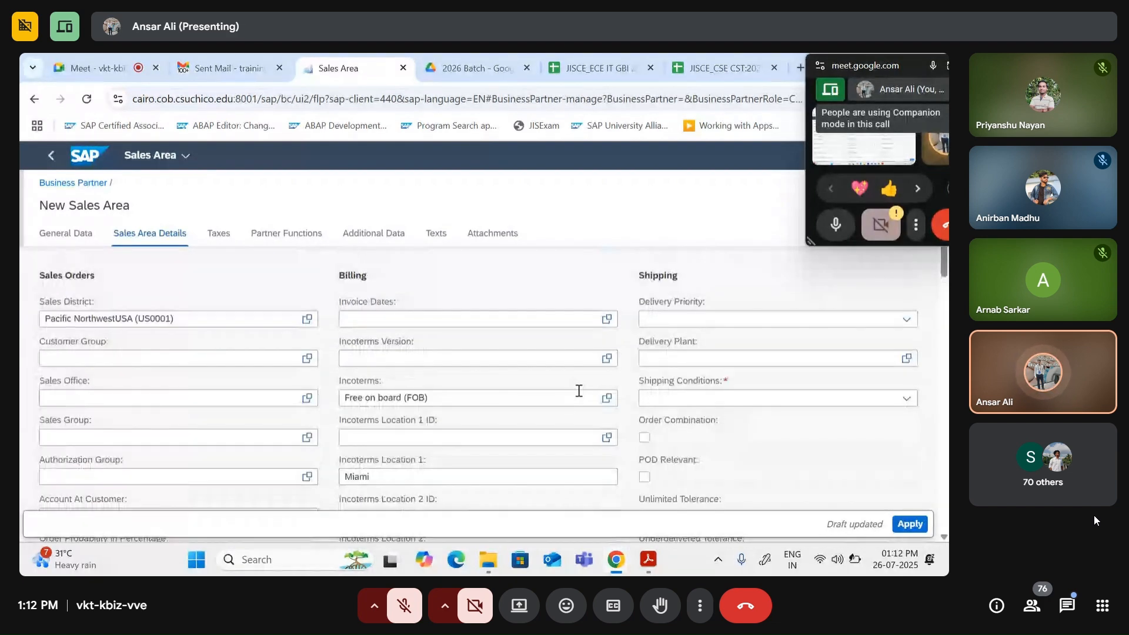
scroll(588, 390, up, 2)
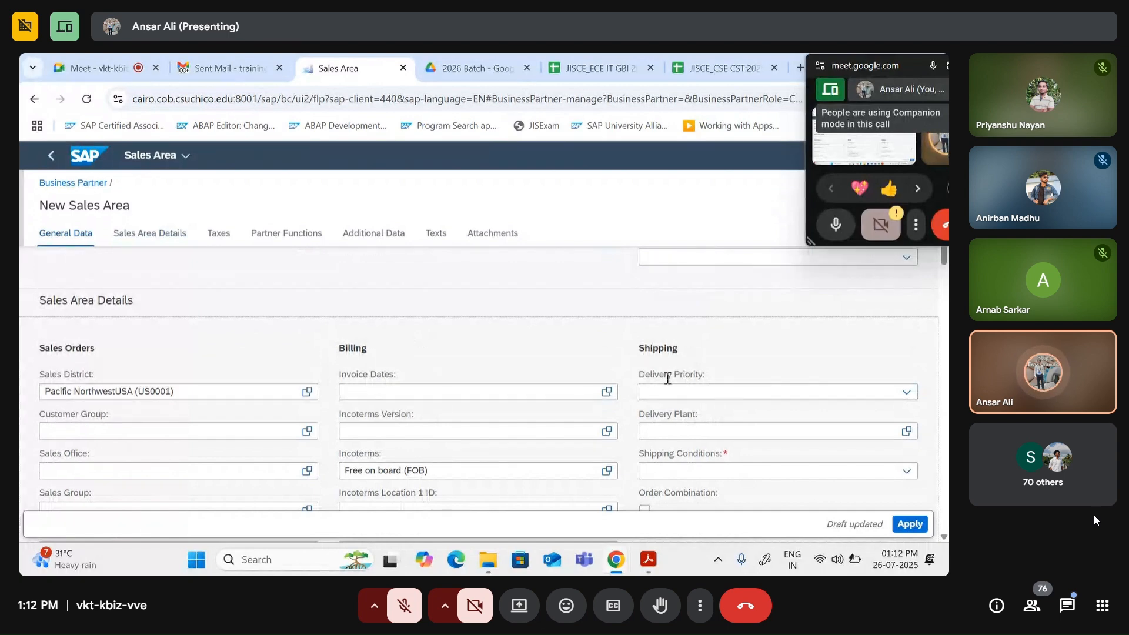
Step: Set the delivery priority to Normal item
click(907, 394)
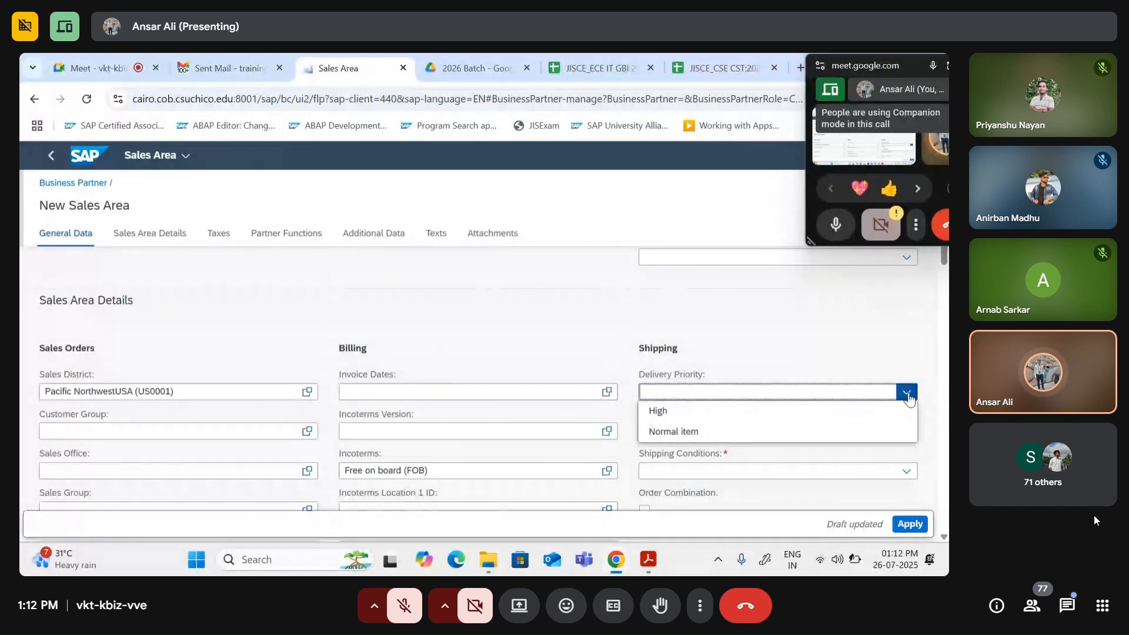
click(710, 435)
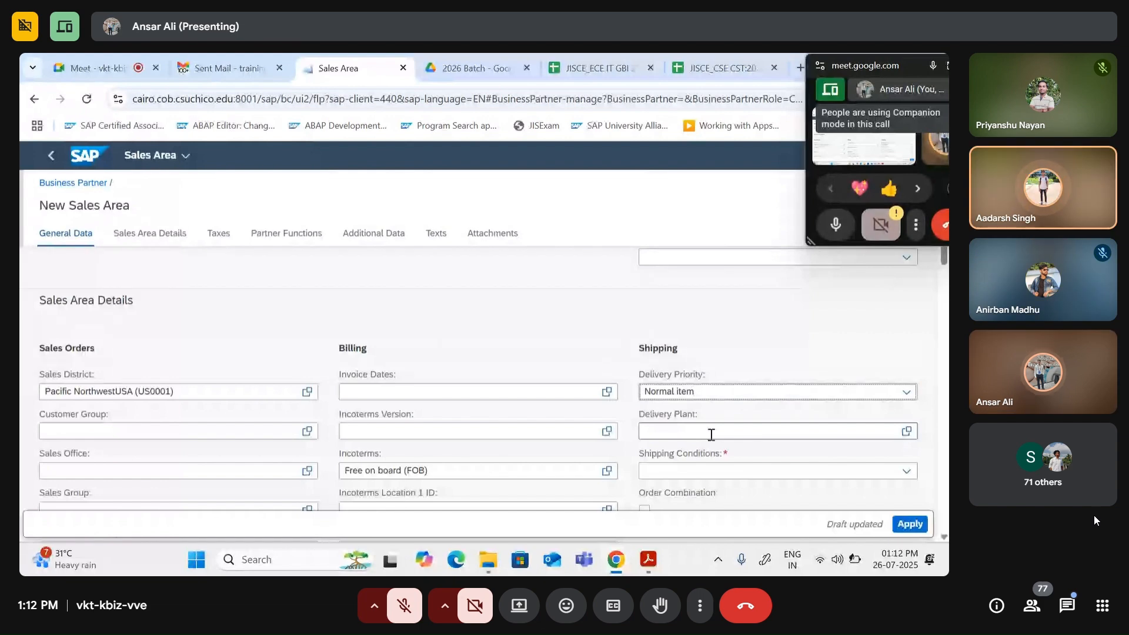
scroll(598, 414, down, 10)
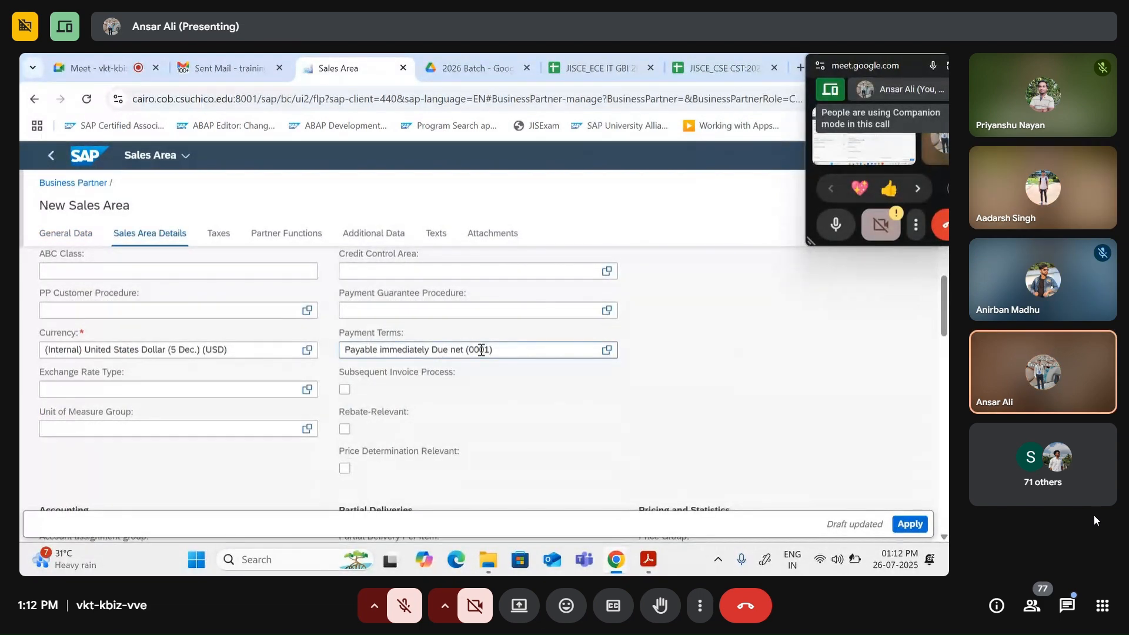
scroll(575, 368, up, 10)
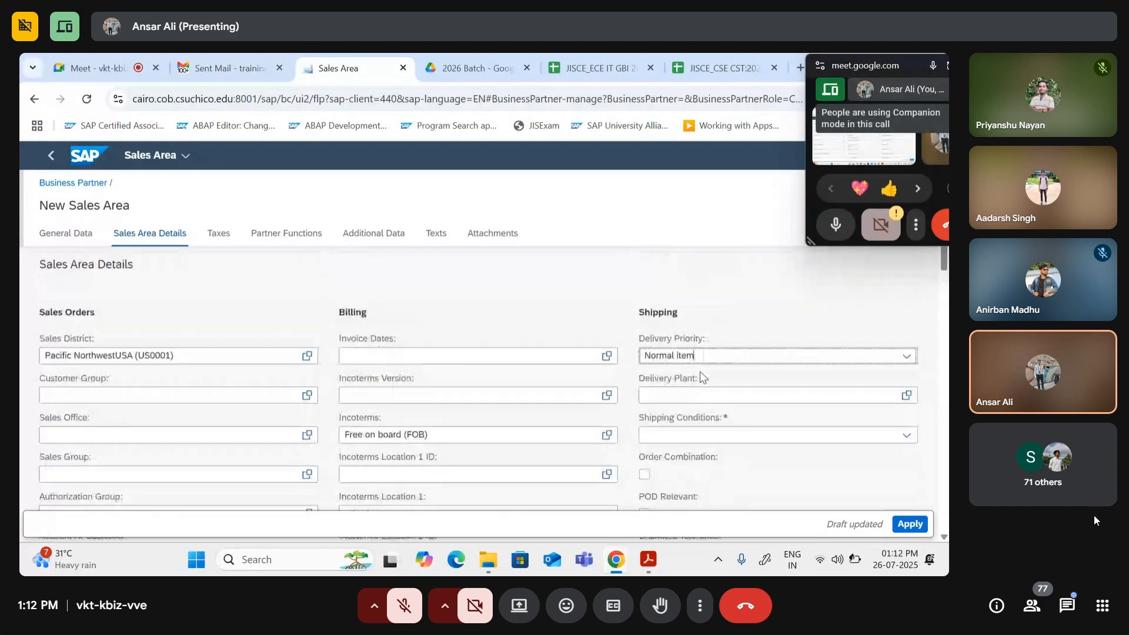
scroll(661, 374, down, 1)
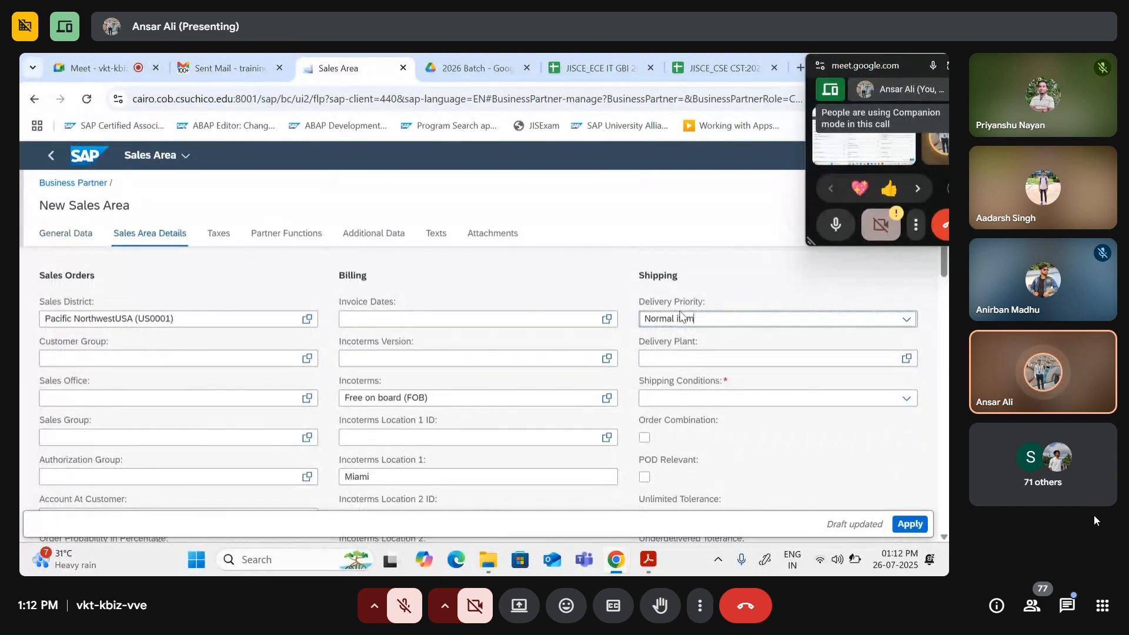
Step: Set delivery plant DC Miami (MI00) and Standard shipping conditions
click(680, 357)
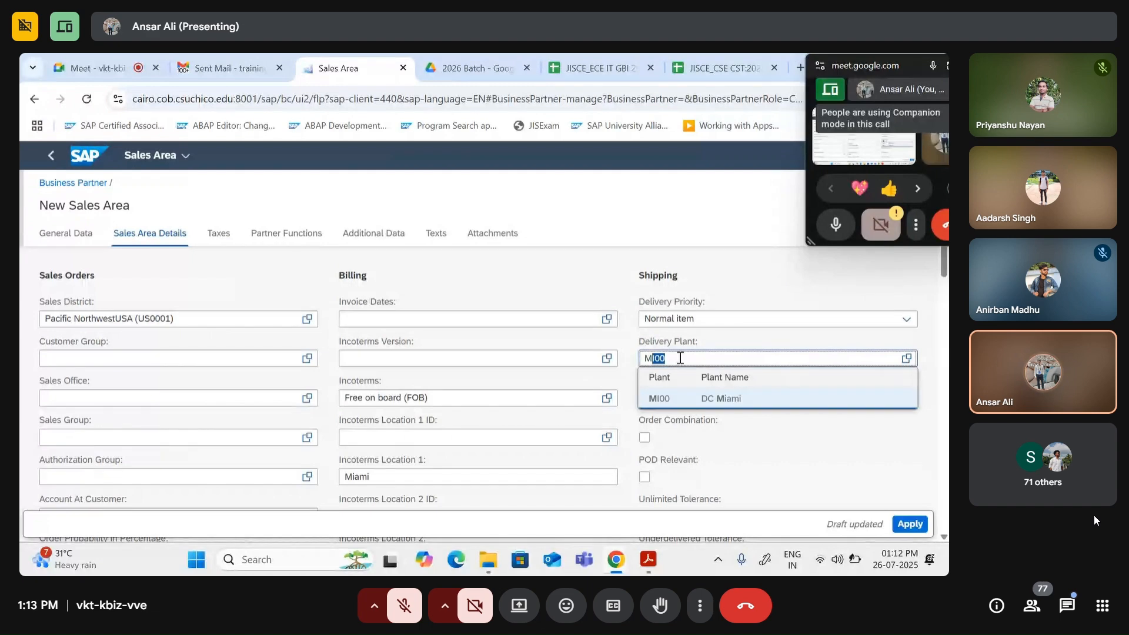
click(673, 403)
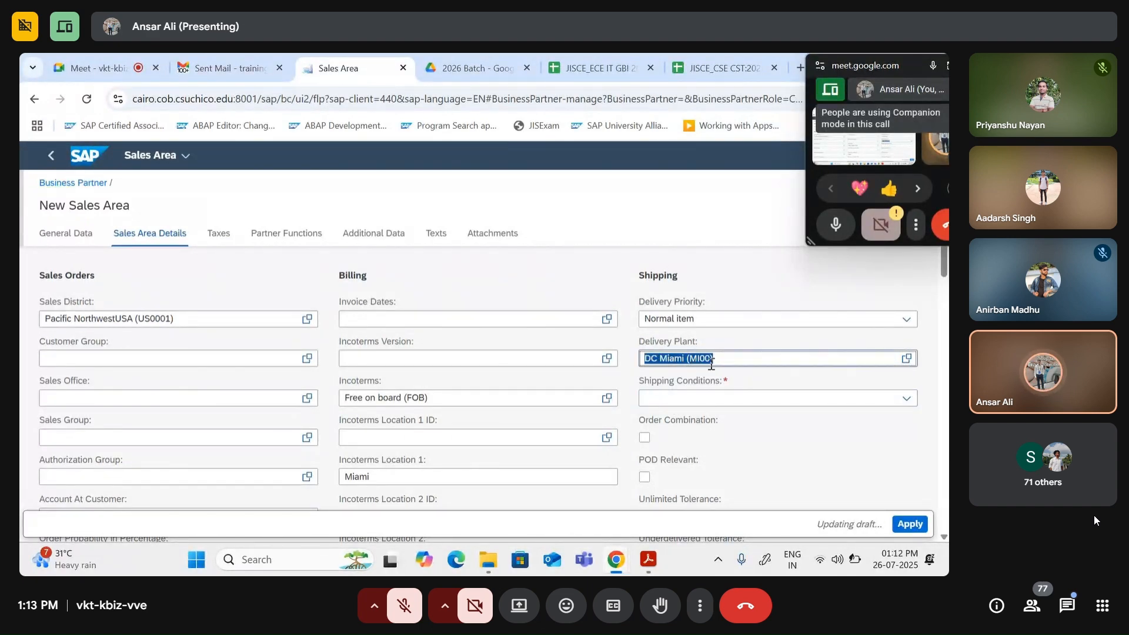
click(684, 398)
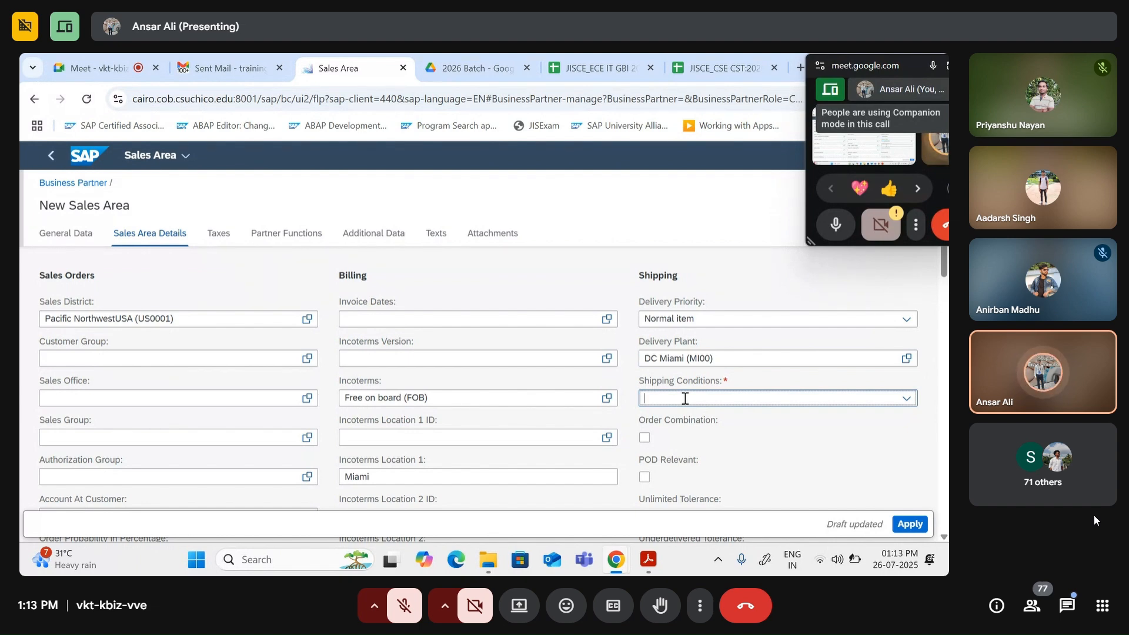
click(907, 399)
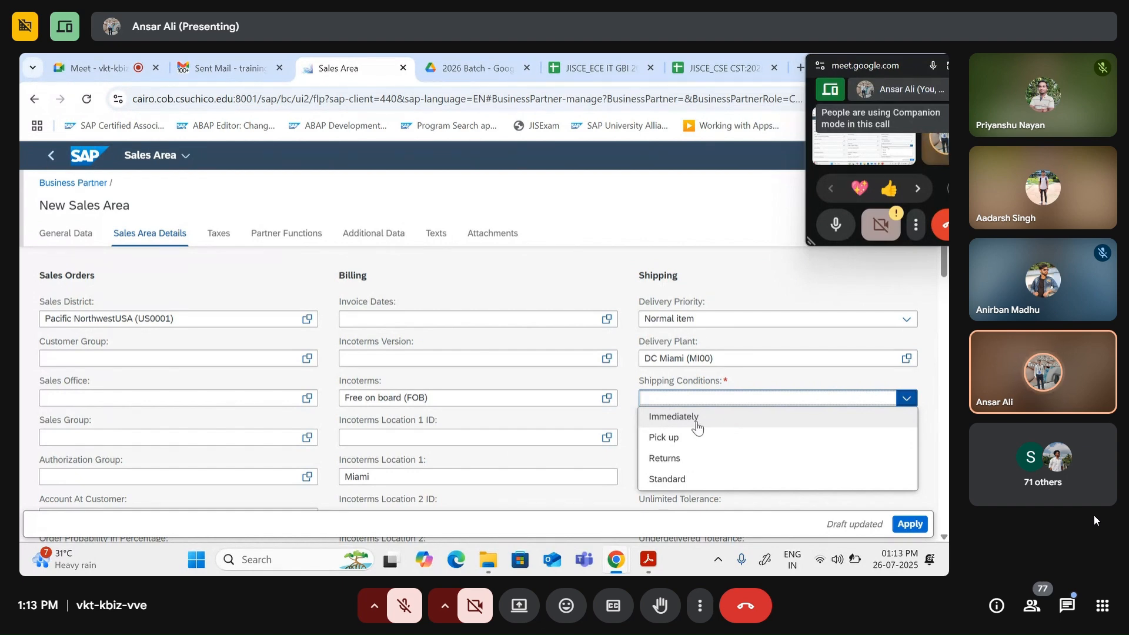
click(696, 482)
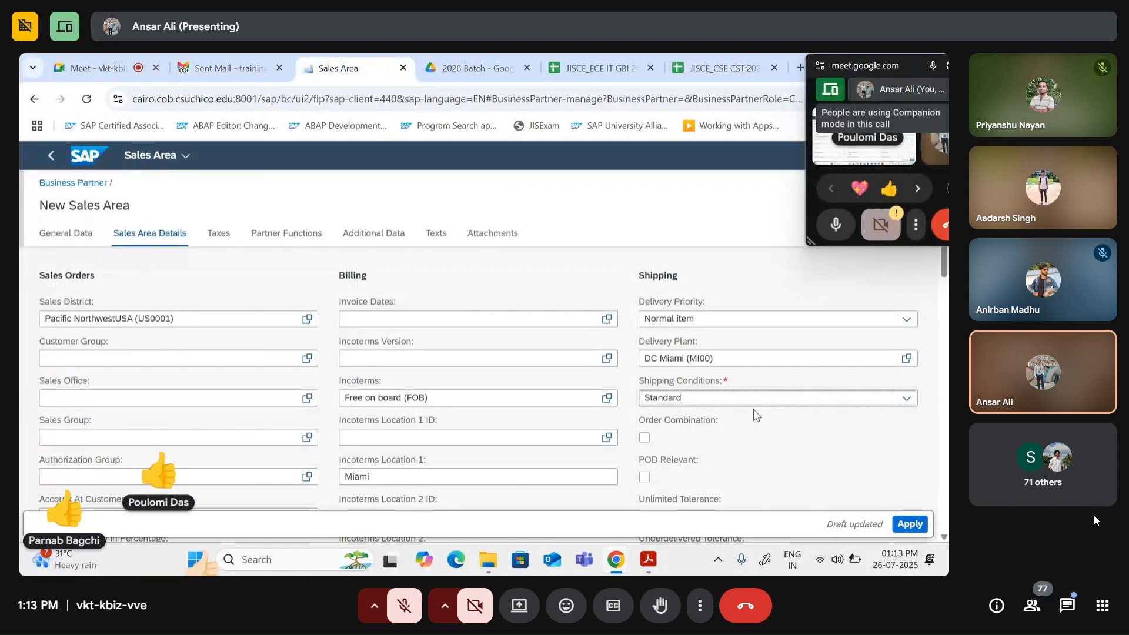
scroll(741, 420, down, 5)
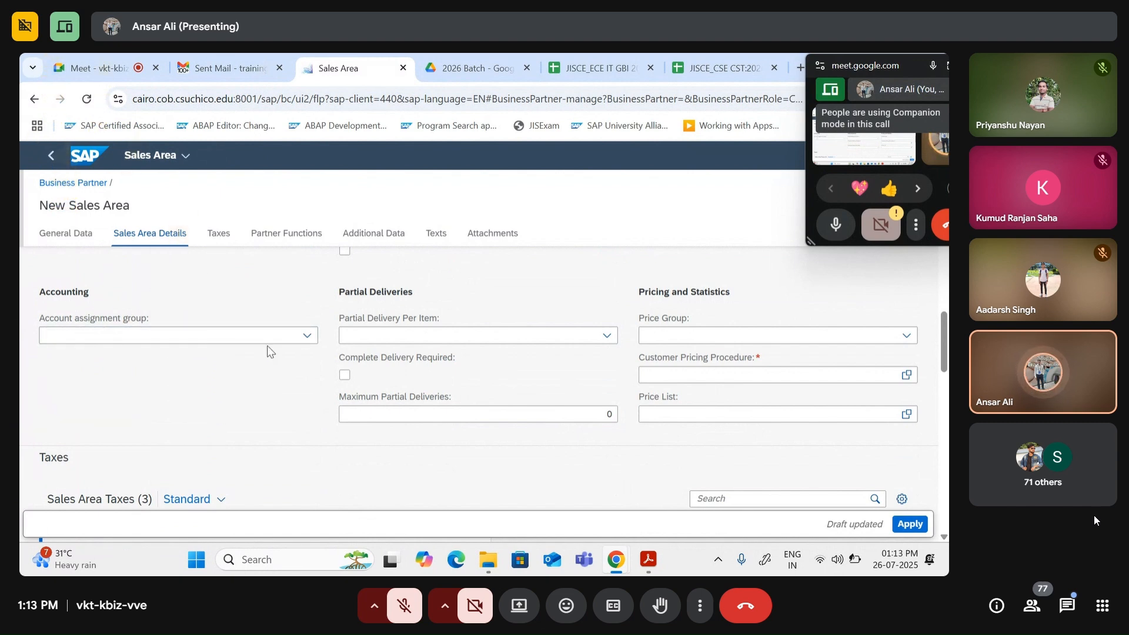
Step: Set the account assignment group to Domestic Revenues
click(306, 336)
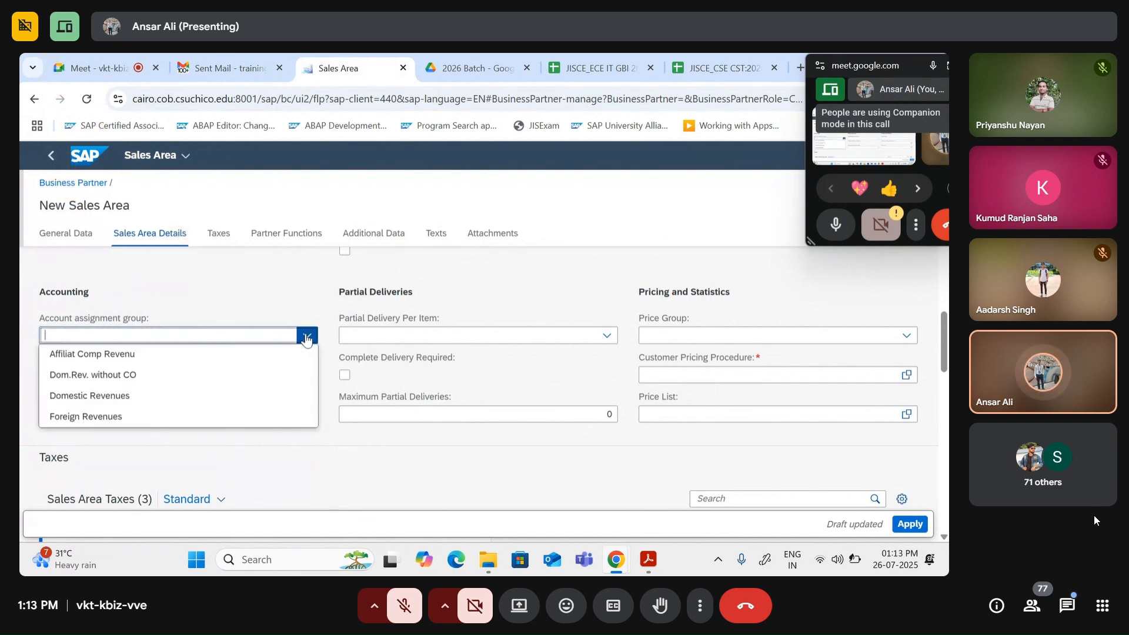
click(116, 398)
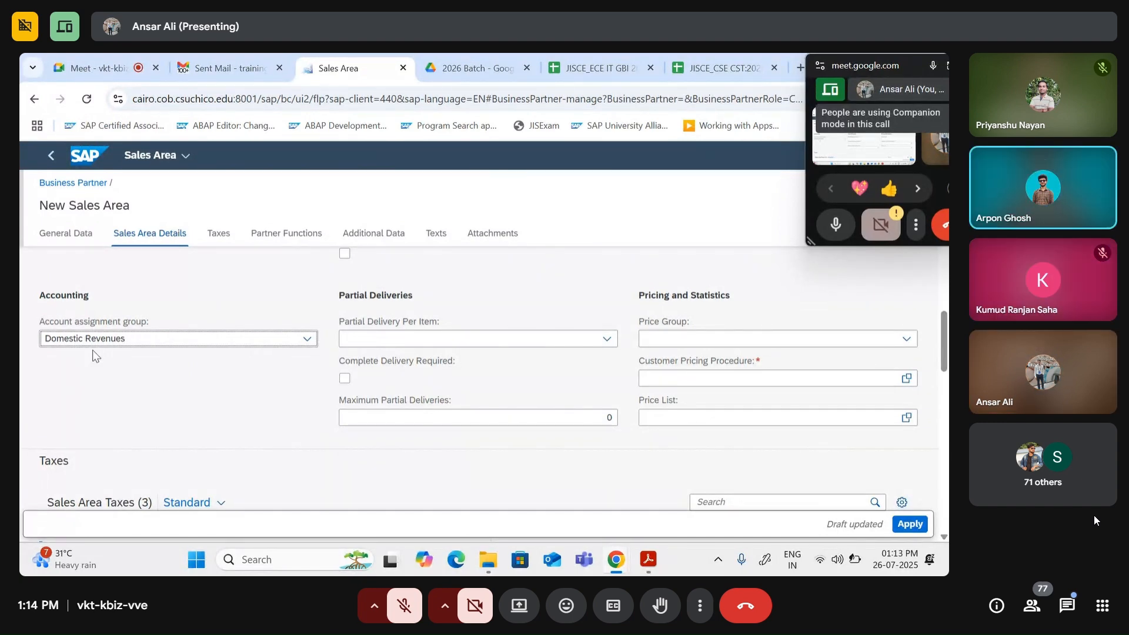
scroll(100, 359, up, 2)
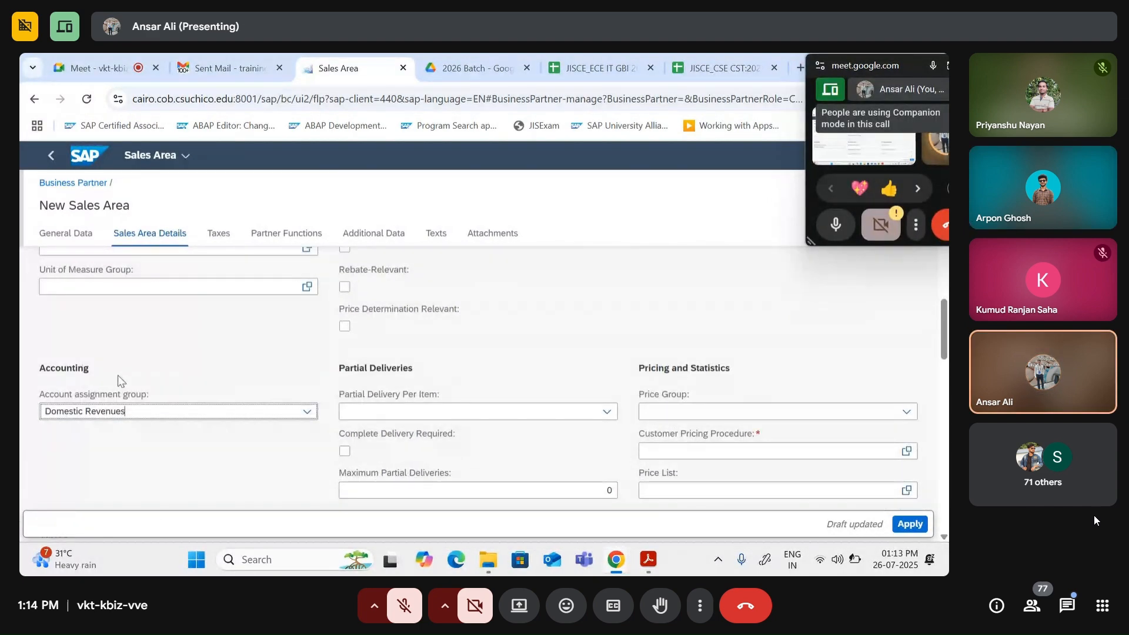
scroll(117, 375, up, 10)
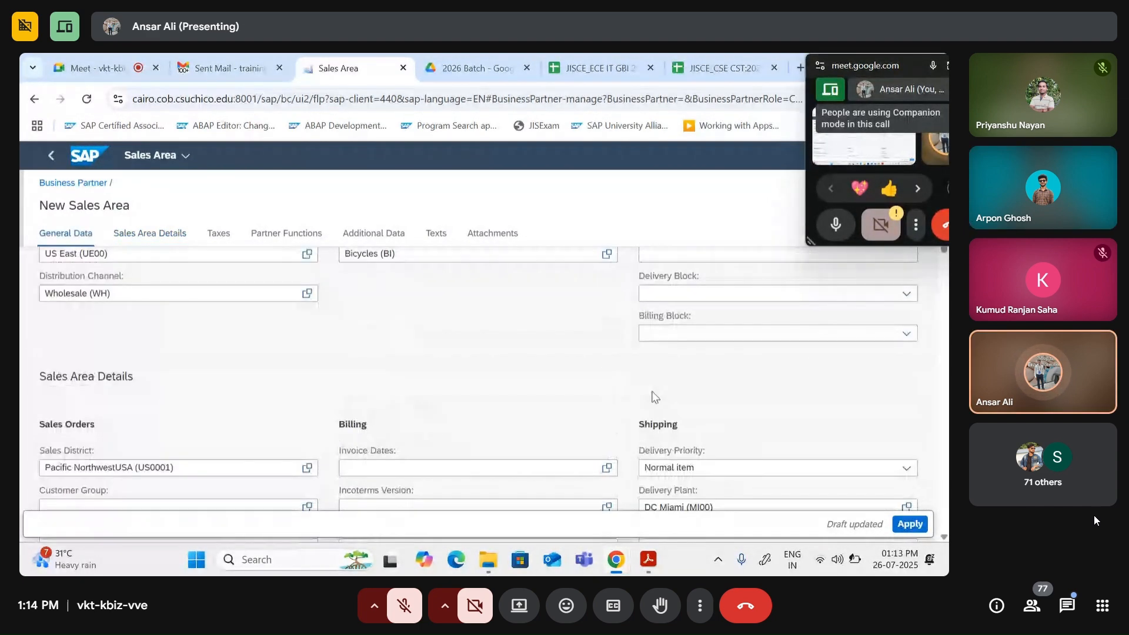
scroll(654, 397, down, 12)
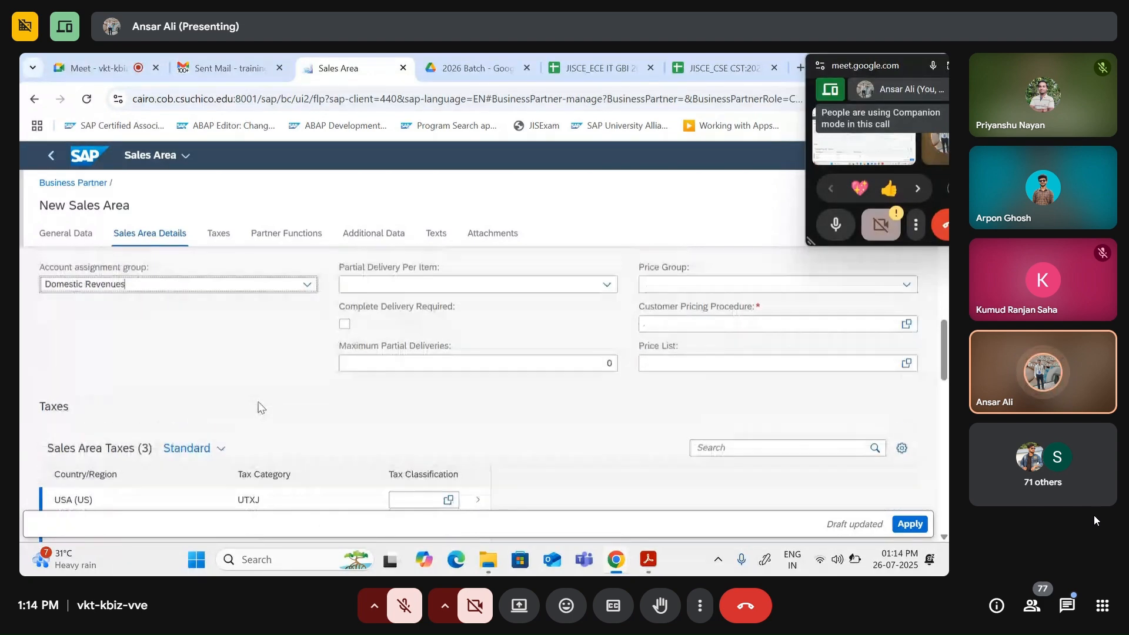
scroll(257, 406, up, 1)
Step: Point out the Accounting section heading, then clear the highlight
double_click(63, 296)
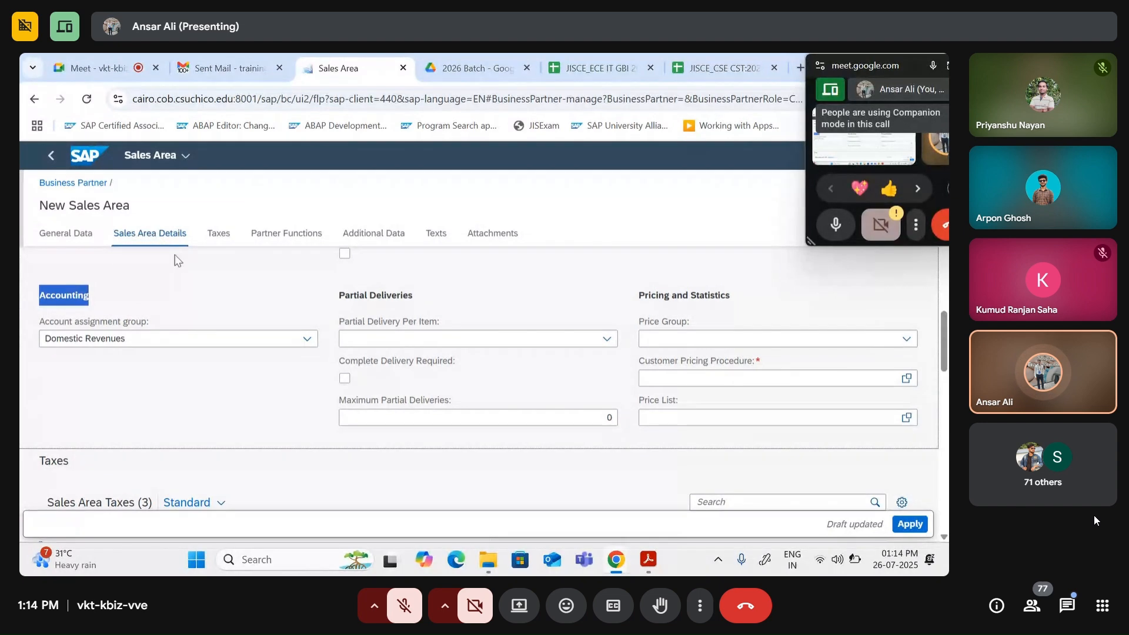
click(117, 360)
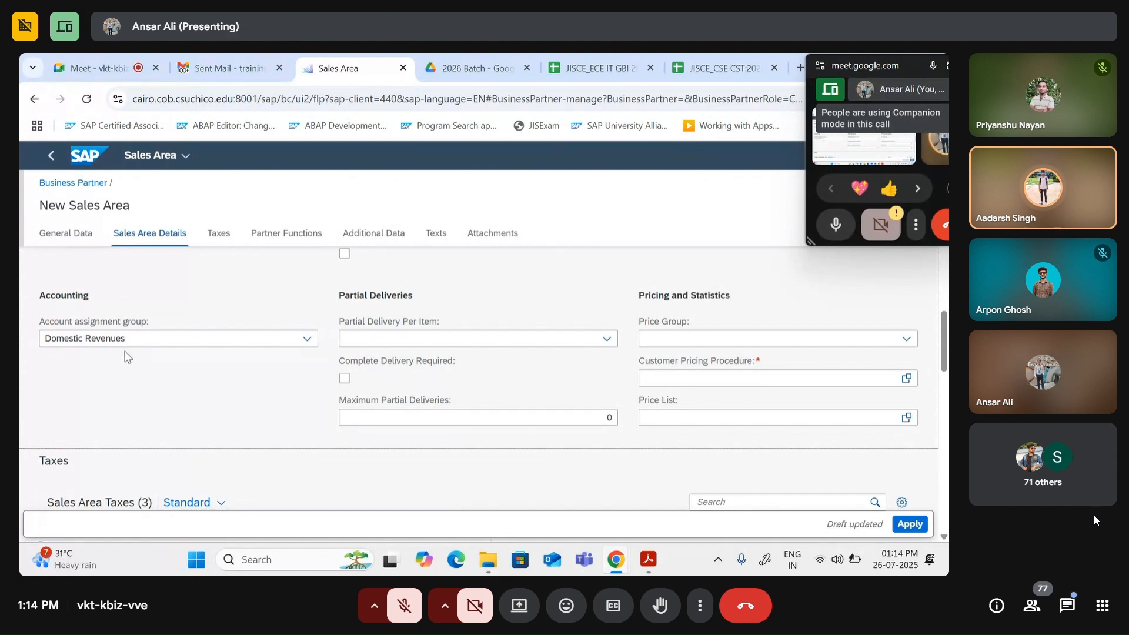
scroll(230, 369, up, 10)
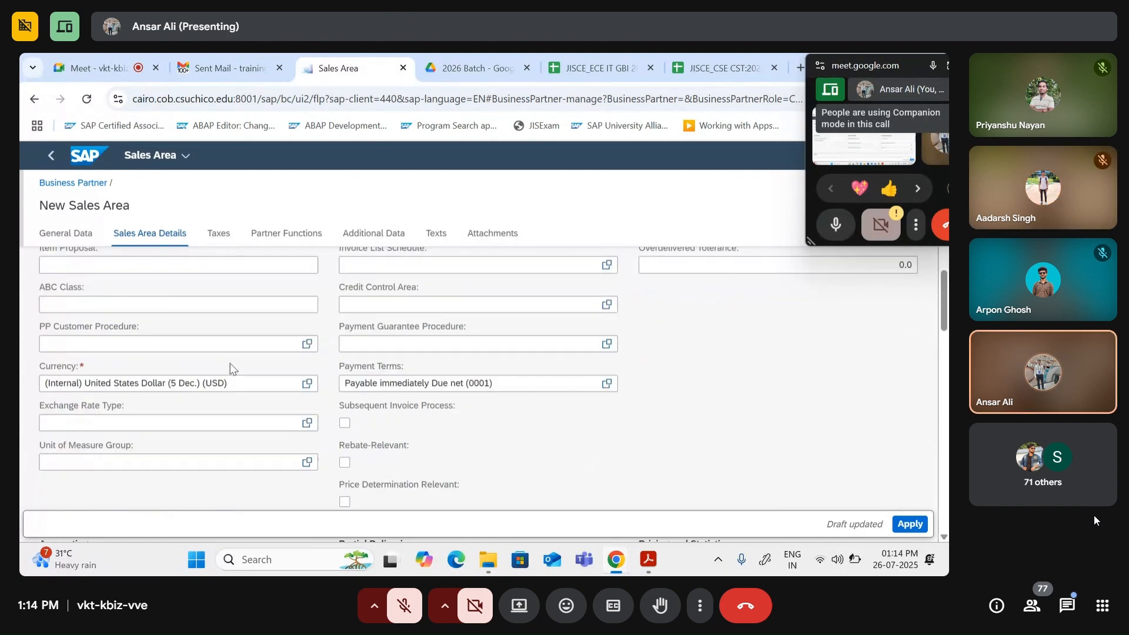
scroll(230, 370, up, 3)
scroll(231, 369, down, 4)
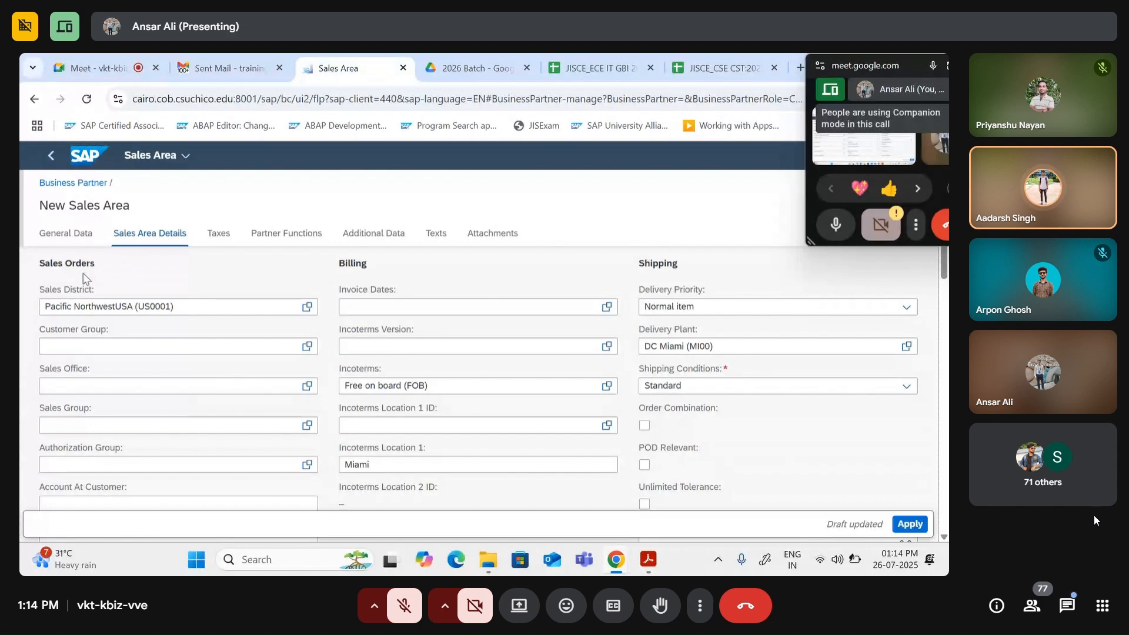
scroll(384, 418, down, 3)
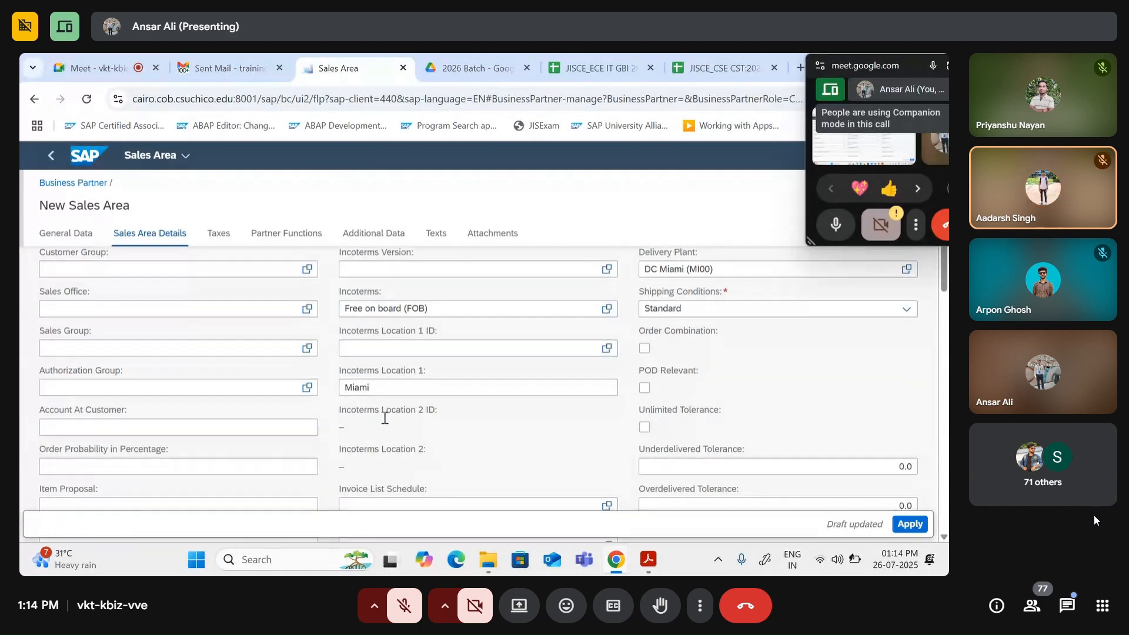
scroll(384, 417, down, 3)
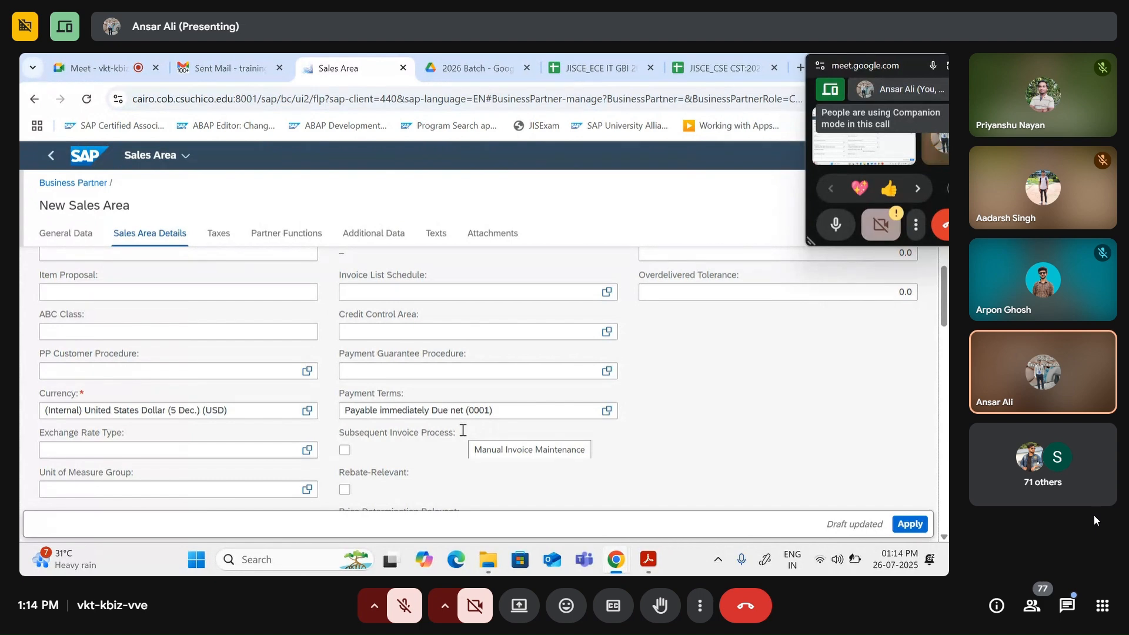
click(488, 371)
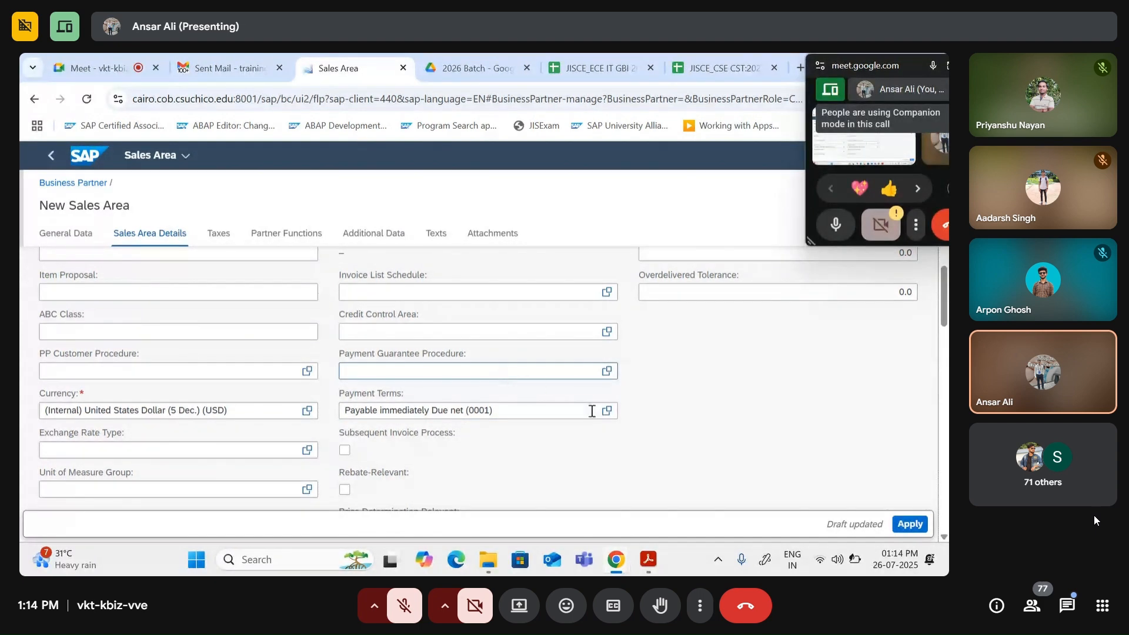
scroll(666, 447, up, 8)
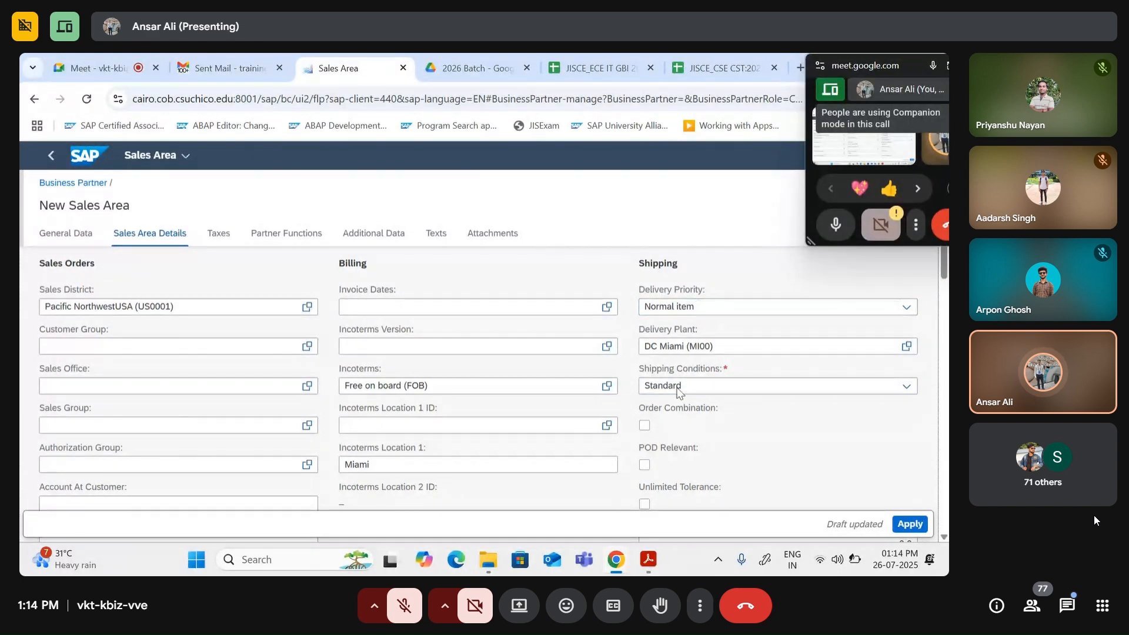
scroll(464, 459, down, 10)
scroll(457, 463, down, 5)
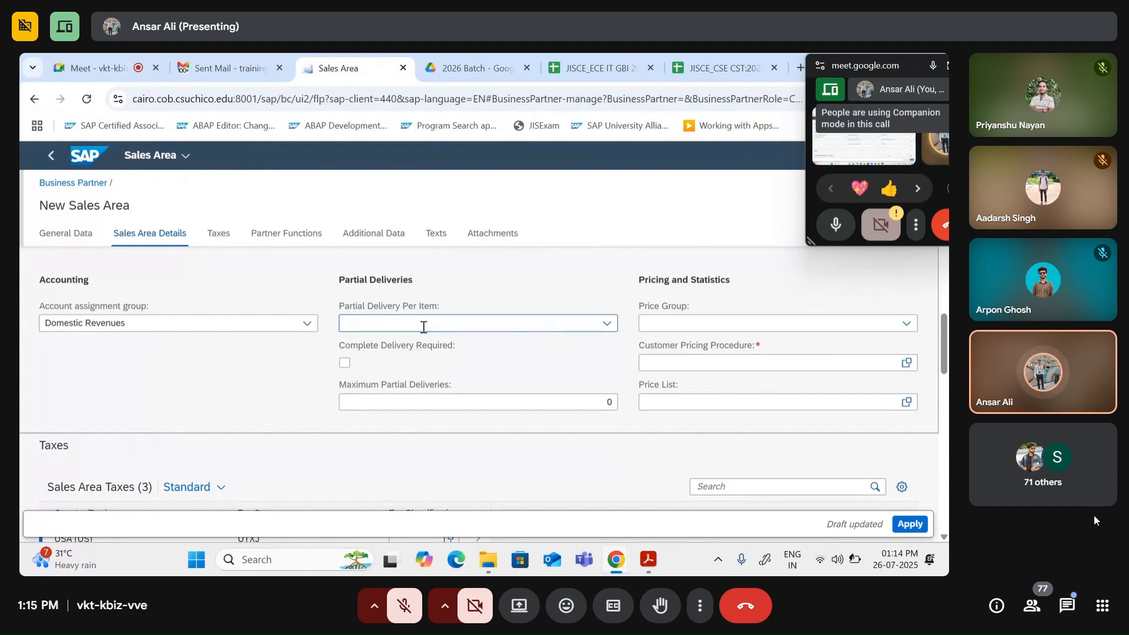
Step: Set Partial Delivery Per Item to Partial delivery allowed and Price Group to Bulk buyer
click(606, 324)
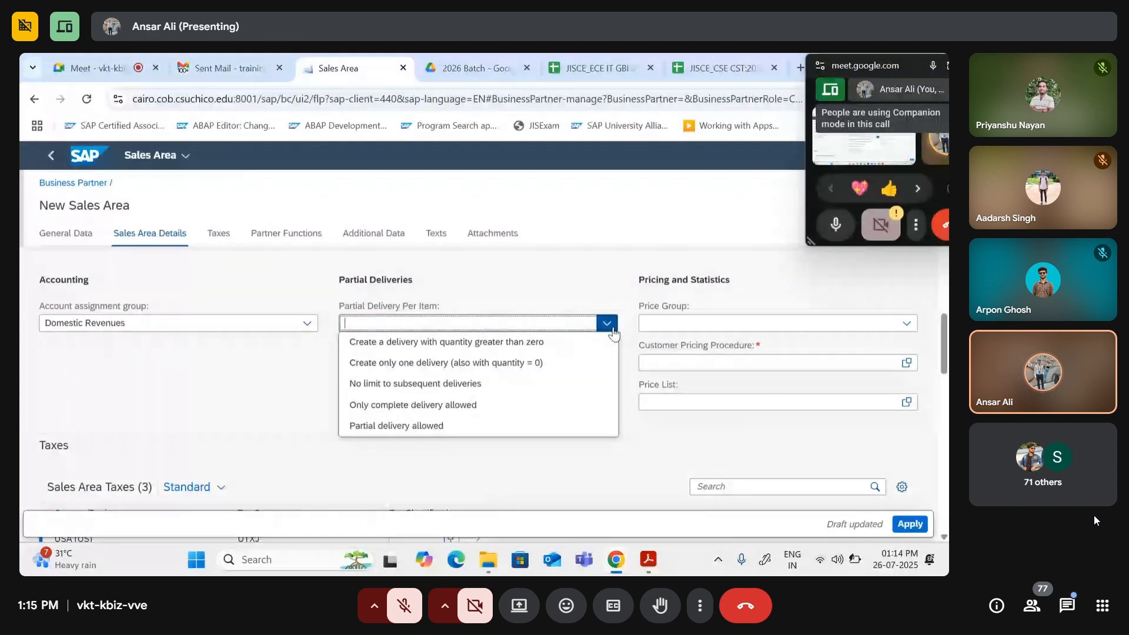
click(452, 428)
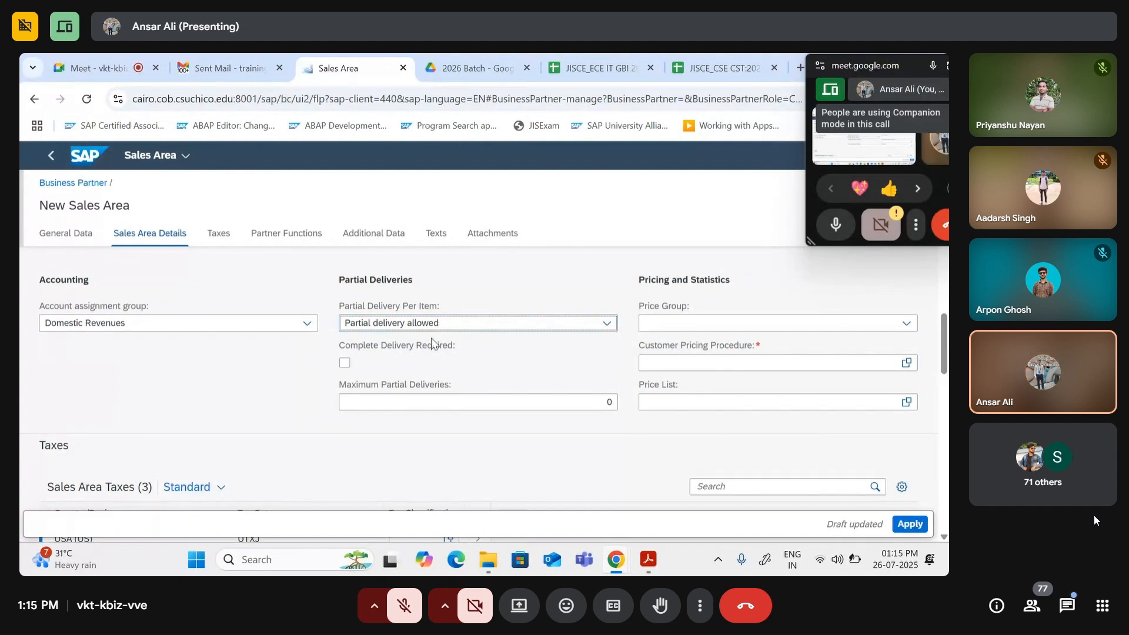
click(906, 323)
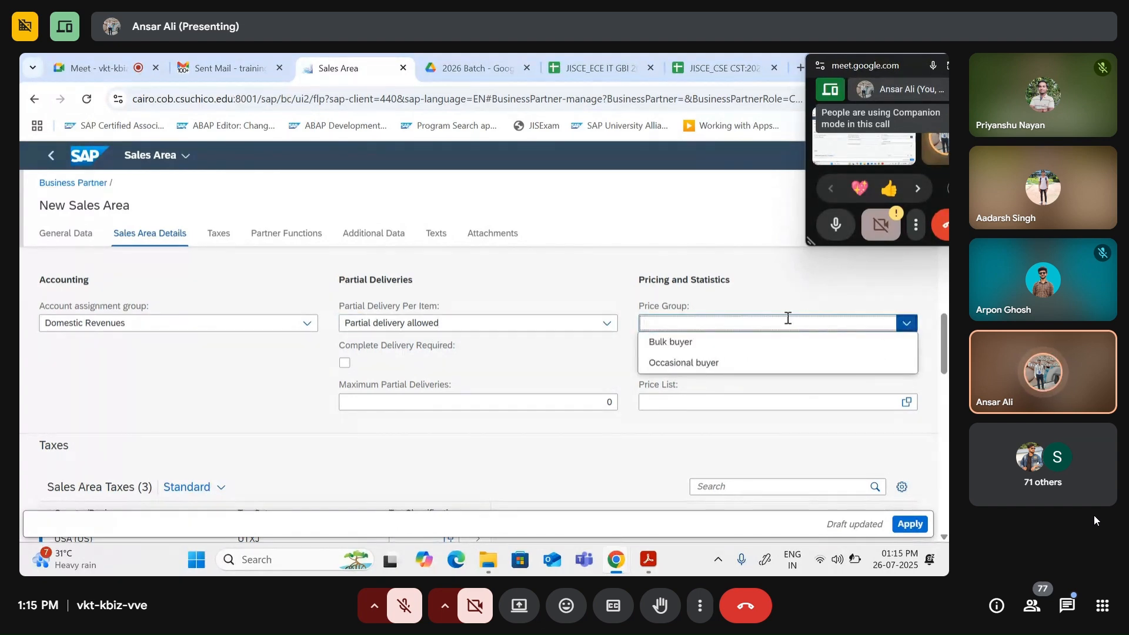
click(671, 342)
scroll(604, 422, up, 10)
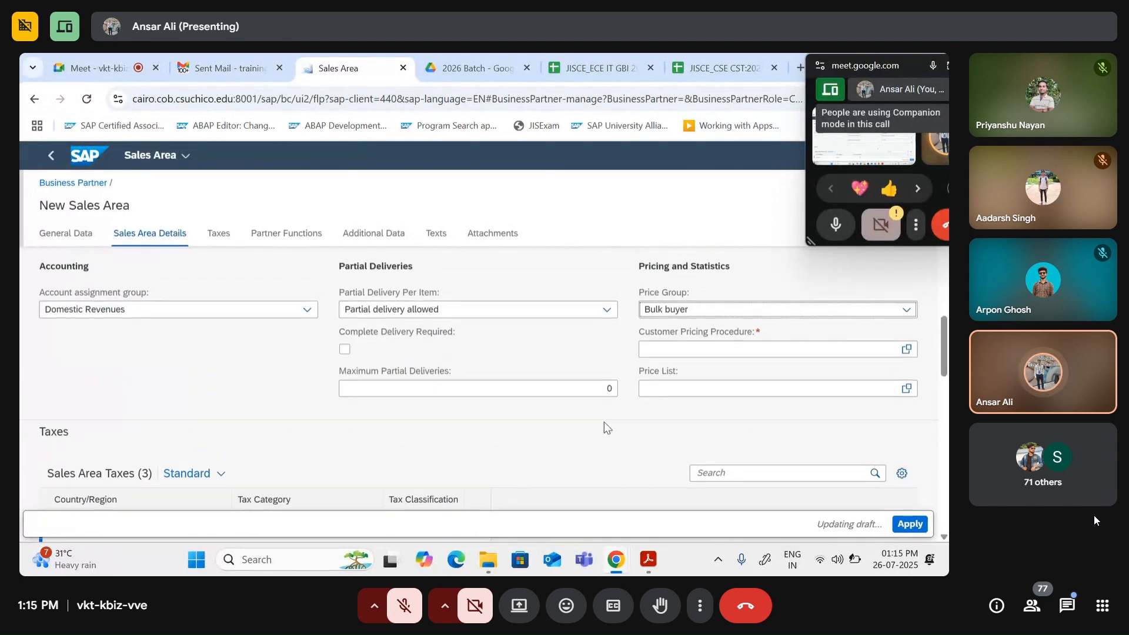
scroll(667, 412, up, 2)
scroll(670, 407, down, 1)
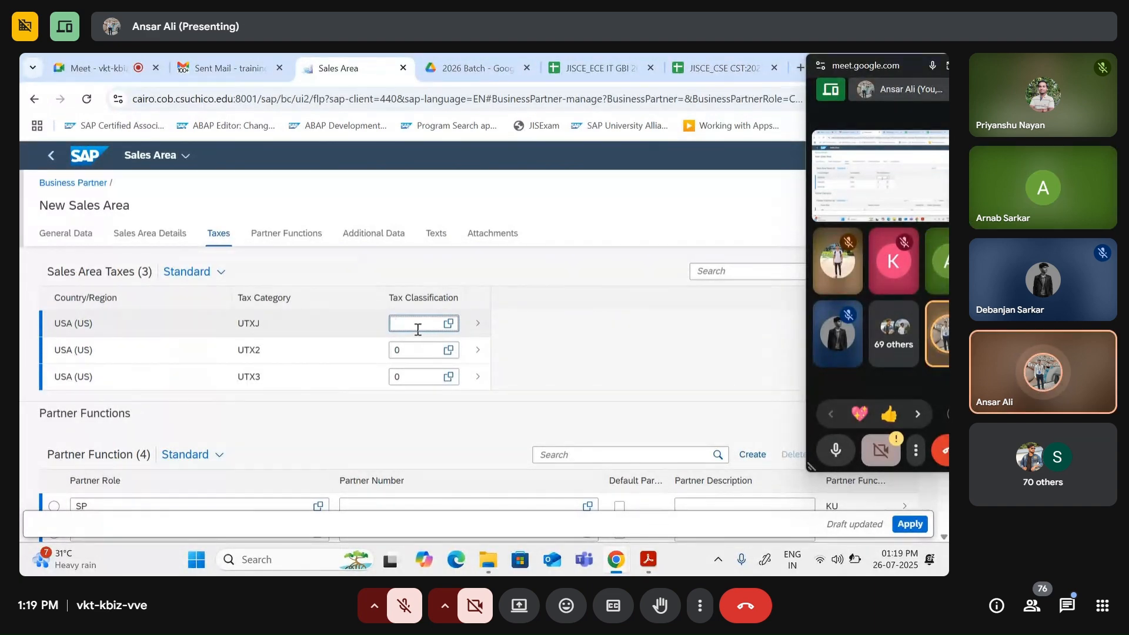
click(421, 348)
key(BackSpace)
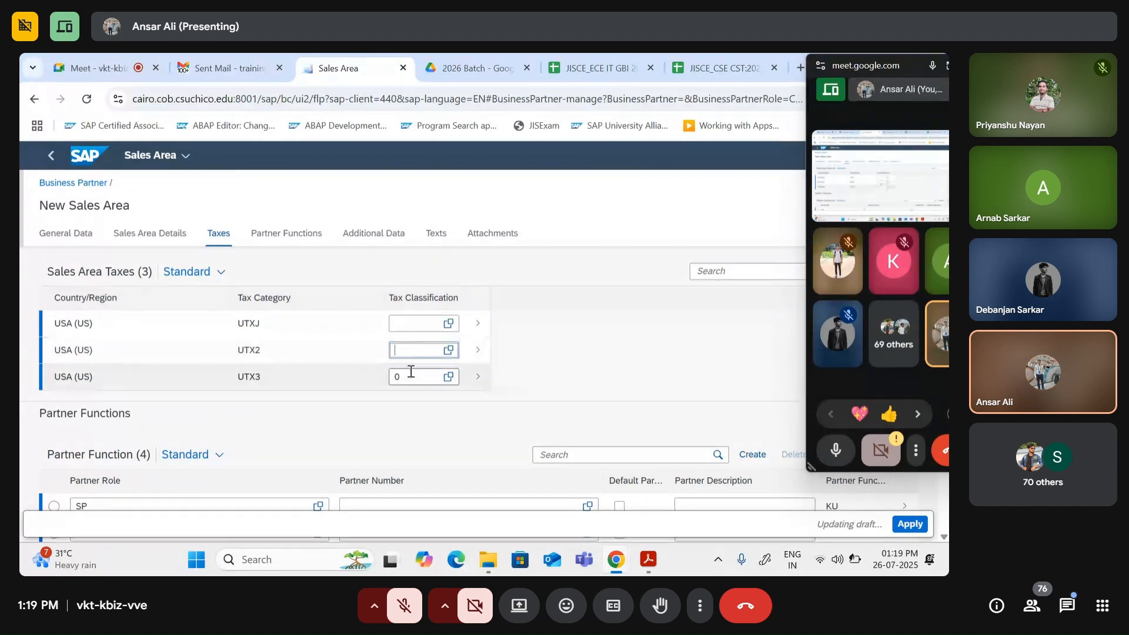
click(411, 374)
key(BackSpace)
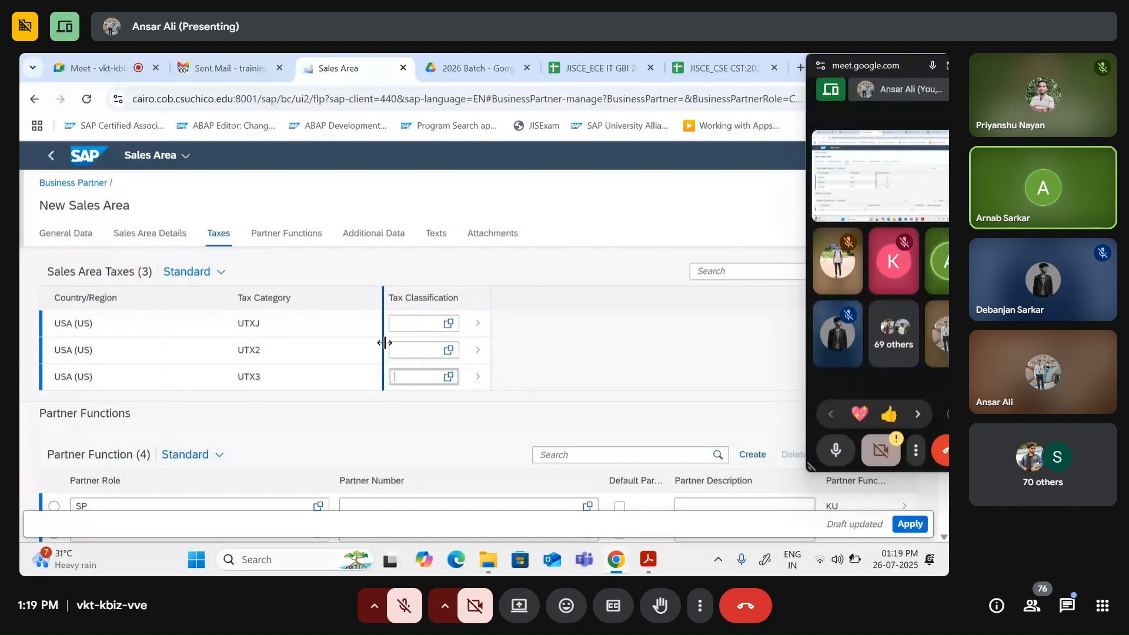
scroll(385, 343, up, 3)
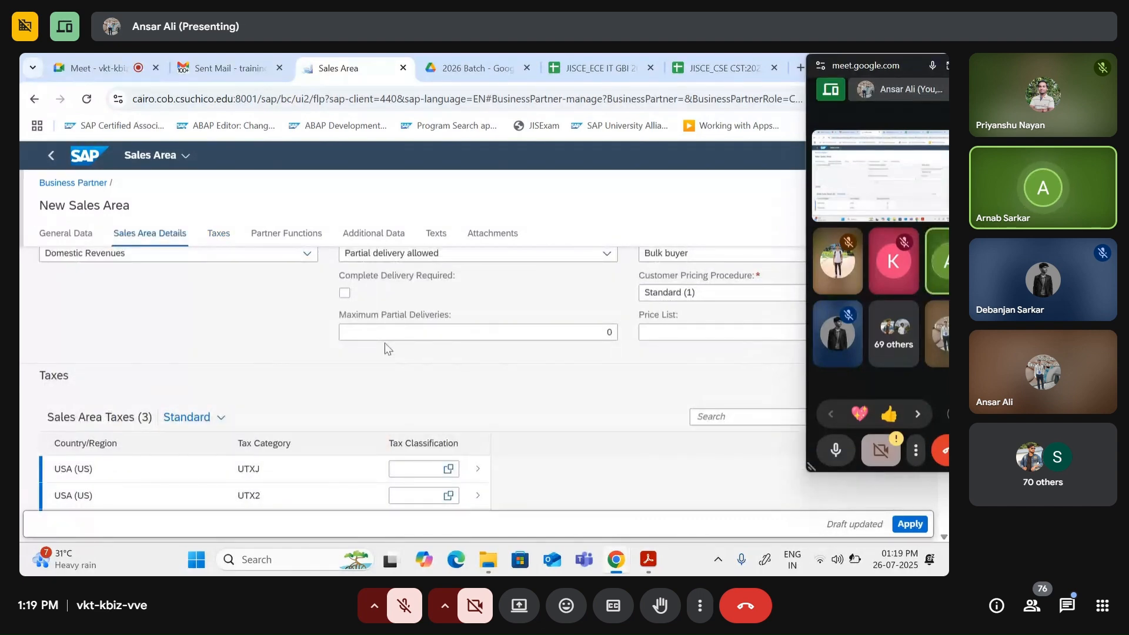
scroll(385, 343, up, 3)
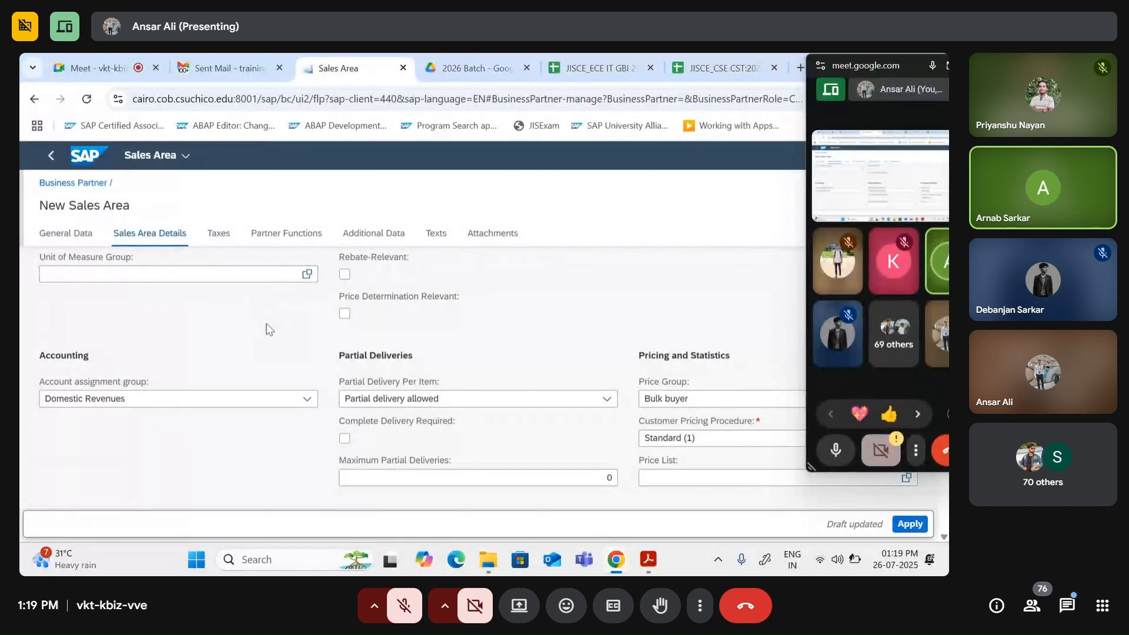
scroll(268, 324, down, 3)
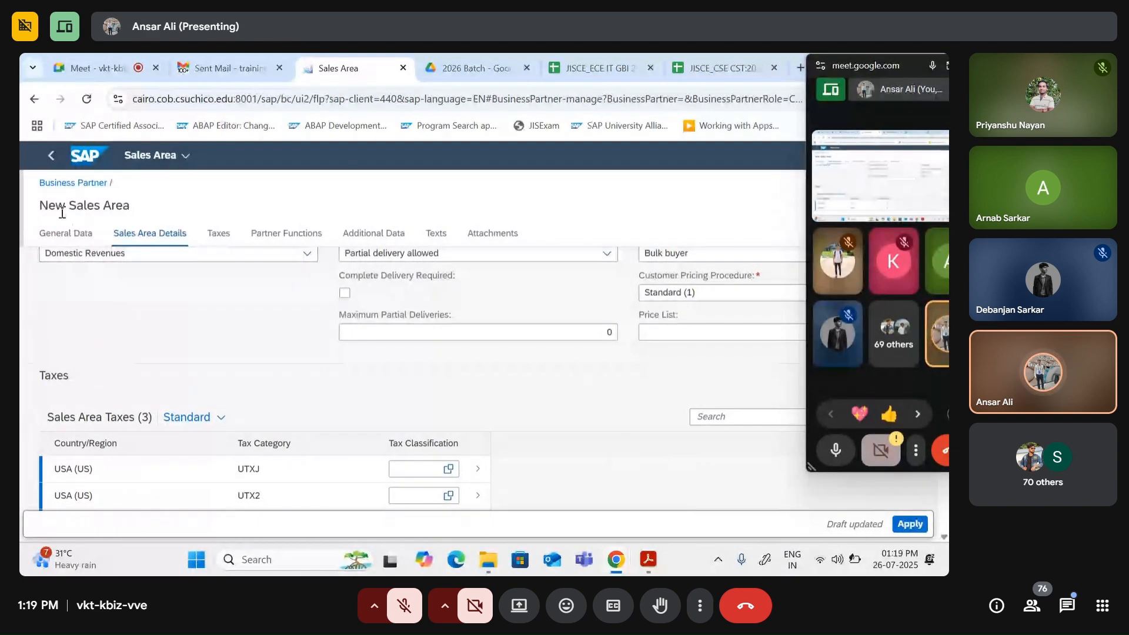
drag(40, 209, 107, 203)
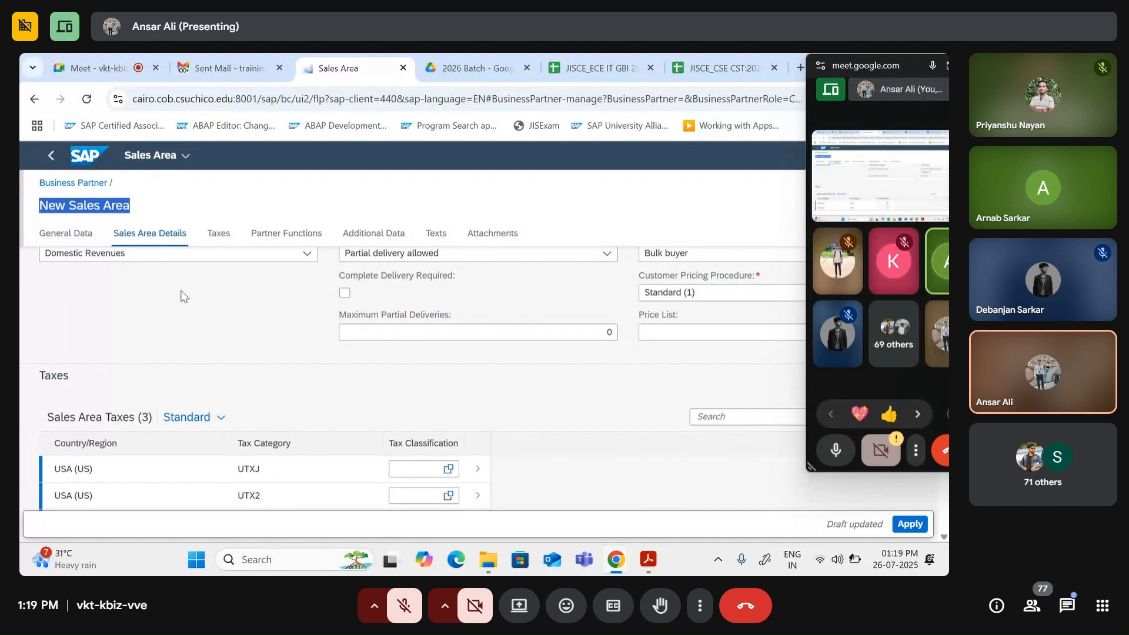
scroll(188, 304, down, 2)
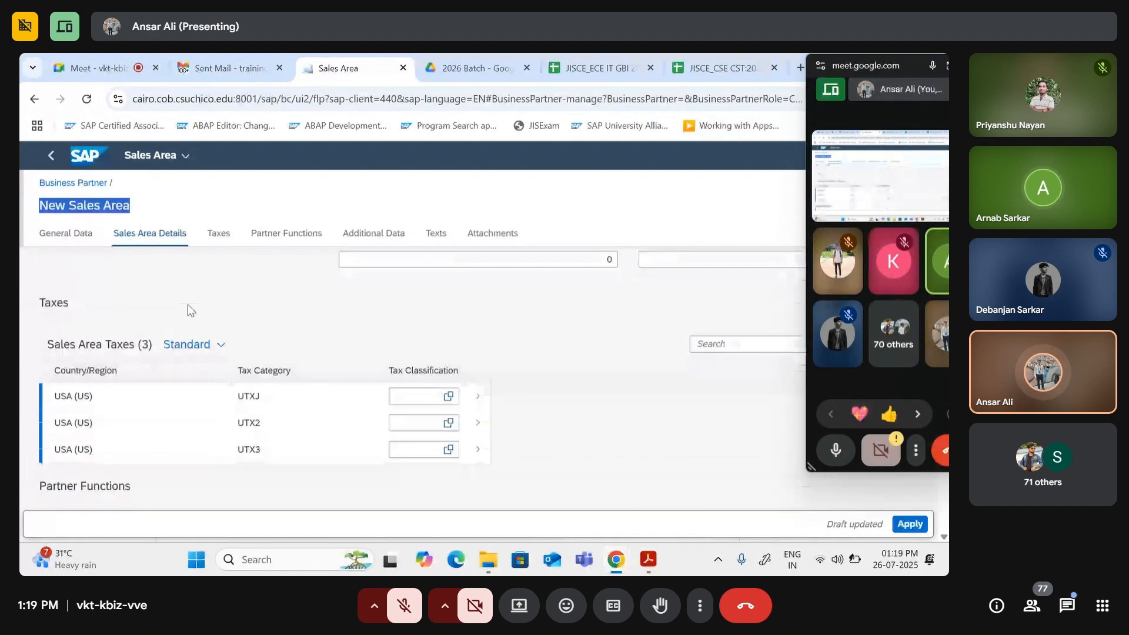
scroll(317, 322, down, 1)
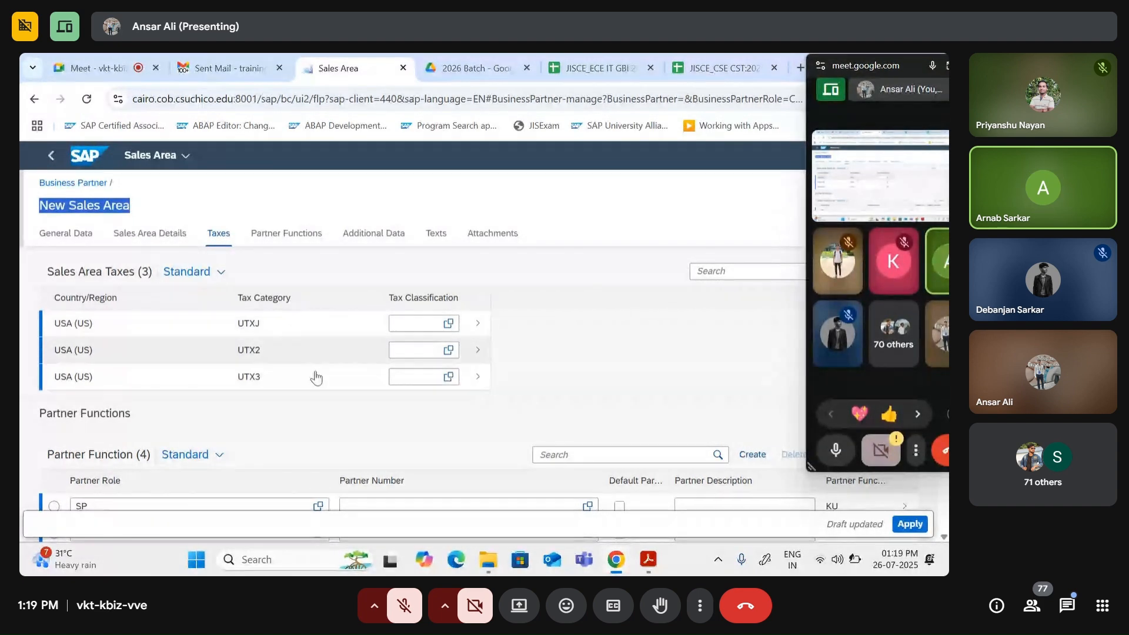
scroll(383, 421, up, 2)
scroll(383, 421, up, 3)
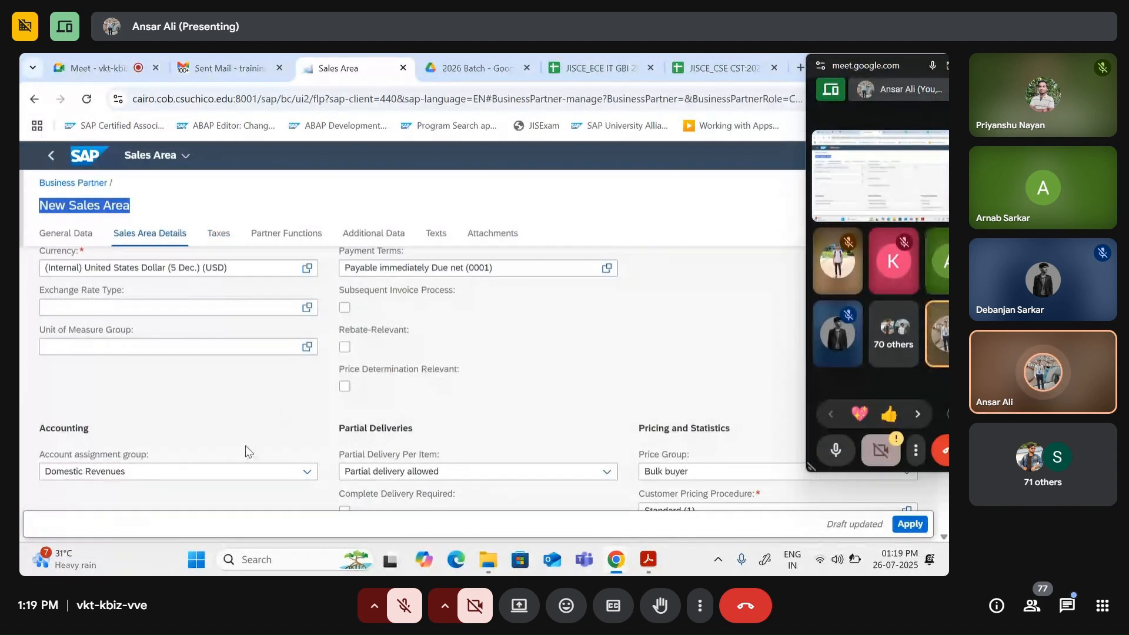
scroll(356, 457, up, 3)
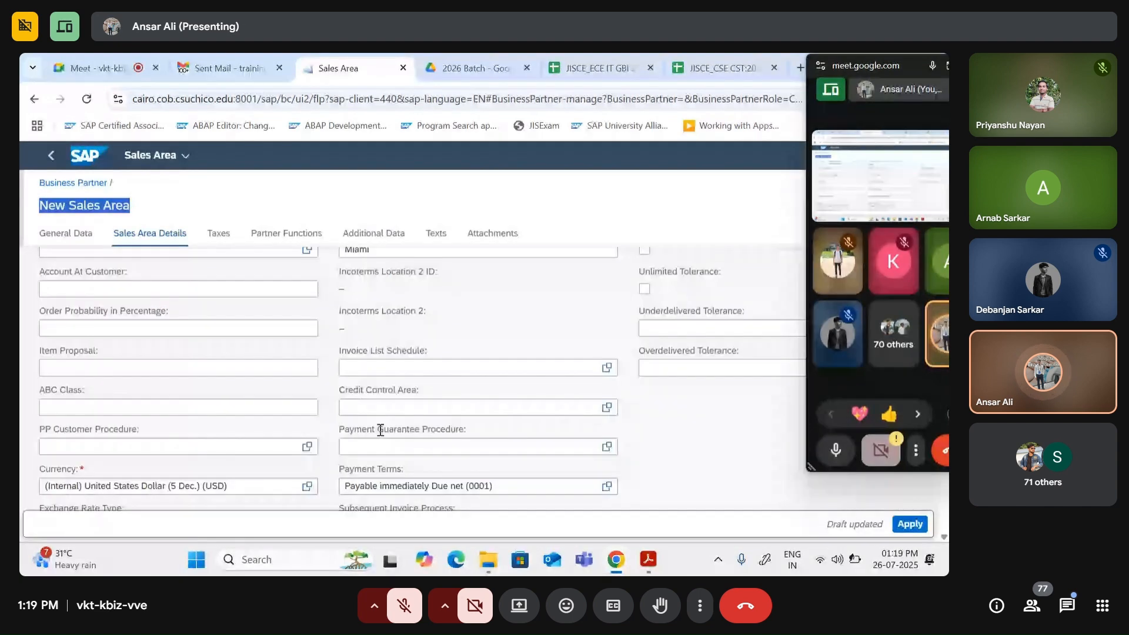
scroll(143, 414, up, 4)
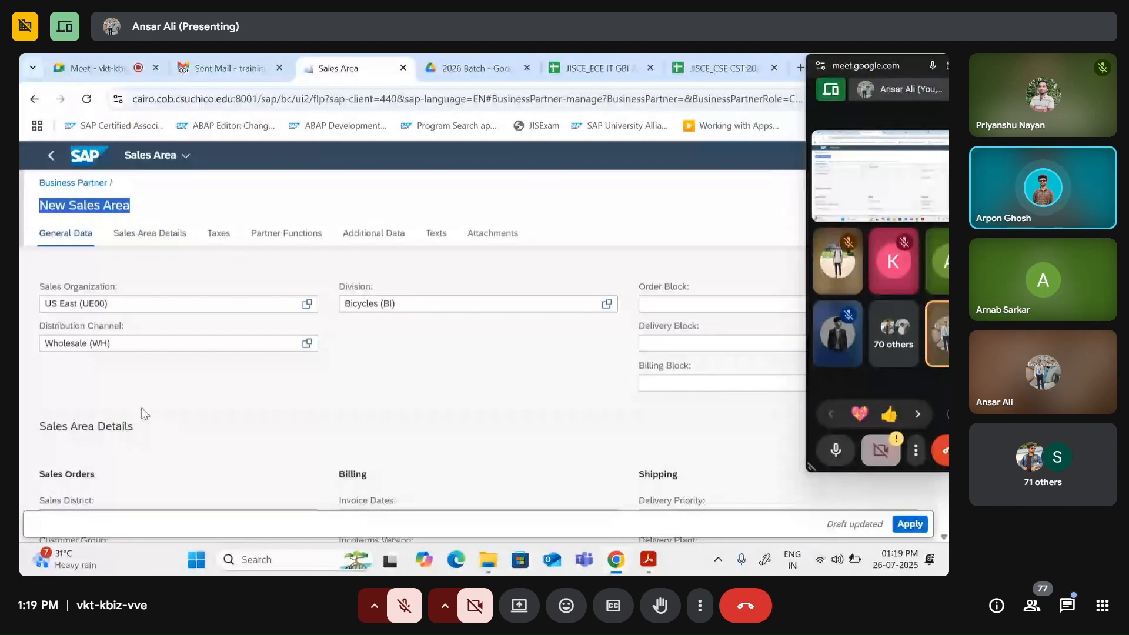
scroll(146, 408, down, 4)
scroll(167, 408, up, 4)
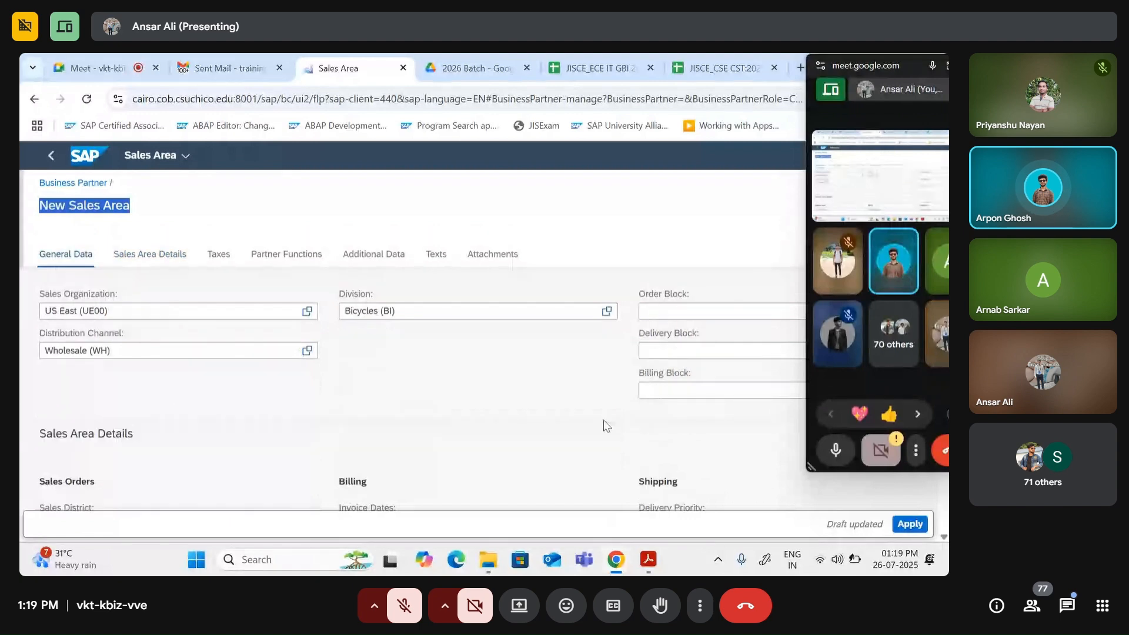
scroll(605, 424, down, 4)
scroll(535, 416, down, 2)
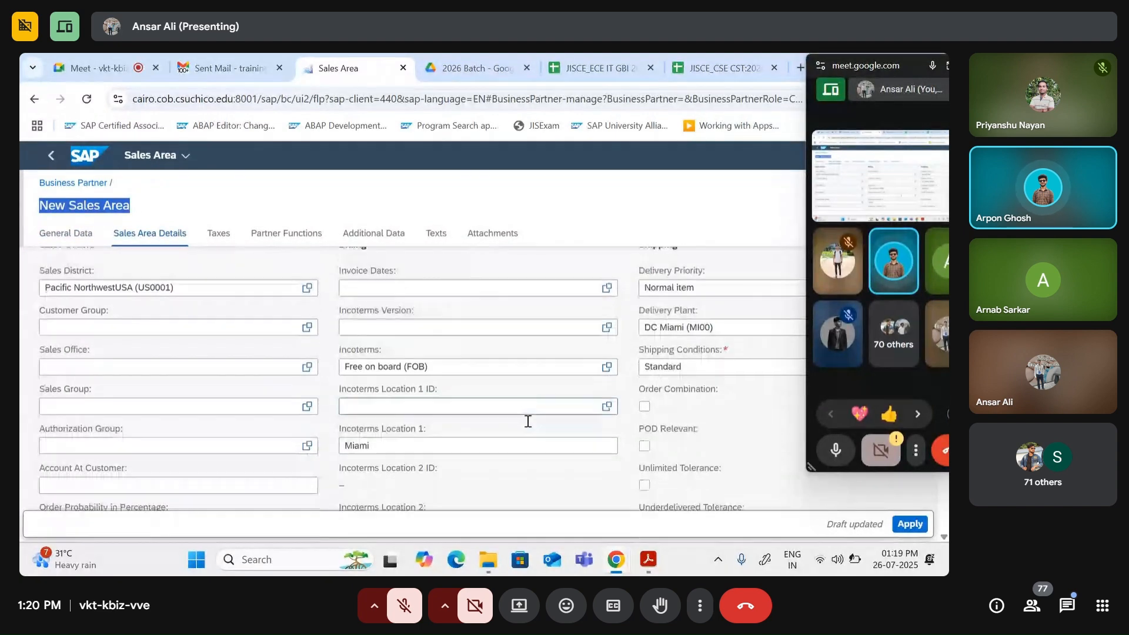
scroll(537, 414, up, 3)
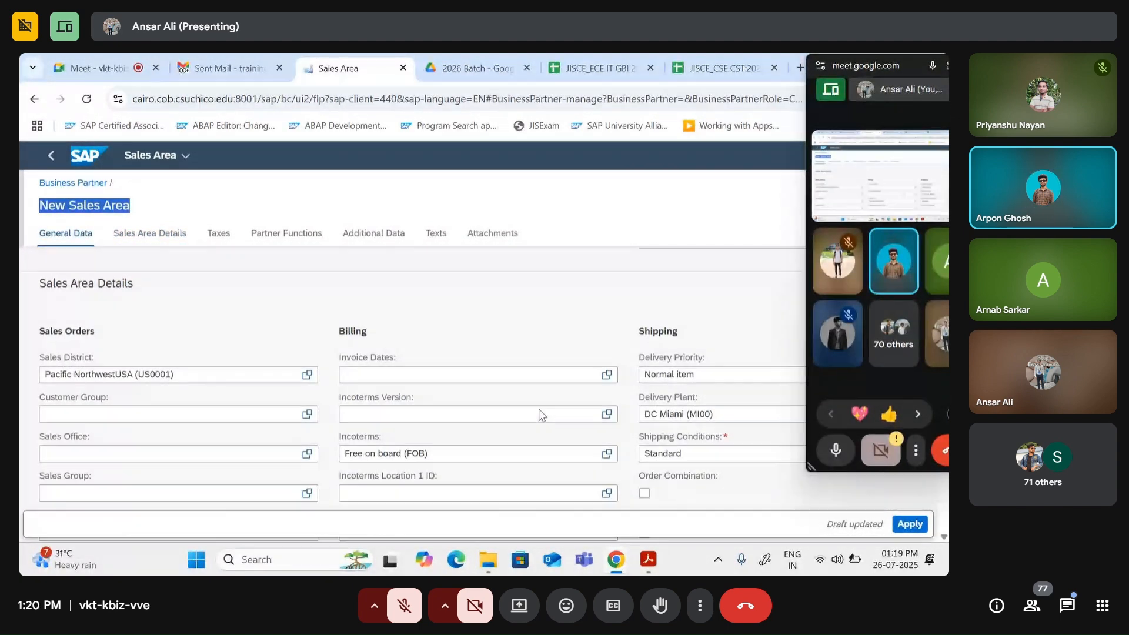
scroll(536, 414, down, 3)
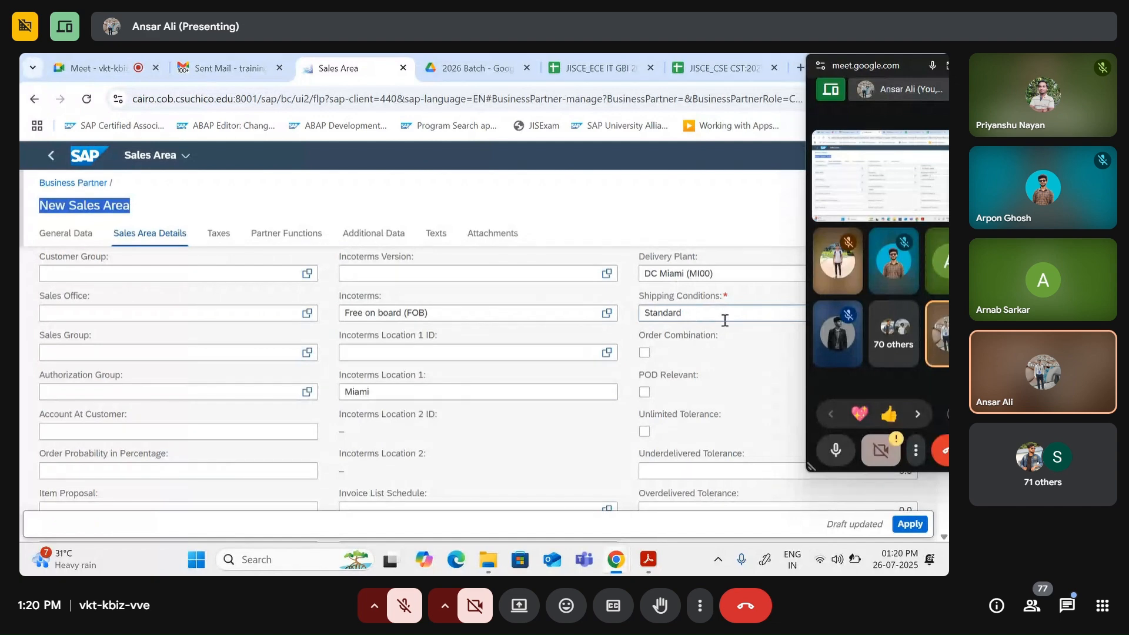
scroll(638, 333, down, 6)
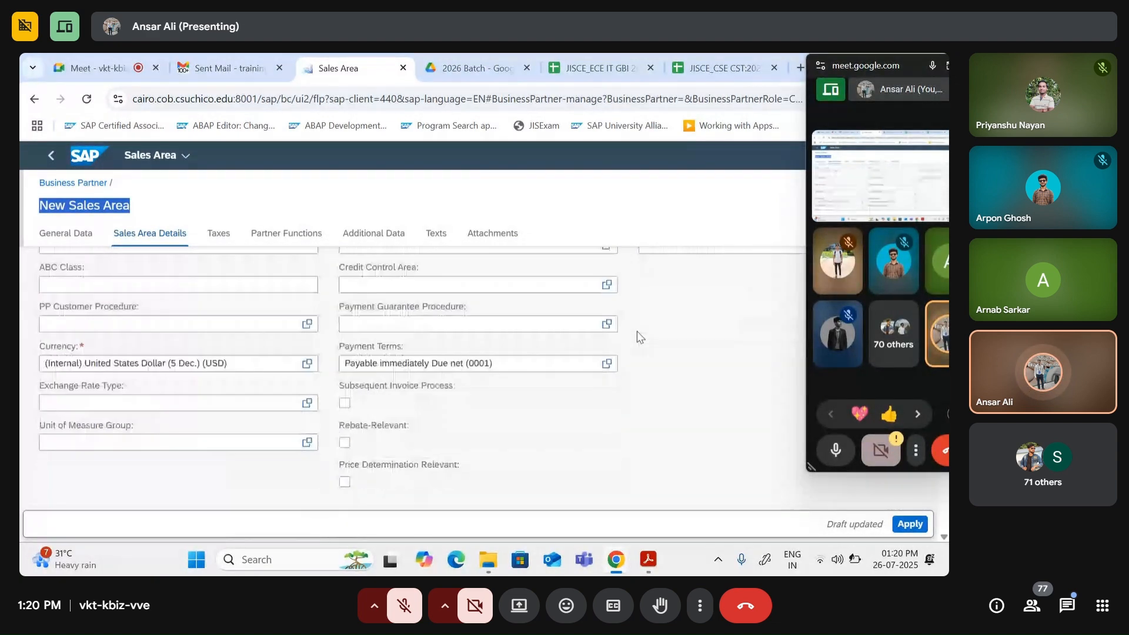
scroll(637, 330, down, 6)
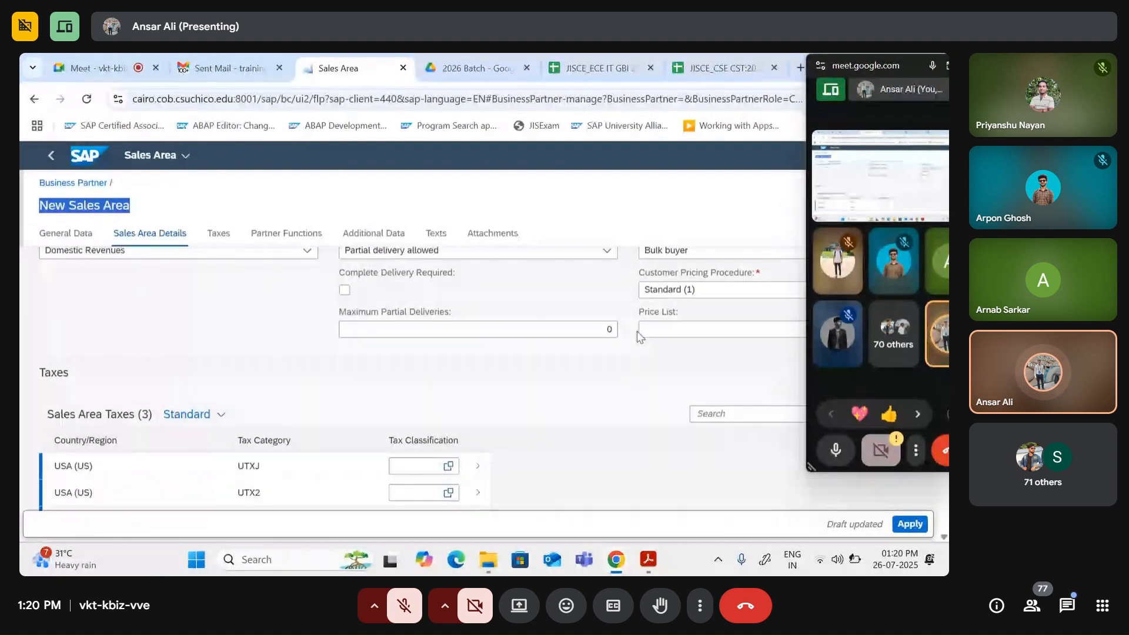
Step: Enter tax classification 0 for UTXJ, UTX2 and UTX3, then apply the sales area
click(410, 394)
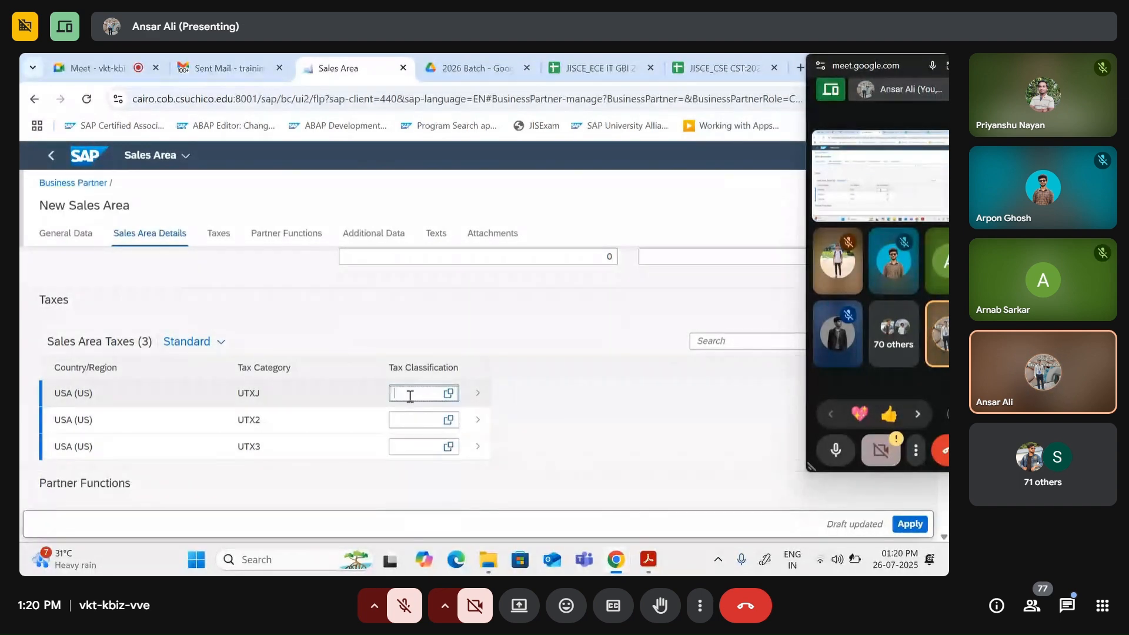
text(0)
click(416, 421)
text(0)
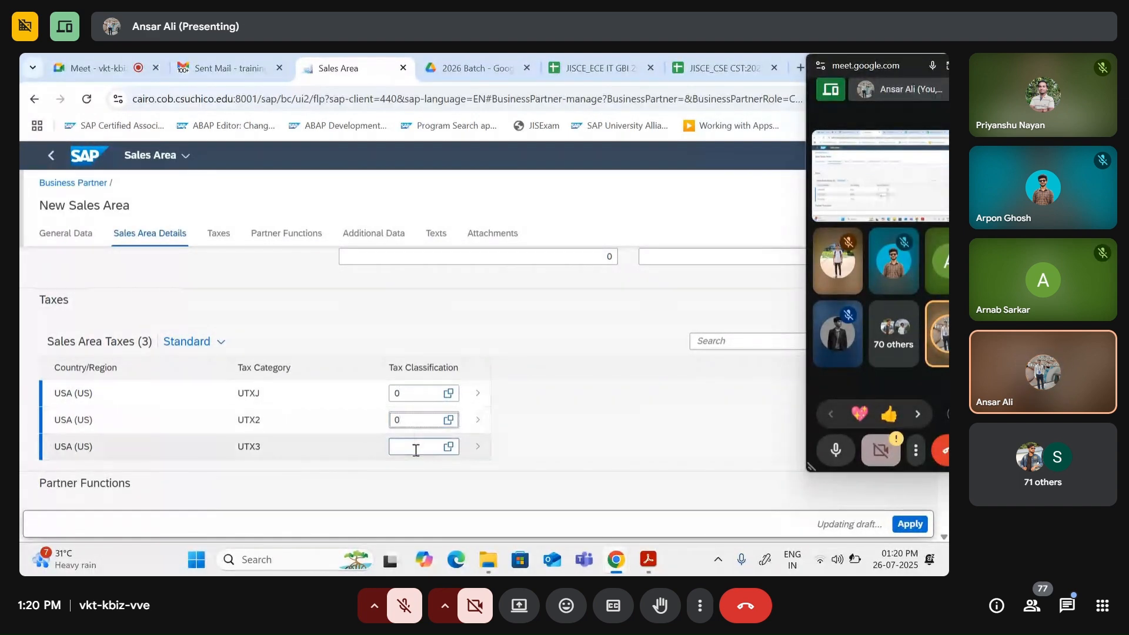
click(408, 446)
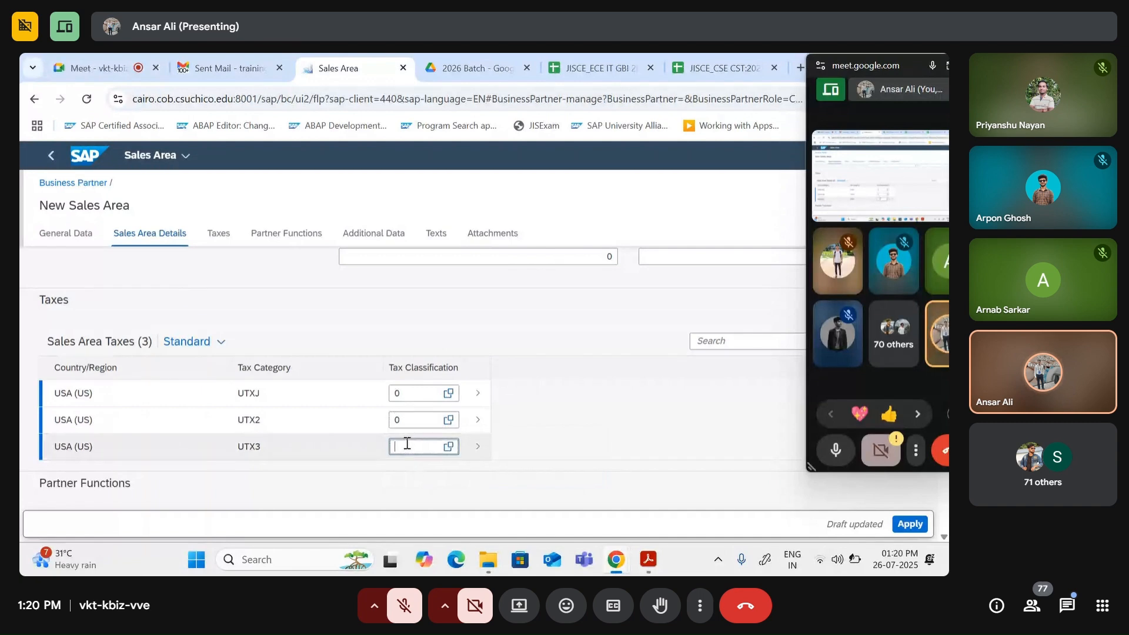
text(0)
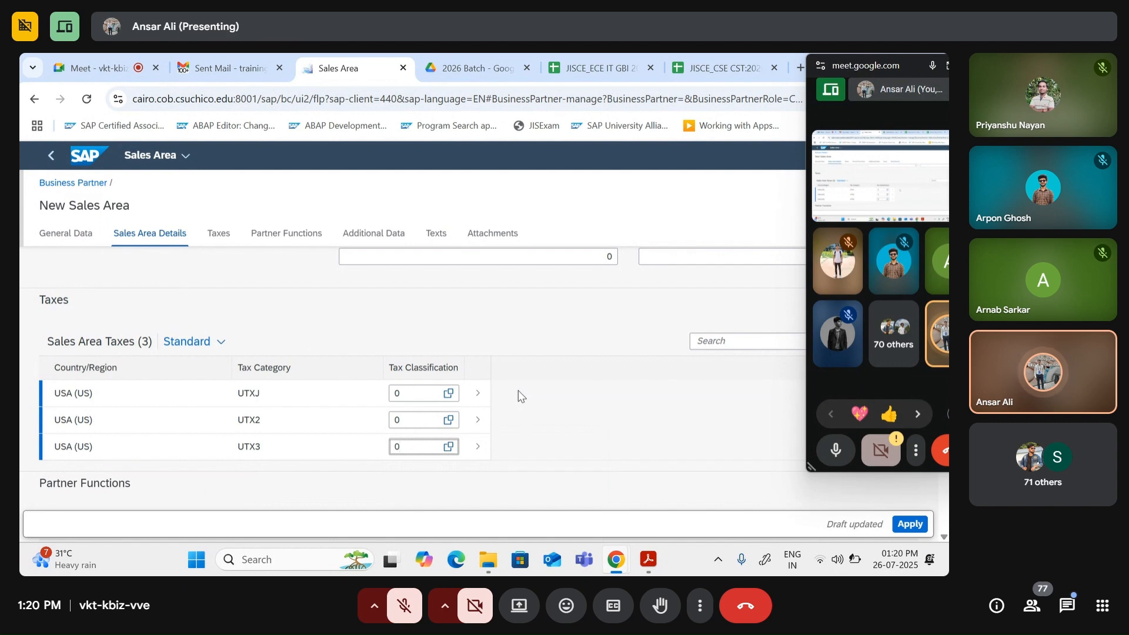
click(906, 525)
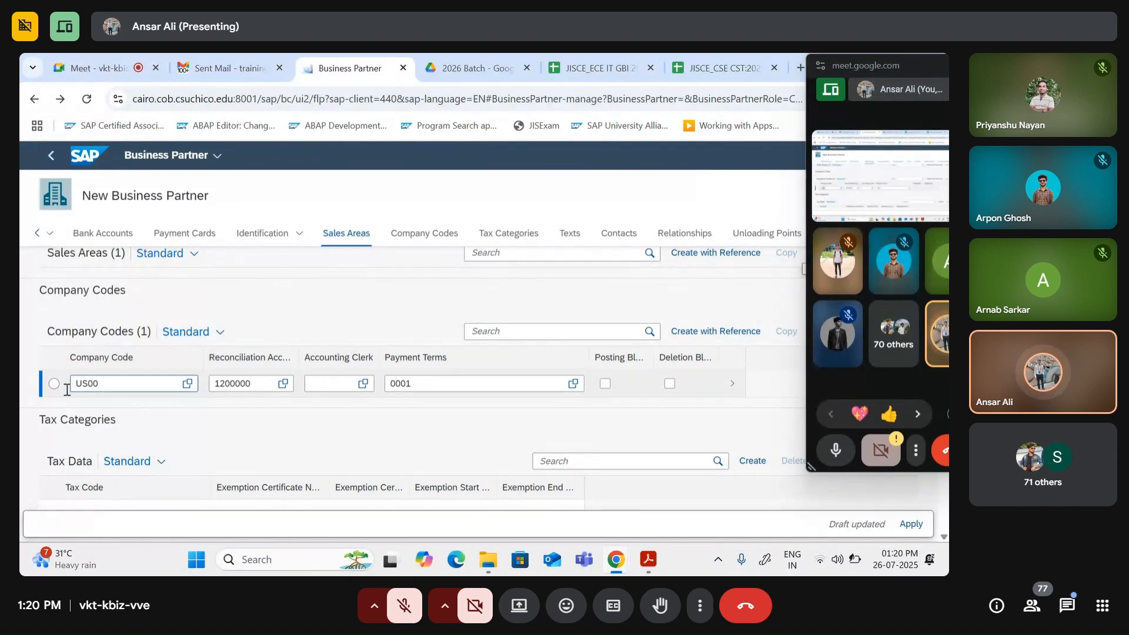
Step: Review Company Codes, Tax Categories, Texts and Contacts, then apply to return to the main draft
scroll(329, 441, down, 3)
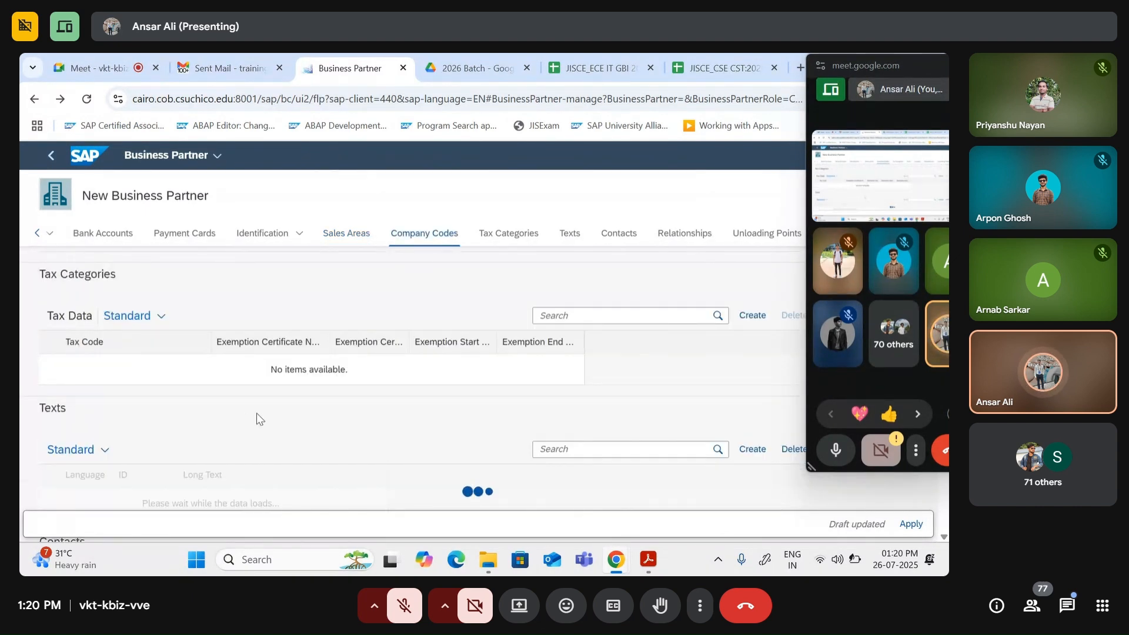
scroll(329, 415, down, 3)
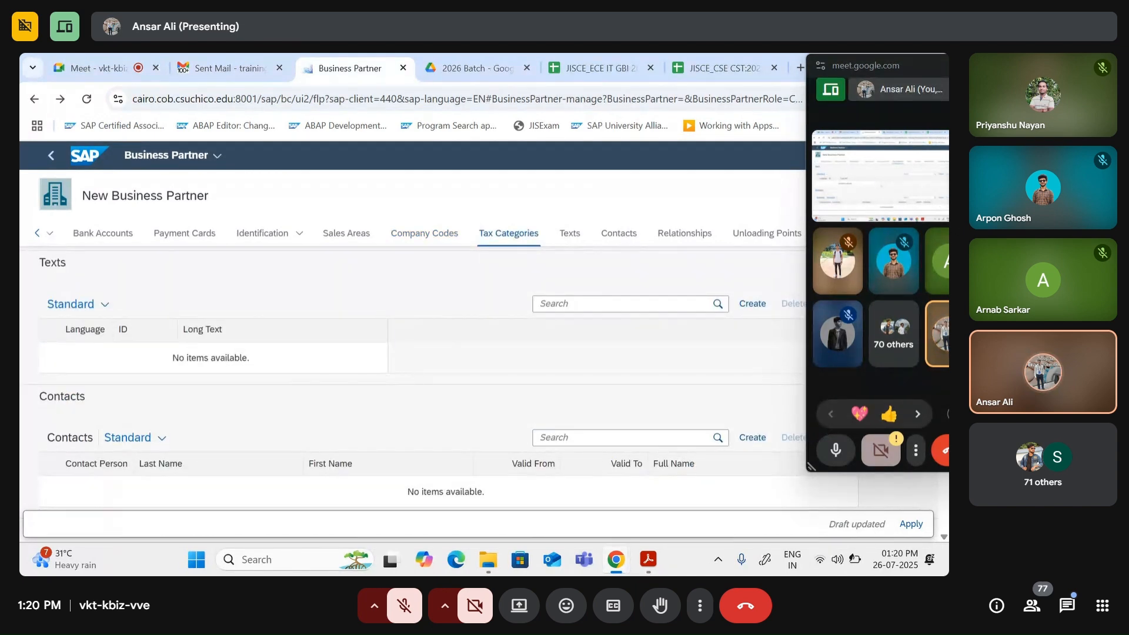
mouse_move(881, 67)
mouse_down()
mouse_move(709, 168)
mouse_move(862, 55)
mouse_up()
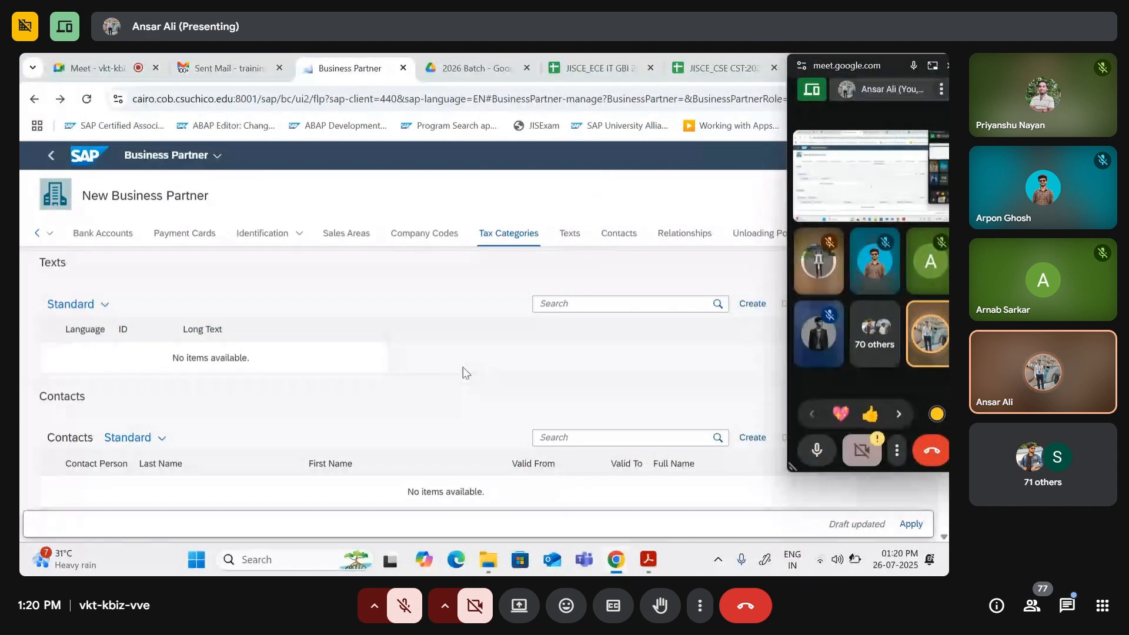
click(912, 525)
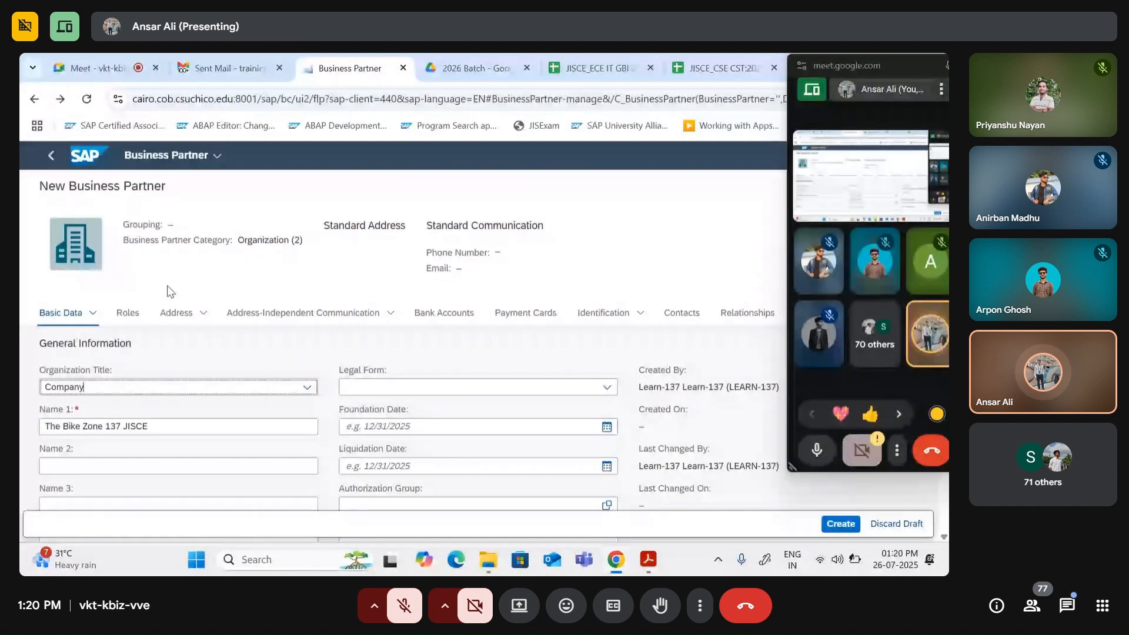
Step: Check the Basic Data fields and create the business partner The Bike Zone 137 JISCE
scroll(297, 438, down, 5)
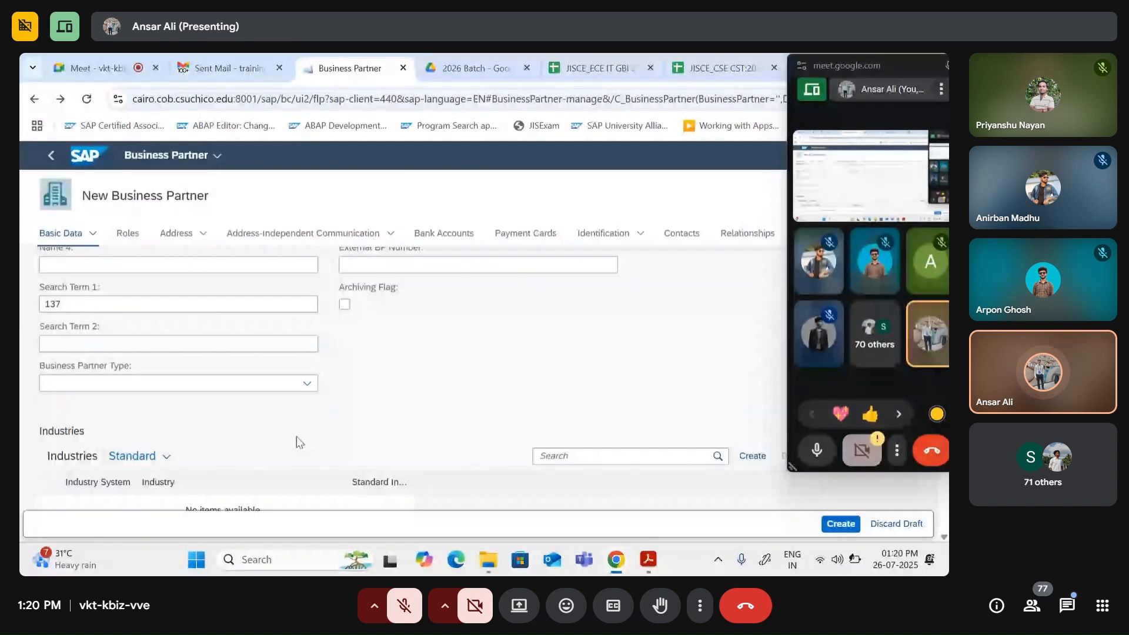
scroll(296, 436, up, 2)
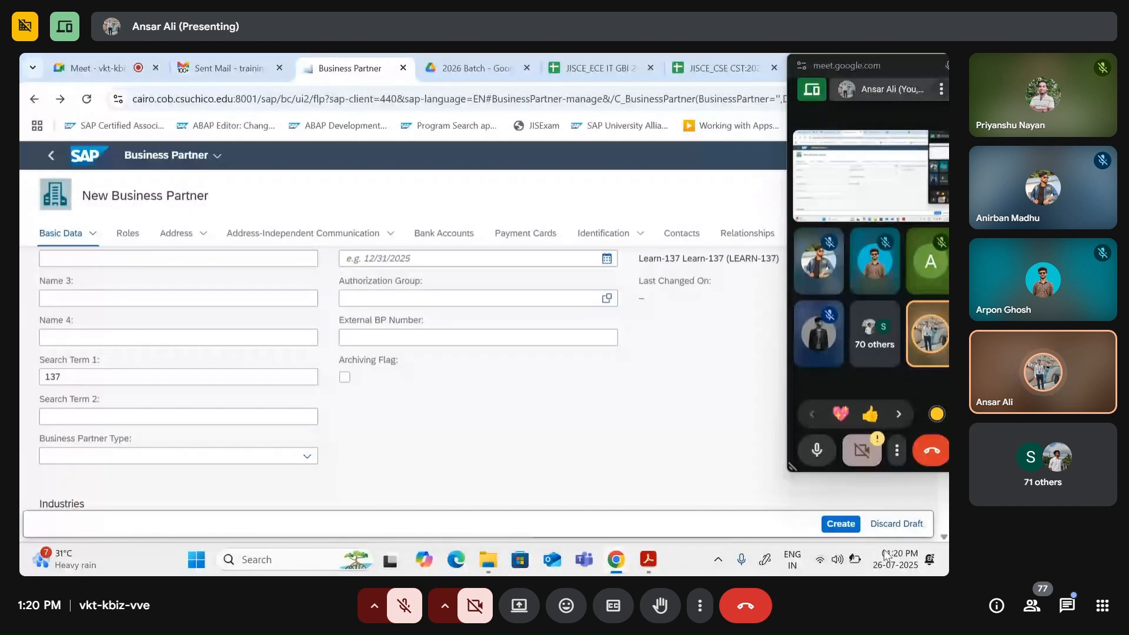
click(830, 524)
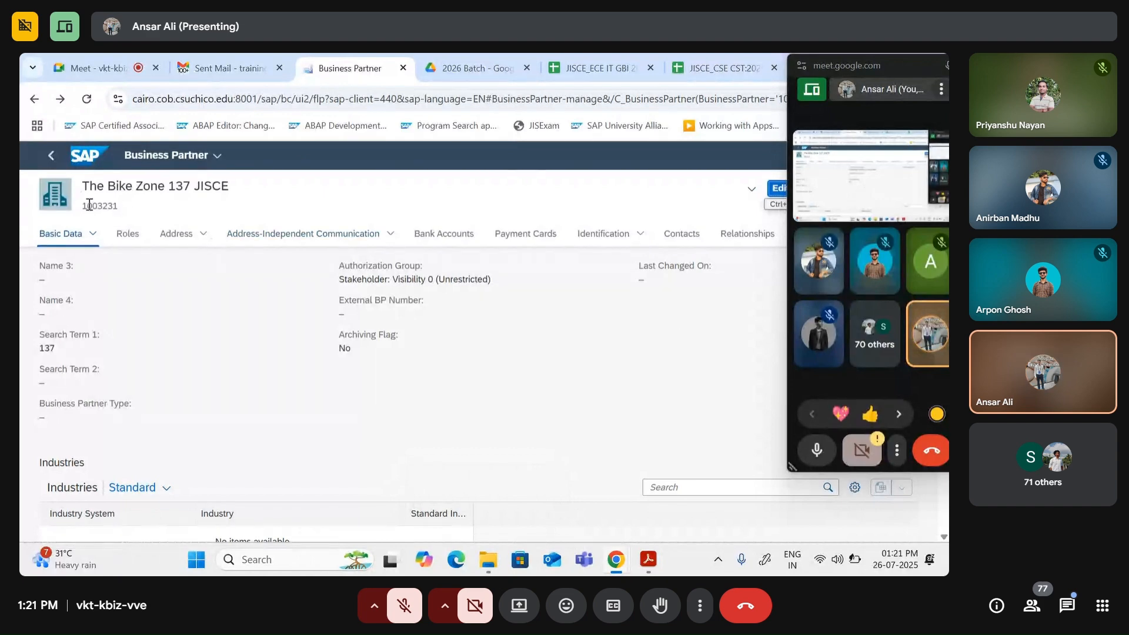
Step: Highlight the assigned partner number 1003231 and the name The Bike Zone 137 JISCE
drag(85, 206, 129, 207)
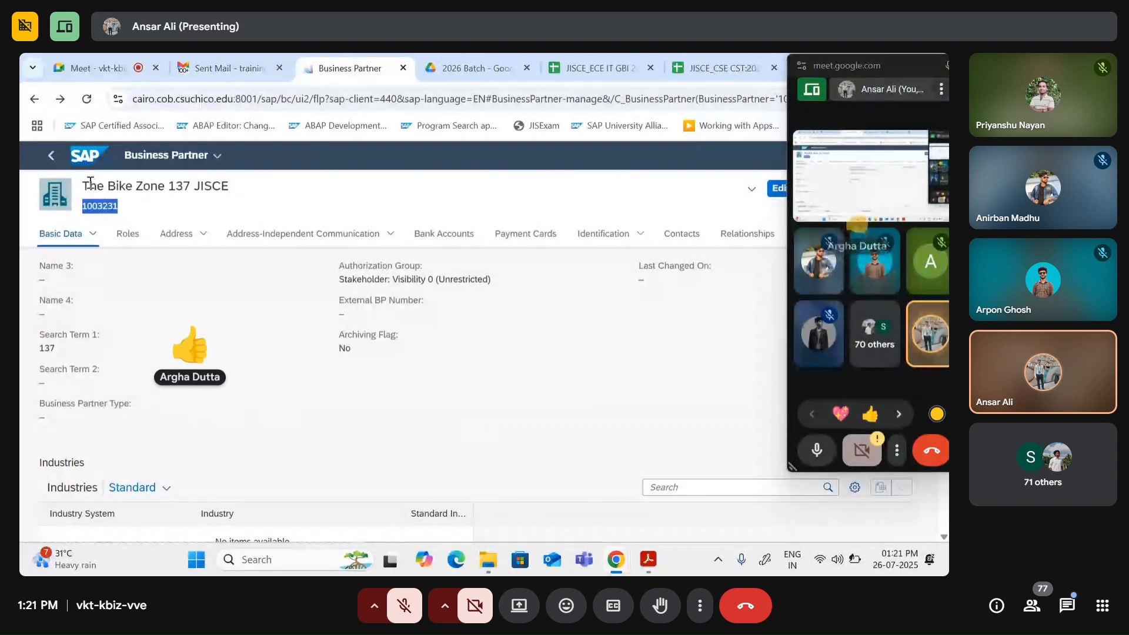
drag(83, 185, 238, 188)
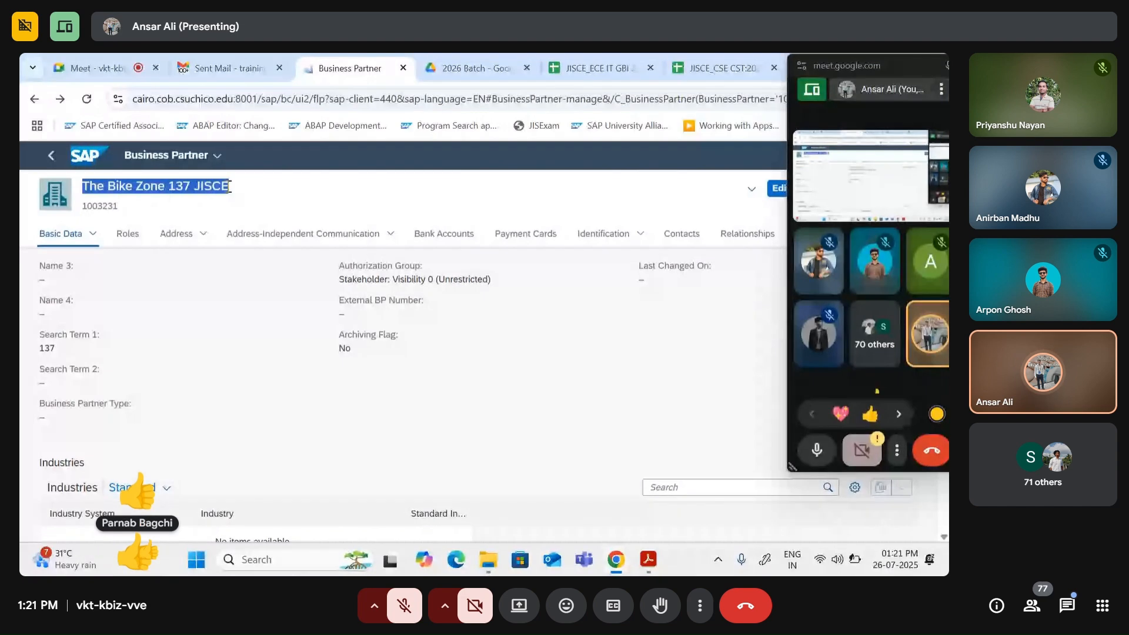
click(235, 198)
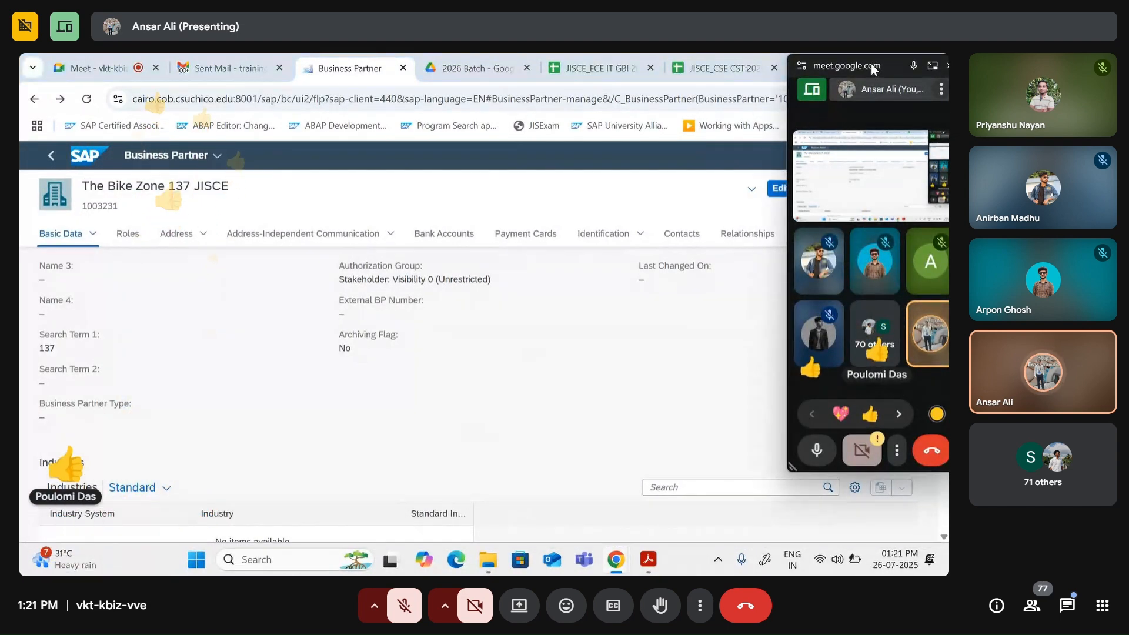
drag(870, 64, 778, 67)
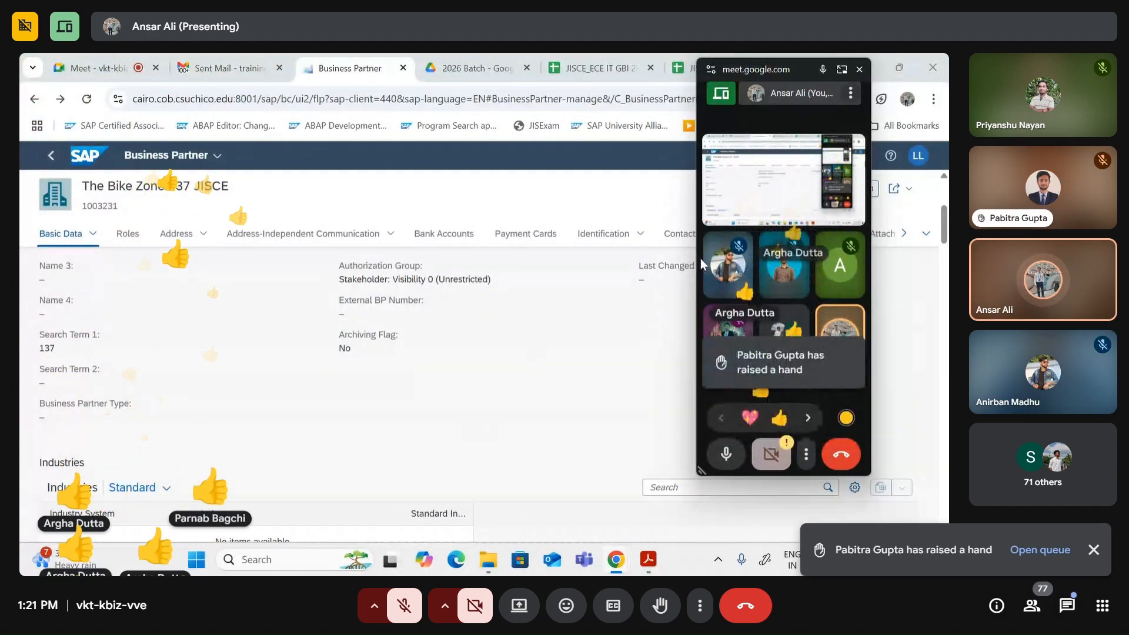
Step: Review the 9 raised hands in Meet's People panel, then return to the Business Partner tab
click(109, 69)
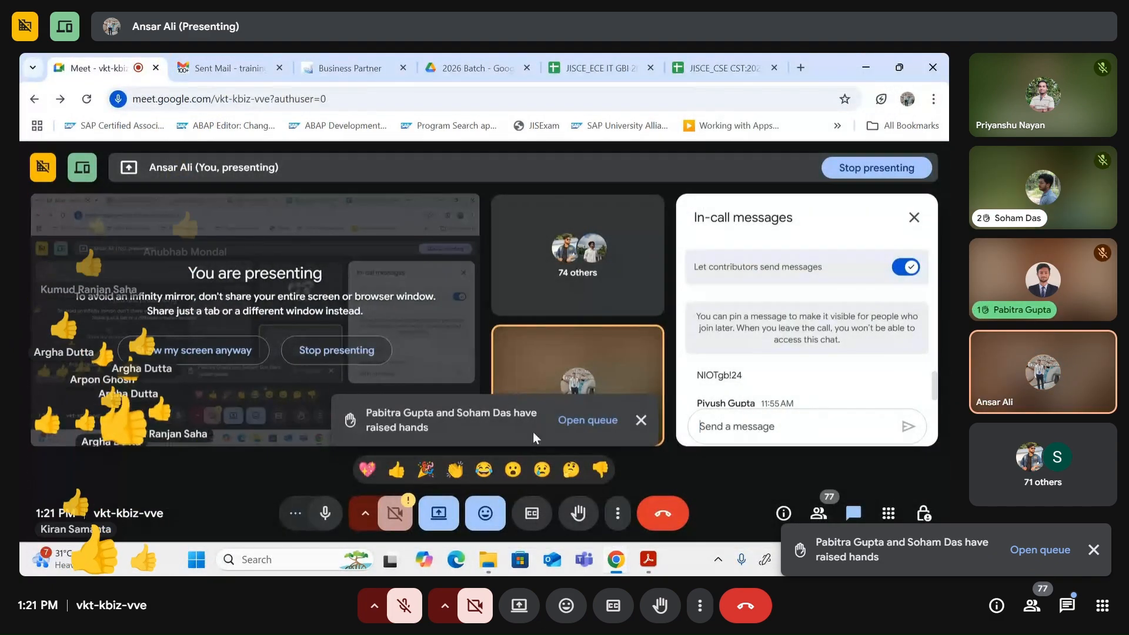
click(588, 419)
scroll(839, 393, down, 2)
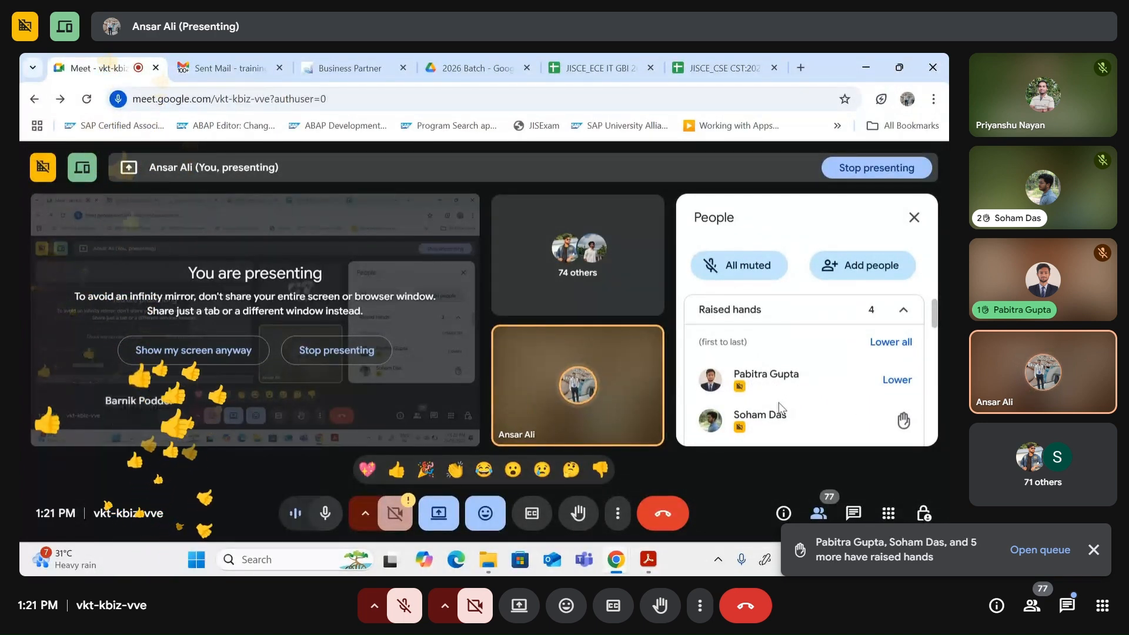
scroll(778, 402, down, 2)
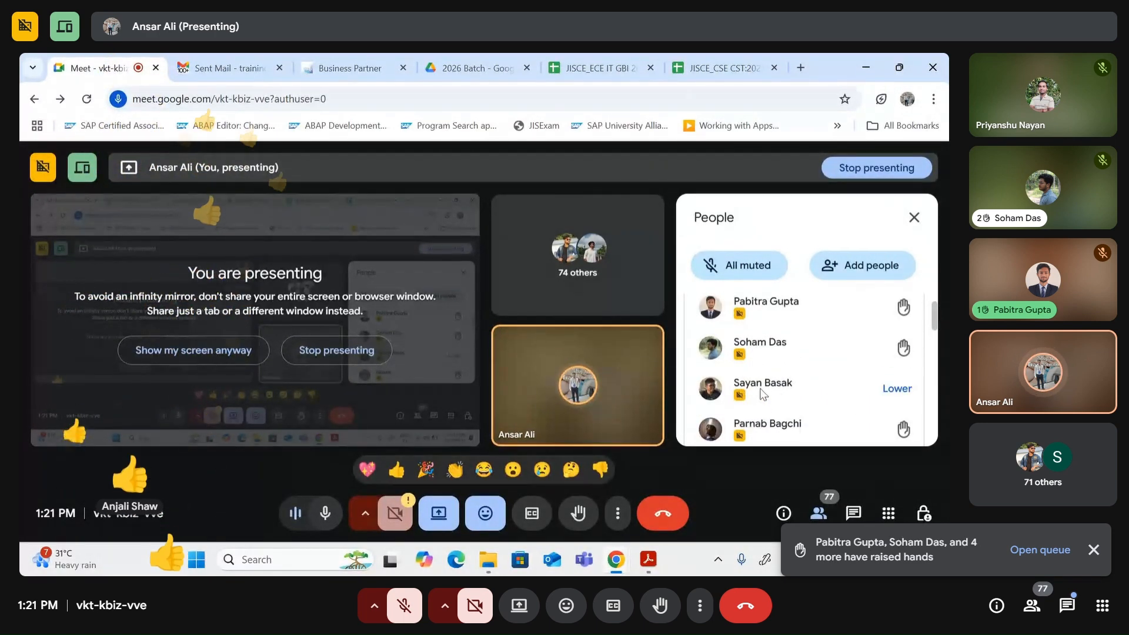
scroll(747, 399, down, 2)
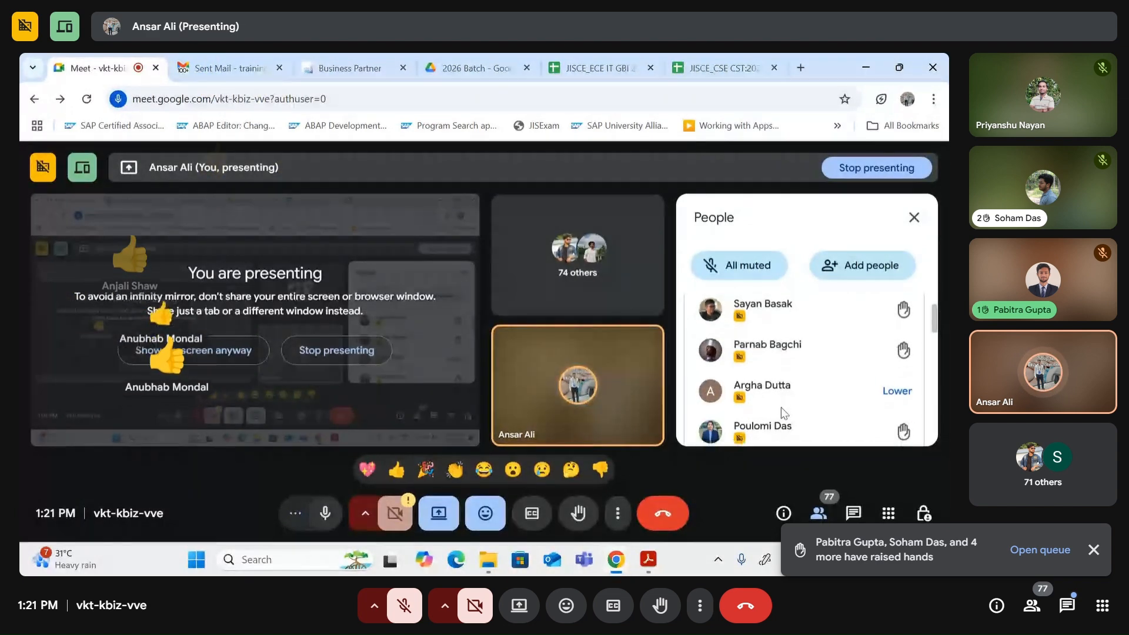
scroll(752, 406, down, 2)
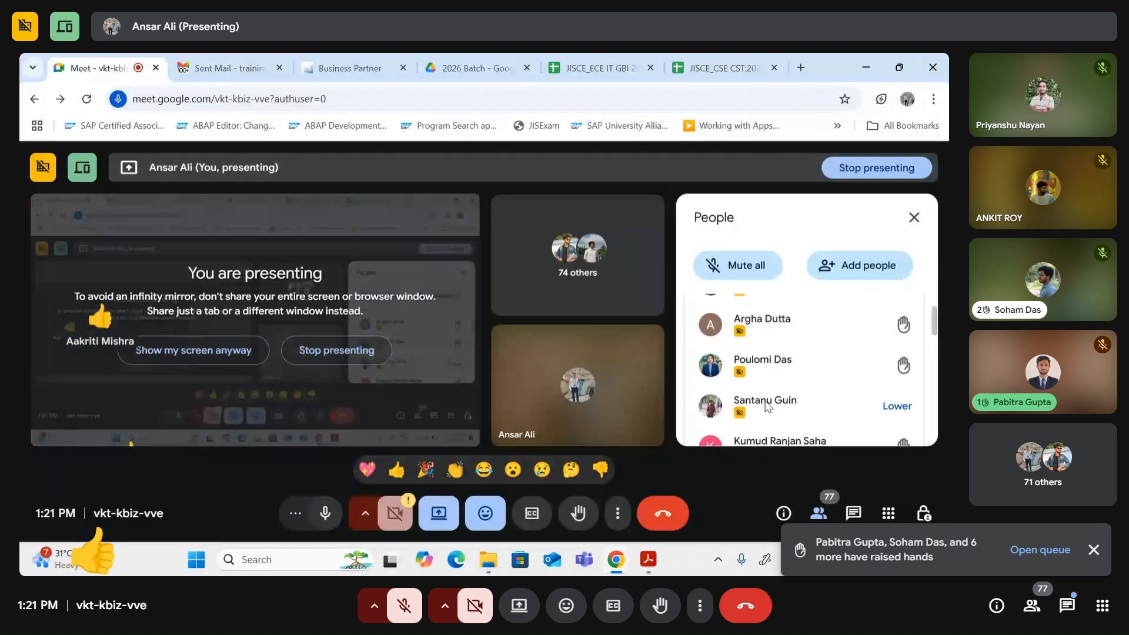
scroll(767, 406, down, 1)
scroll(798, 391, up, 3)
scroll(798, 391, up, 3)
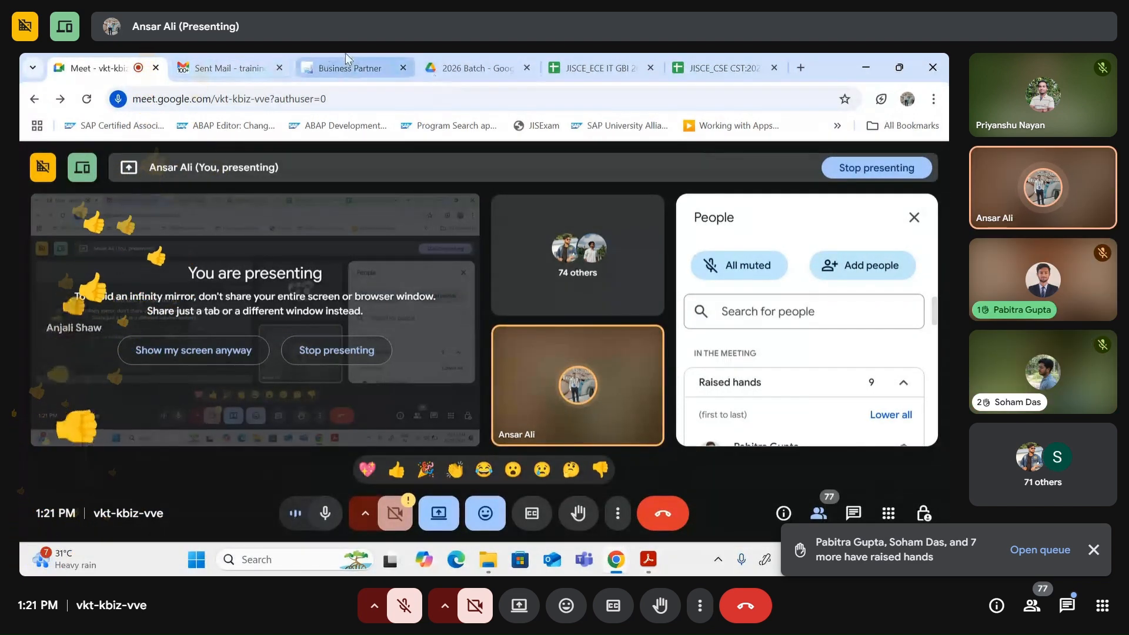
click(354, 66)
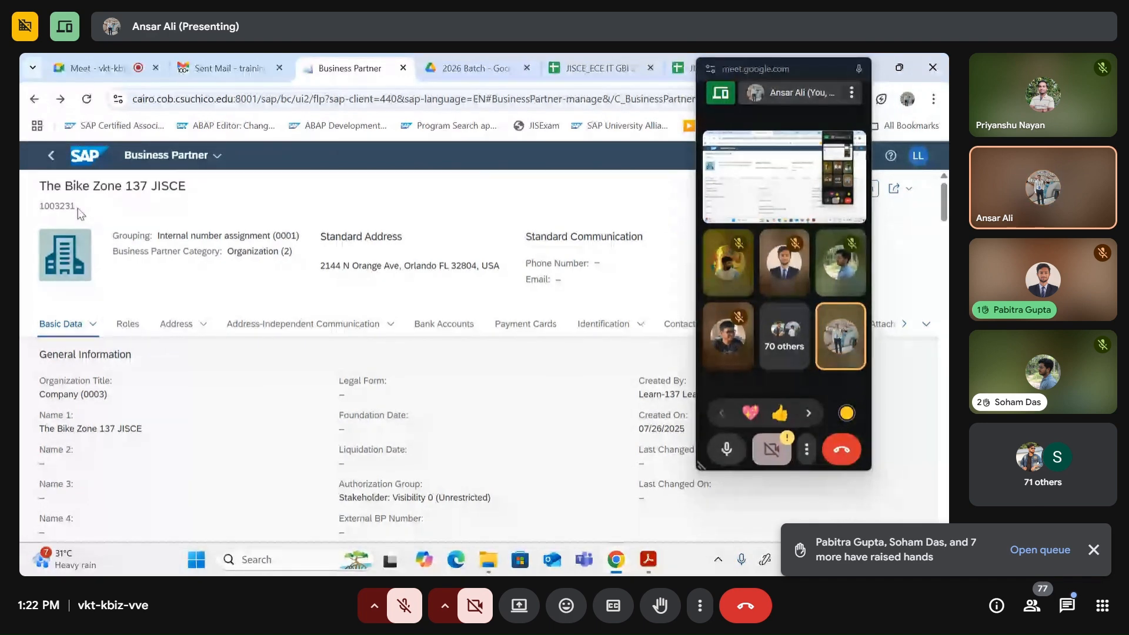
Step: Bring the Global Bike Monitor window forward from Chrome's taskbar previews
mouse_move(615, 556)
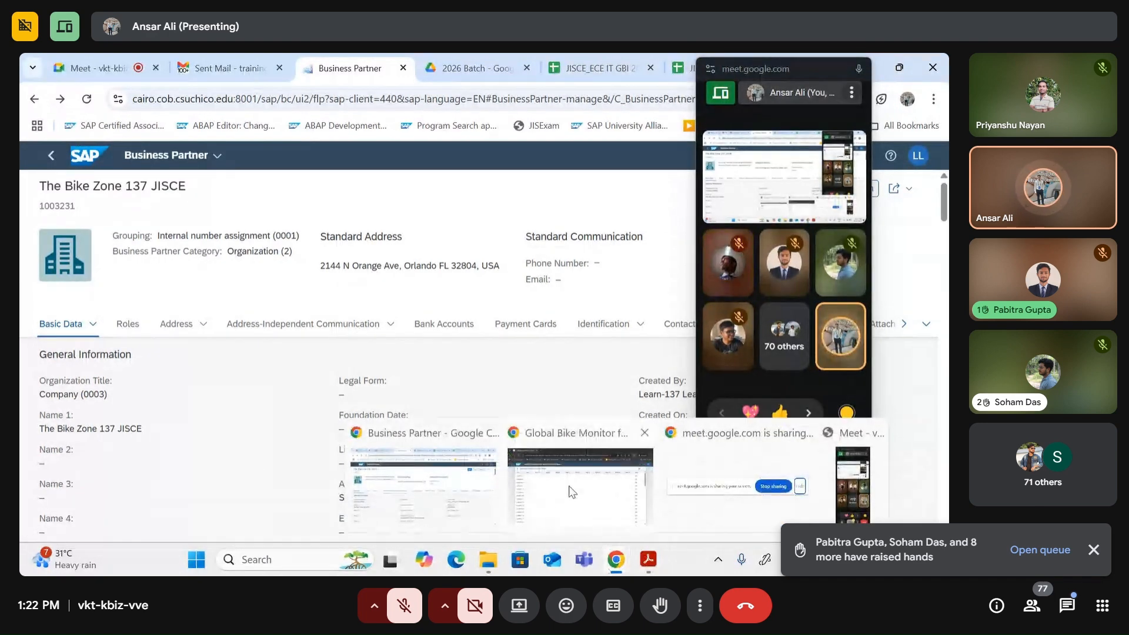
click(569, 489)
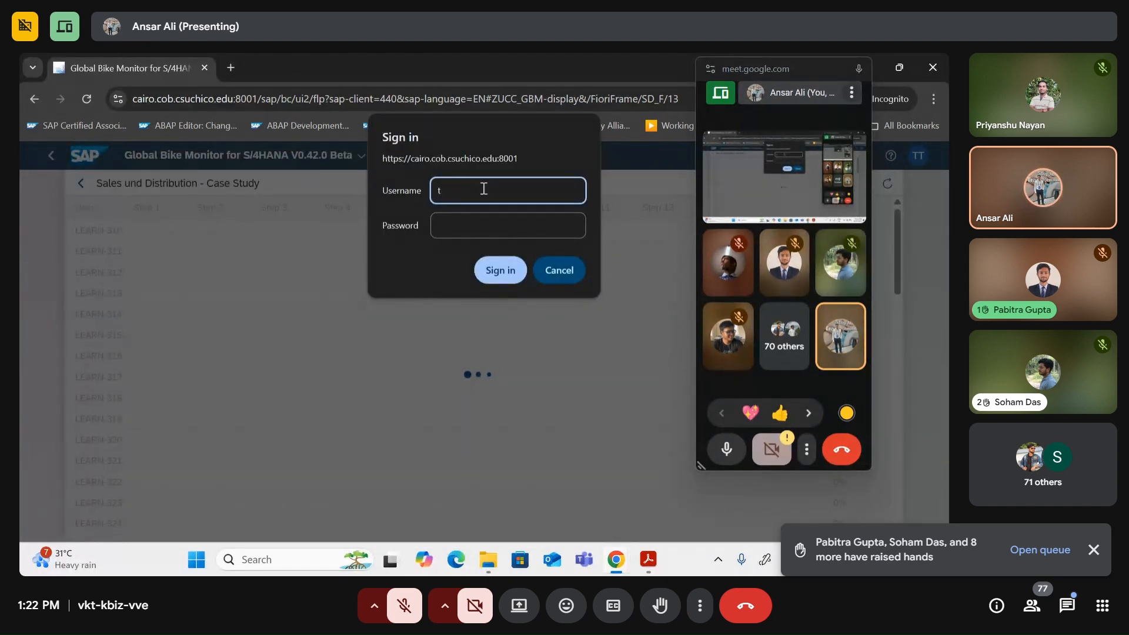
Step: Dismiss the browser sign-in prompt and reload to reach the SAP Logon page
text(each)
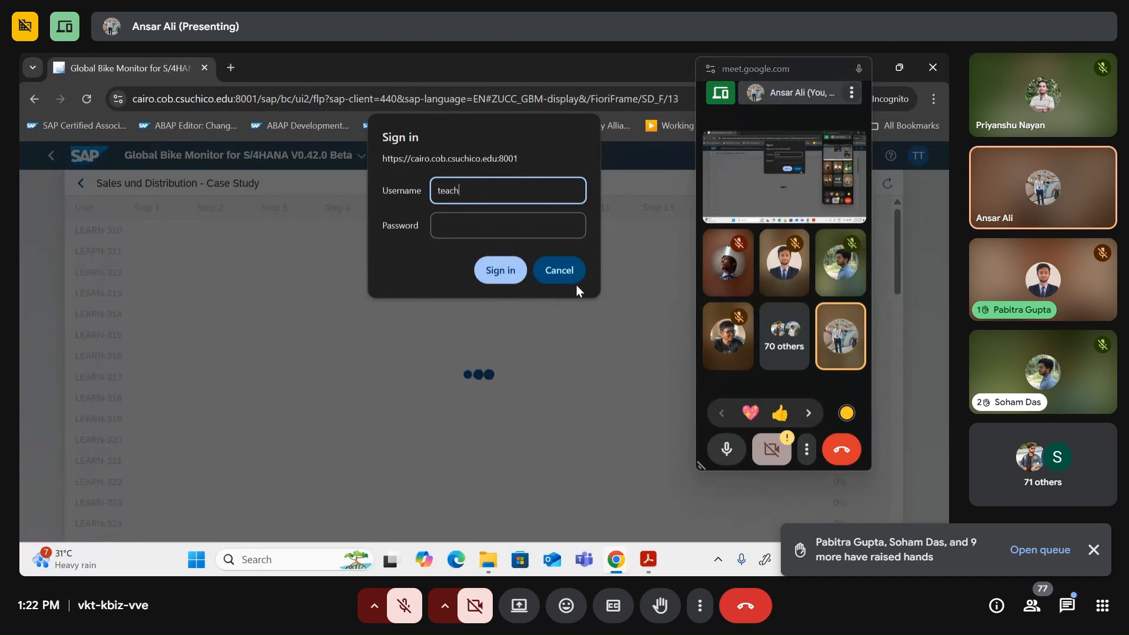
click(557, 277)
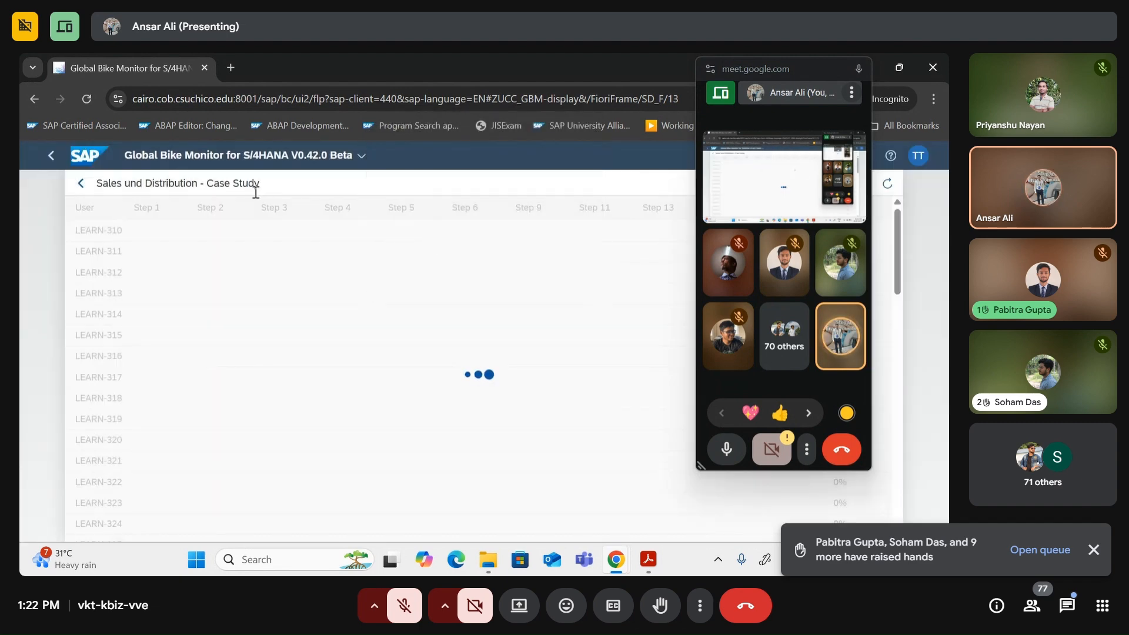
click(86, 100)
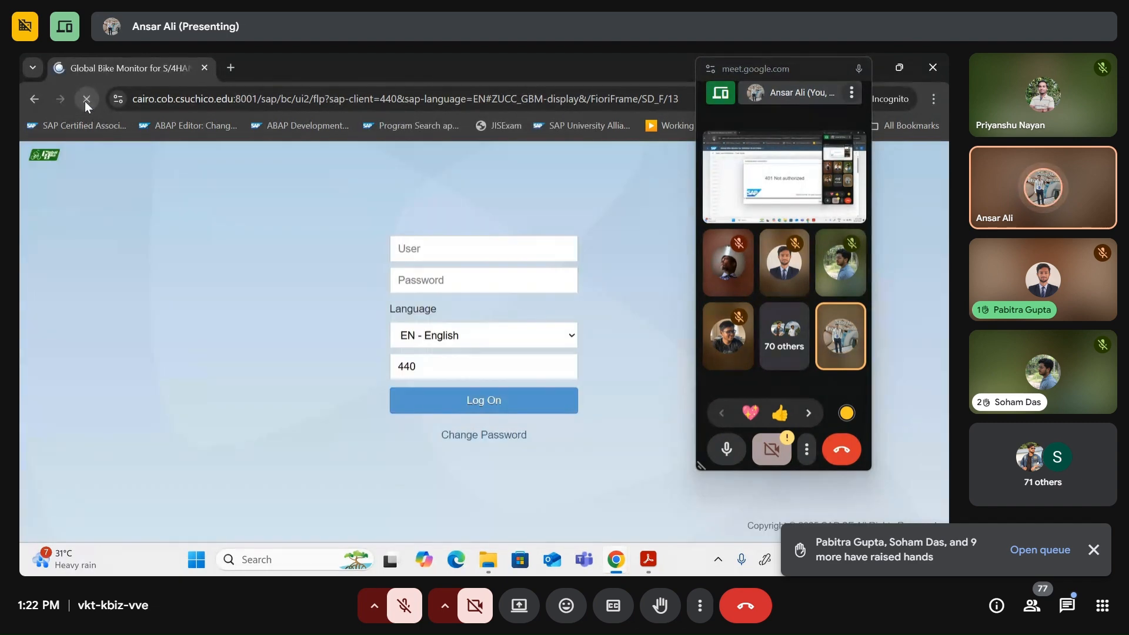
Step: Log on with the saved teacher credentials to show the Sales und Distribution progress table
click(446, 248)
text(teach-003)
click(520, 282)
click(471, 399)
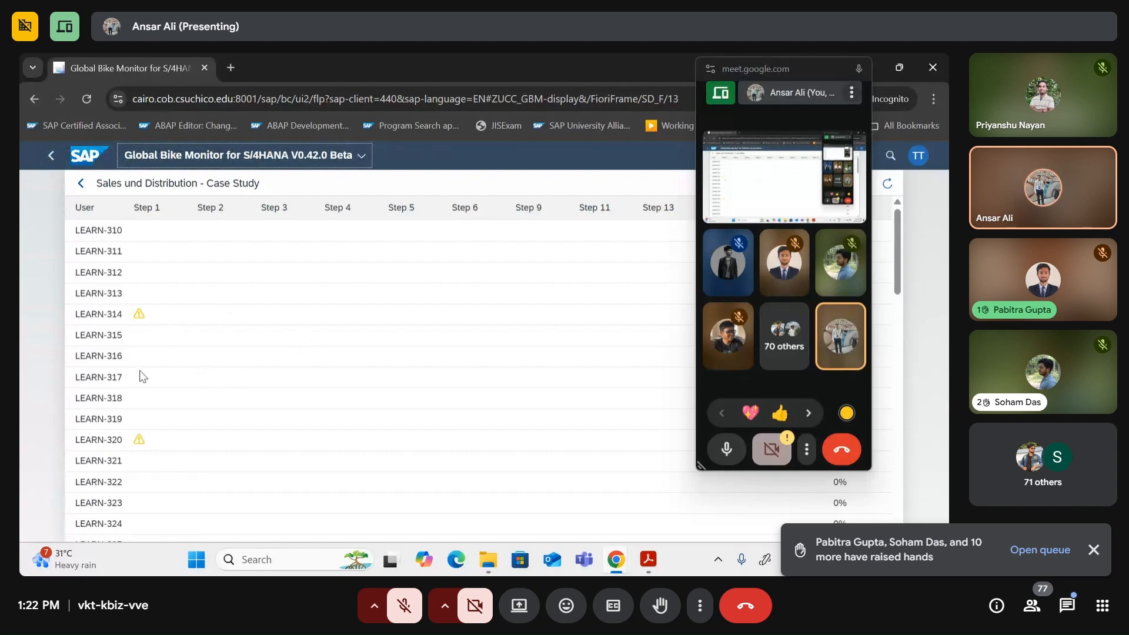
Step: Scroll the case-study table, highlight a student's 27% total, and go back to the group list
scroll(132, 305, down, 15)
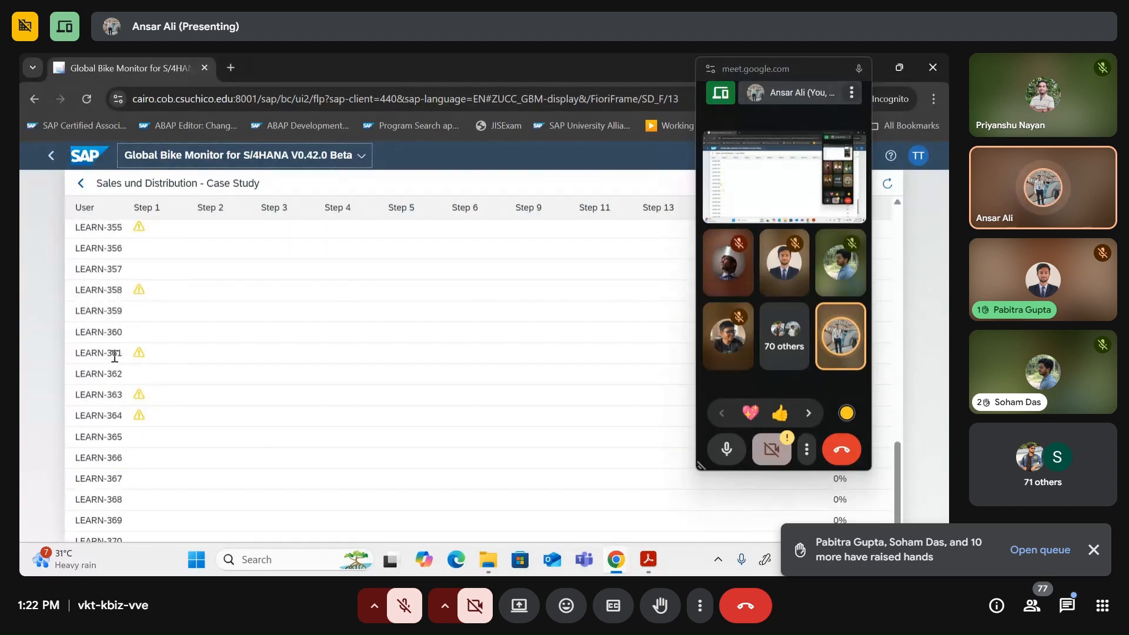
scroll(137, 360, up, 5)
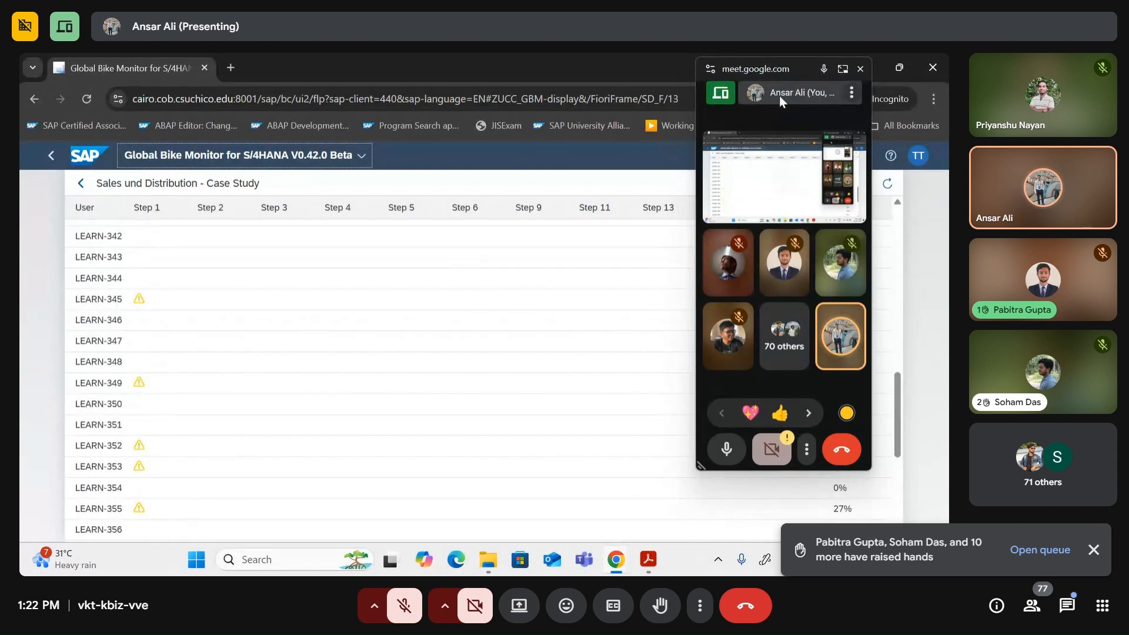
drag(798, 64, 755, 298)
scroll(862, 281, down, 1)
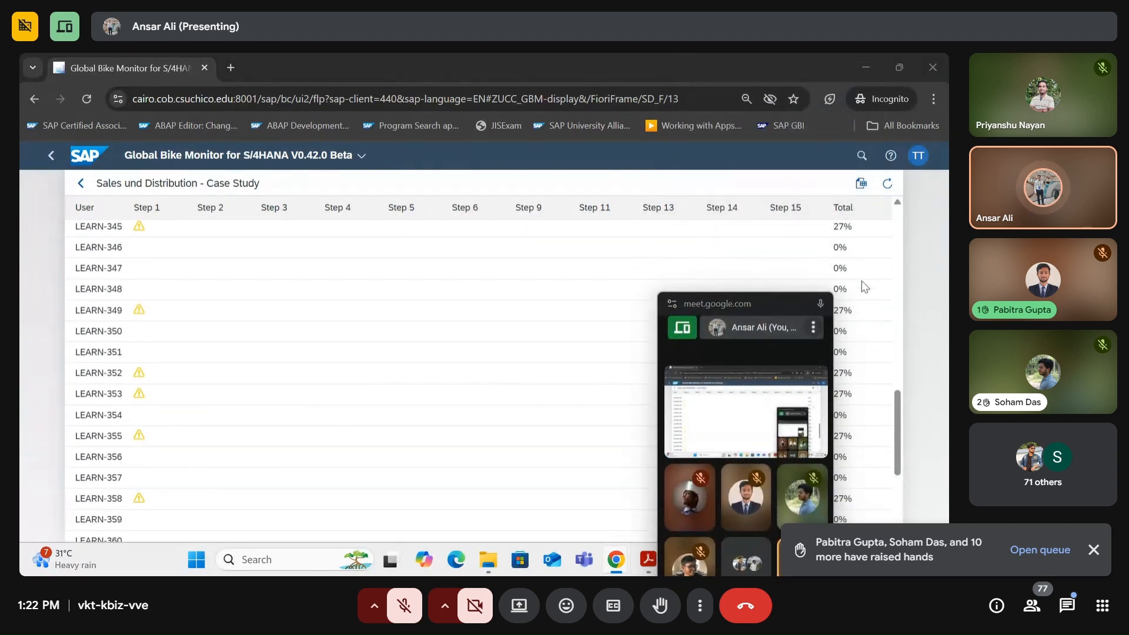
double_click(848, 229)
scroll(864, 271, down, 1)
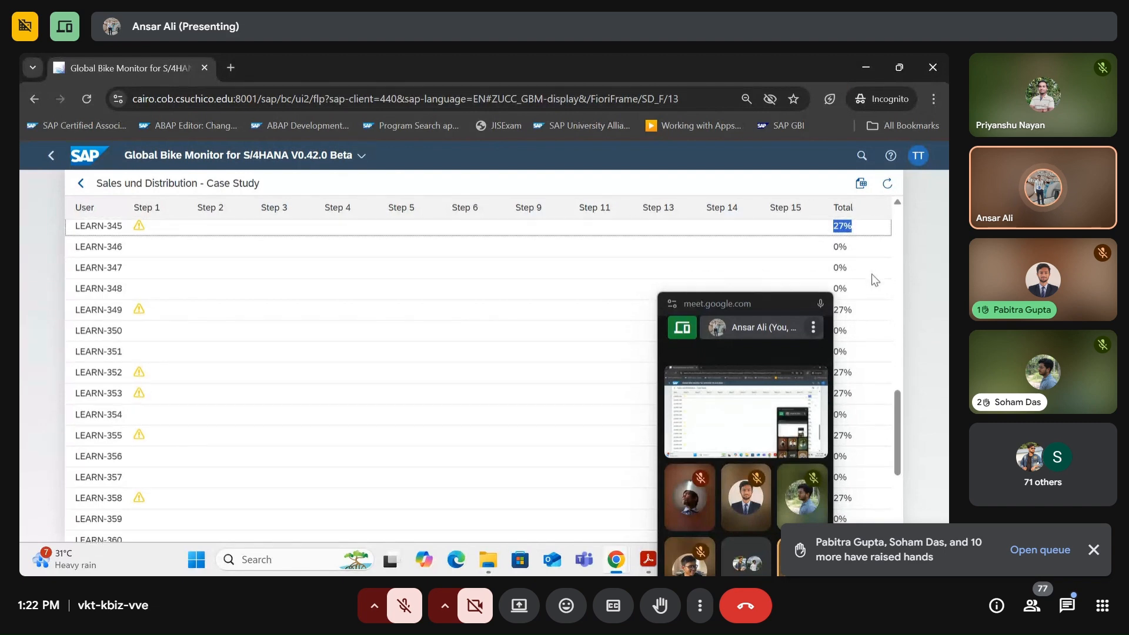
scroll(796, 242, down, 1)
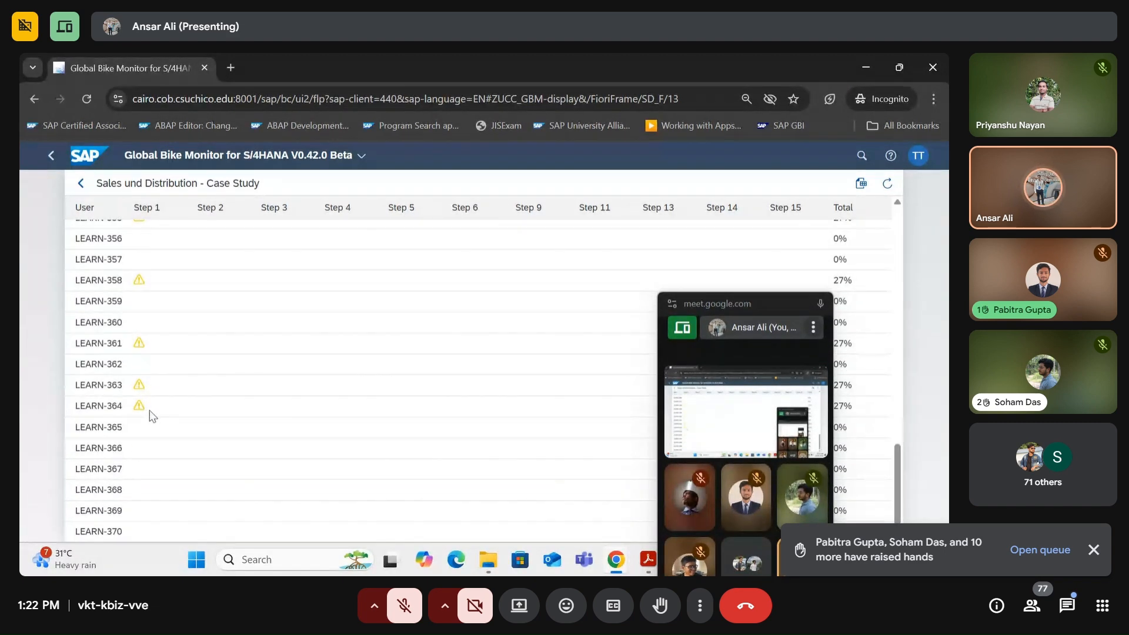
scroll(364, 326, up, 4)
scroll(868, 234, up, 7)
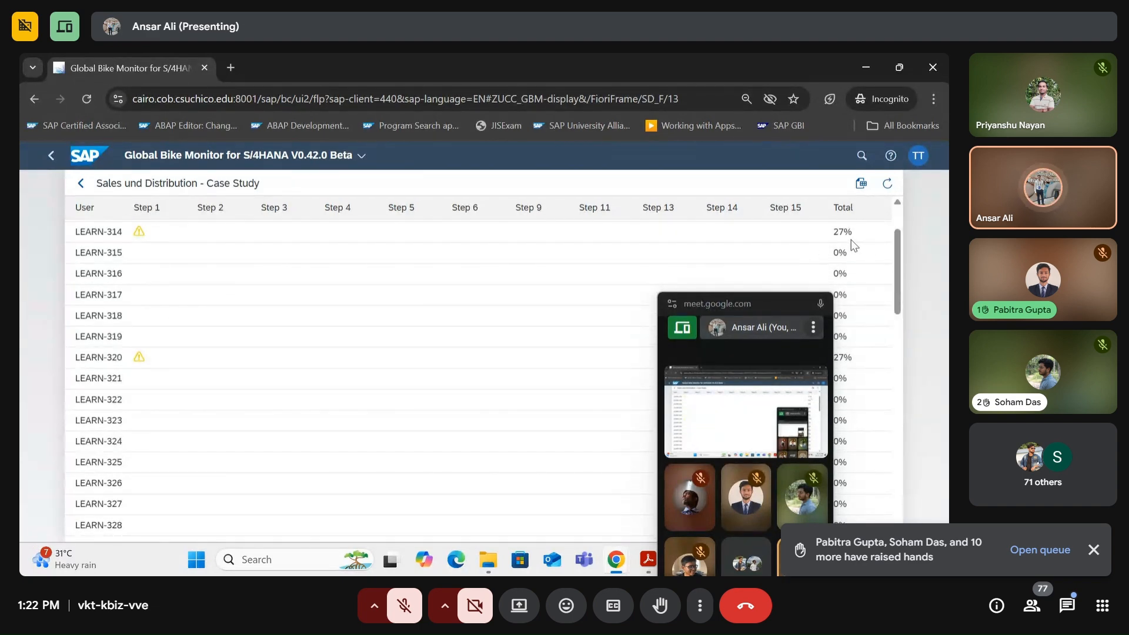
click(79, 184)
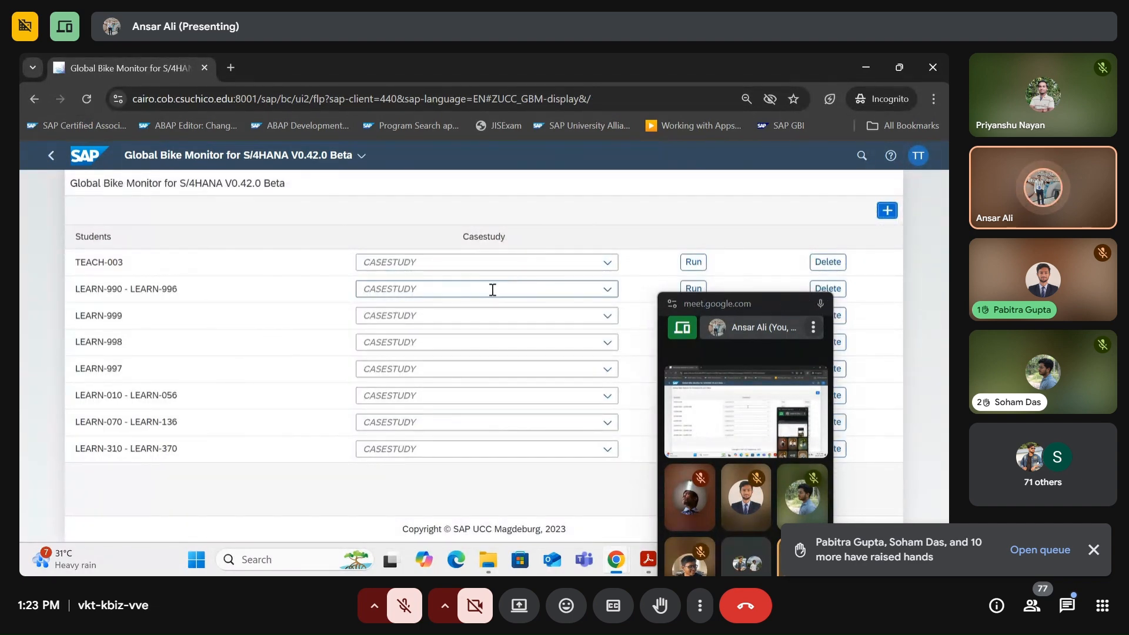
key(alt+Tab)
key(alt+Tab)
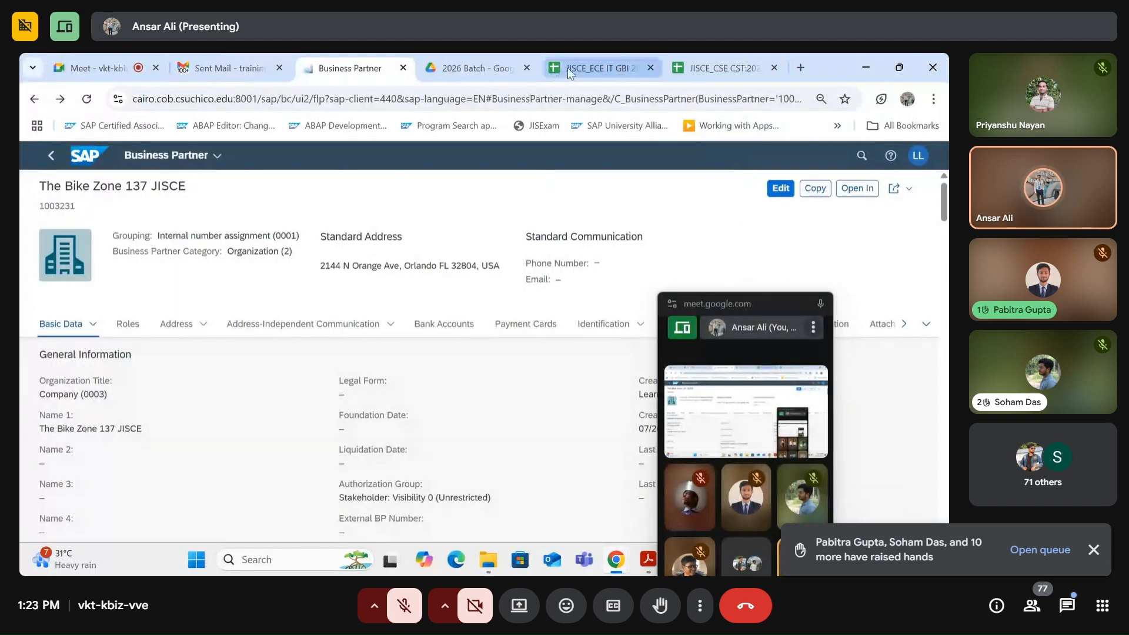
click(567, 68)
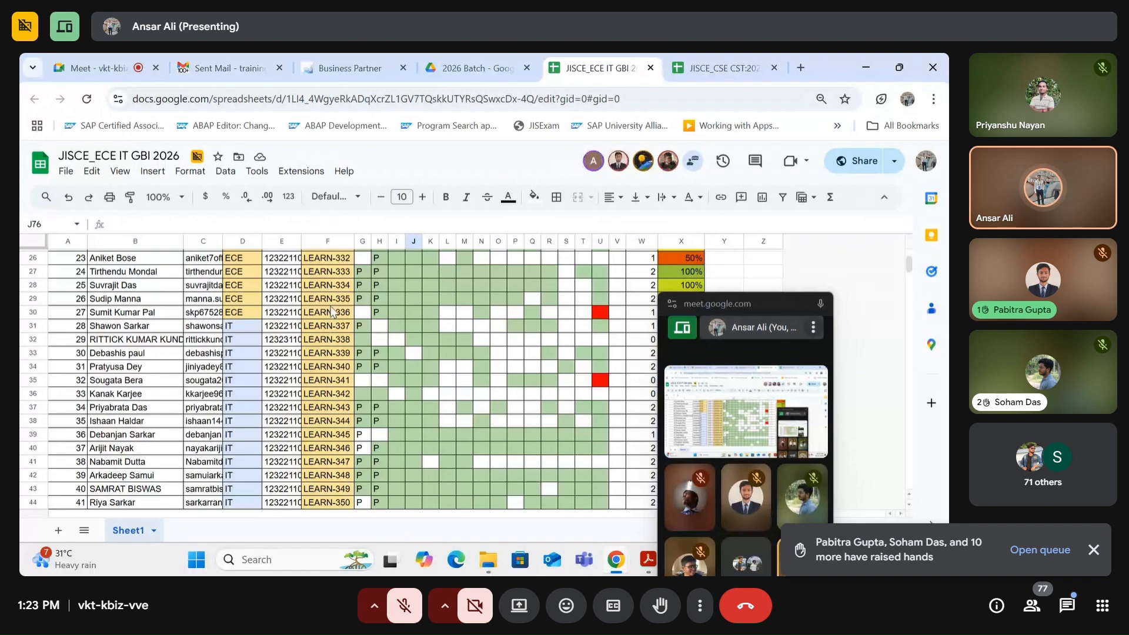
scroll(285, 305, up, 5)
scroll(336, 338, up, 3)
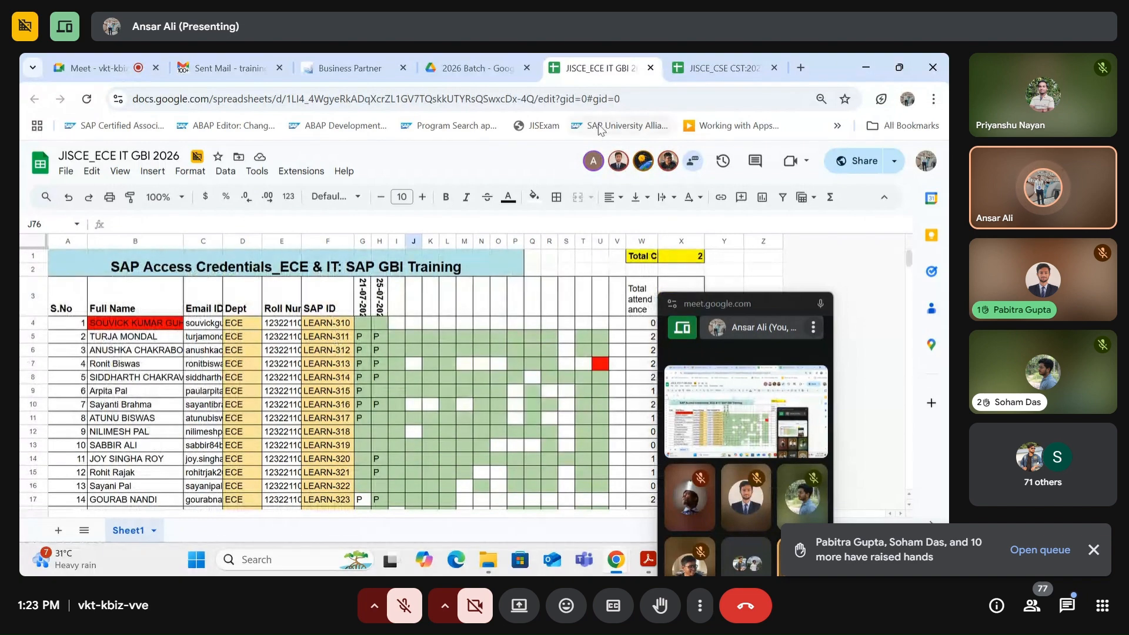
click(709, 65)
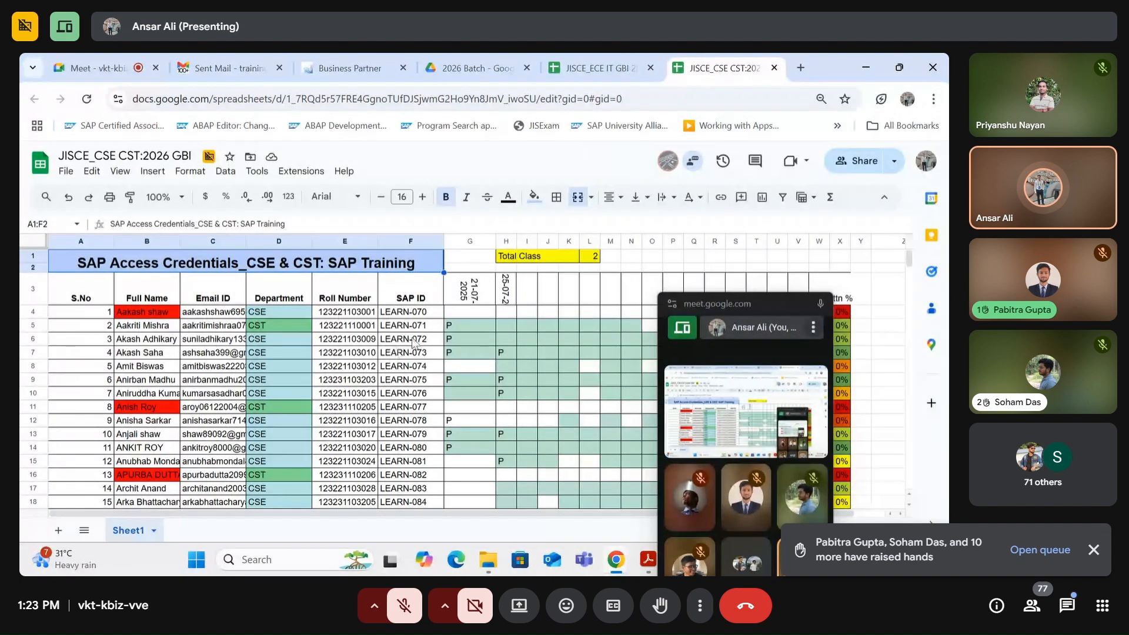
key(alt+Tab)
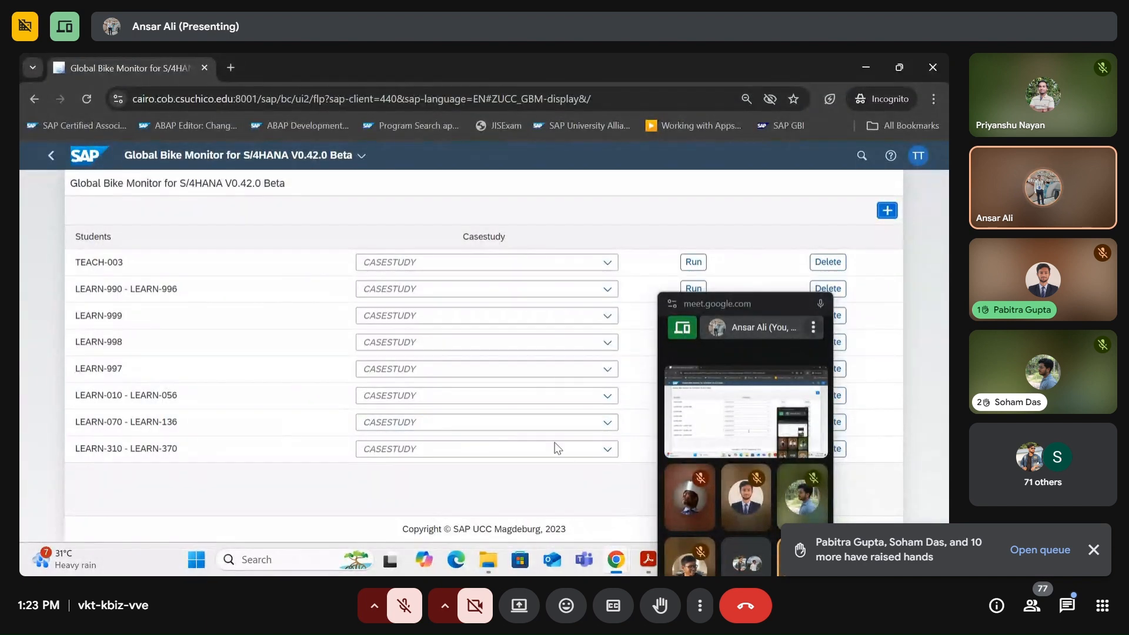
Step: Run Sales and Distribution - Case Study Fiori for the second-to-last student group
click(605, 425)
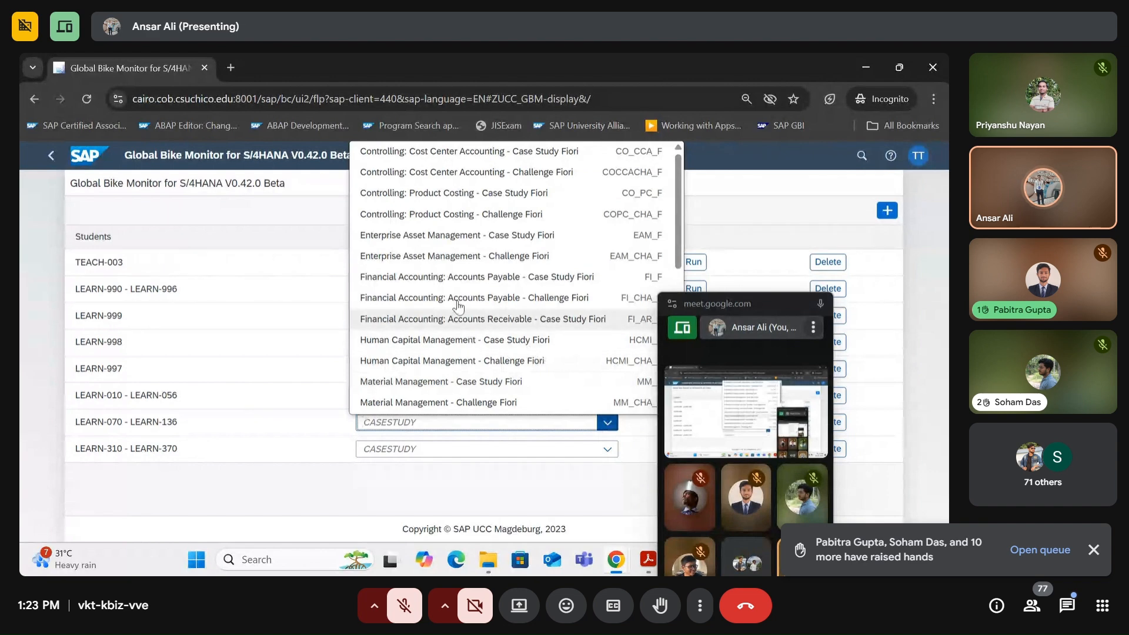
scroll(410, 364, down, 4)
click(453, 383)
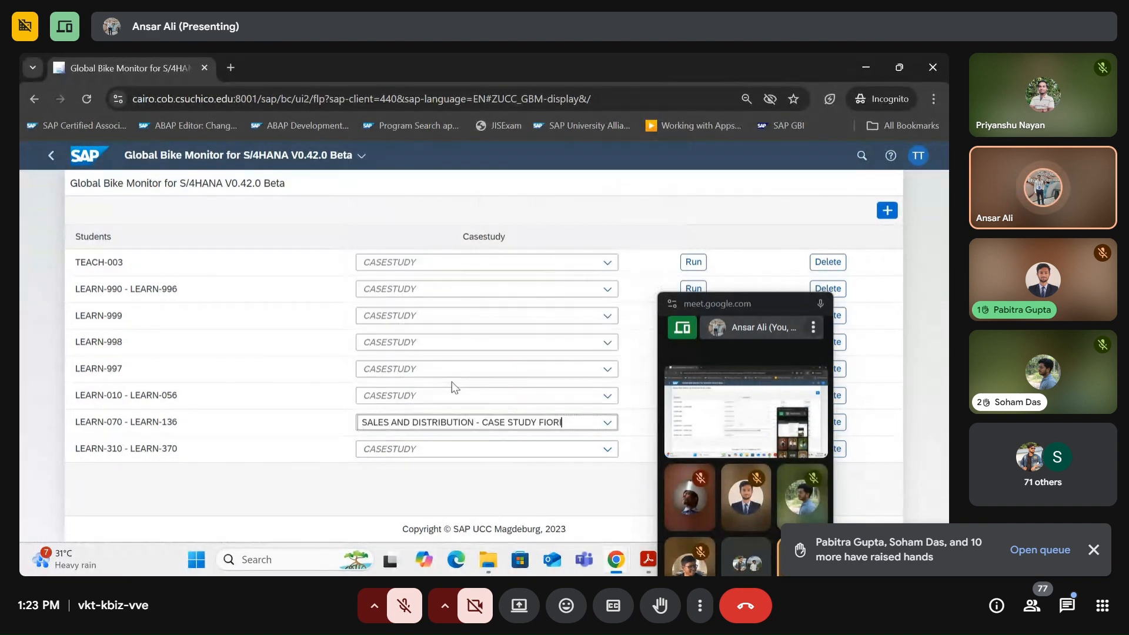
drag(742, 322, 670, 311)
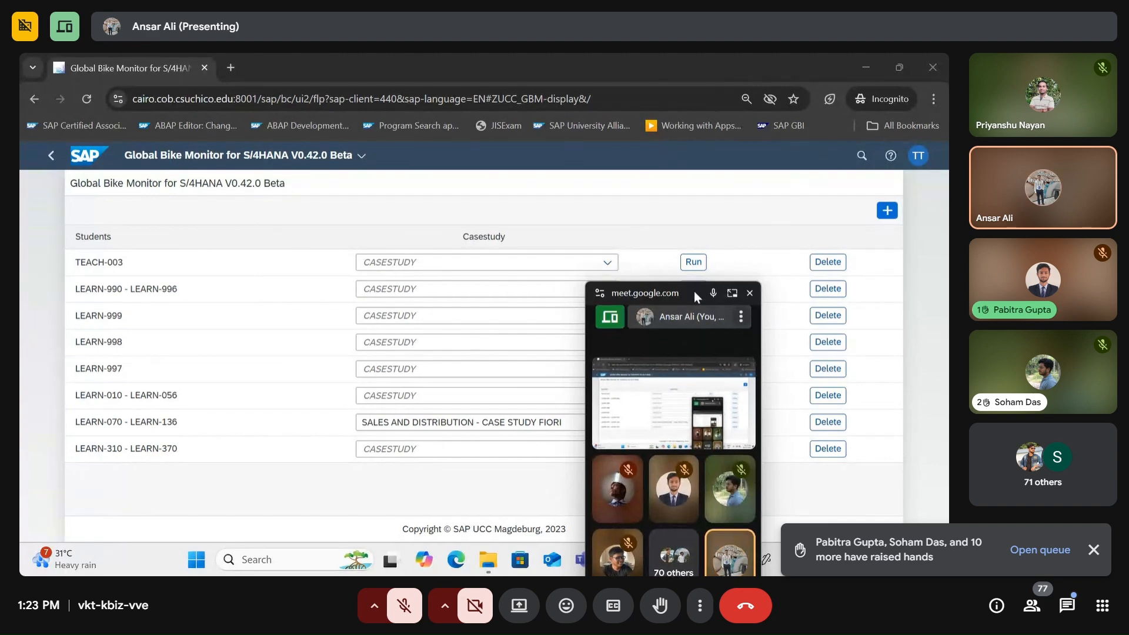
drag(693, 291, 927, 90)
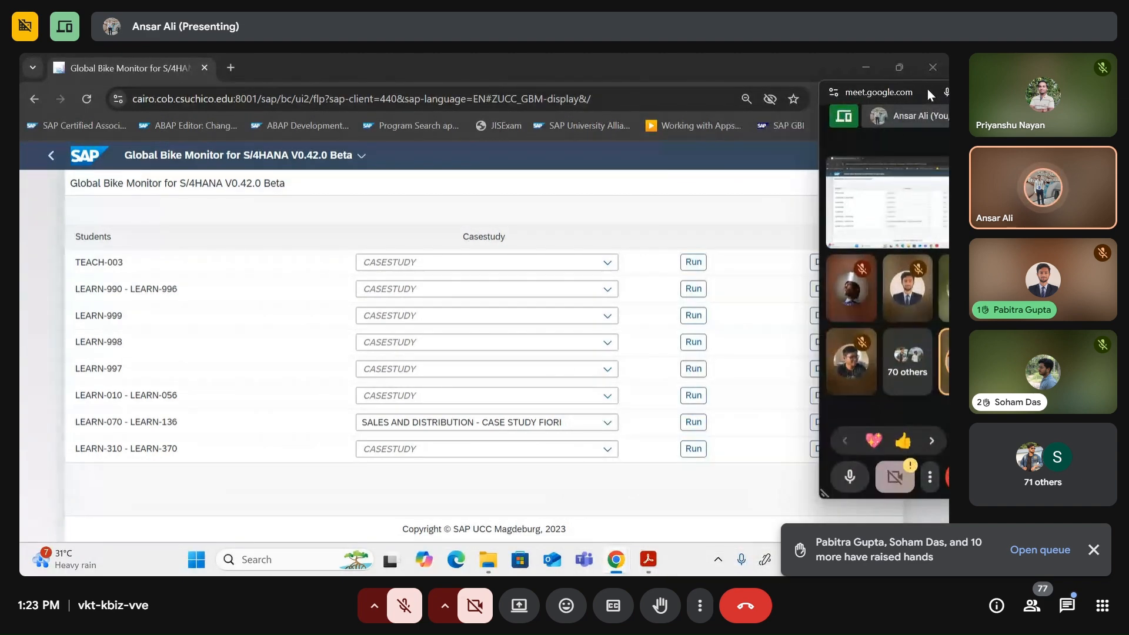
click(693, 422)
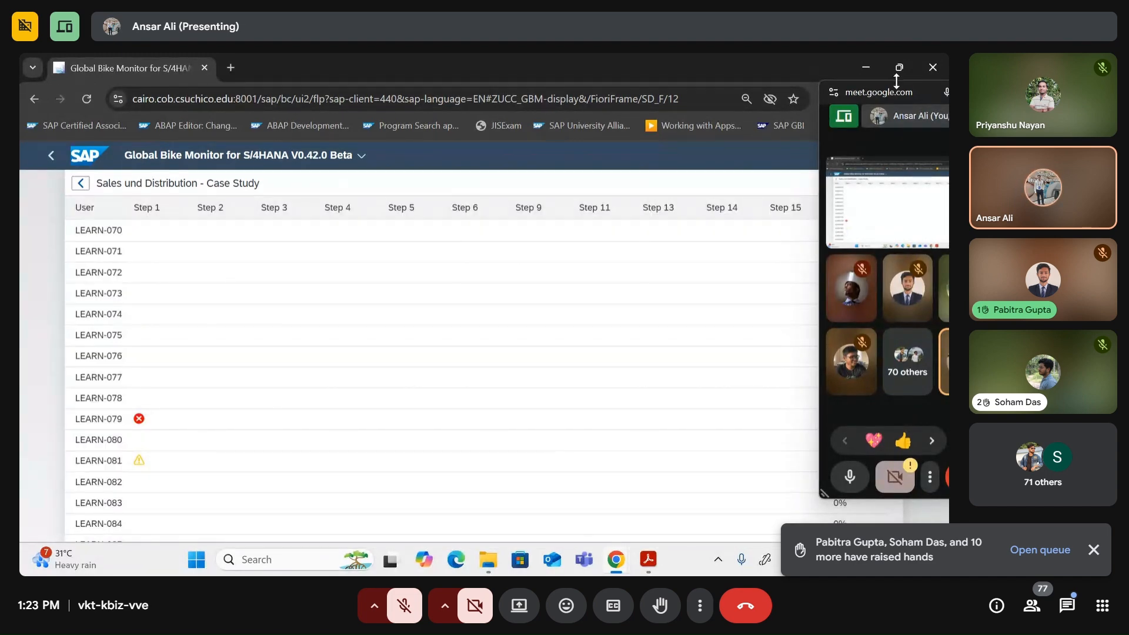
Step: Scroll through the group's case-study progress results with the call window moved aside
drag(896, 82, 627, 66)
scroll(154, 415, down, 2)
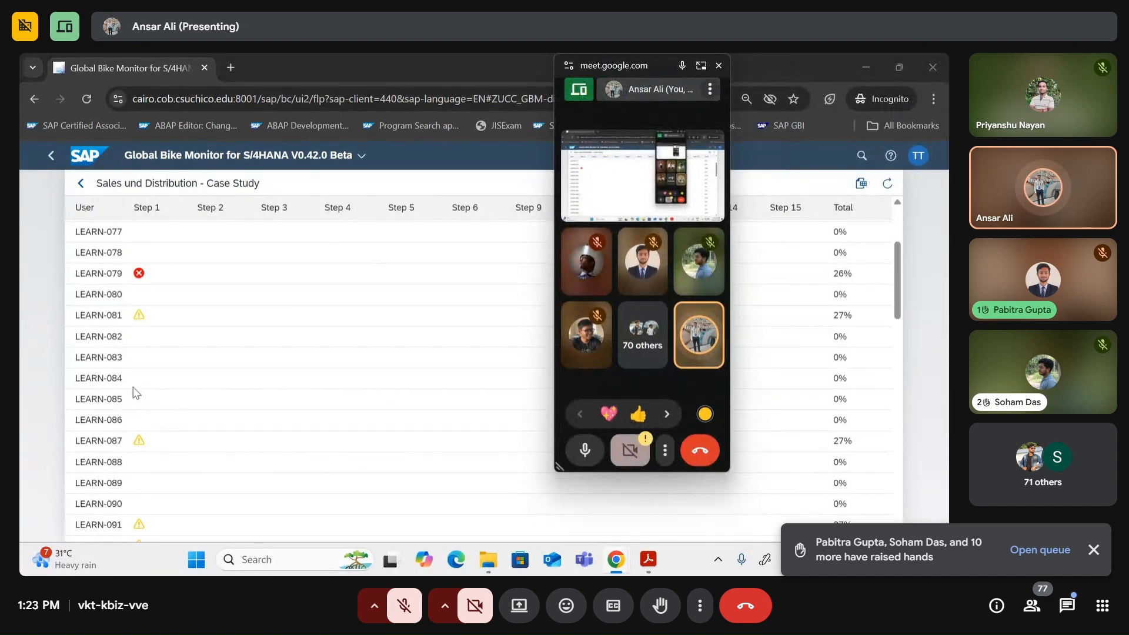
scroll(139, 376, up, 2)
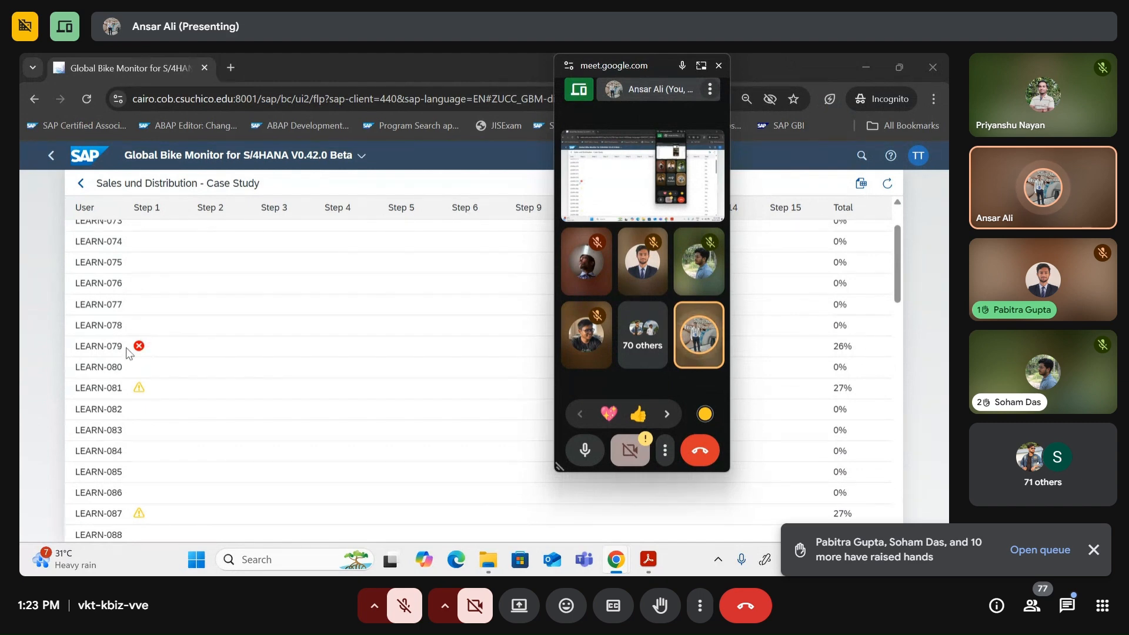
scroll(118, 366, down, 12)
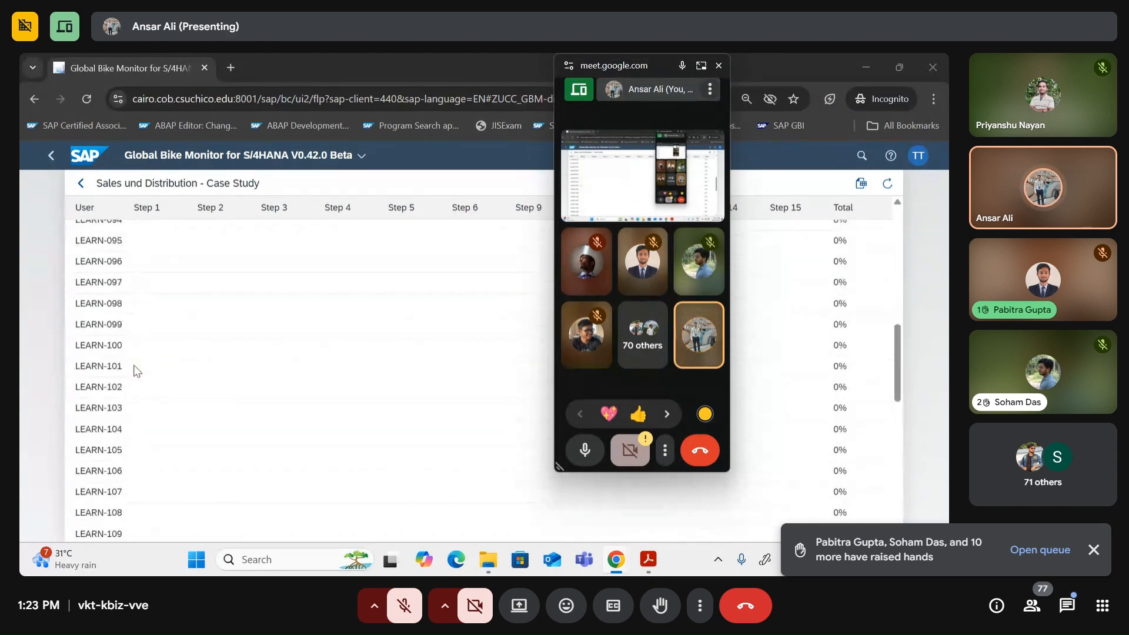
scroll(136, 369, down, 4)
scroll(135, 364, up, 15)
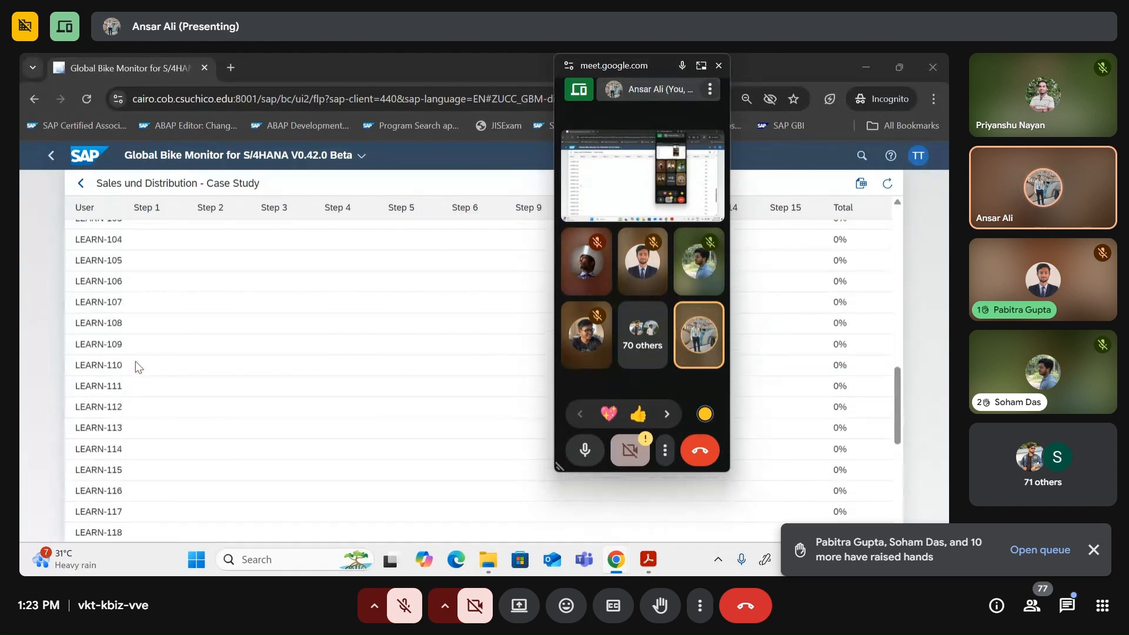
key(alt+Tab)
Step: Bring the JISCE_CSE CST:2026 GBI sheet to the front and unmute the Meet microphone
click(618, 218)
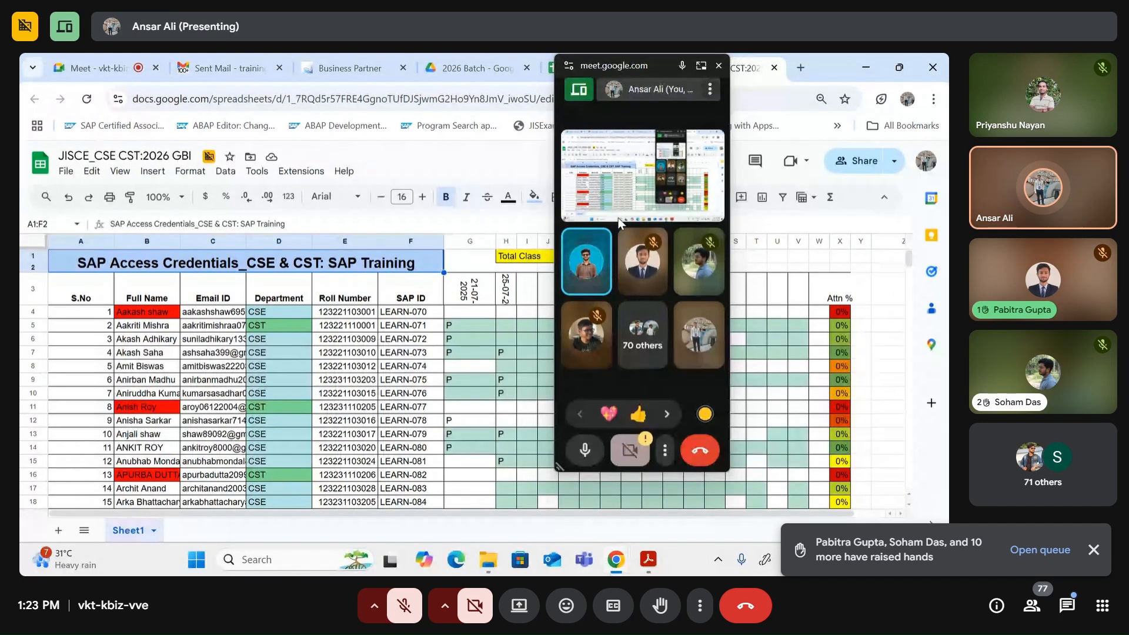
mouse_move(583, 282)
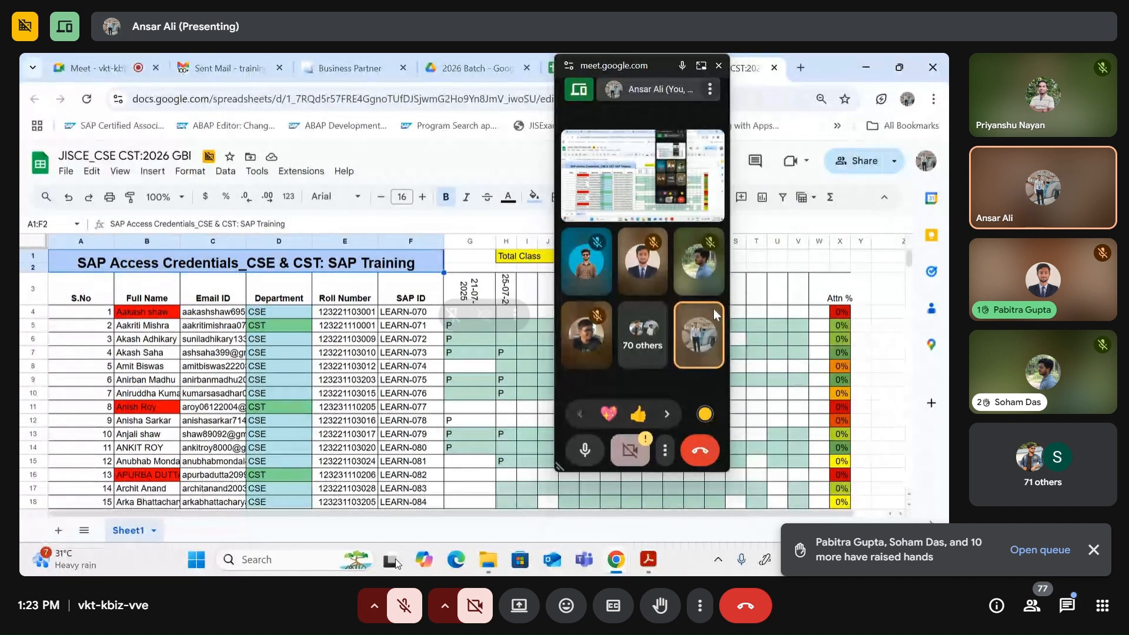
click(414, 608)
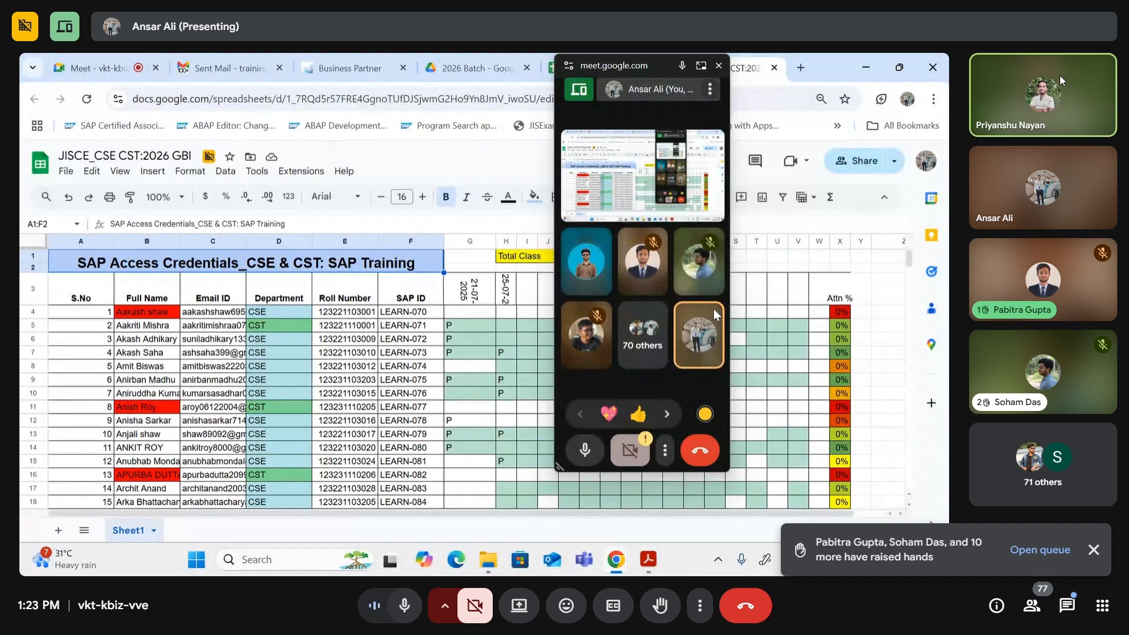